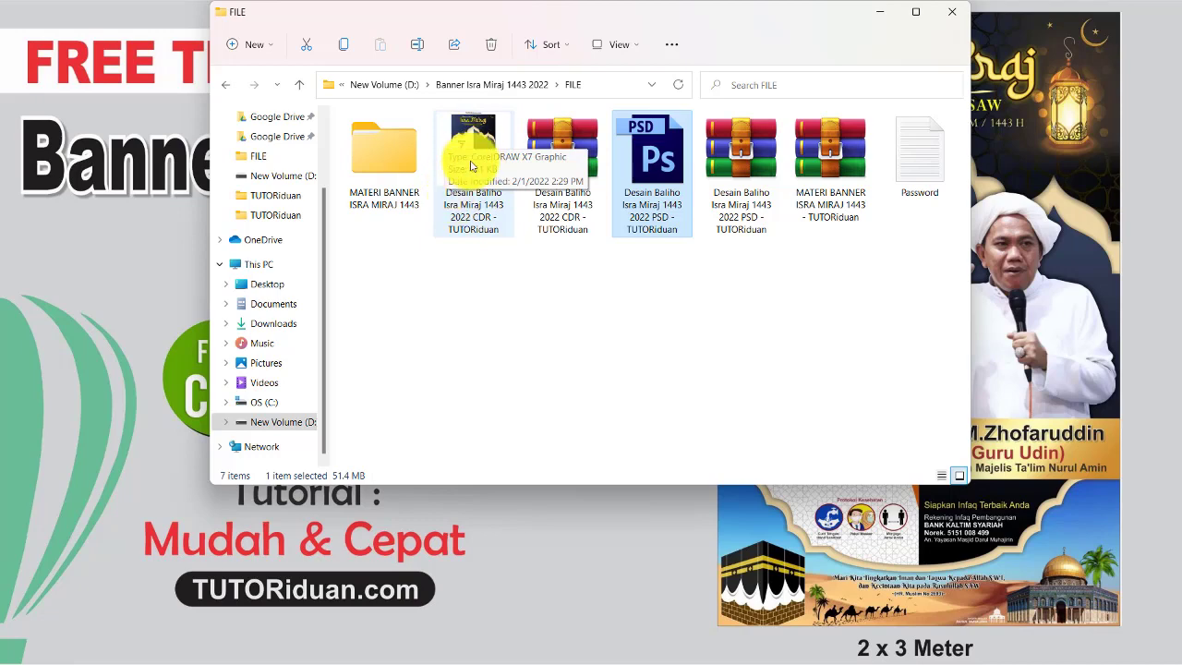
View the Isra Mi'raj banner template in CorelDRAW and in Photoshop, and return to the CorelDRAW document
click(884, 18)
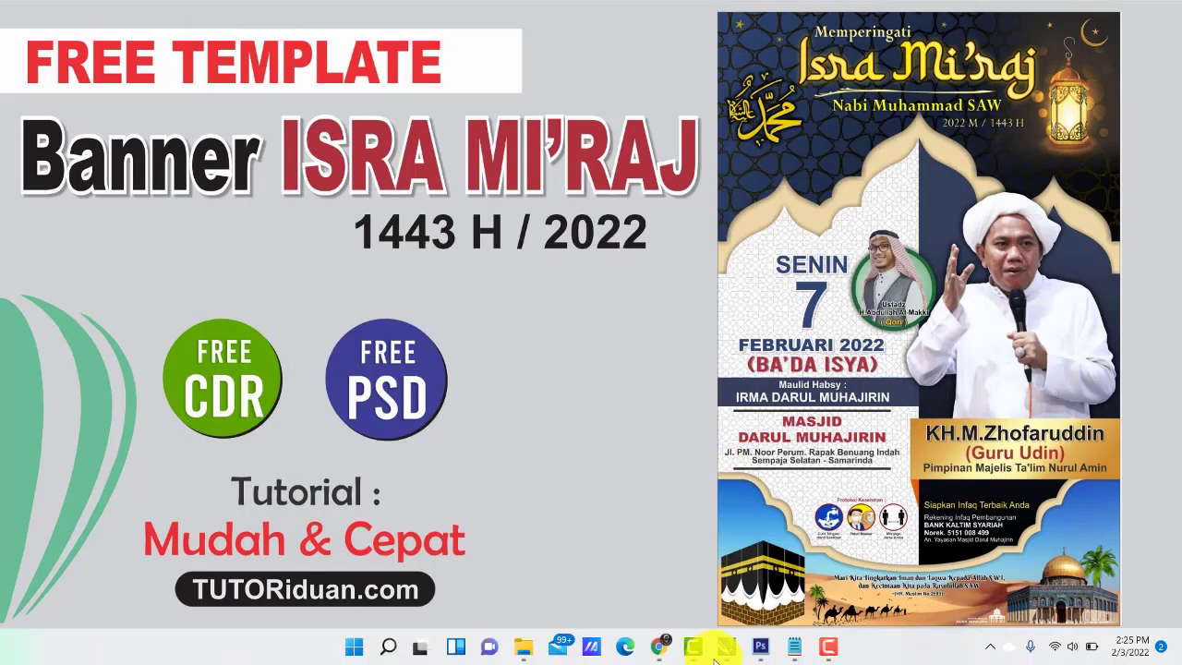
click(726, 650)
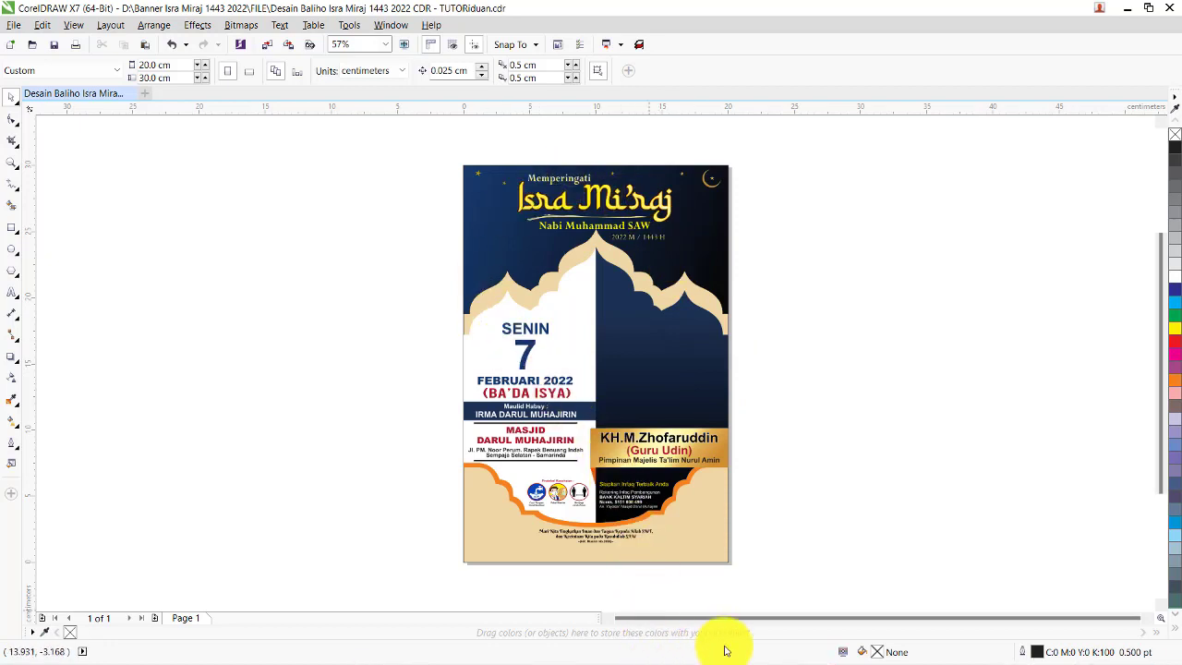
click(1127, 8)
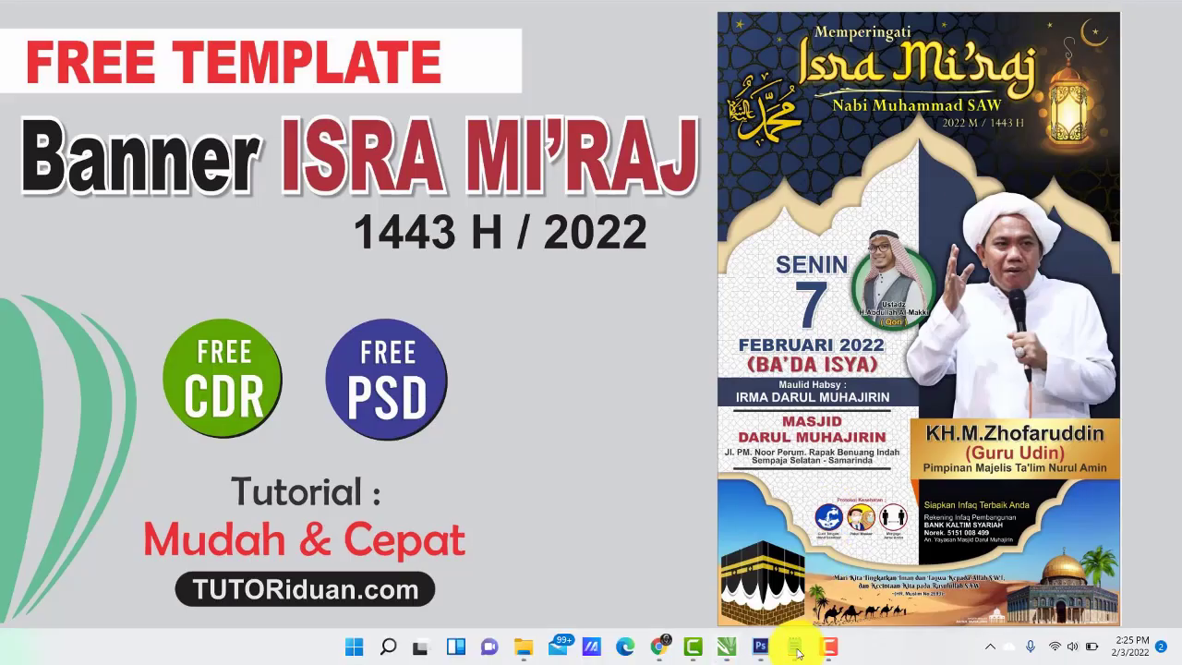
click(757, 650)
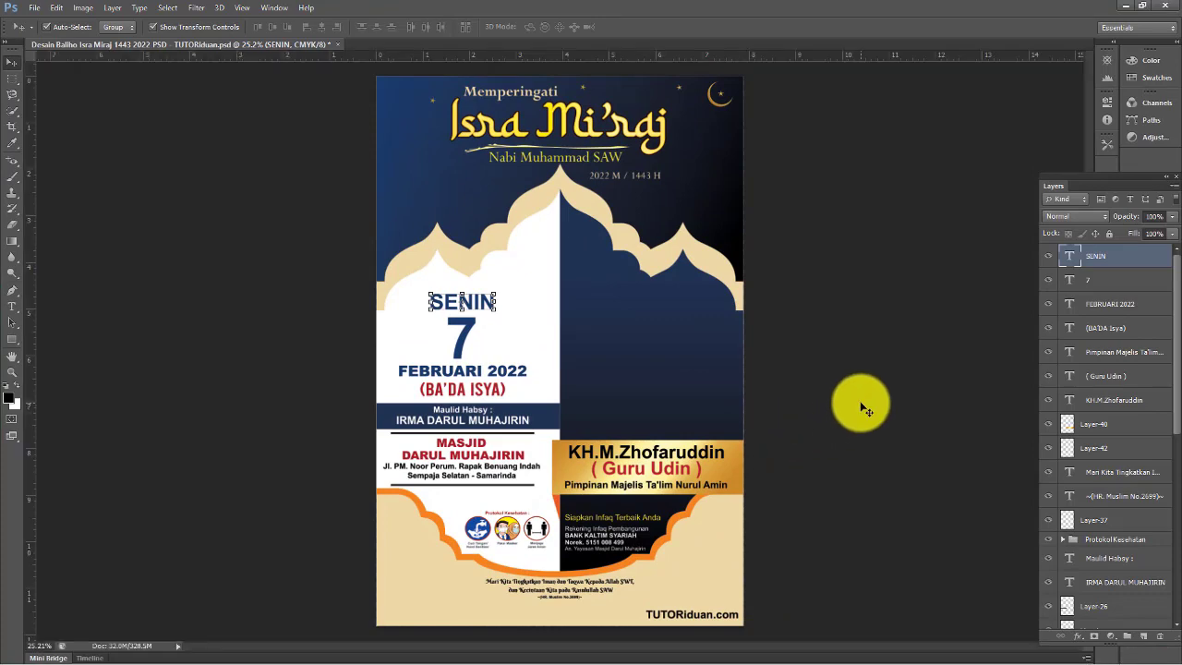
click(1127, 7)
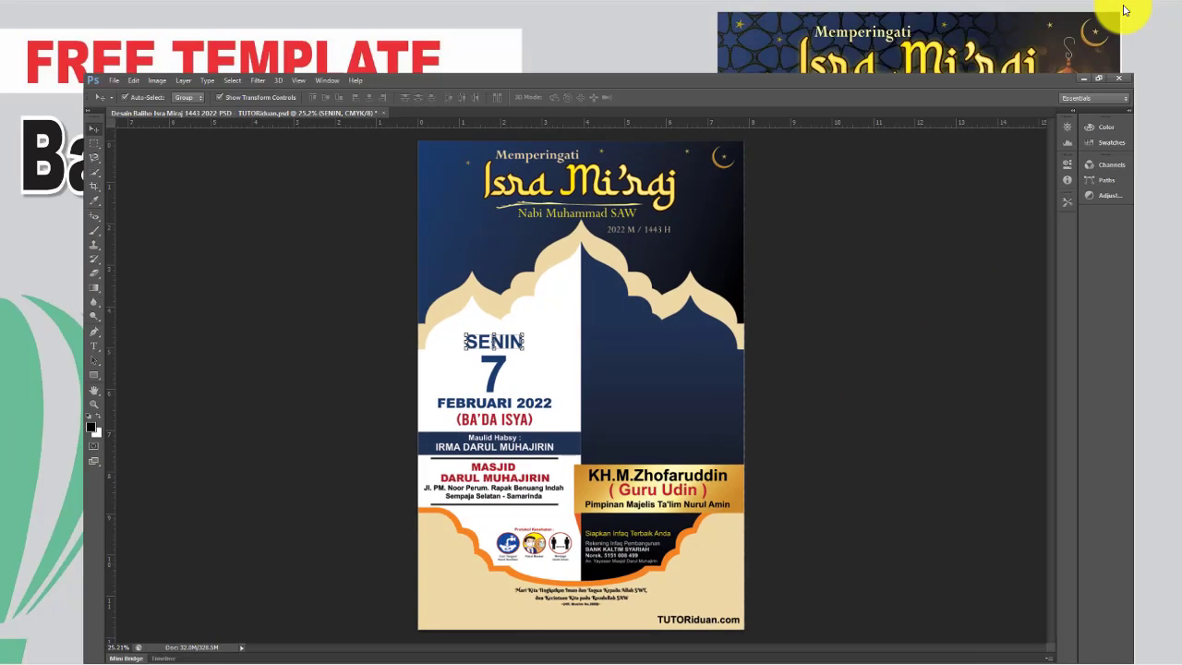
click(724, 650)
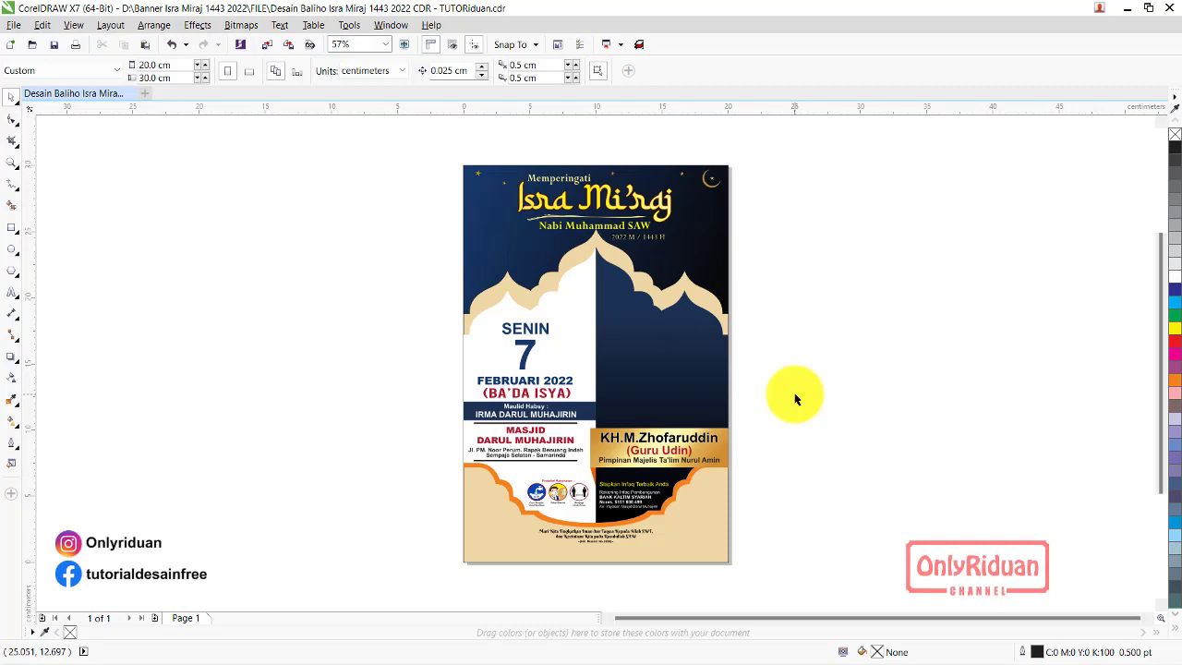
Copy the star line pattern from Background.cdr in the MATERI BANNER ISRA MIRAJ 1443 folder into the banner document
key(F4)
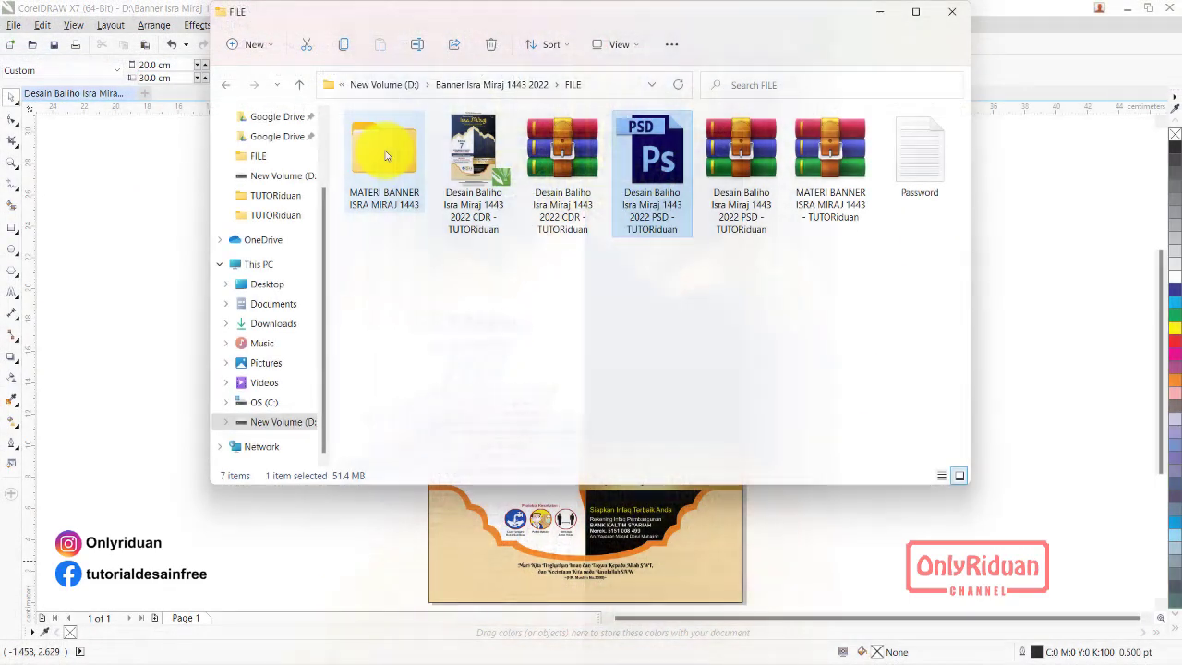
double_click(382, 150)
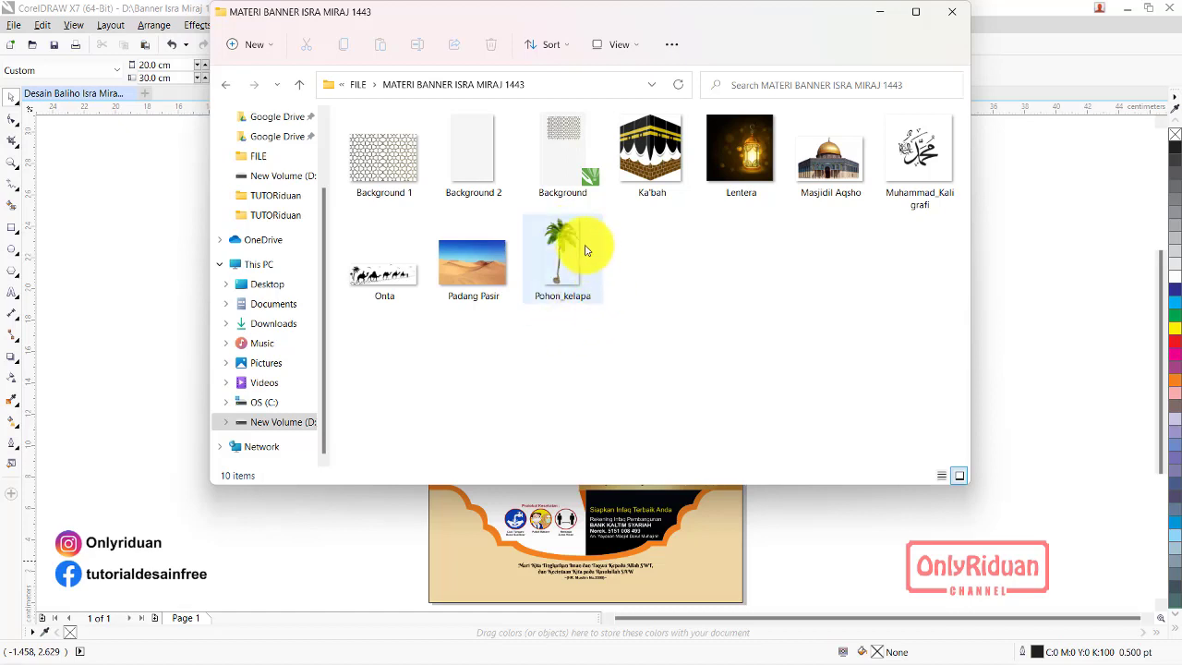
key(alt+Tab)
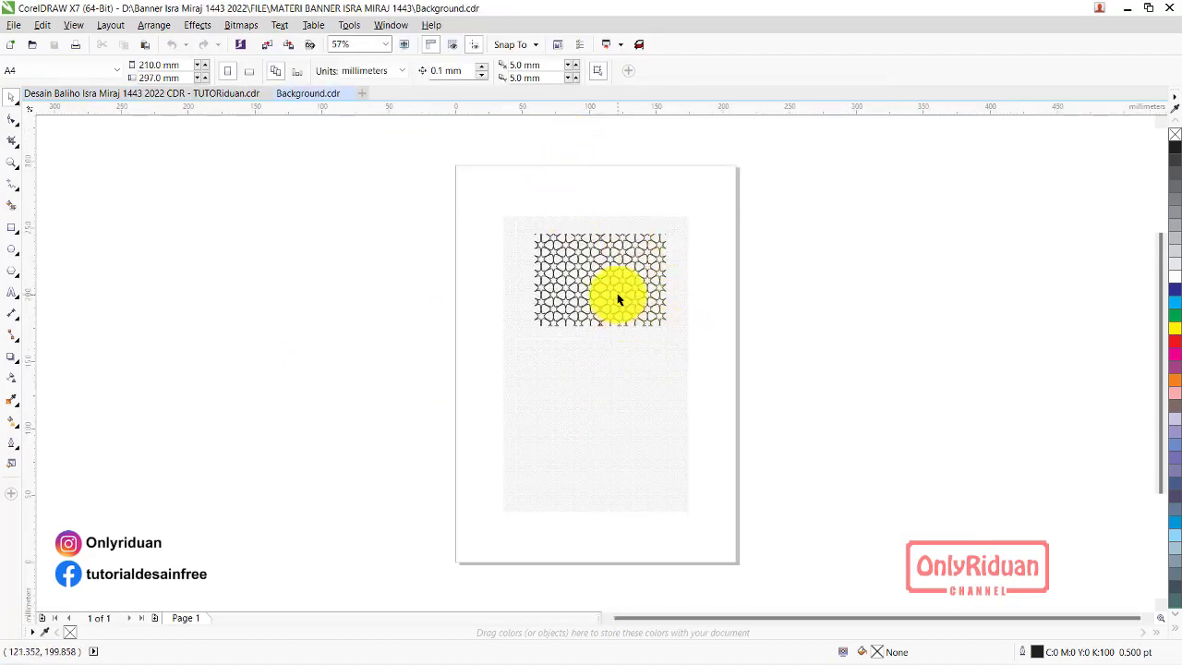
click(598, 288)
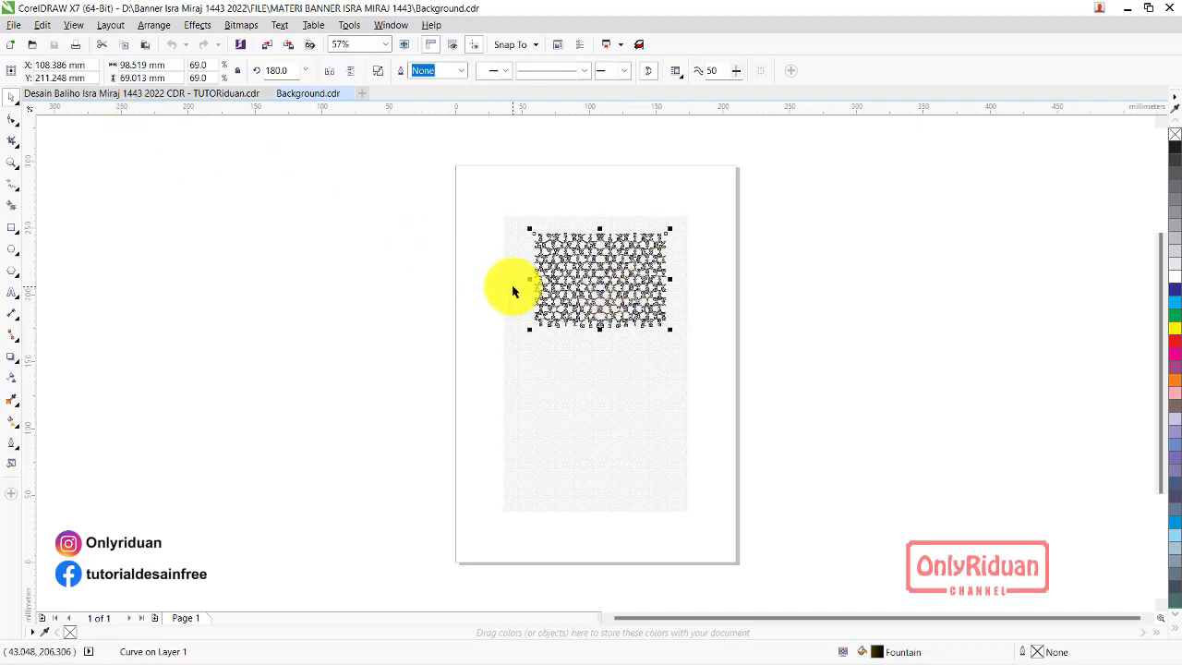
click(148, 94)
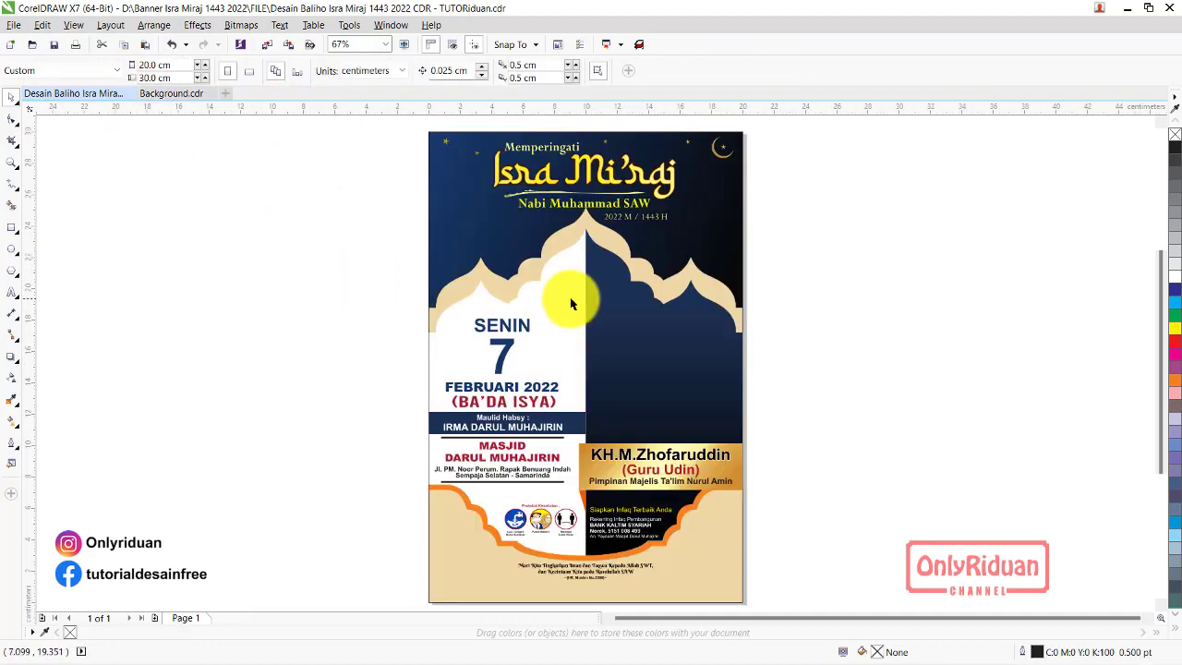
key(ctrl+v)
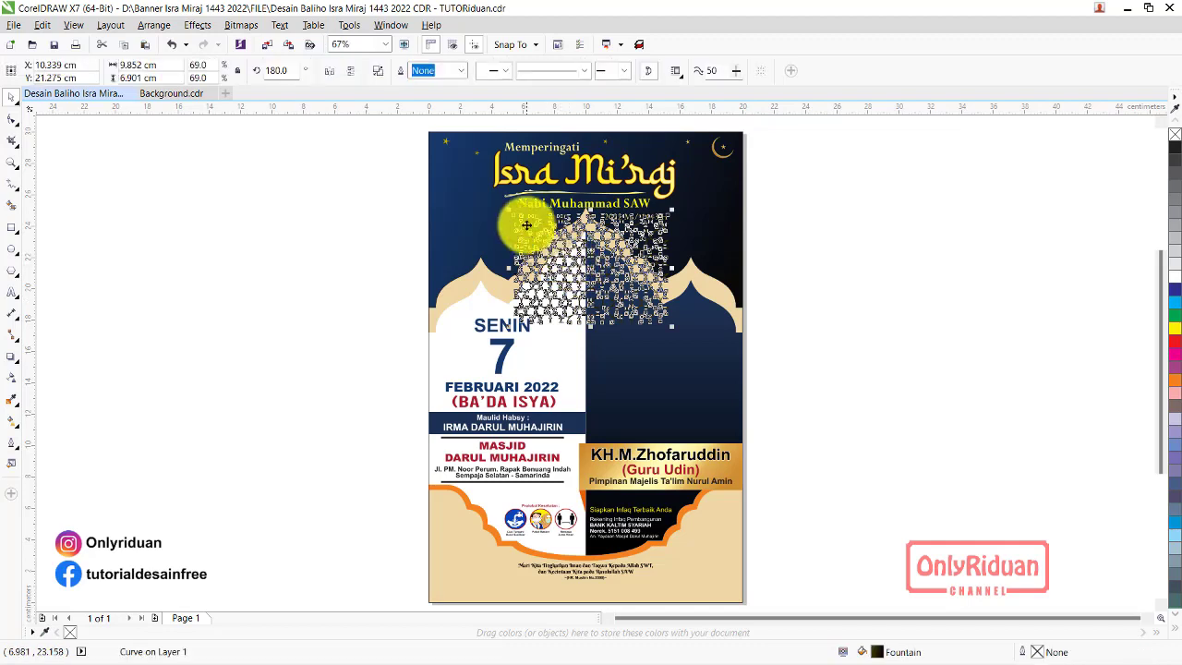
Enlarge the pasted pattern to about 20.3 cm wide and place it on the empty area beside the banner page
drag(514, 216, 425, 130)
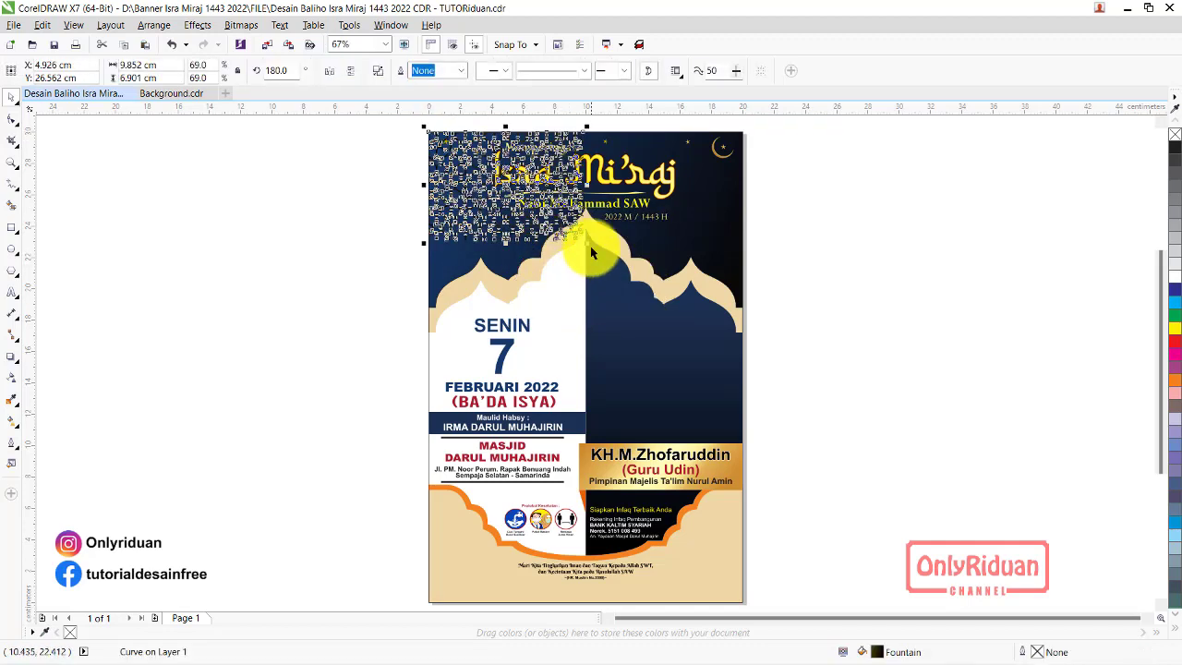
drag(587, 242, 776, 362)
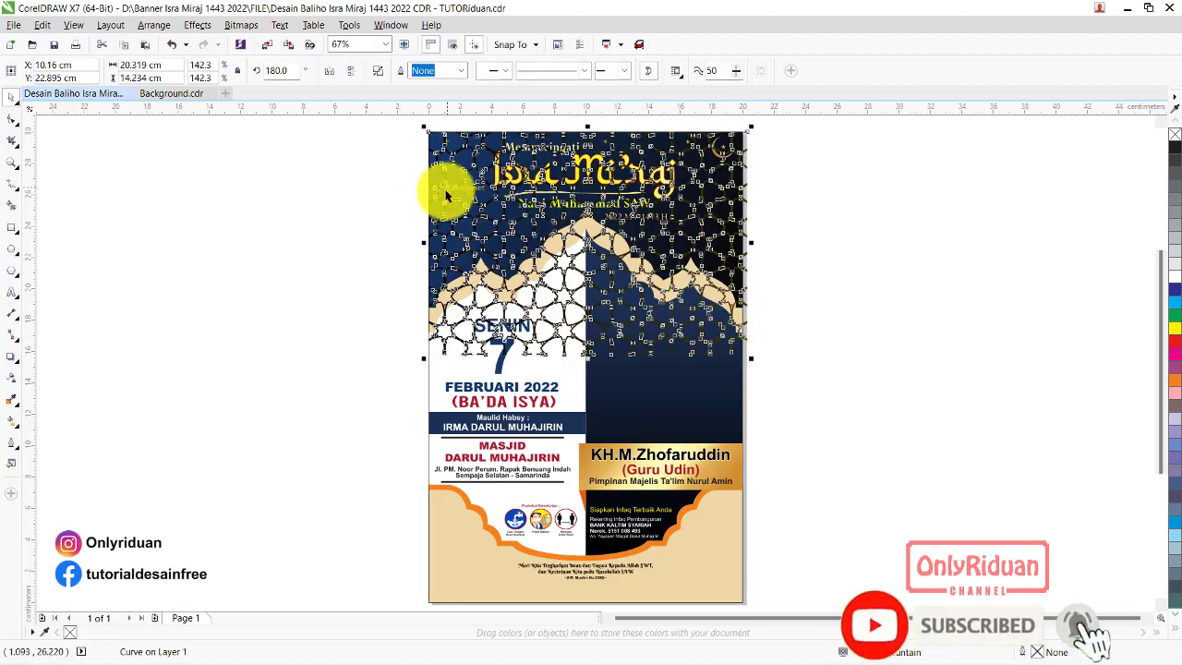
drag(449, 190, 805, 179)
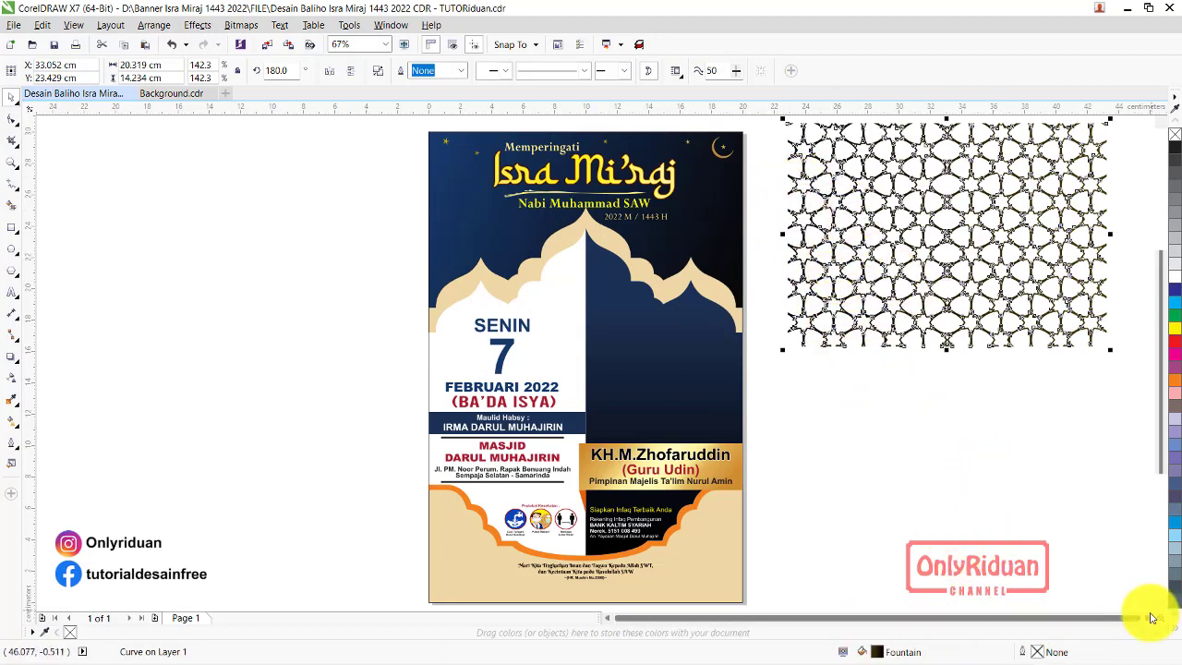
Group the pattern with a horizontally mirrored copy adjoining its right side, and scale the group to about 35.4 cm wide
scroll(1150, 621, right, 4)
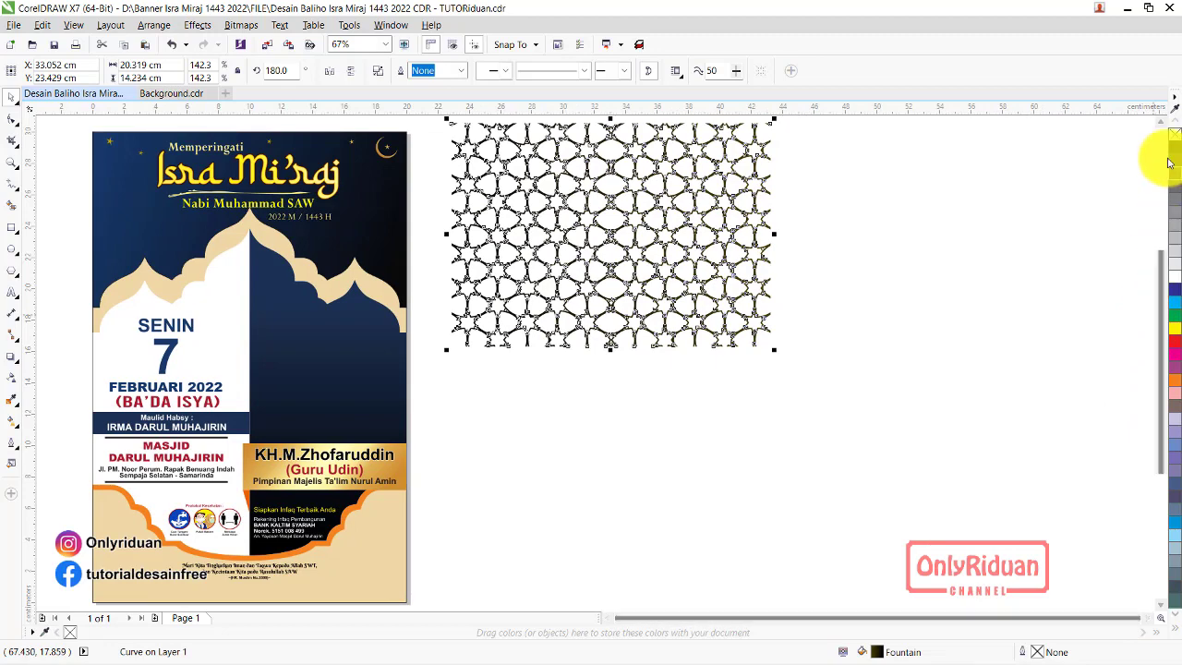
scroll(1159, 120, up, 1)
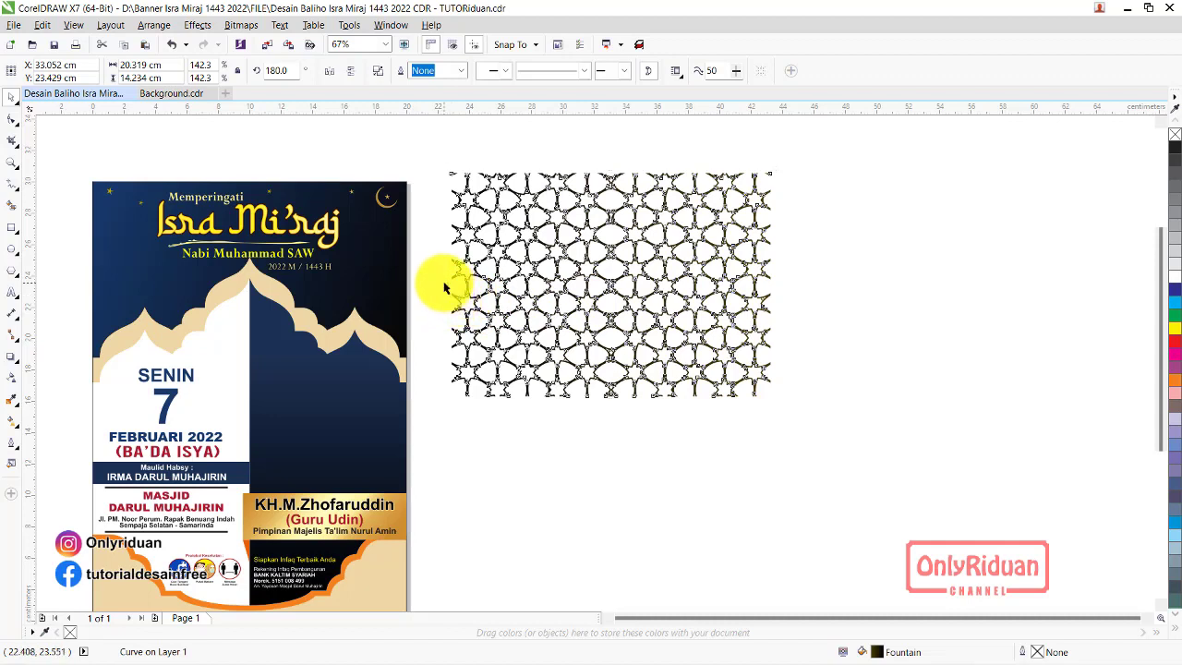
click(454, 293)
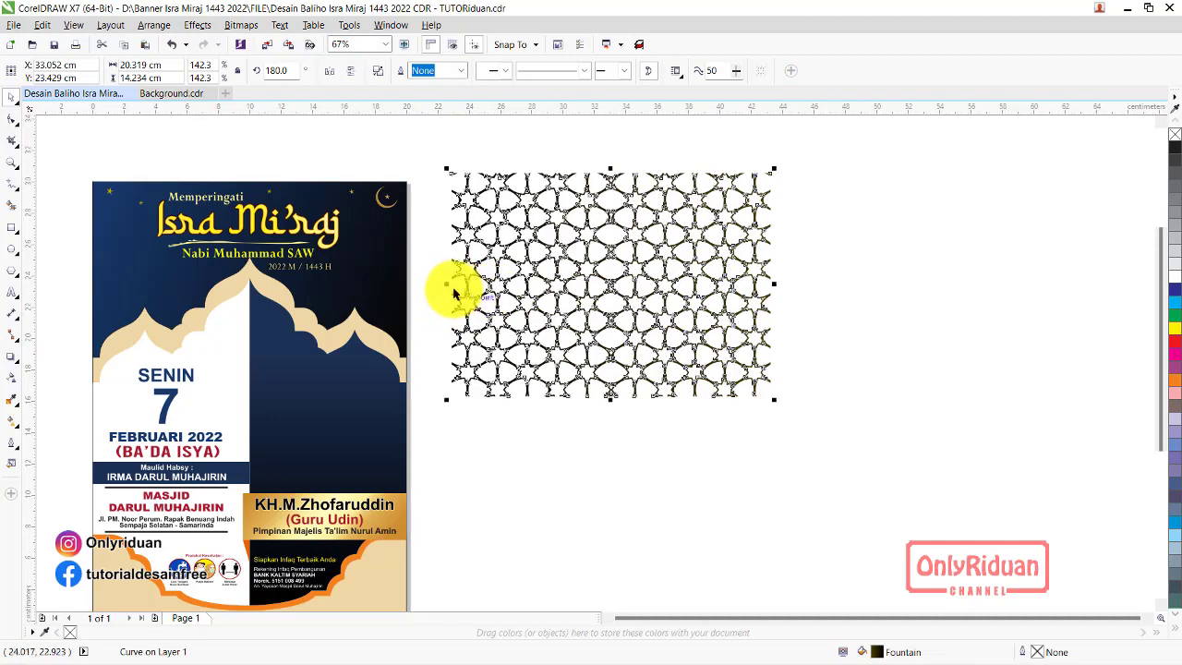
drag(449, 285, 869, 279)
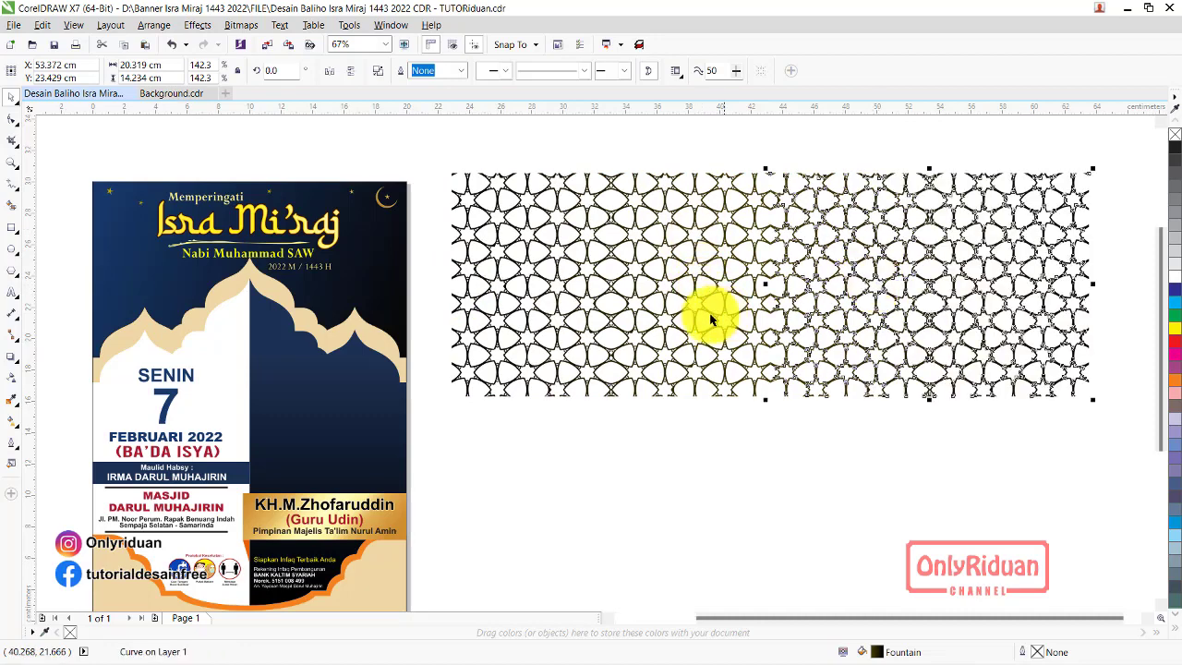
shift+click(659, 243)
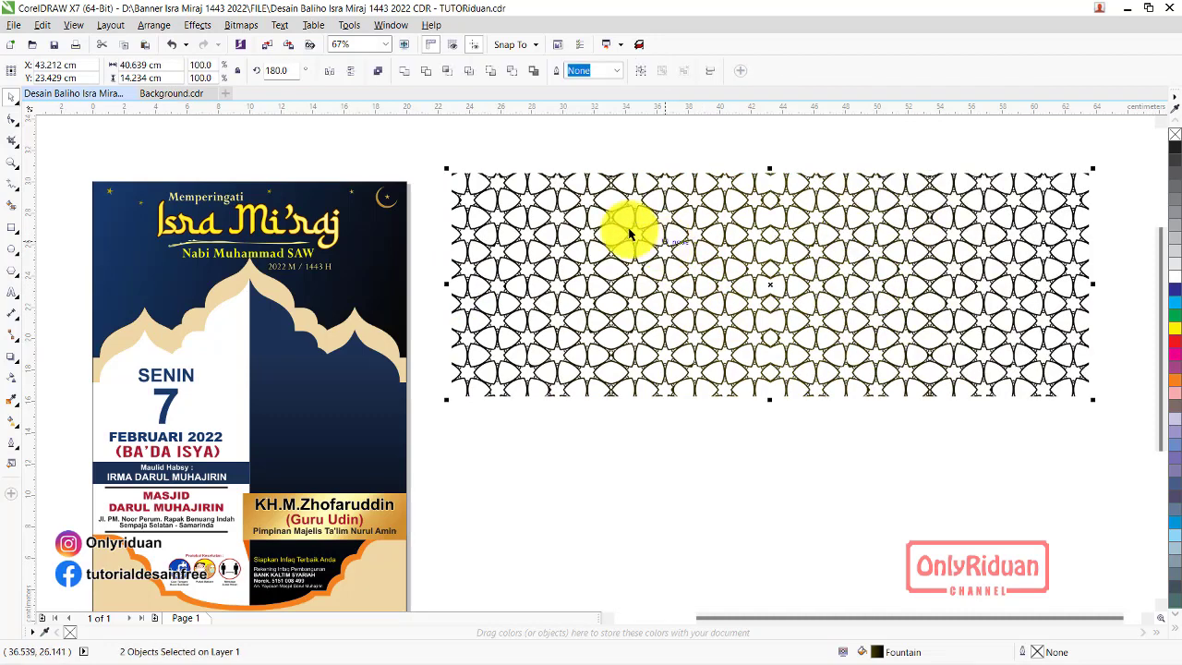
click(637, 72)
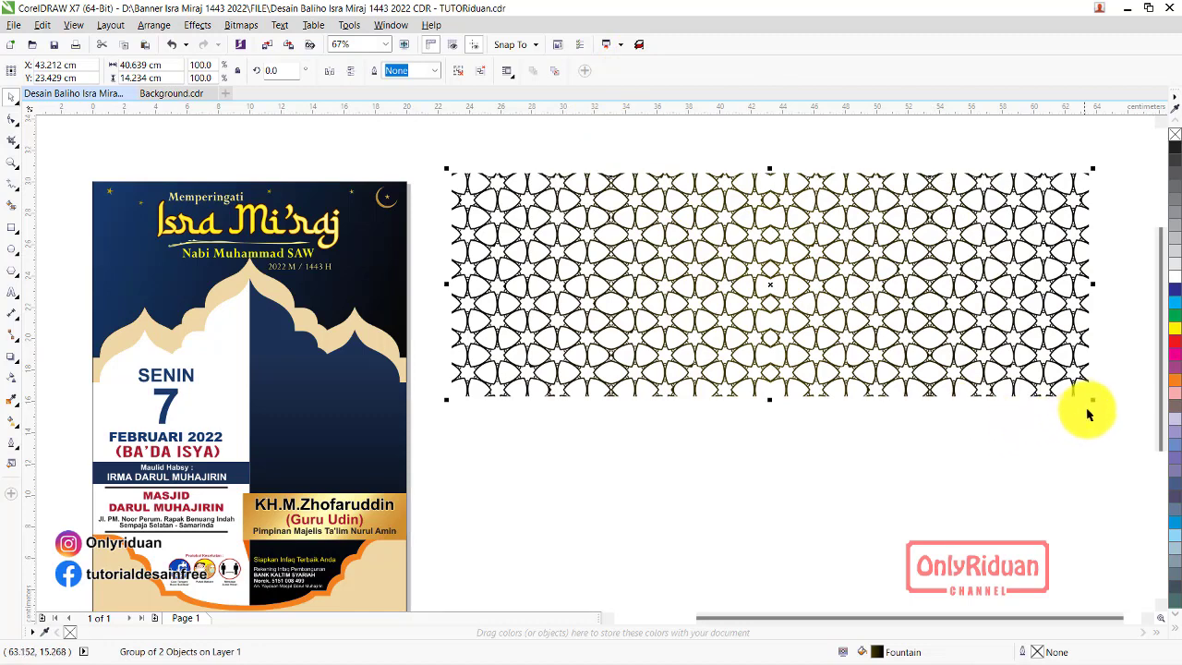
drag(1090, 397, 1012, 372)
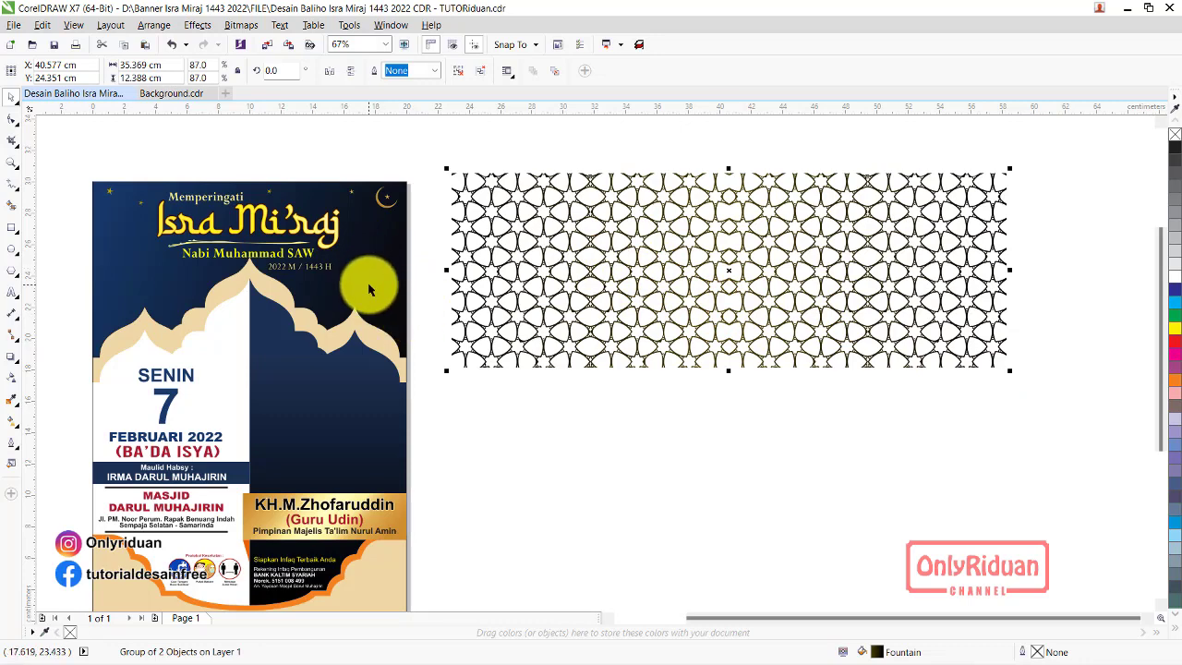
Set the PowerClip option for auto-centering new content to Never
click(354, 26)
click(370, 49)
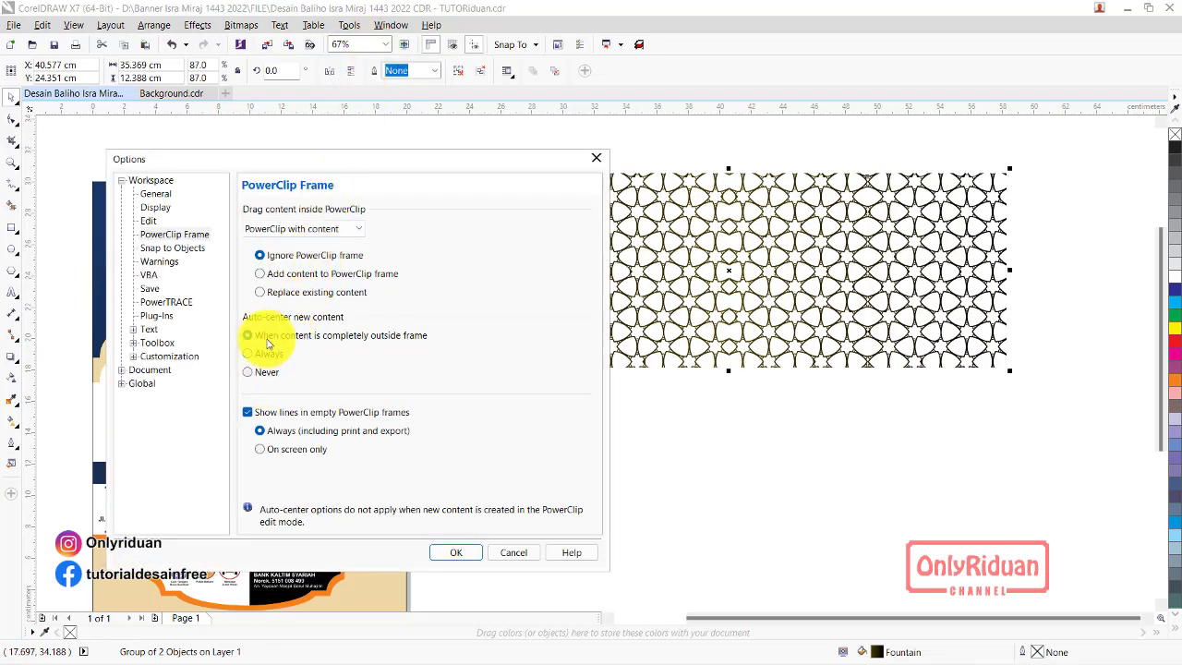
click(268, 340)
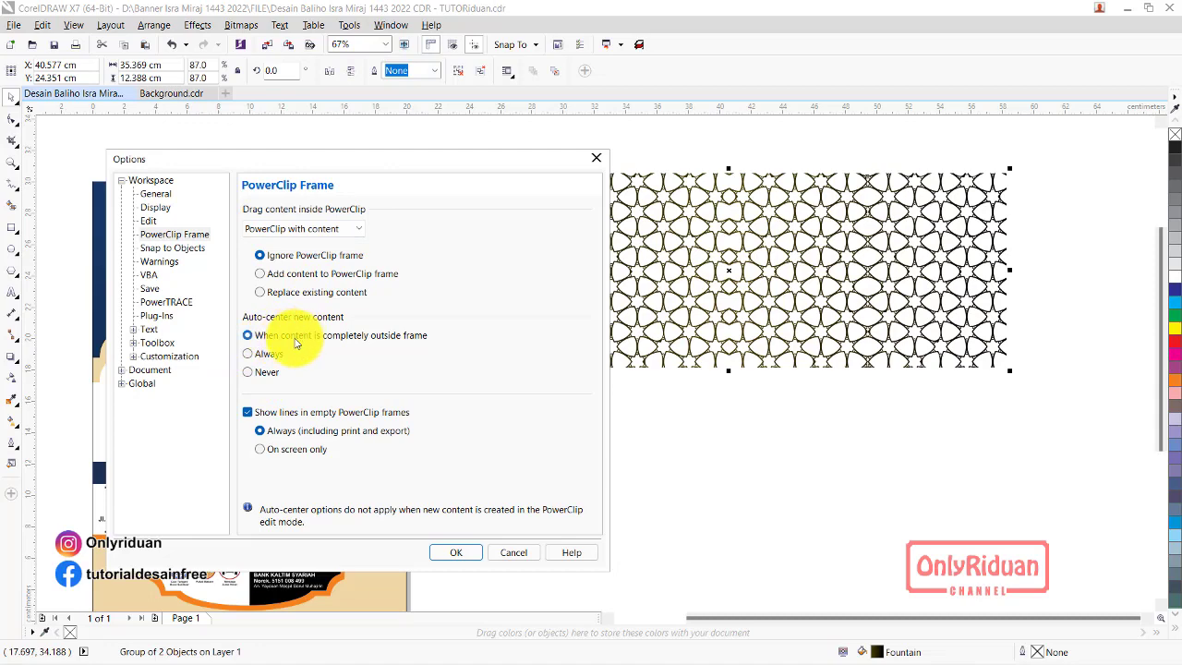
click(248, 373)
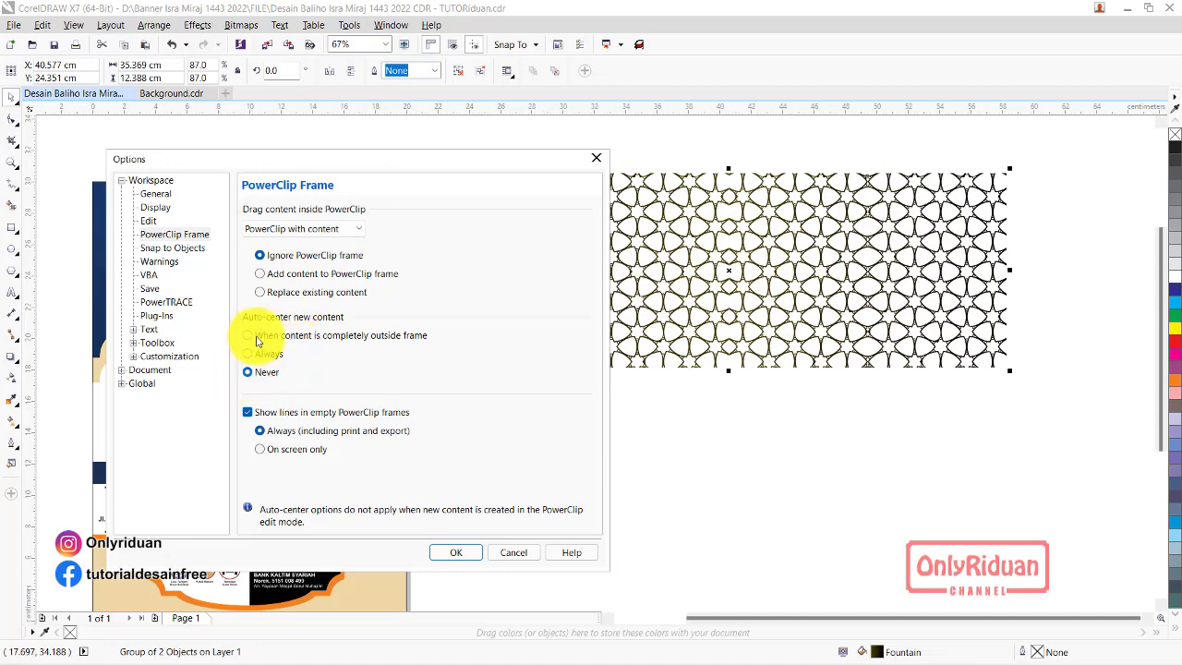
click(455, 552)
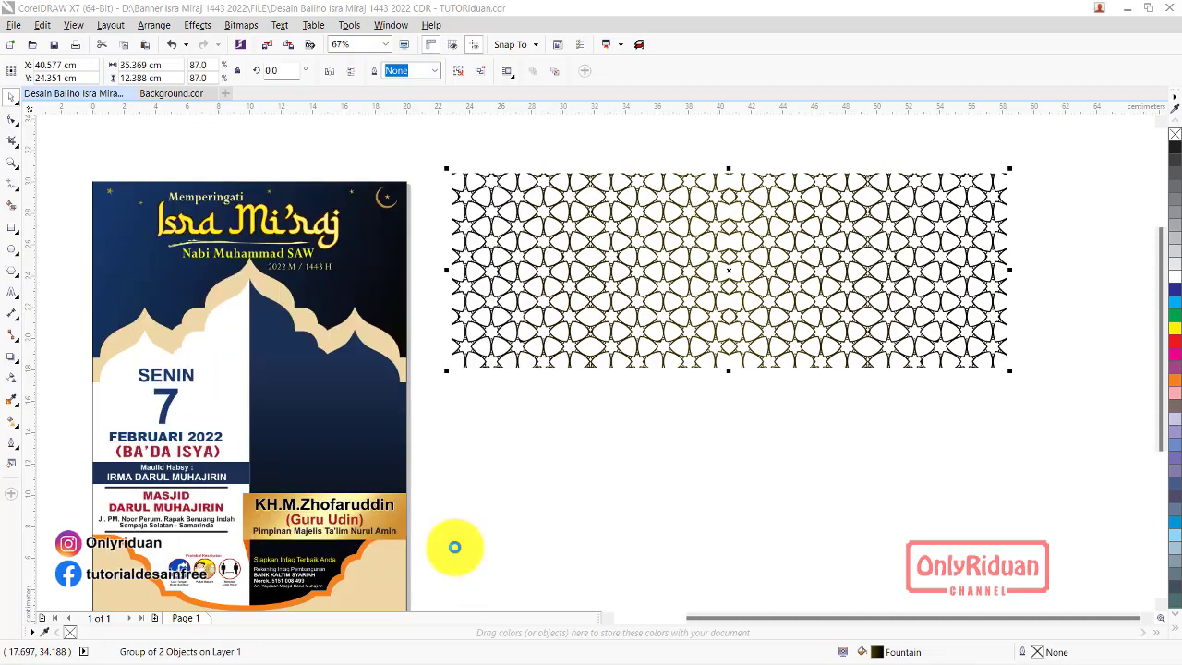
PowerClip the grouped pattern inside the dark blue header background behind the Isra Mi'raj title
right_click(618, 198)
click(654, 198)
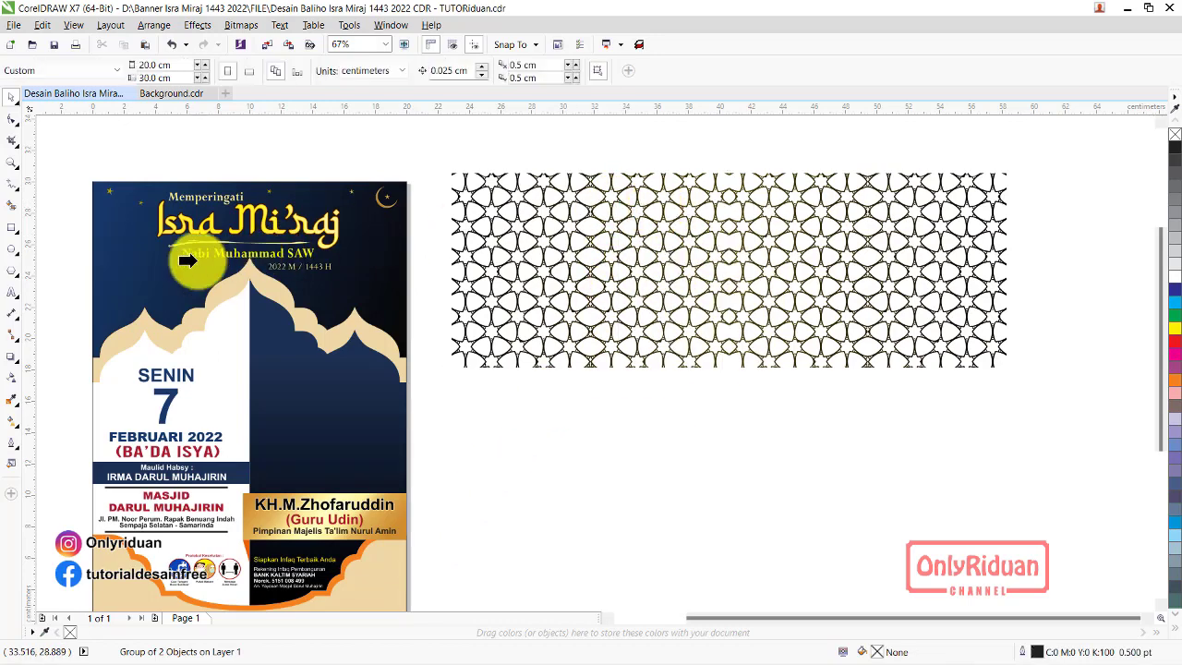
click(123, 269)
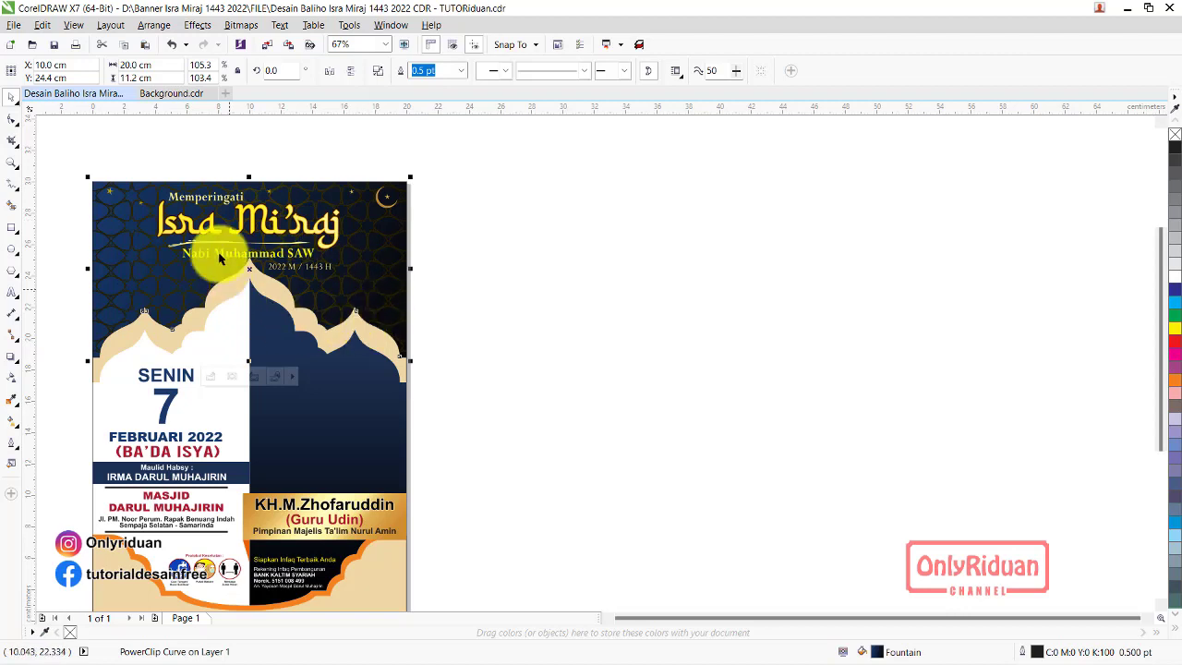
click(610, 614)
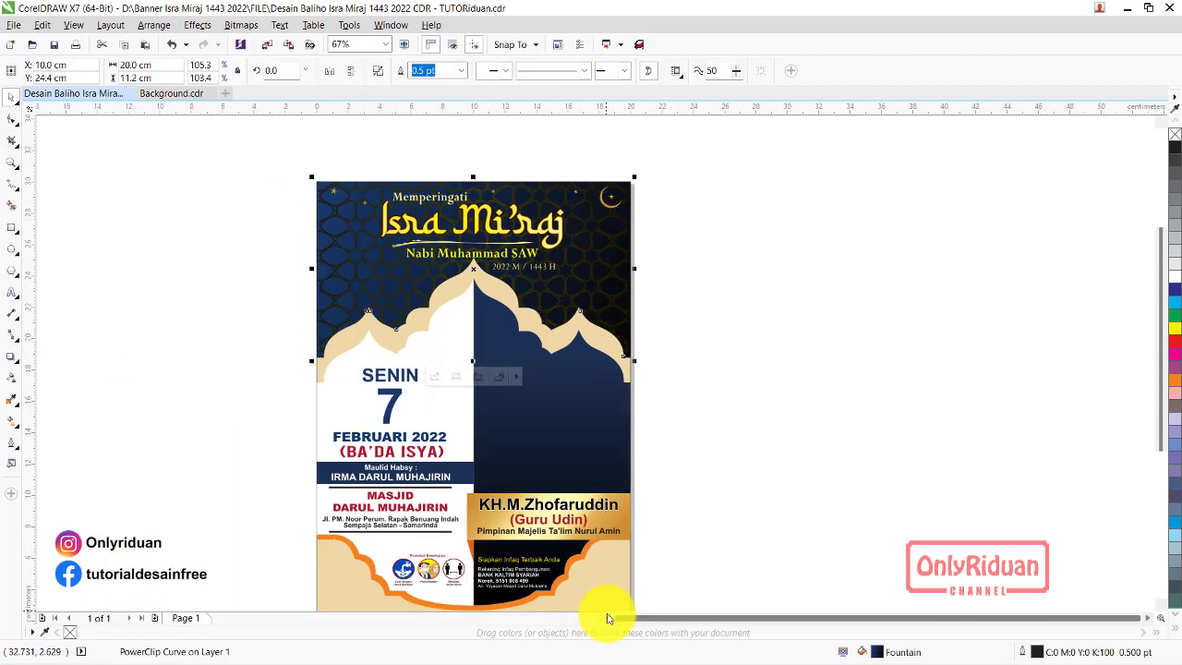
click(752, 380)
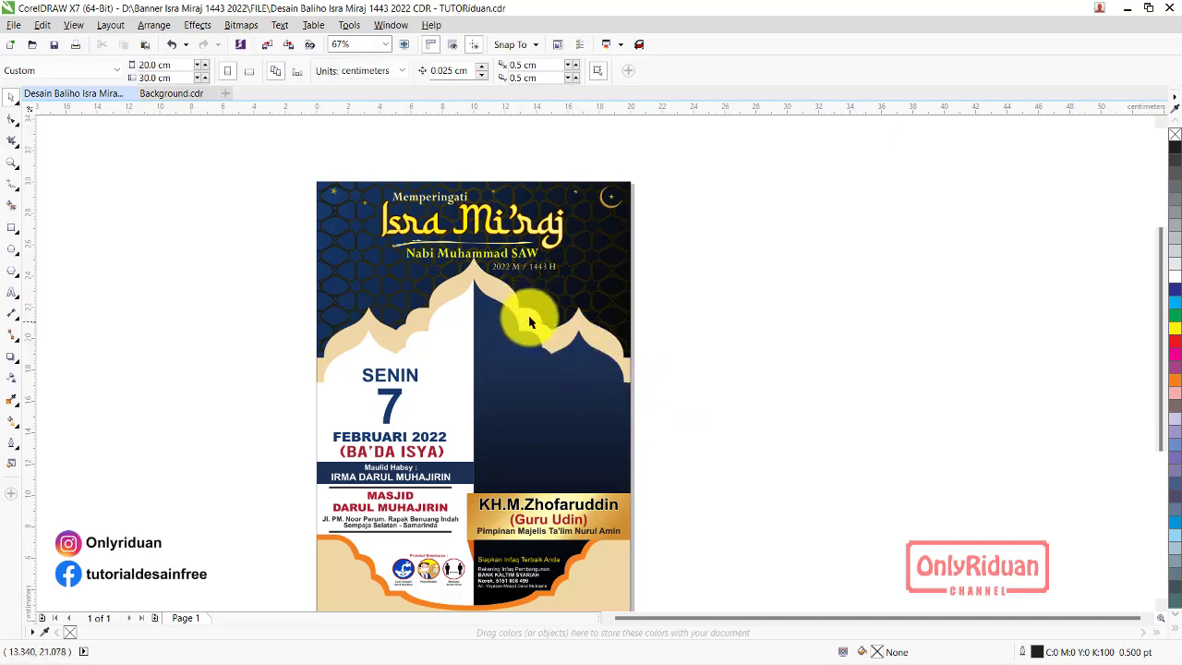
Apply a drop shadow with the Small Glow preset to the dark blue patterned header background
scroll(471, 316, up, 2)
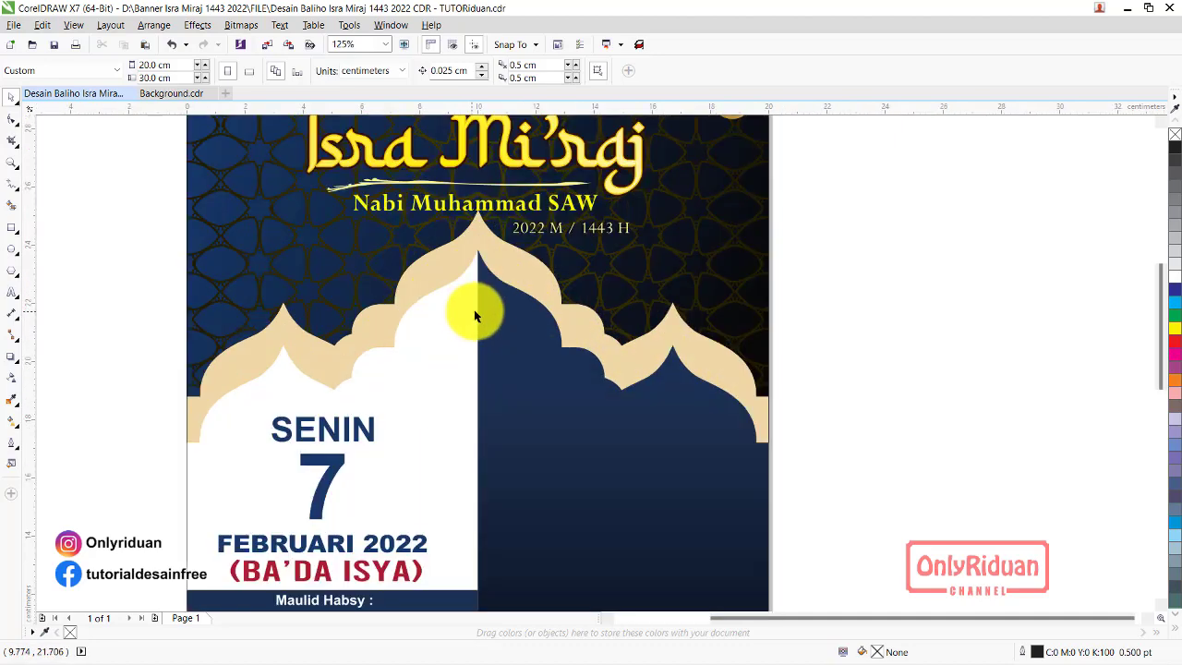
click(569, 267)
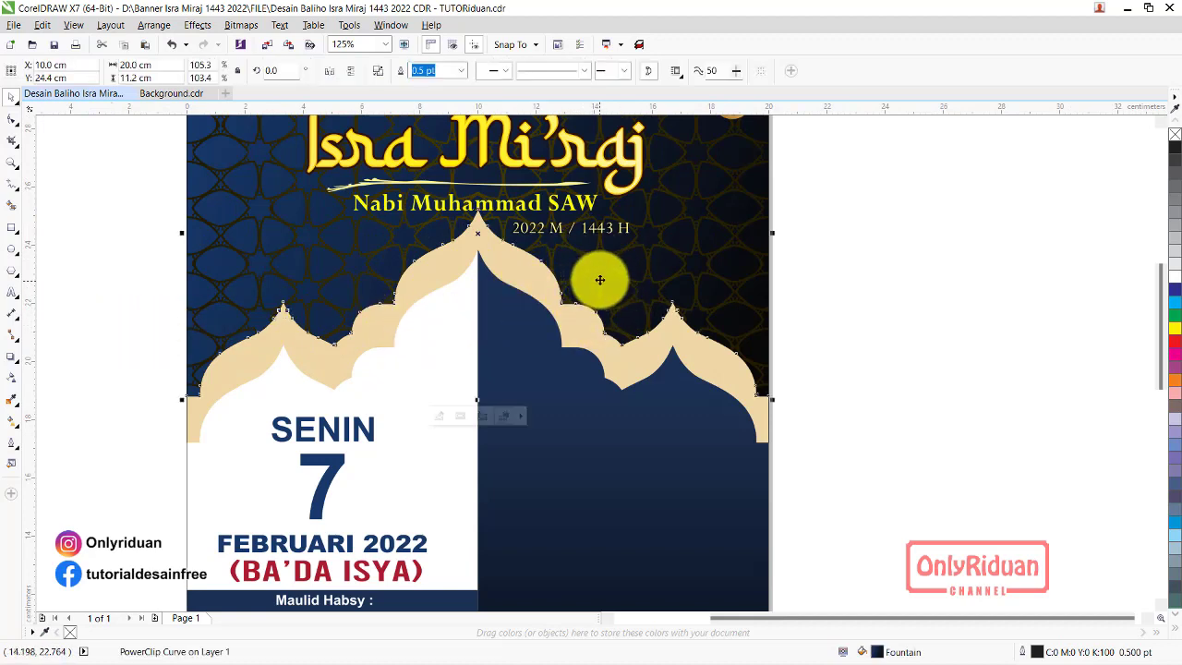
click(14, 357)
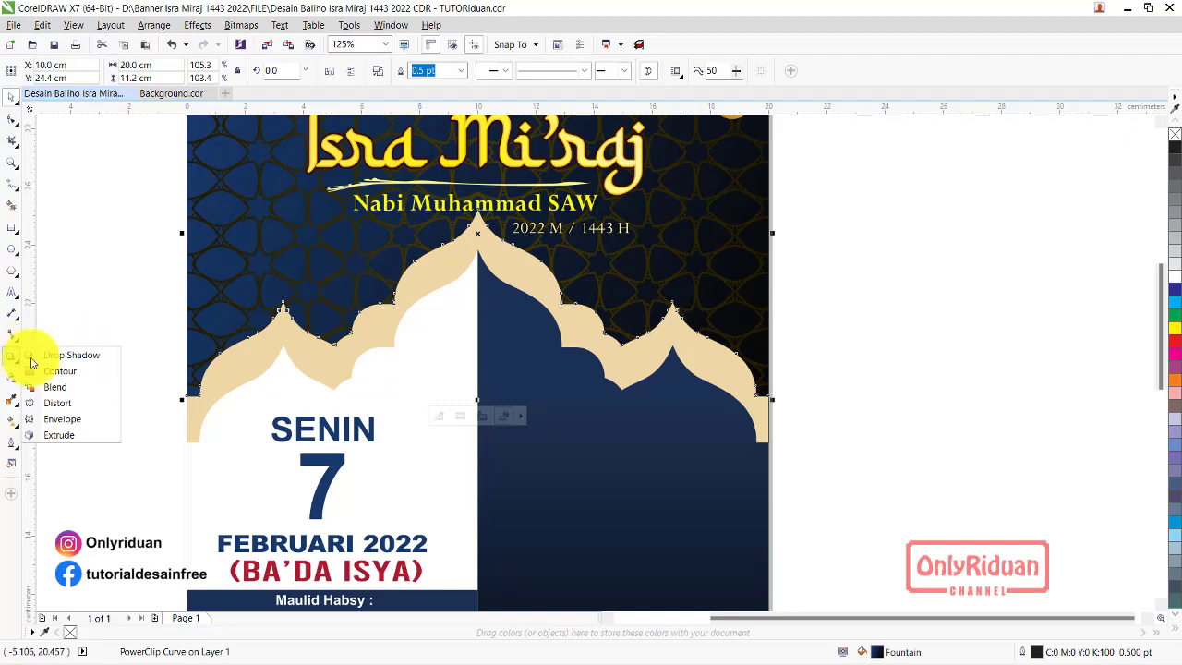
click(35, 357)
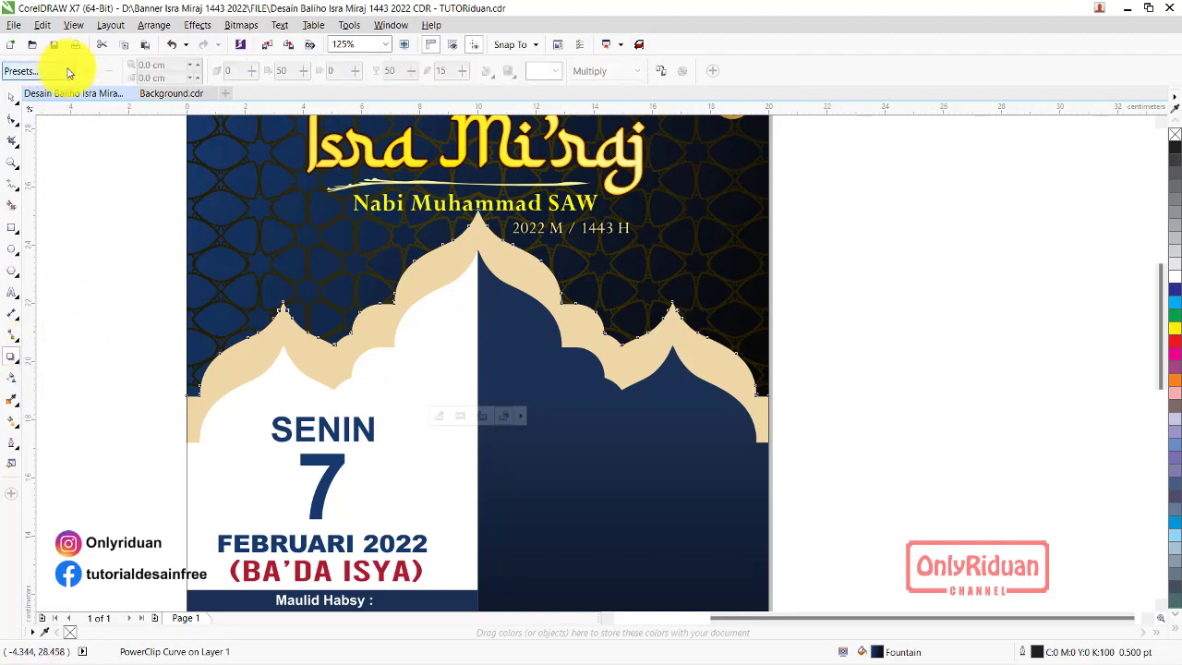
click(67, 72)
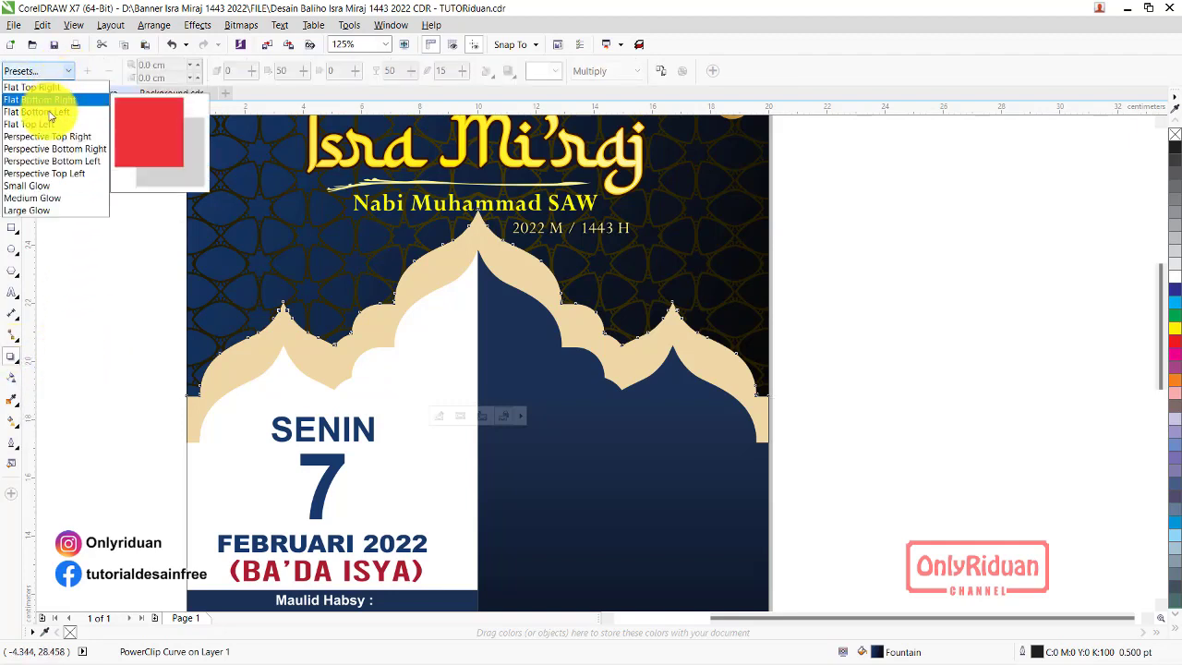
click(39, 188)
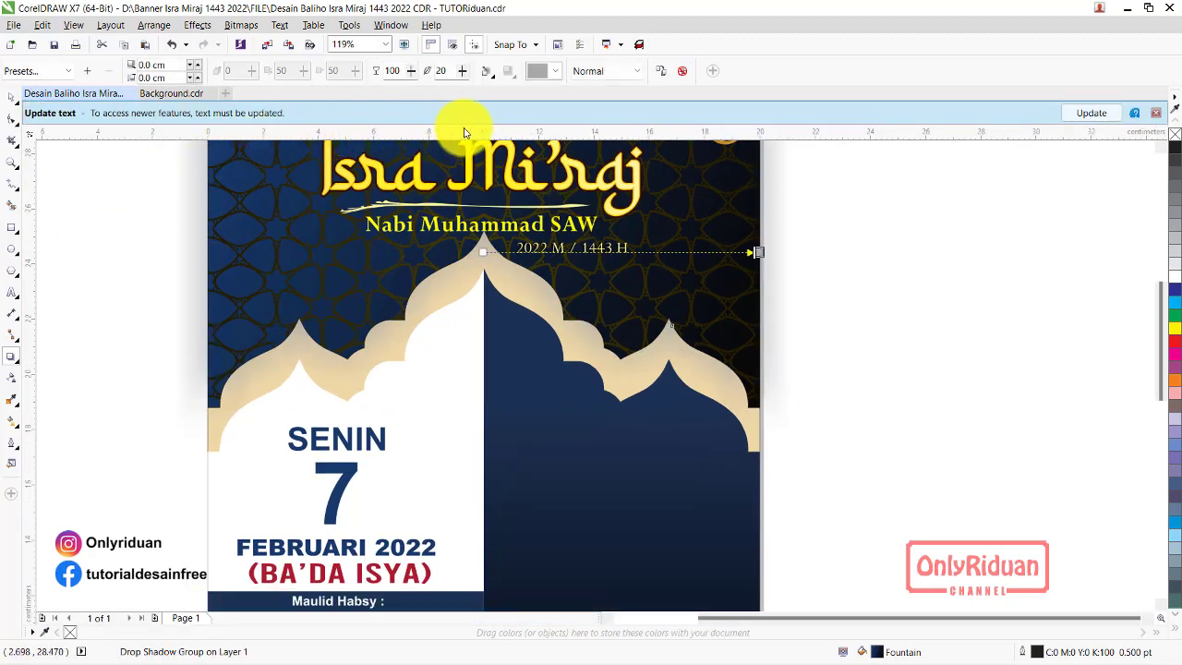
Set the header's drop shadow to black with a feather of 5 and dismiss the text update notice
click(557, 76)
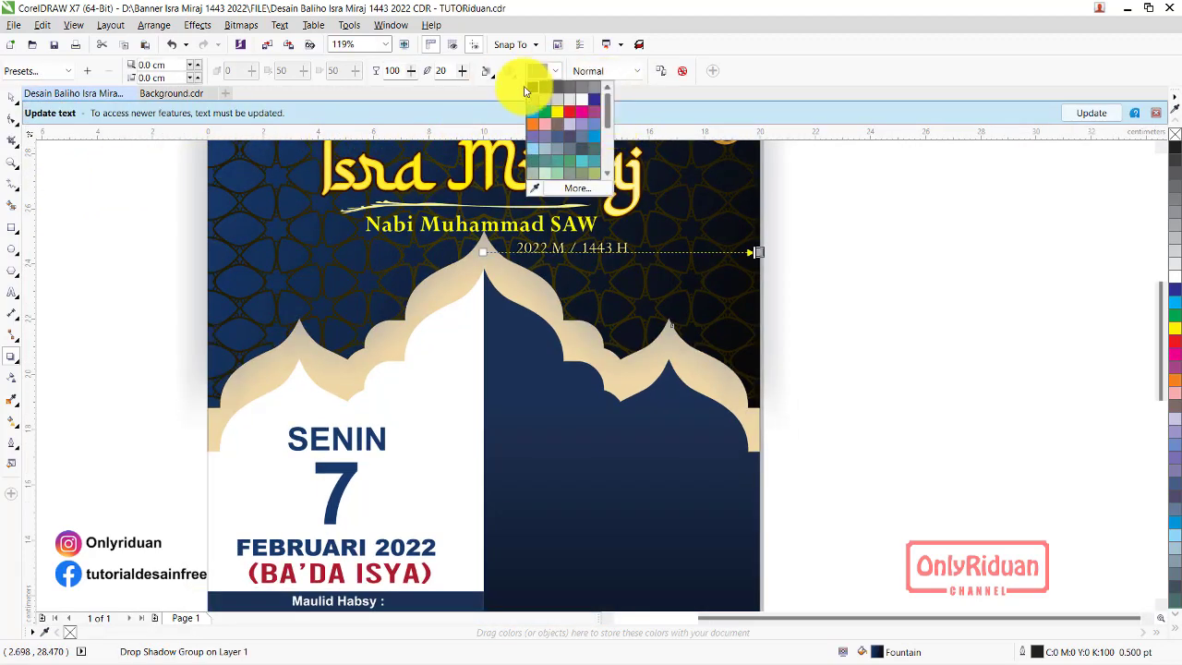
click(531, 88)
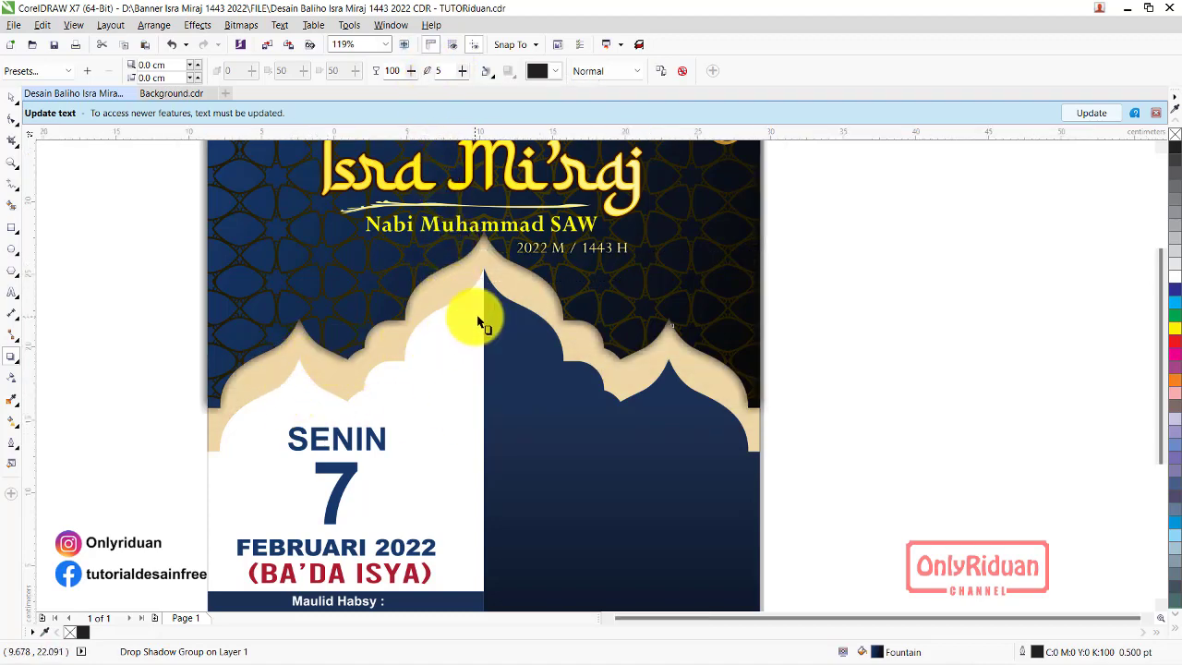
scroll(469, 320, down, 2)
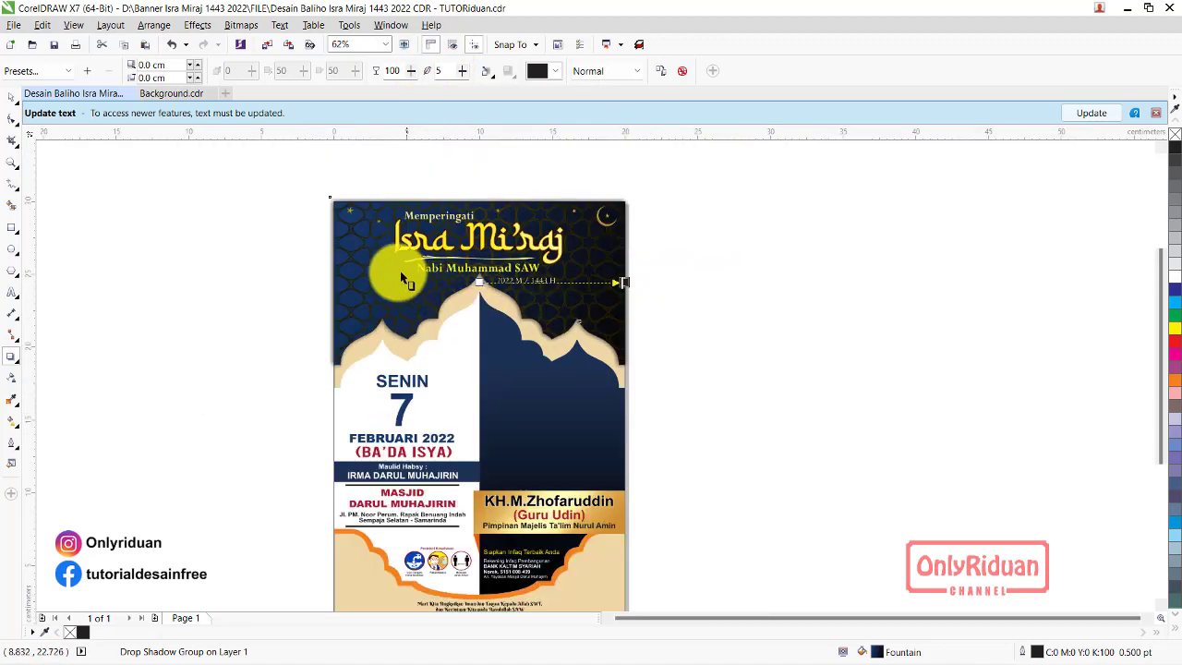
click(1155, 113)
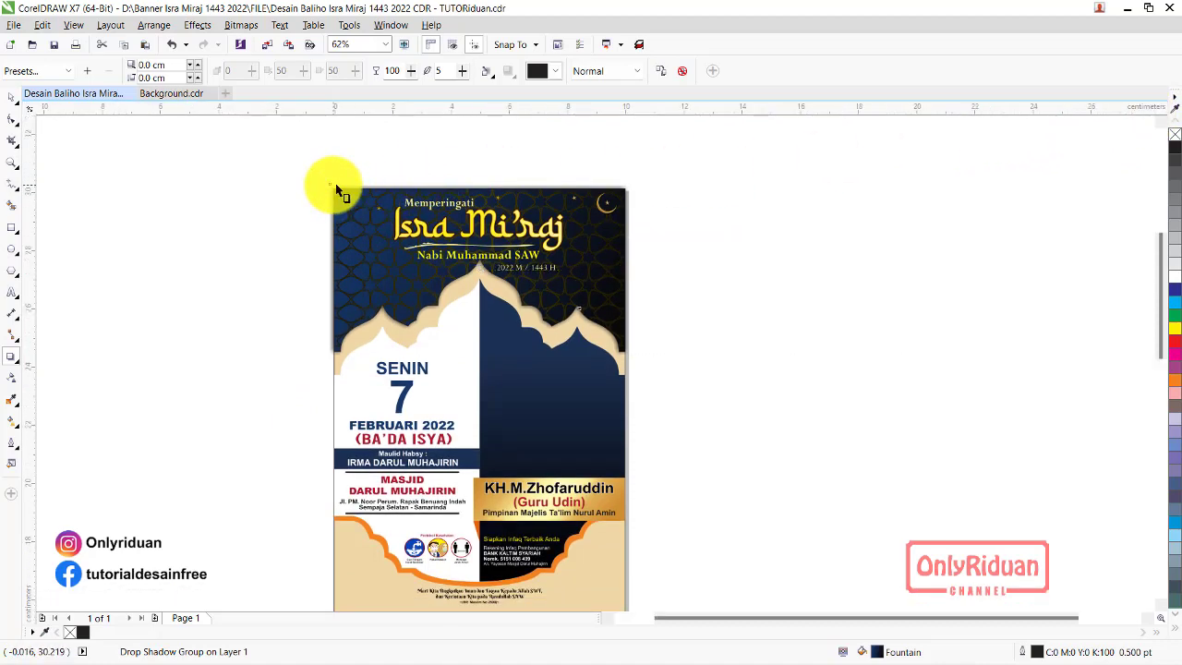
PowerClip the shadowed header background inside the full-page beige background so the shadow stays within the banner edges
scroll(337, 203, up, 4)
scroll(337, 222, up, 1)
scroll(337, 221, down, 5)
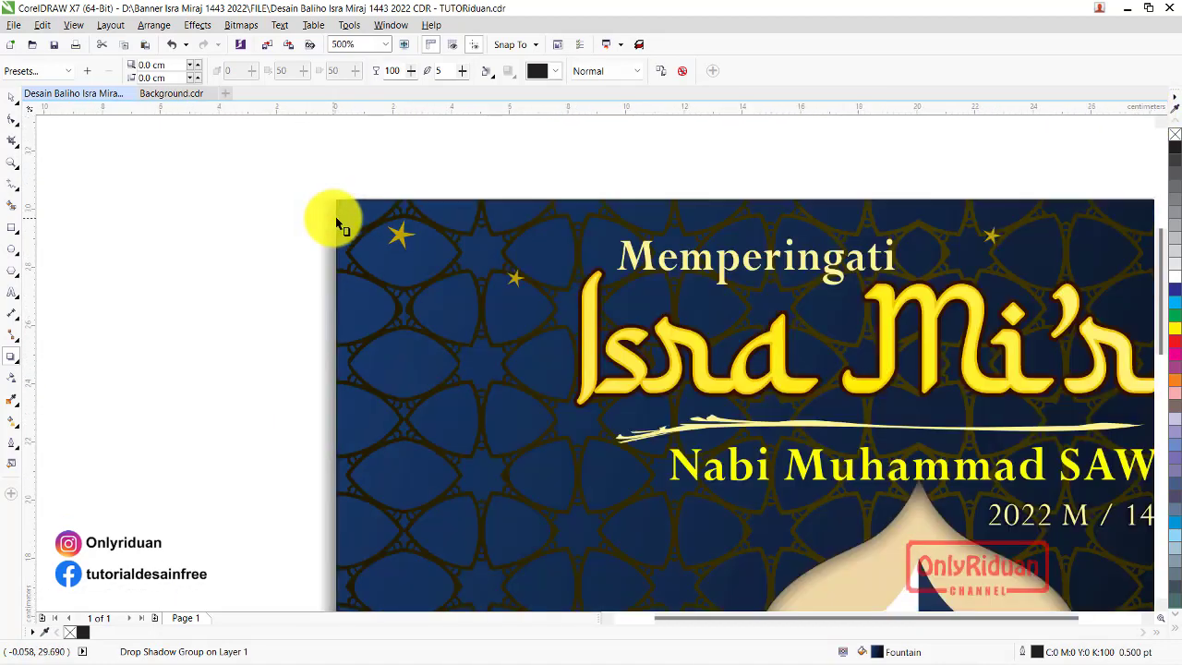
click(11, 96)
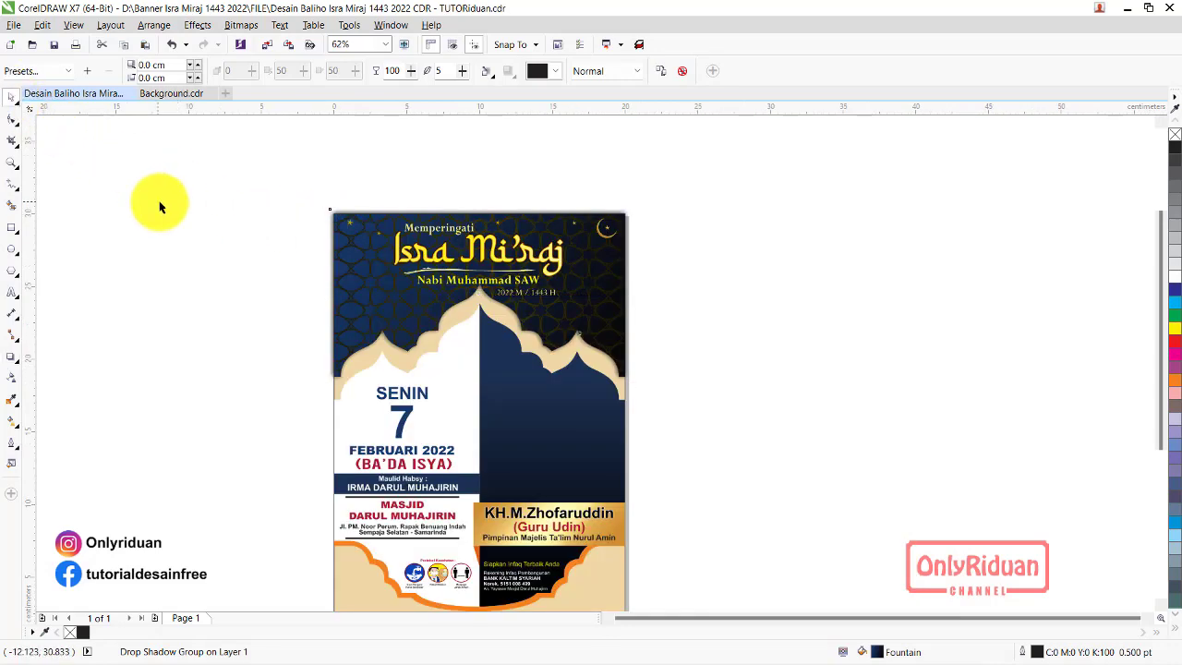
click(355, 277)
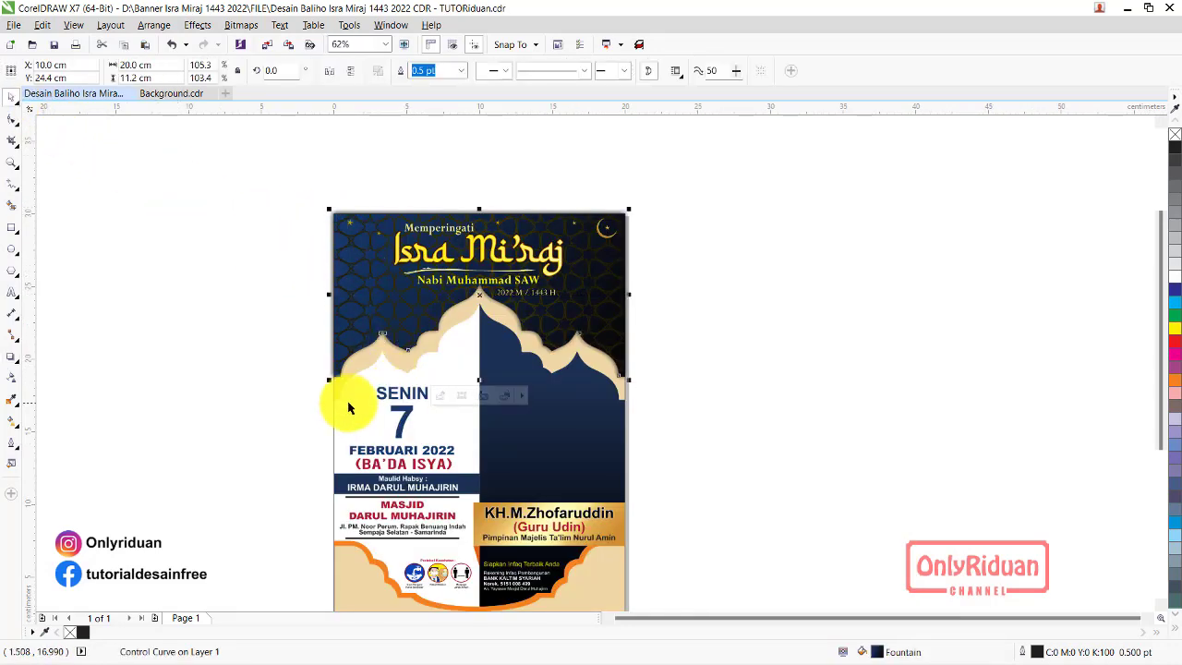
scroll(335, 399, up, 4)
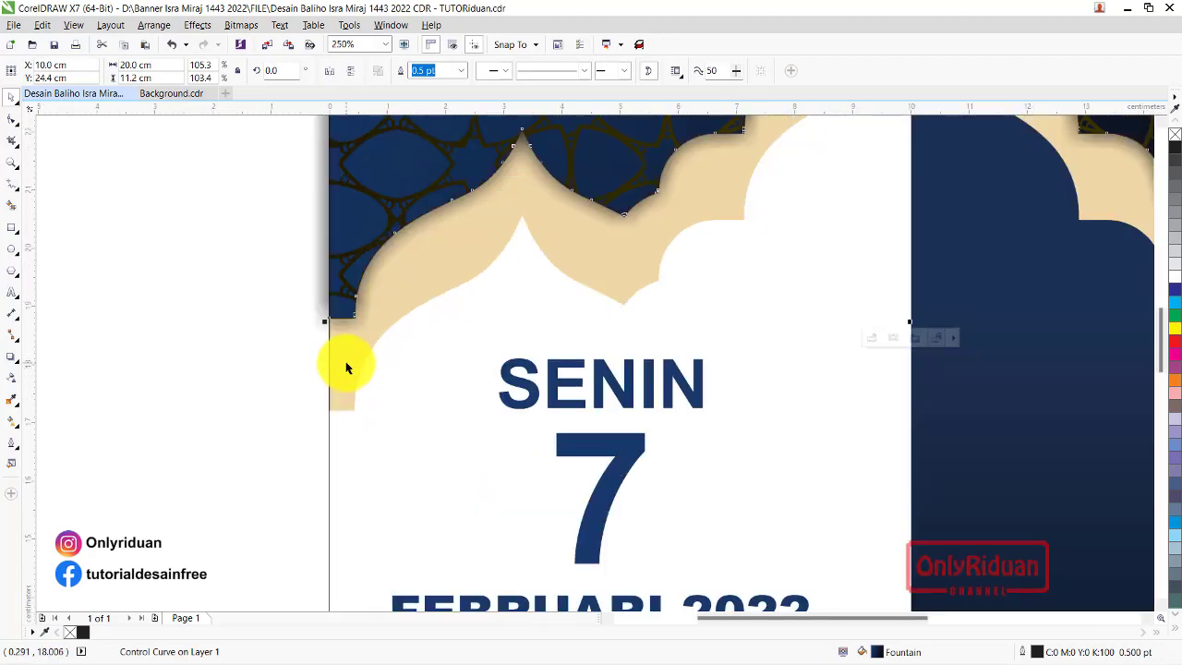
scroll(346, 367, down, 2)
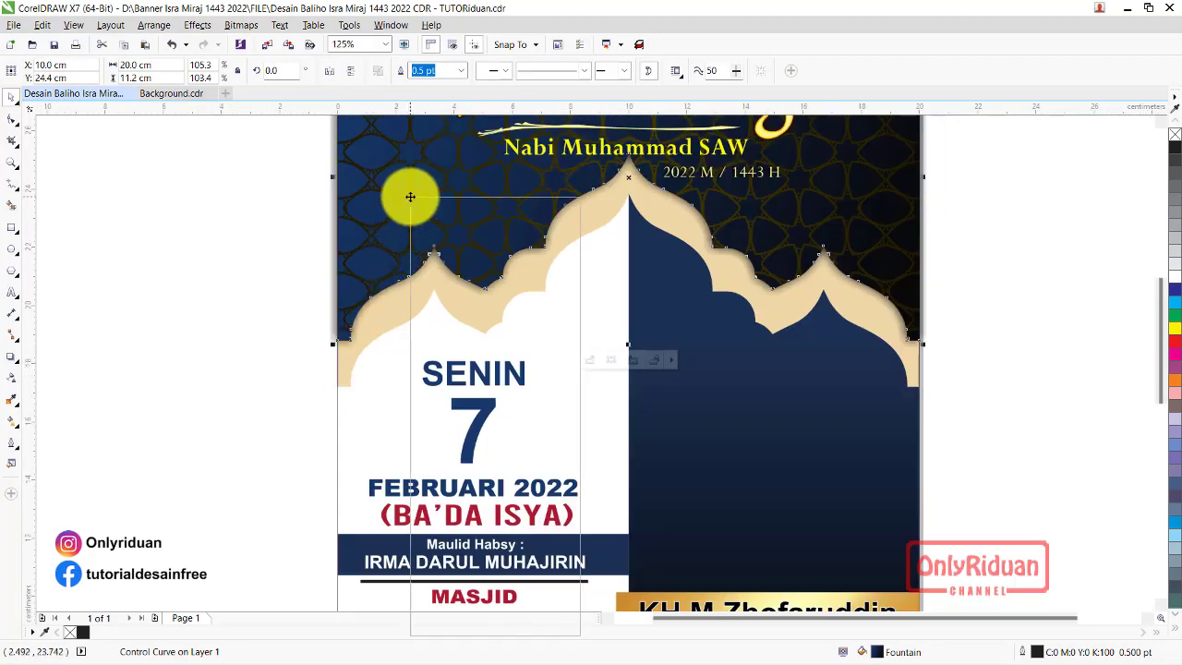
right_click(410, 197)
click(452, 203)
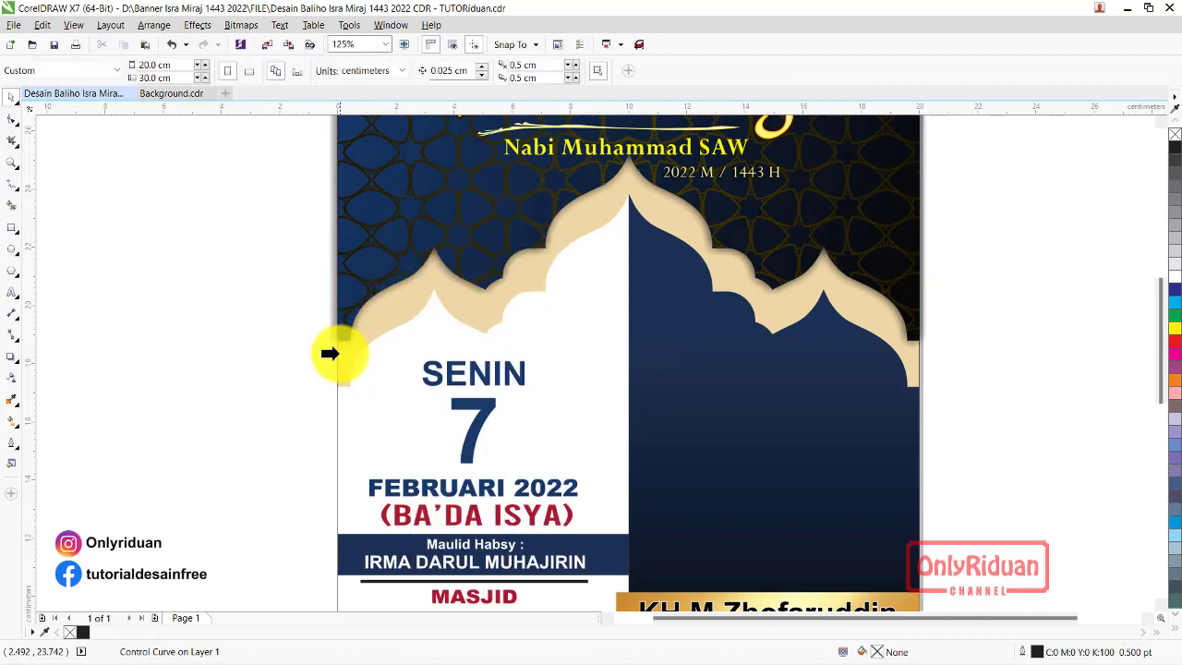
click(333, 361)
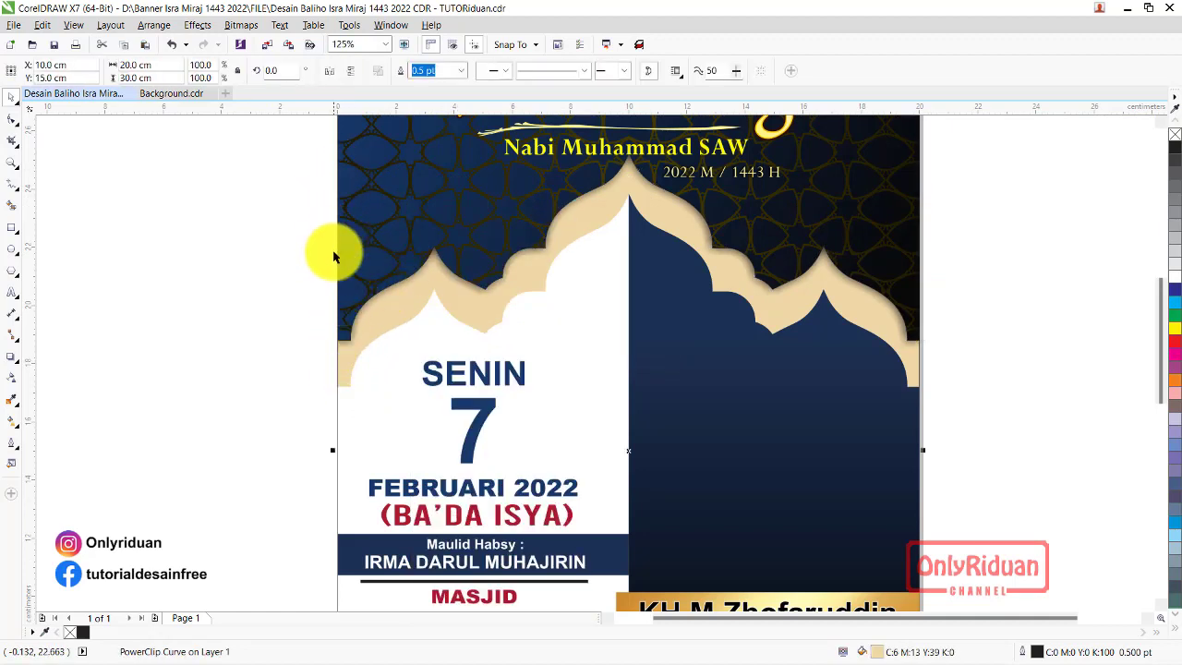
scroll(367, 263, down, 2)
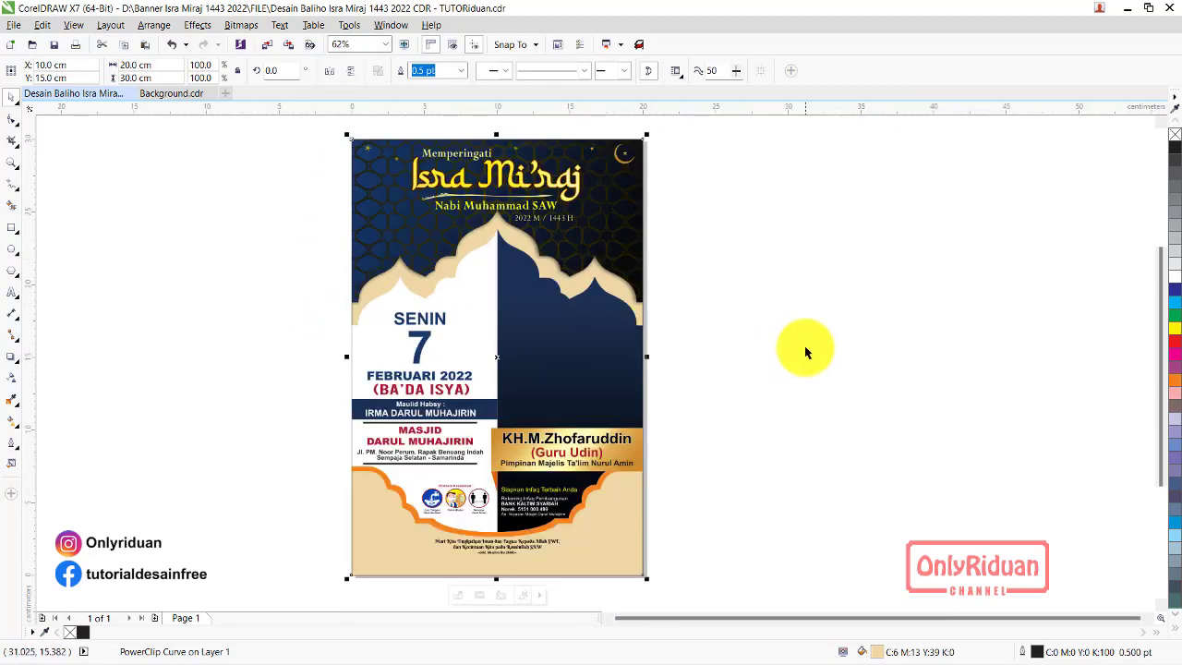
click(804, 345)
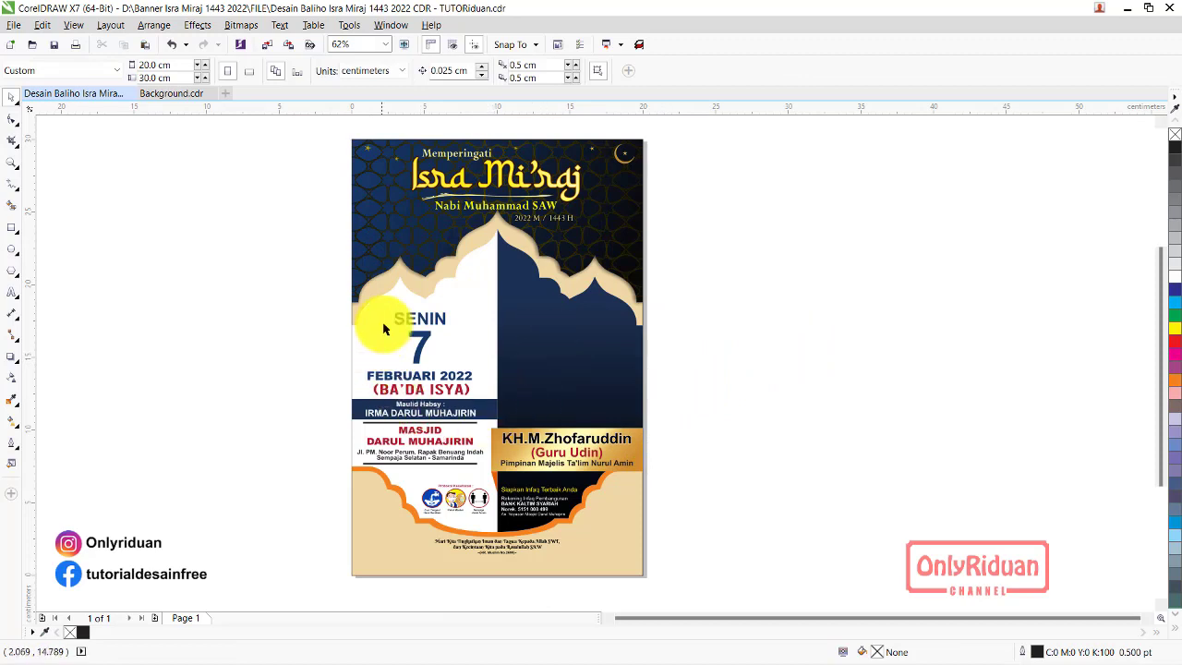
Switch to Background.cdr, move the dark pattern off the page, and copy the light grey geometric pattern beneath it
click(475, 318)
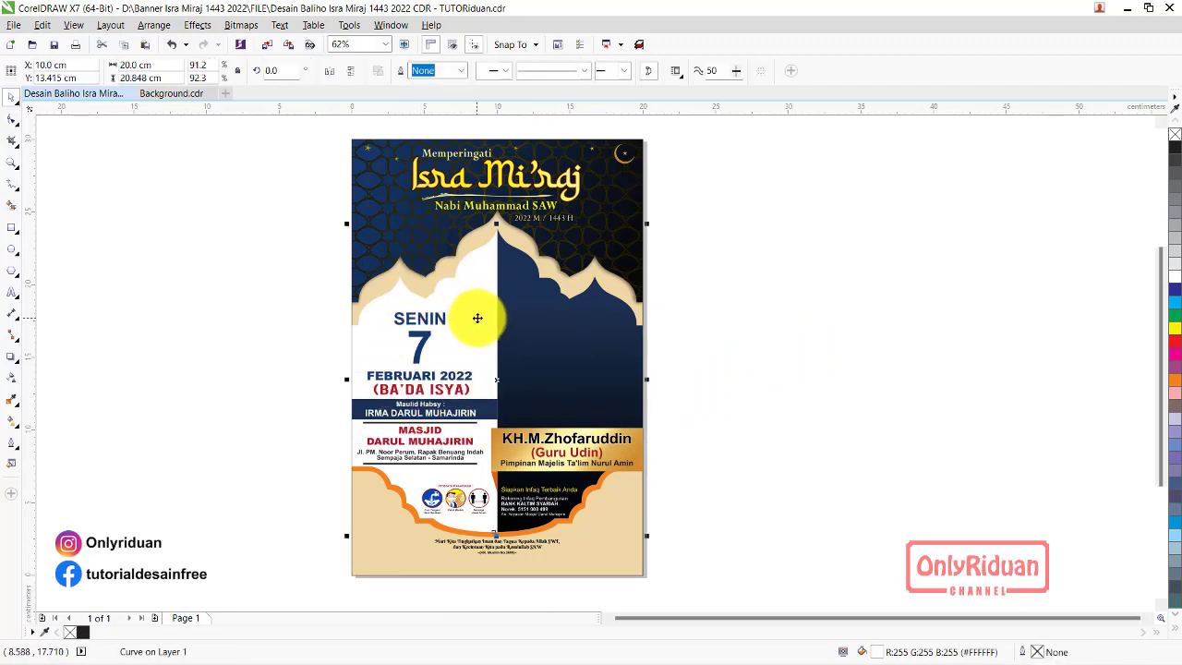
click(184, 96)
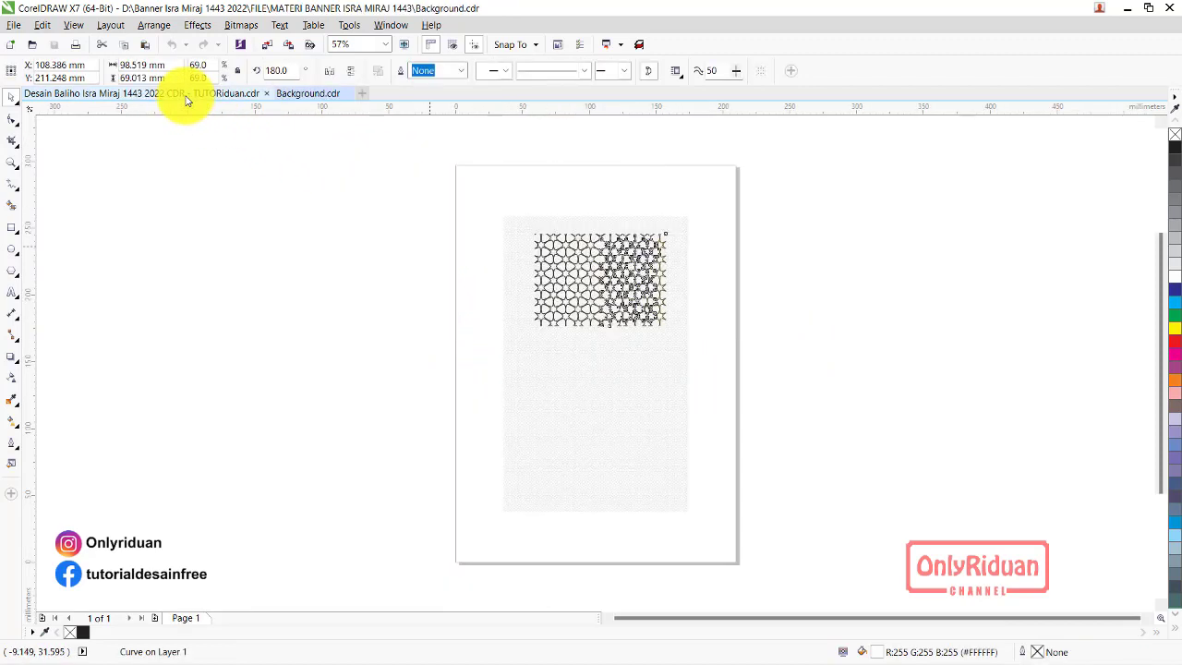
click(596, 318)
drag(601, 278, 844, 278)
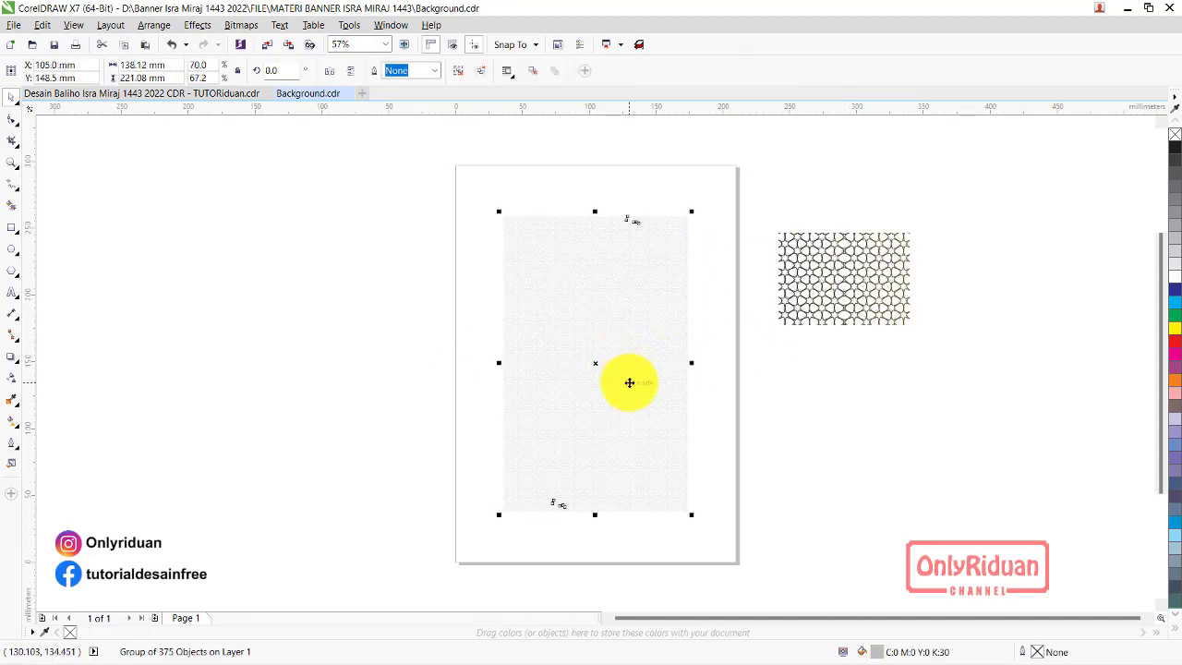
Paste the light grey pattern into the banner document and place it on the empty area beside the page
click(95, 93)
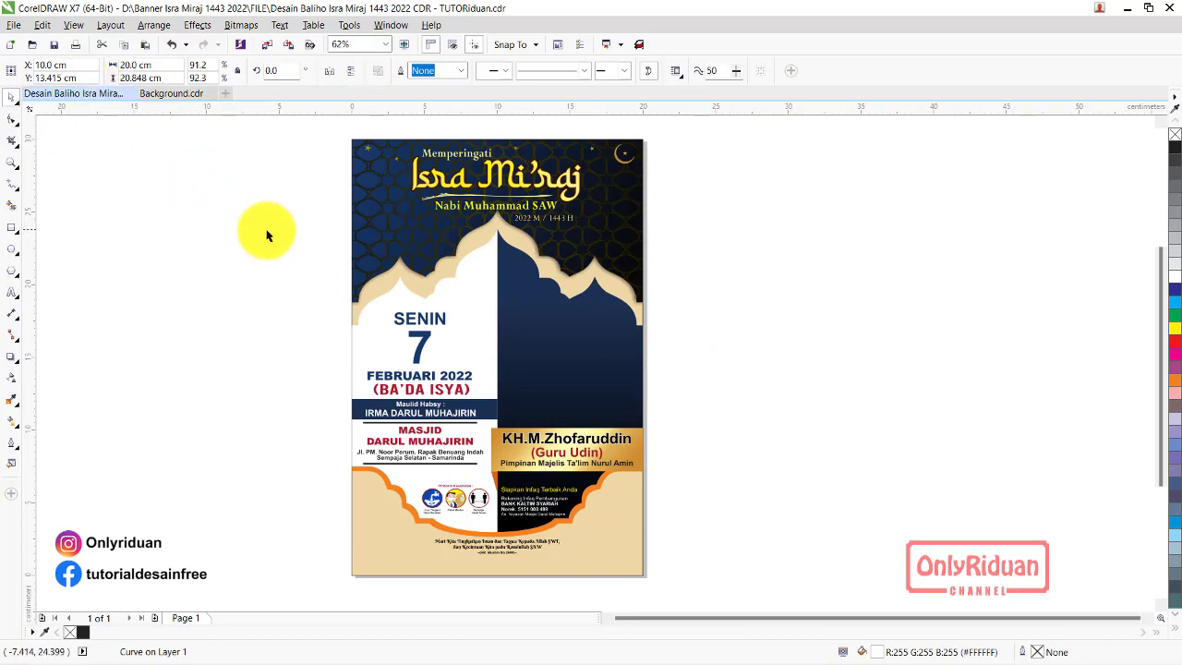
drag(499, 343, 438, 375)
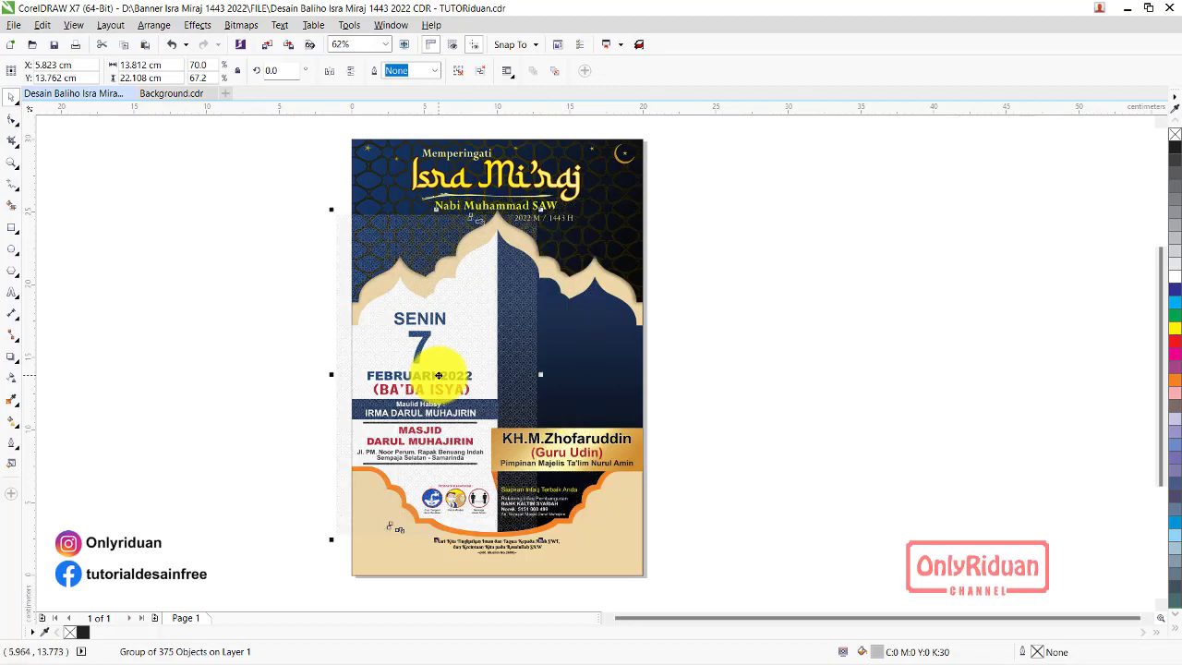
scroll(443, 354, up, 5)
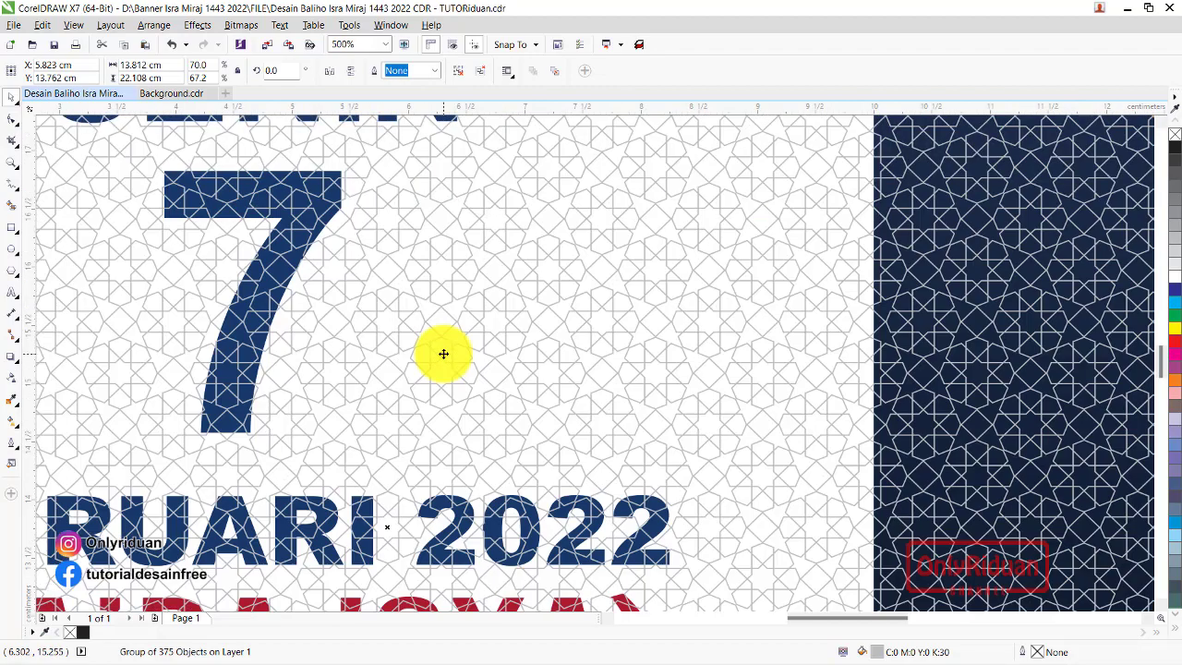
scroll(443, 353, down, 5)
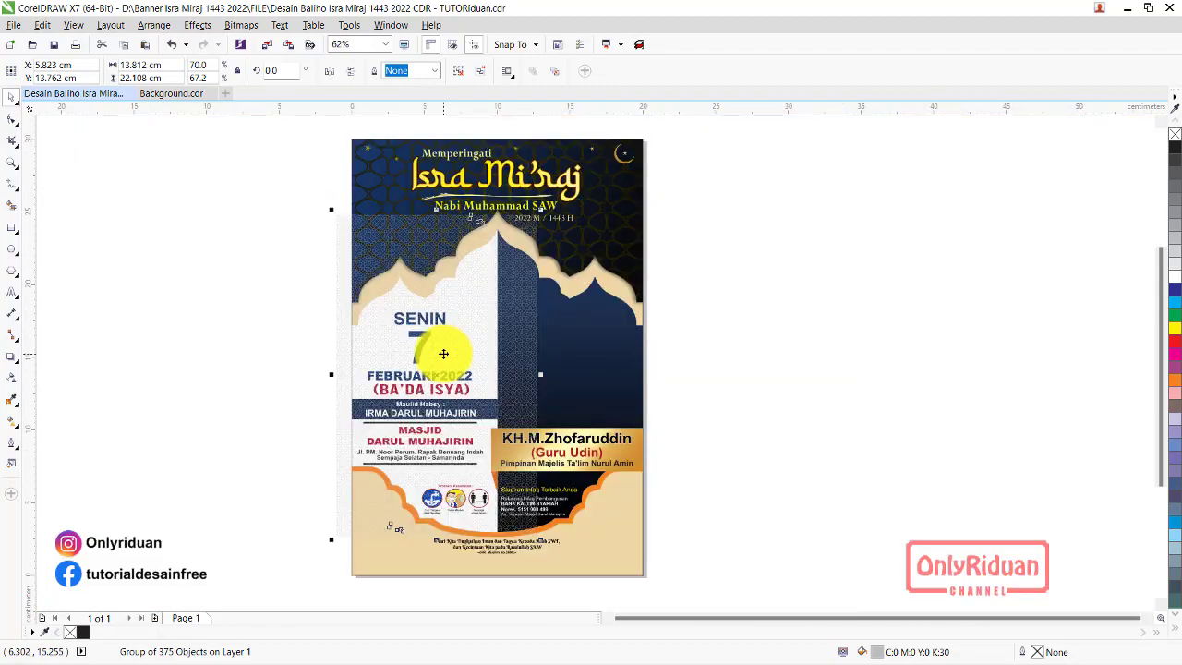
drag(447, 353, 837, 350)
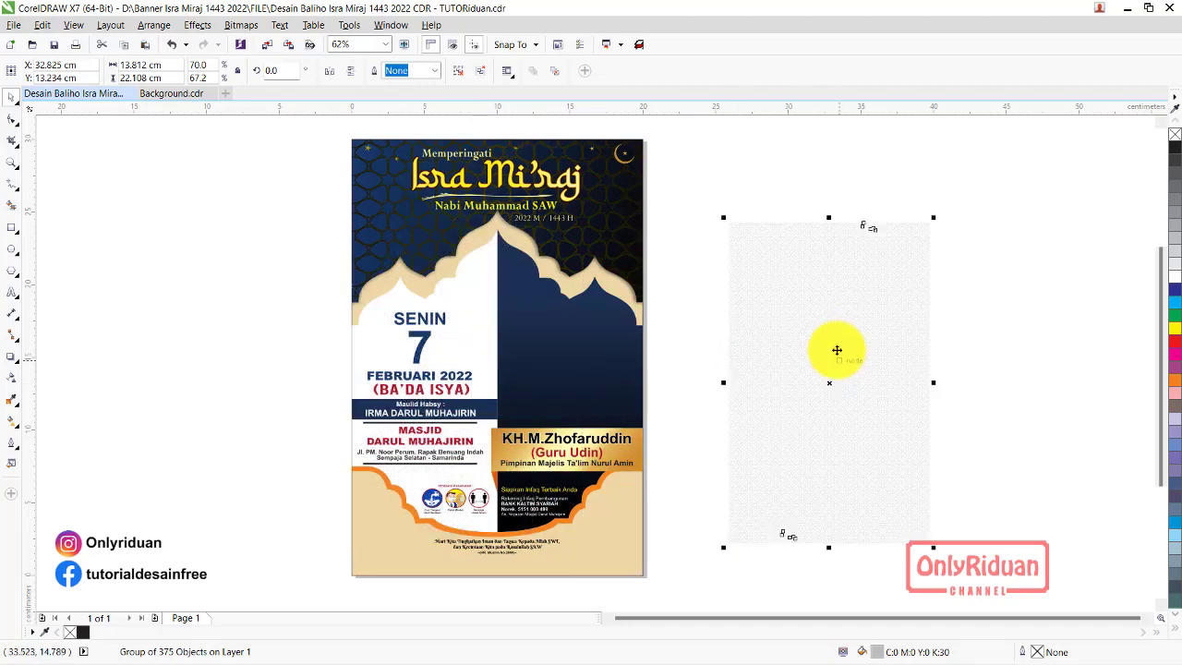
PowerClip the light grey pattern inside the white dome-shaped panel behind the date and venue text
right_click(831, 336)
click(877, 324)
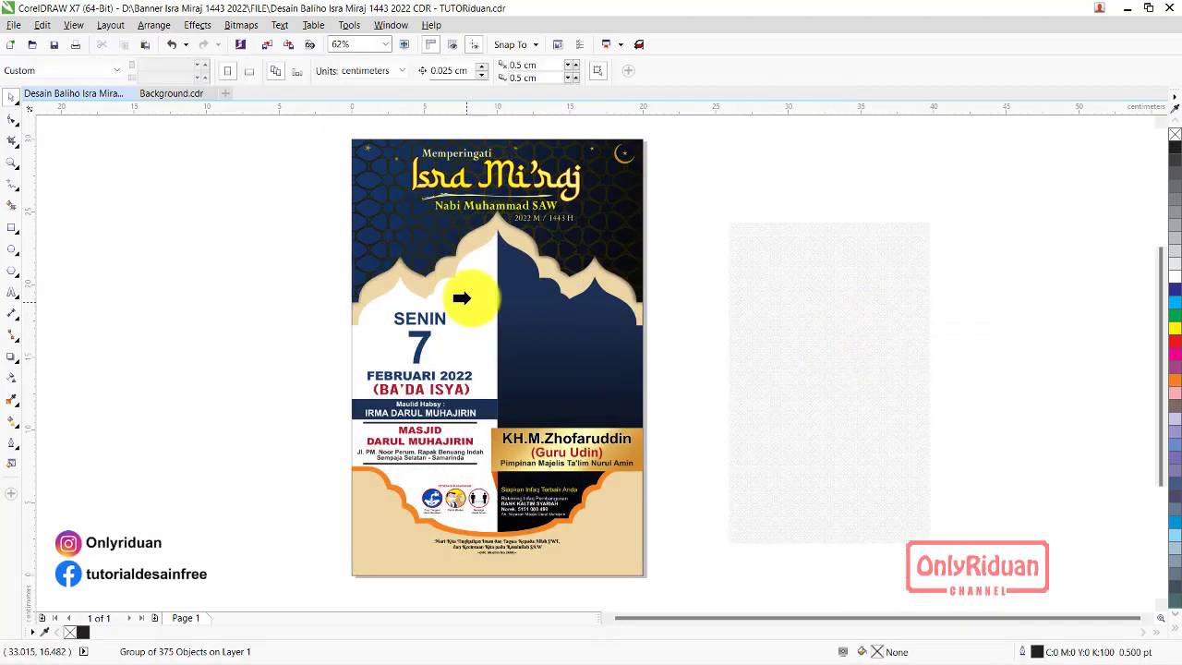
click(473, 297)
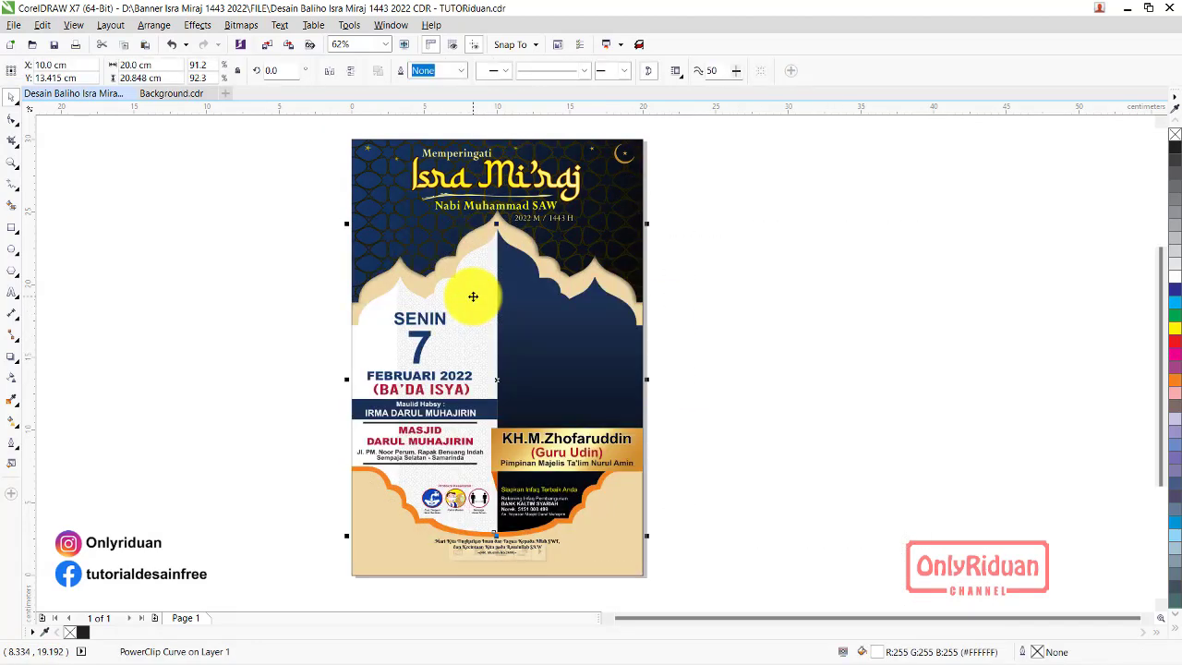
Edit the white panel's PowerClip contents so the grey pattern covers its whole left half, and finish editing the level
right_click(472, 297)
click(531, 289)
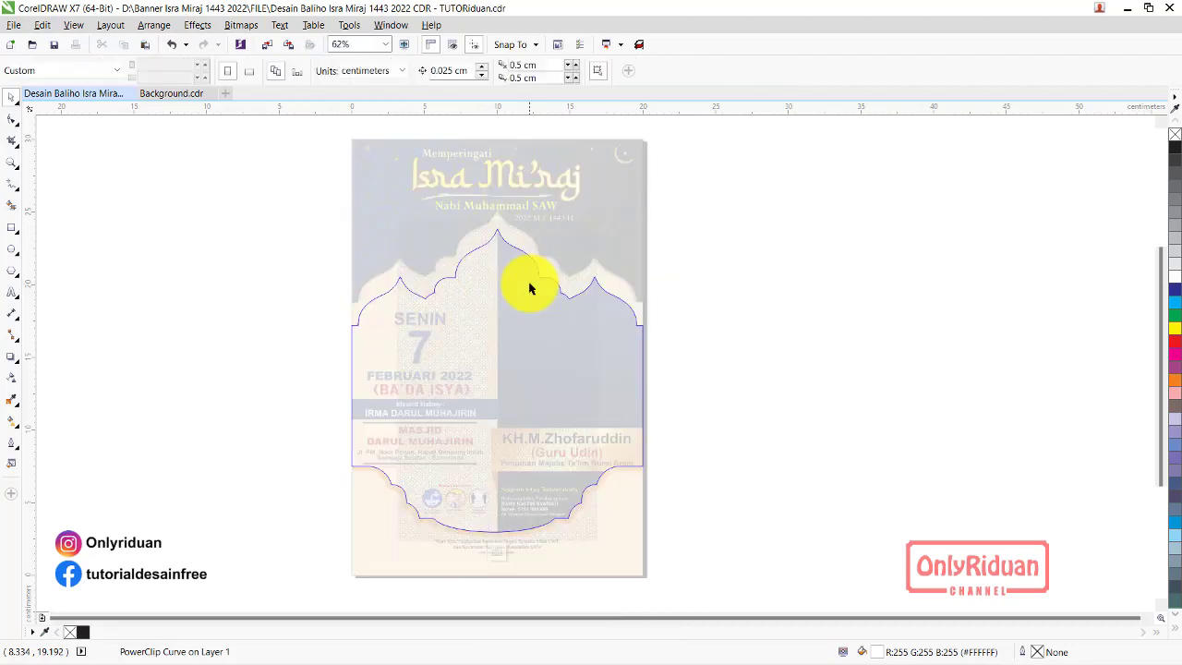
drag(525, 319, 468, 300)
right_click(469, 296)
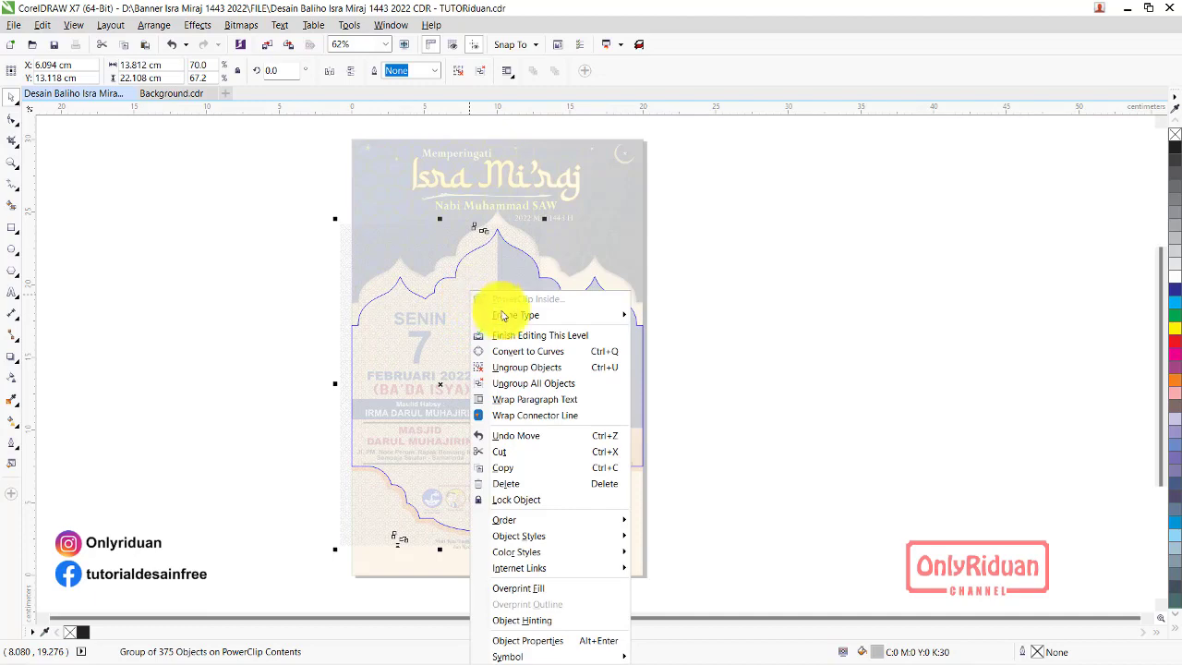
click(504, 334)
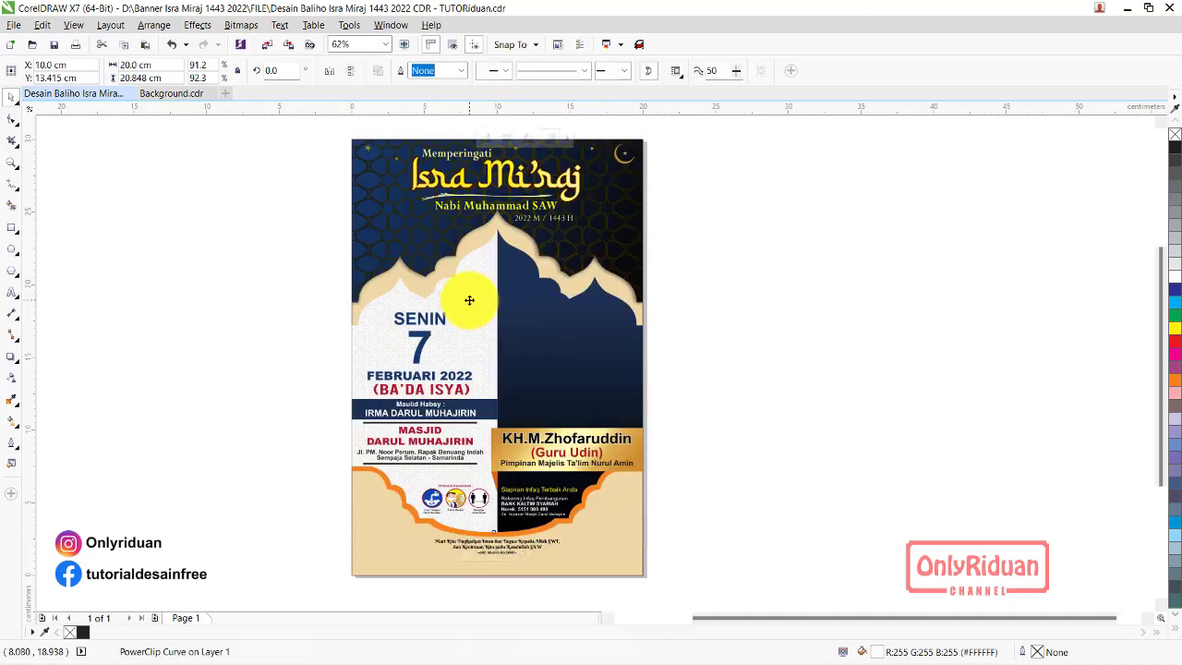
Apply a drop shadow with the Small Glow preset to the white dome-shaped panel
scroll(469, 300, up, 3)
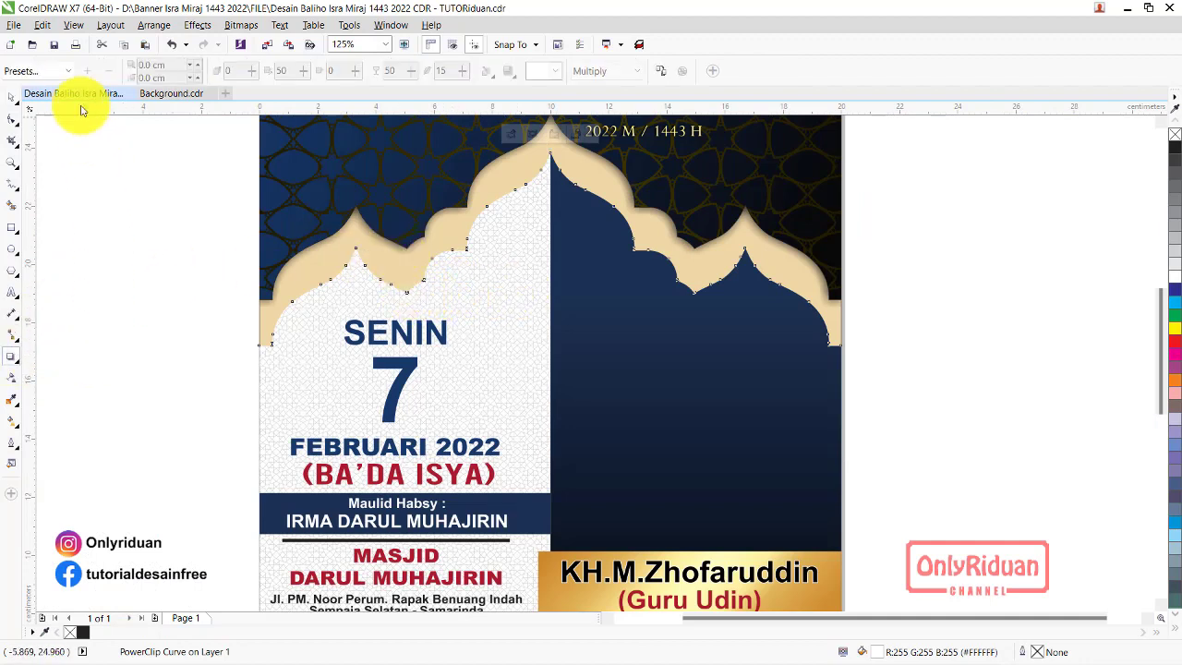
click(57, 71)
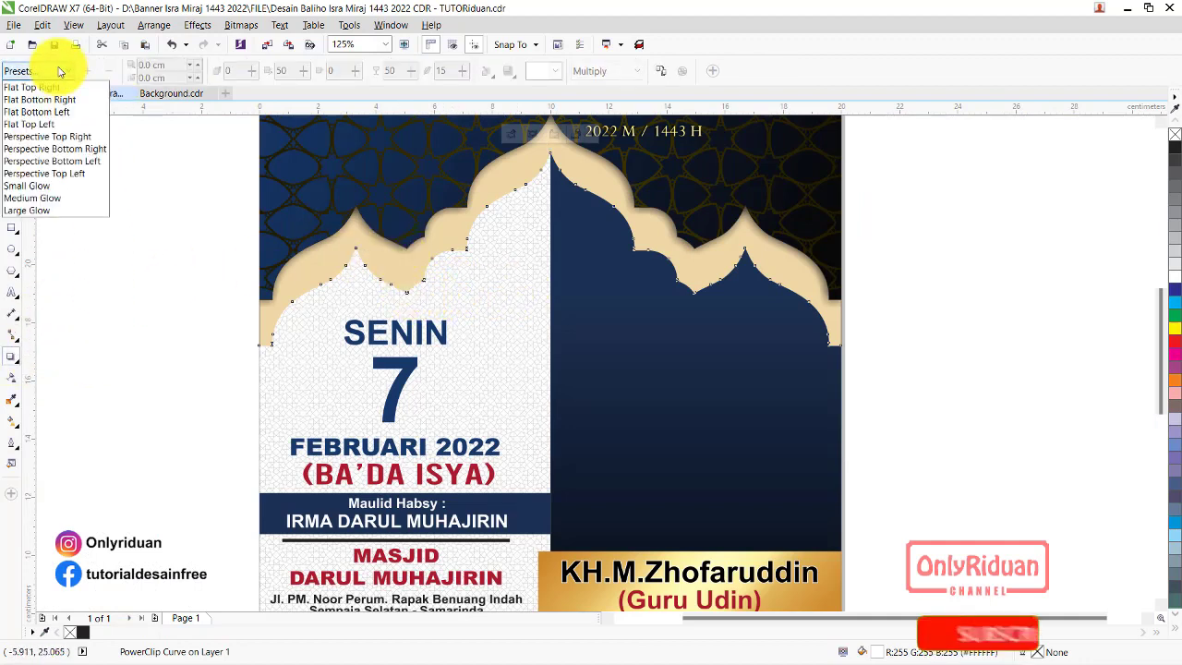
click(37, 185)
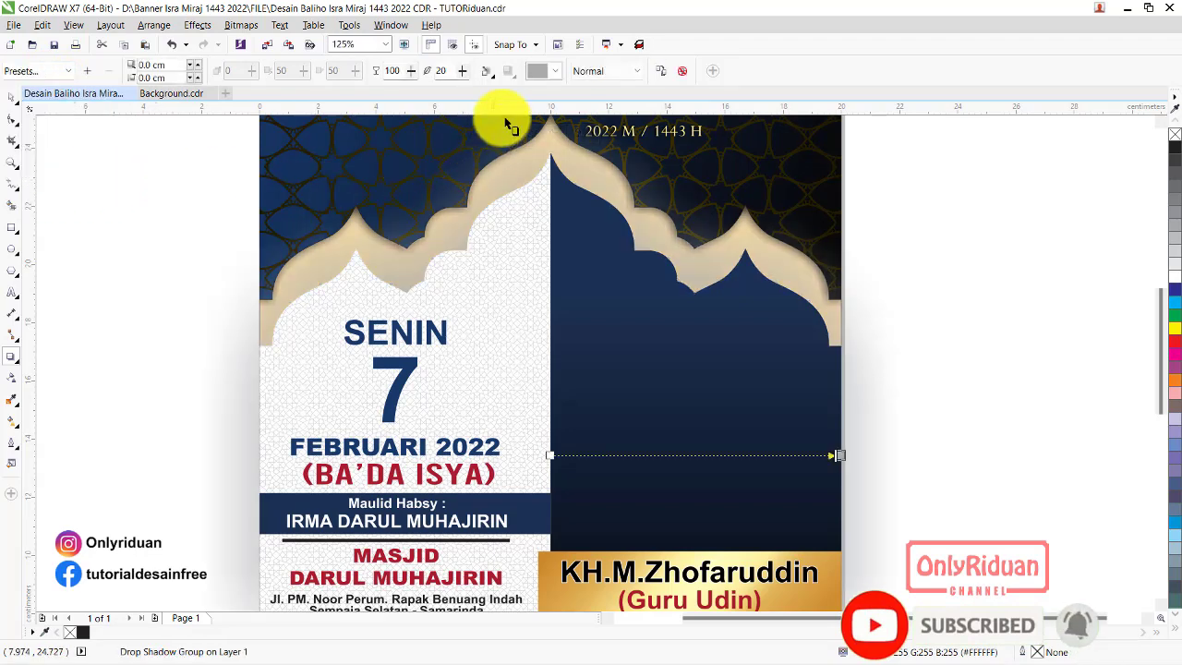
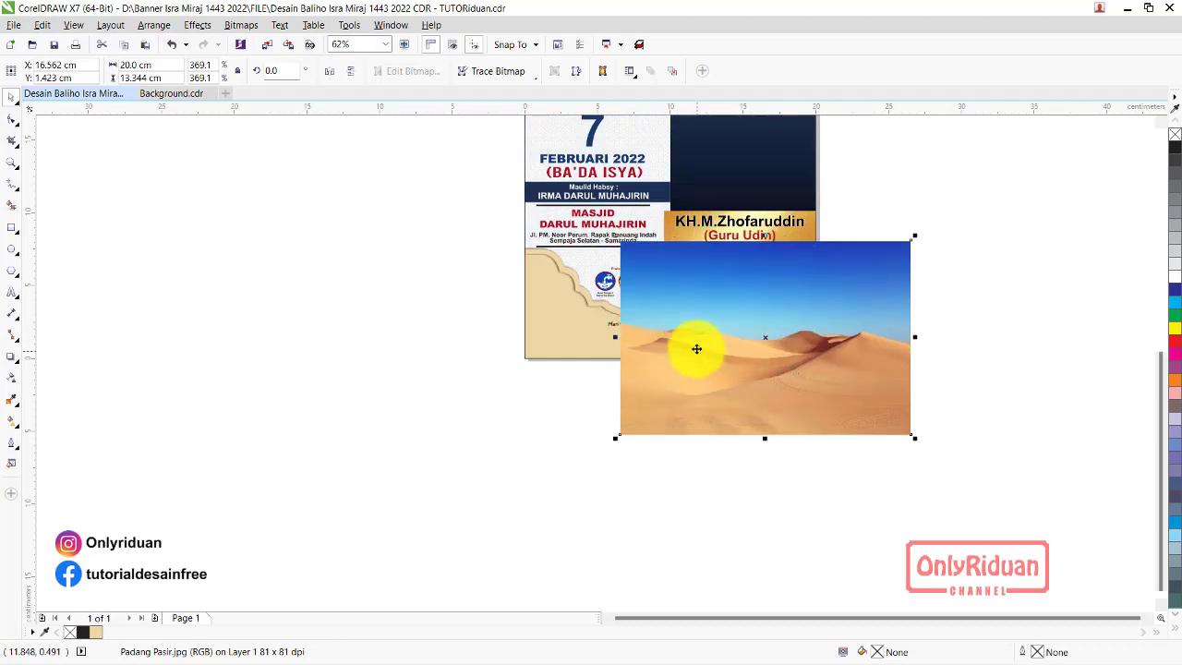
PowerClip the Padang Pasir desert photo inside the banner's page-sized background frame
scroll(686, 325, up, 2)
right_click(631, 308)
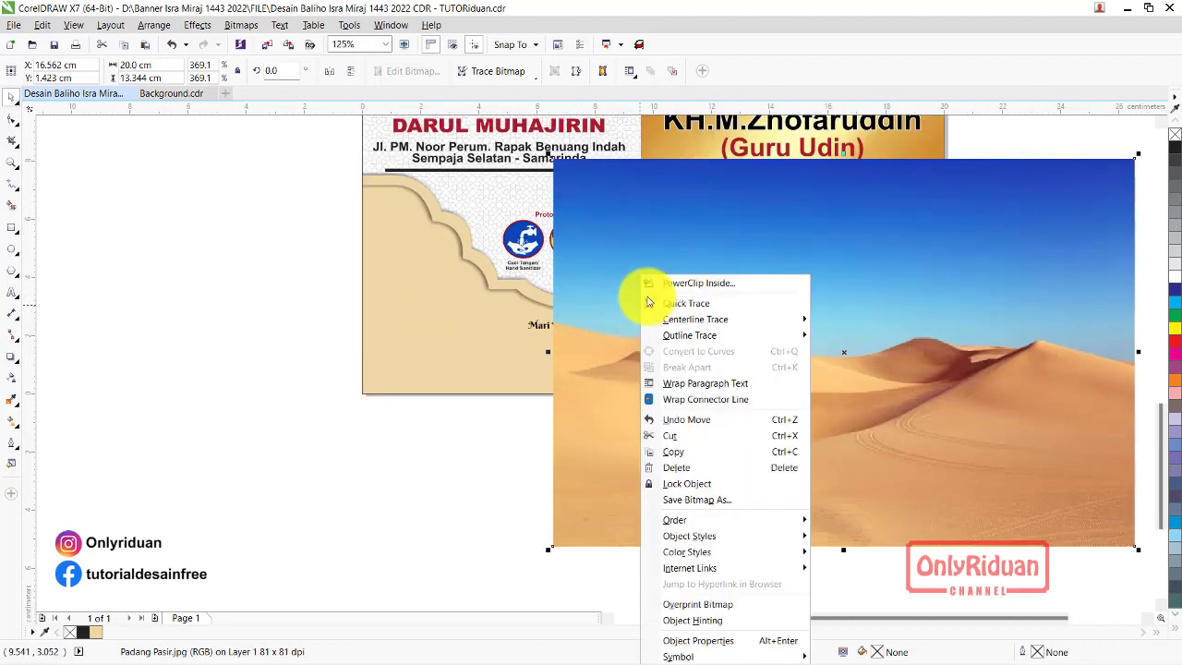
click(675, 280)
click(449, 329)
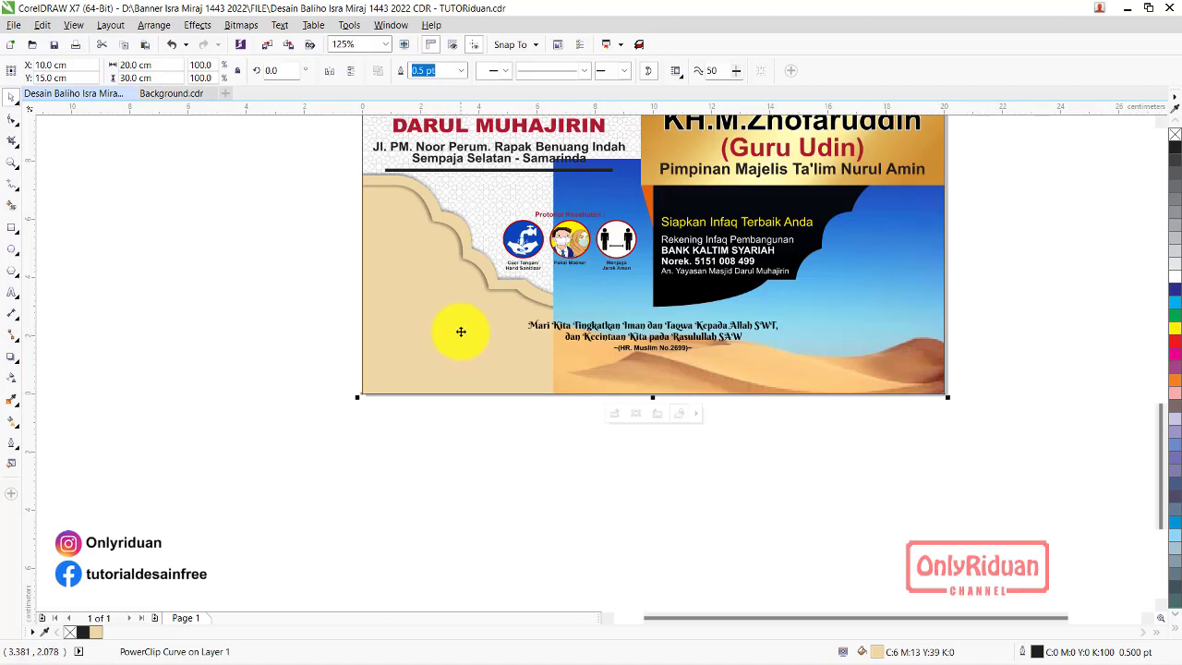
Edit the banner frame's PowerClip contents, aligning the desert photo with the page's lower part and enlarging it to about 20.3 cm wide
right_click(460, 330)
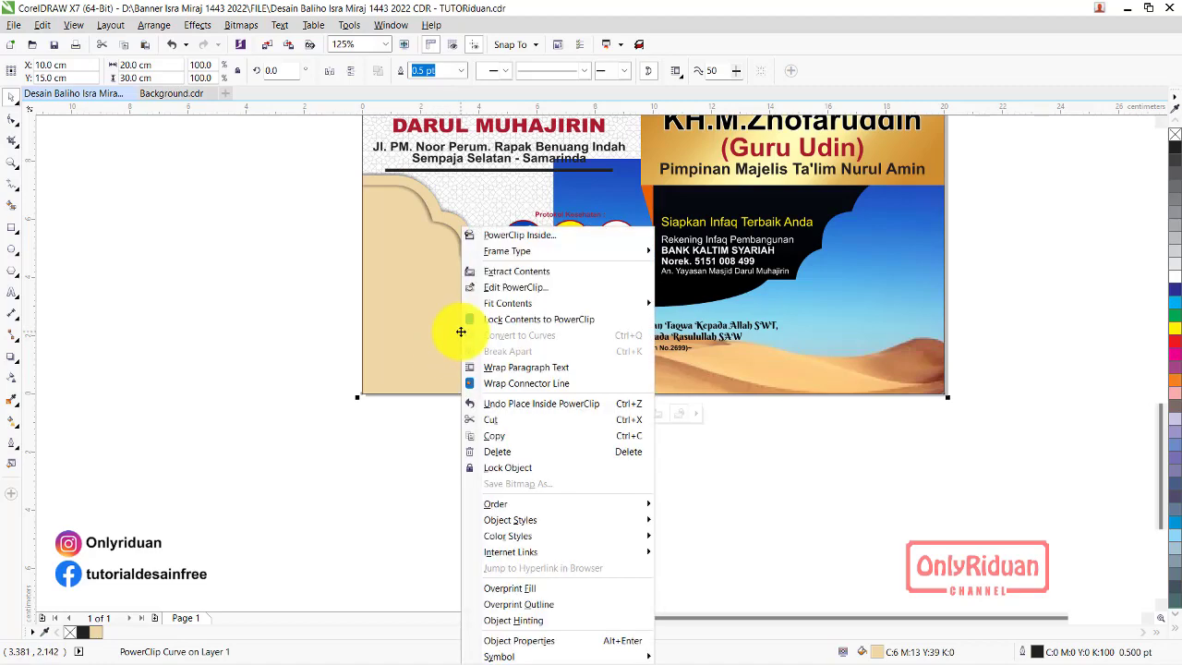
click(503, 287)
click(606, 376)
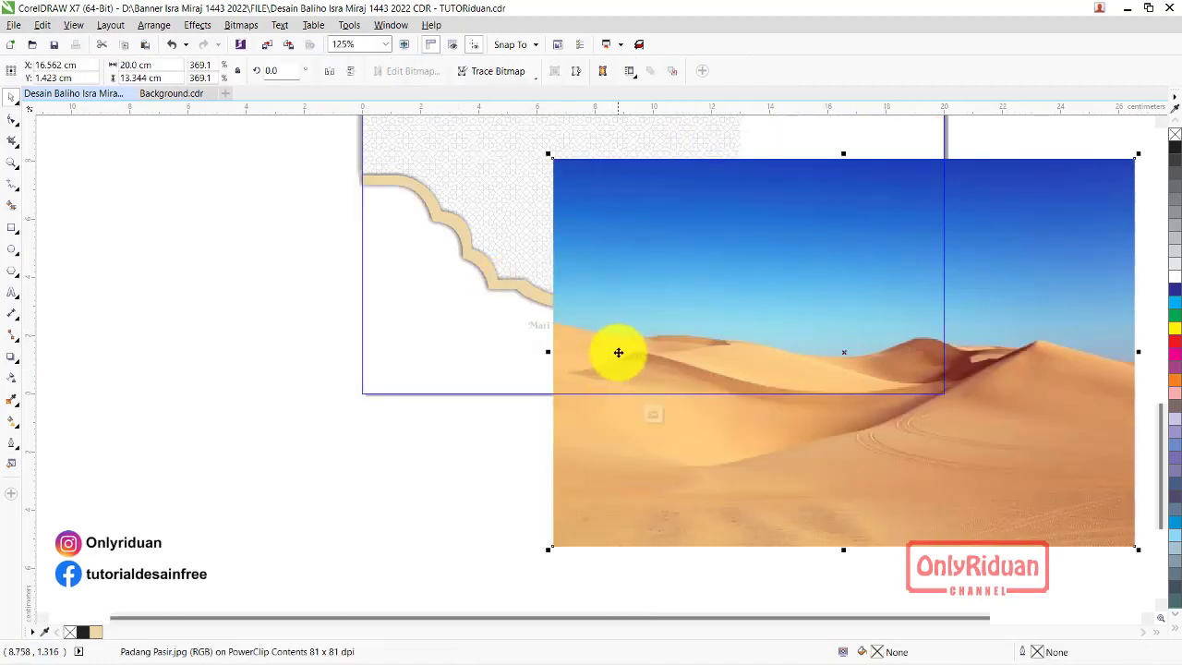
drag(615, 351, 425, 364)
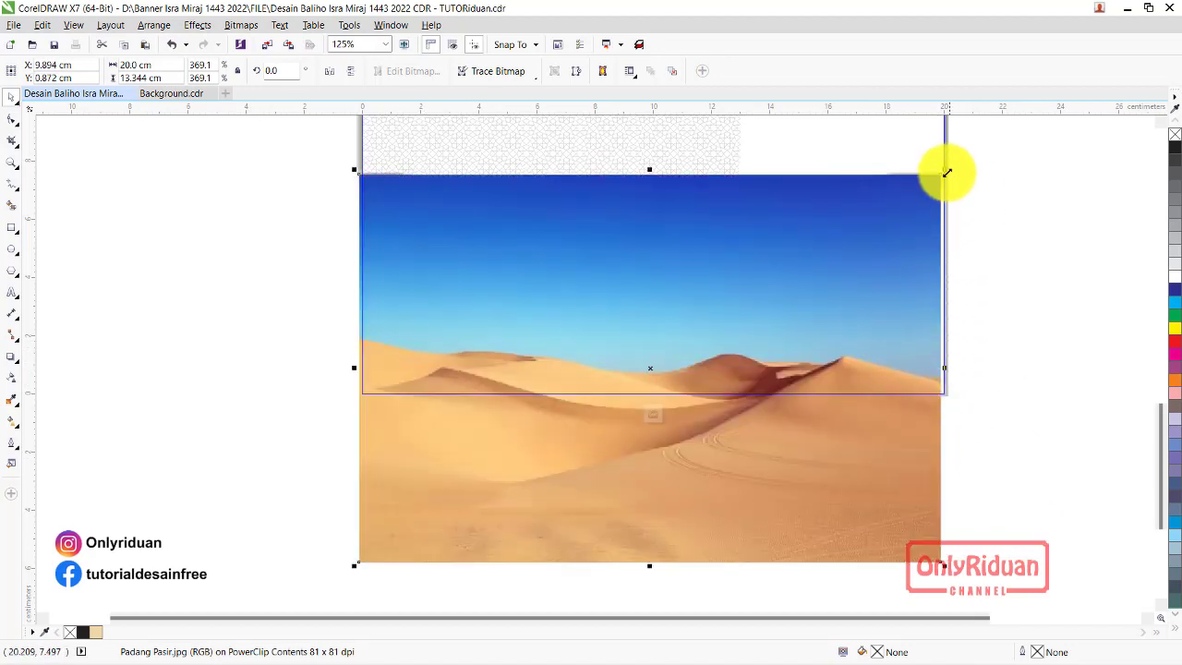
drag(947, 168, 957, 155)
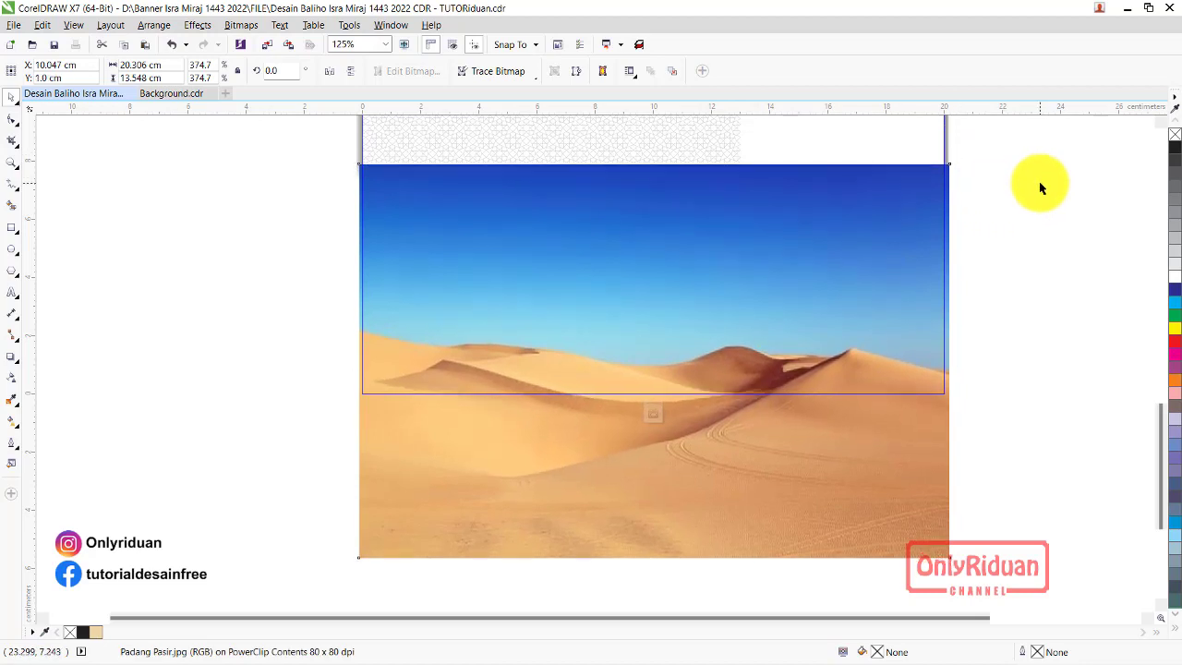
Nudge the desert photo upward until its centre is at about Y 1.9 cm, showing more dunes within the page
key(Up)
key(Up)
key(Up)
key(Up)
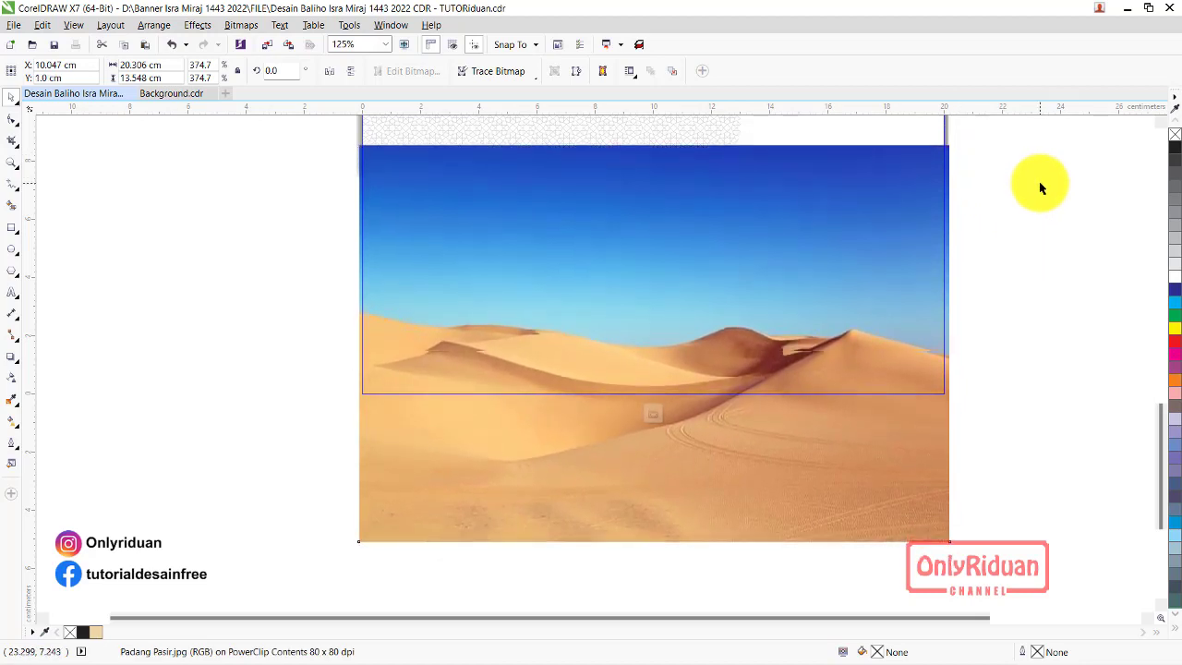
key(Up)
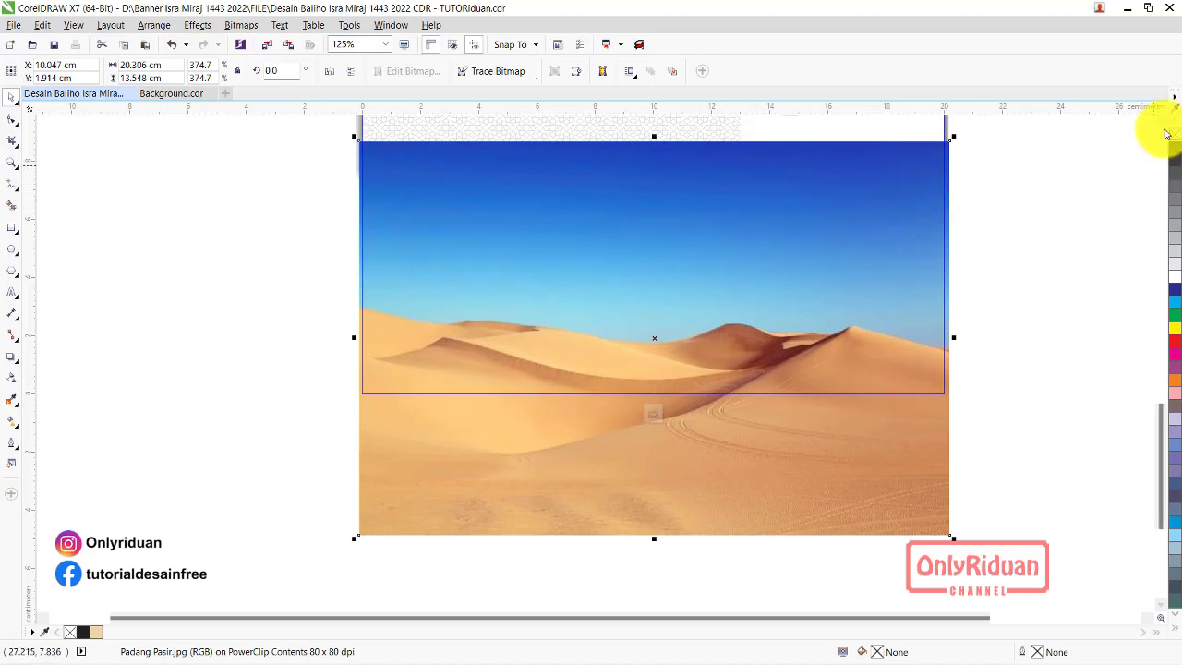
Bring the cream scalloped border hidden behind the desert photo to the front of the layer
scroll(1158, 129, up, 3)
click(984, 489)
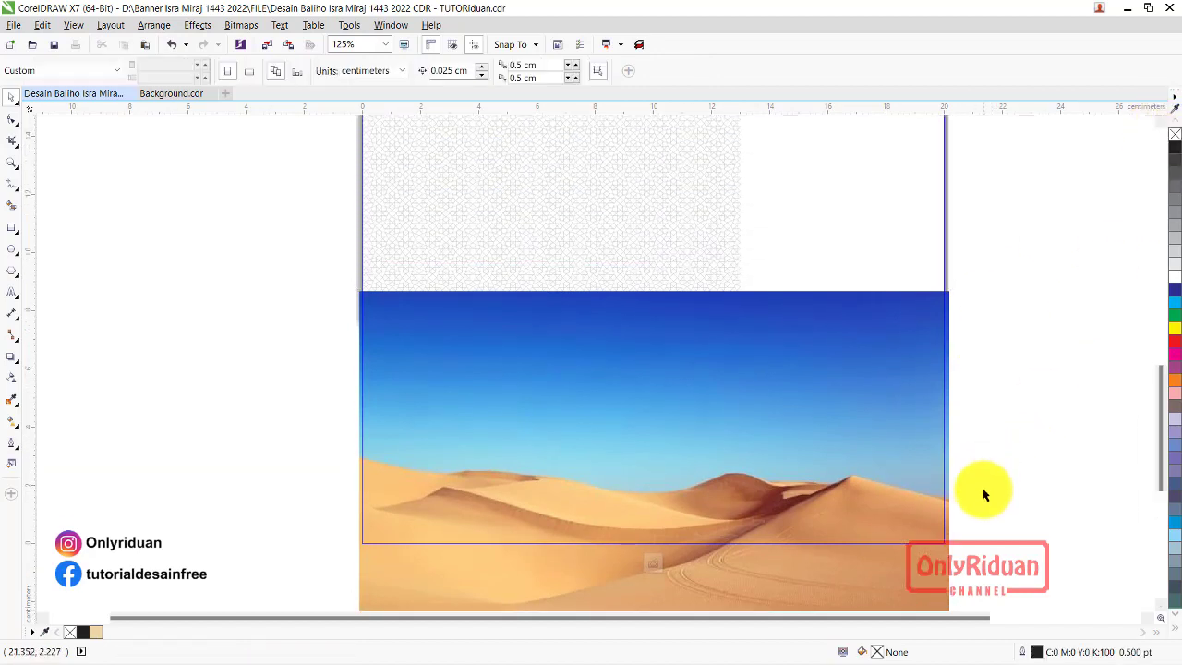
drag(1022, 534, 280, 348)
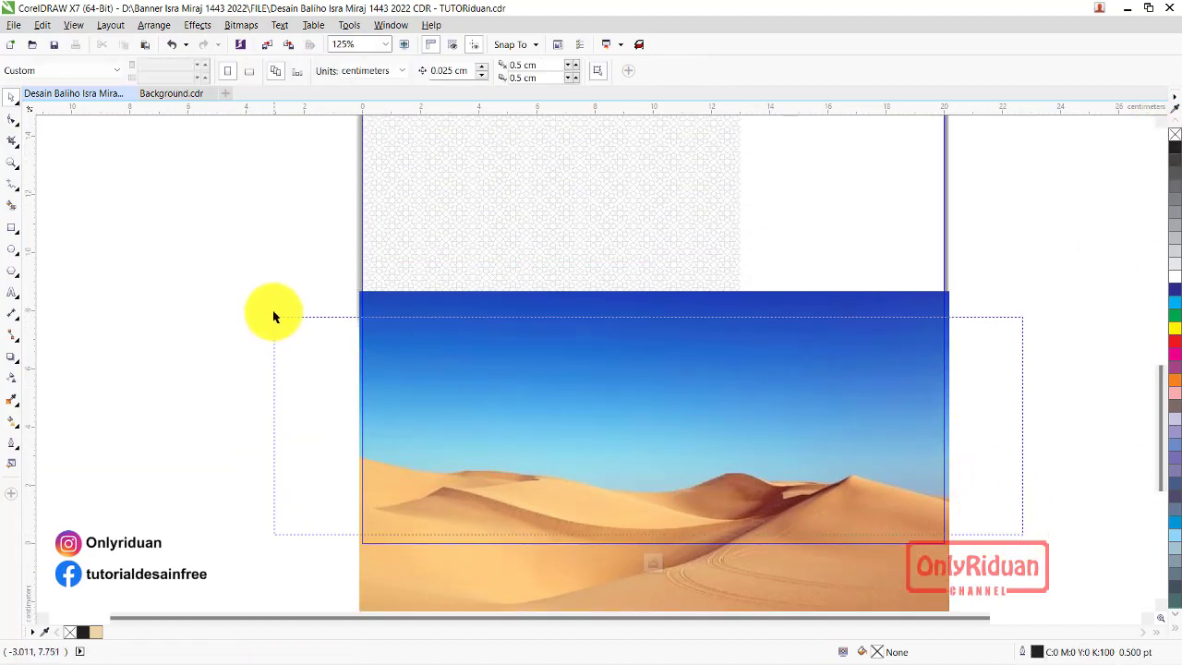
drag(271, 306, 271, 305)
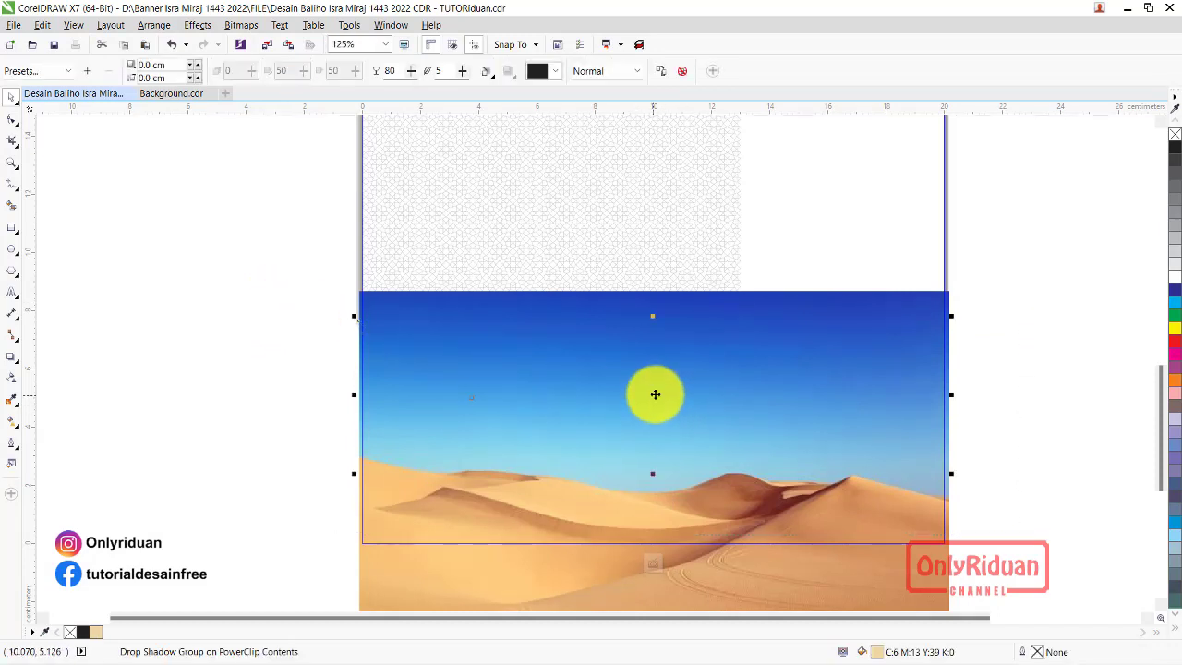
drag(655, 394, 682, 207)
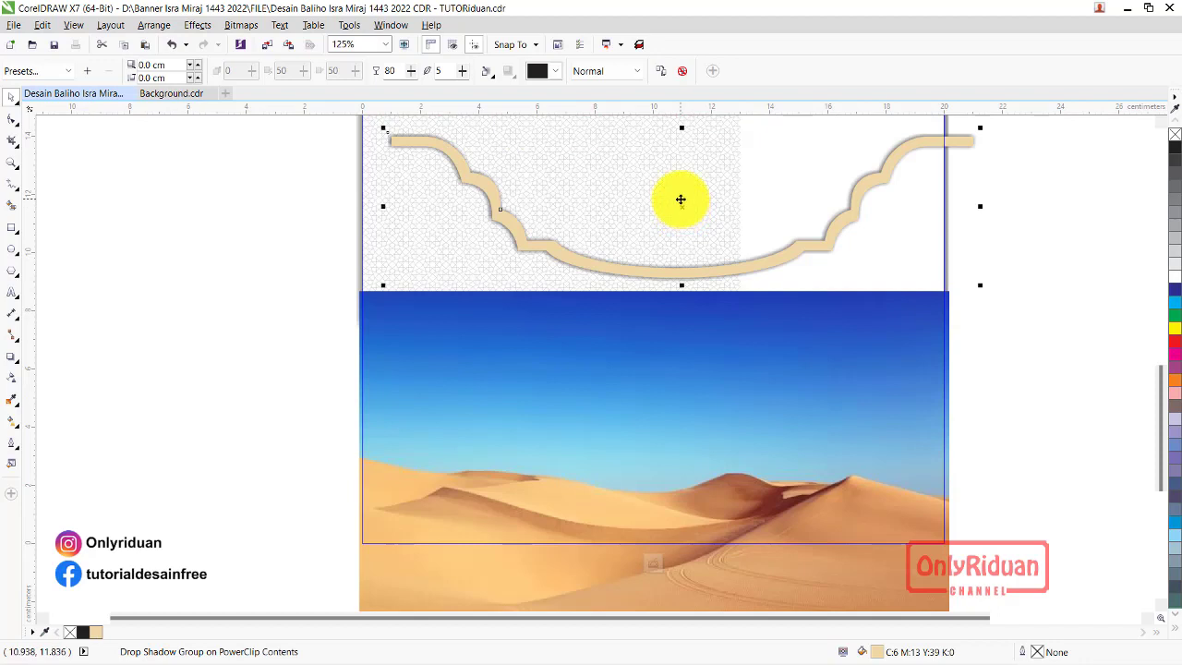
key(ctrl+z)
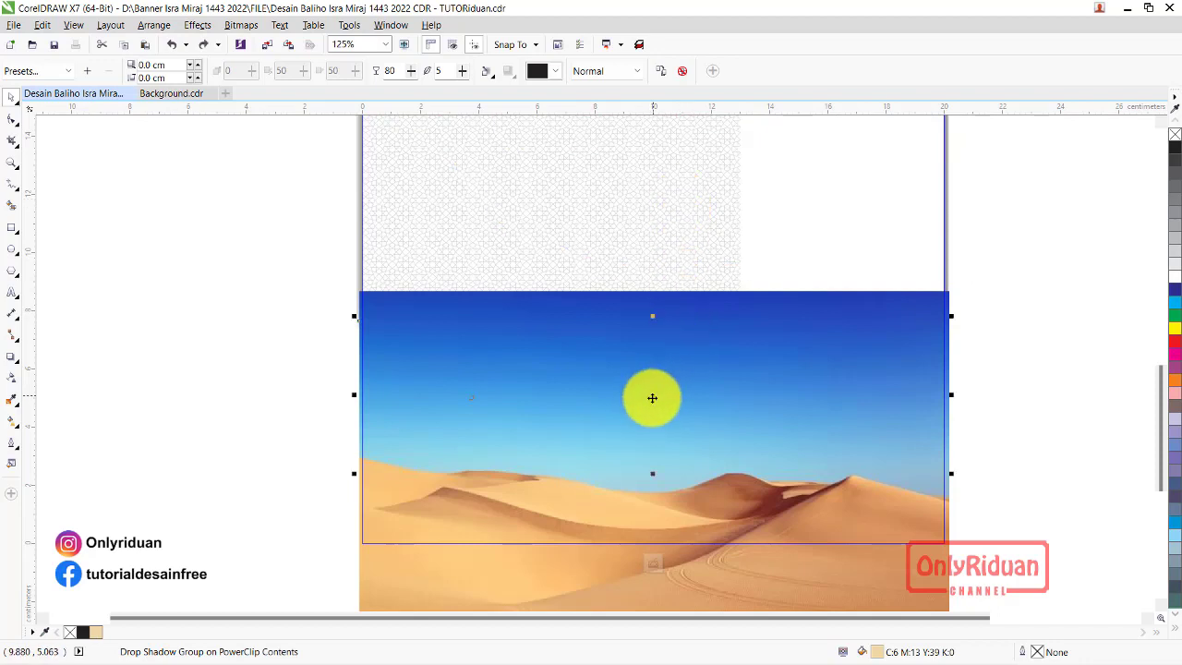
right_click(655, 395)
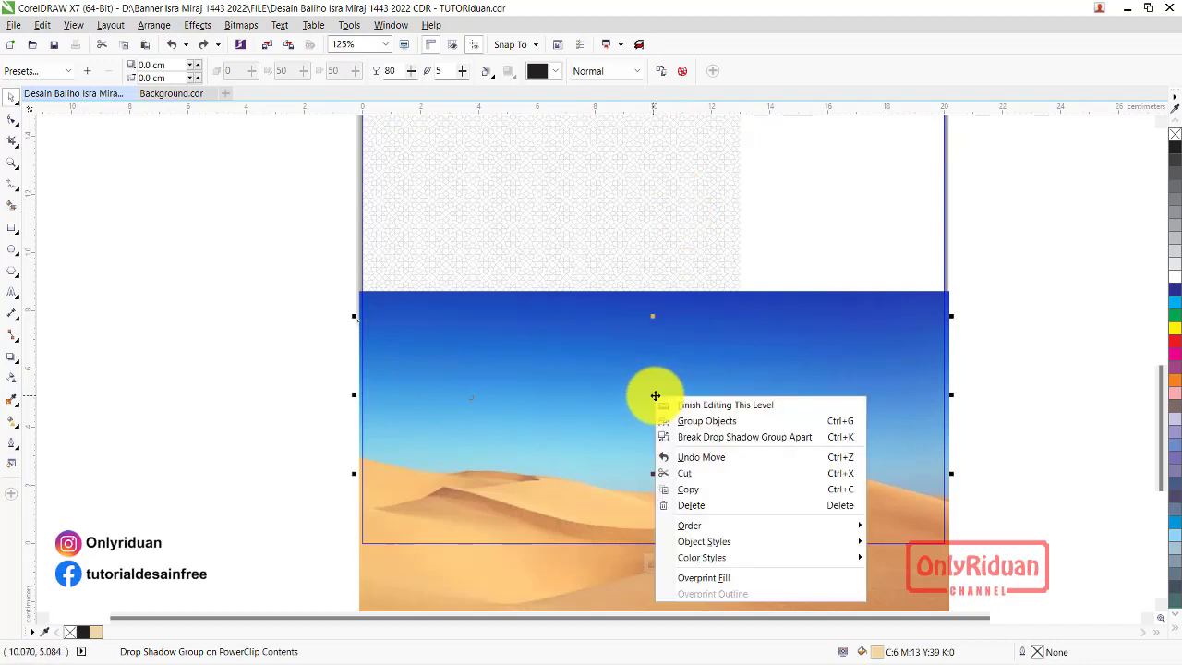
mouse_move(720, 528)
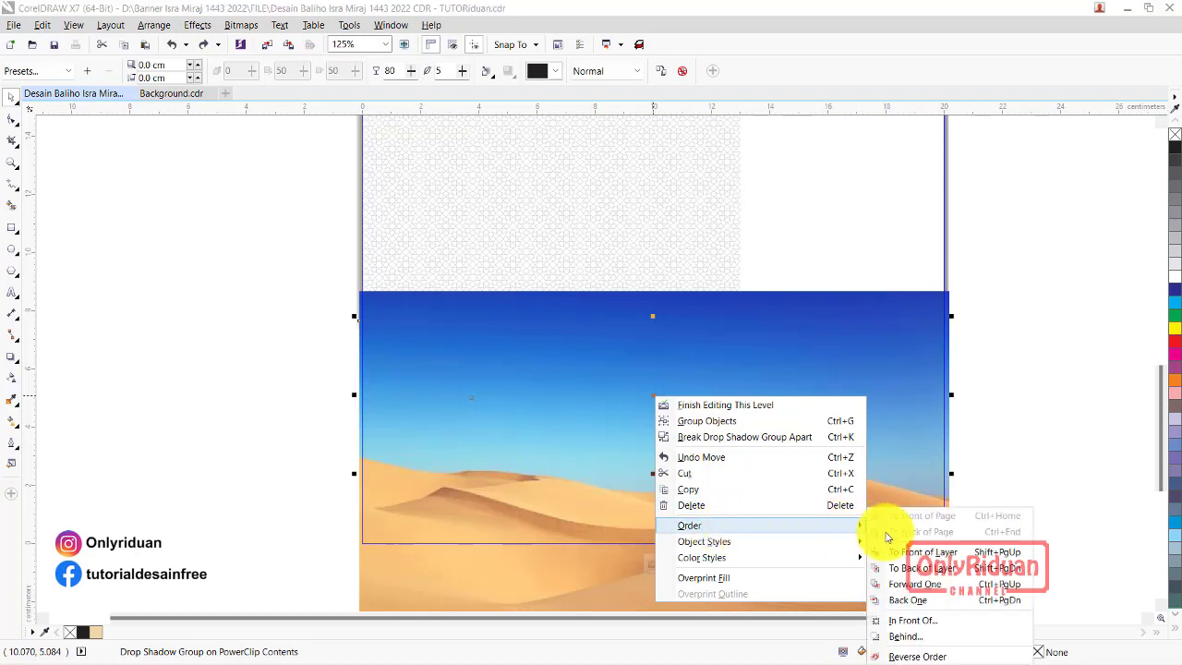
click(926, 552)
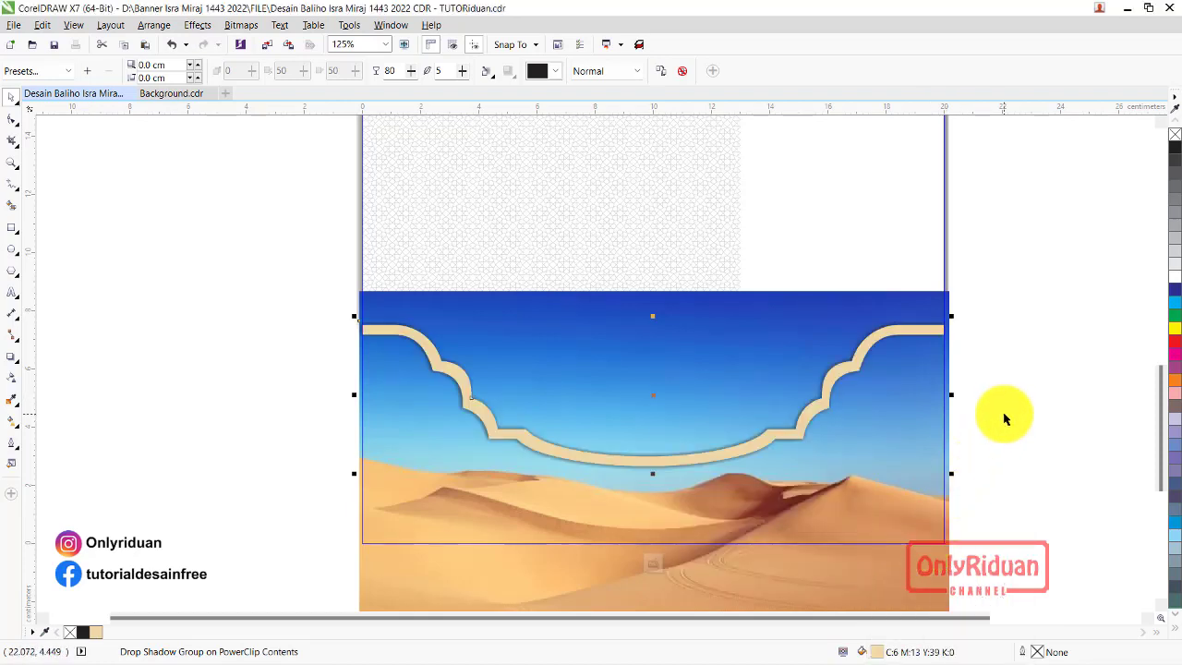
Bring the white patterned panel to the front of the layer, above the desert photo and cream border
click(1068, 285)
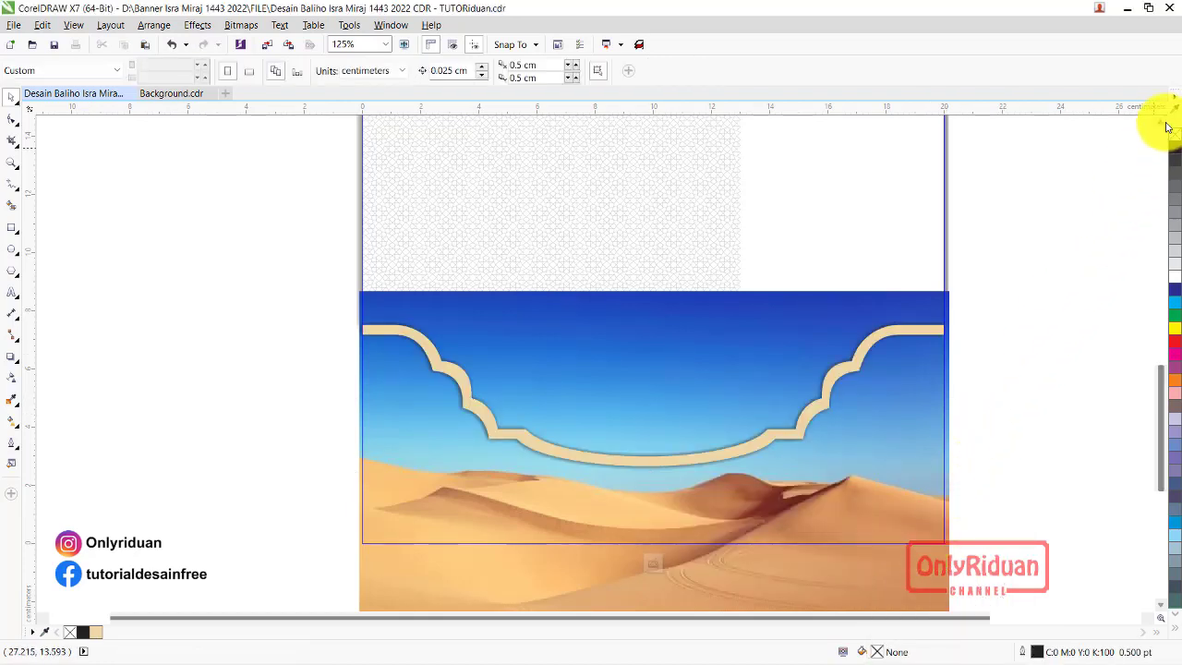
scroll(1163, 124, up, 4)
click(645, 327)
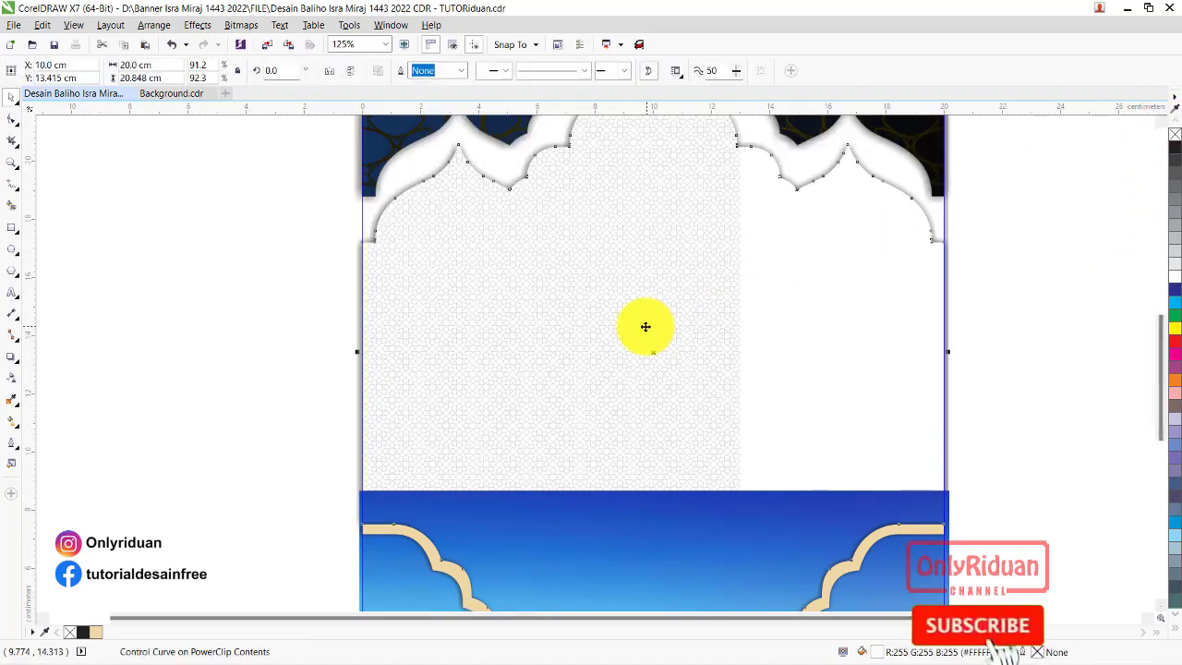
right_click(638, 327)
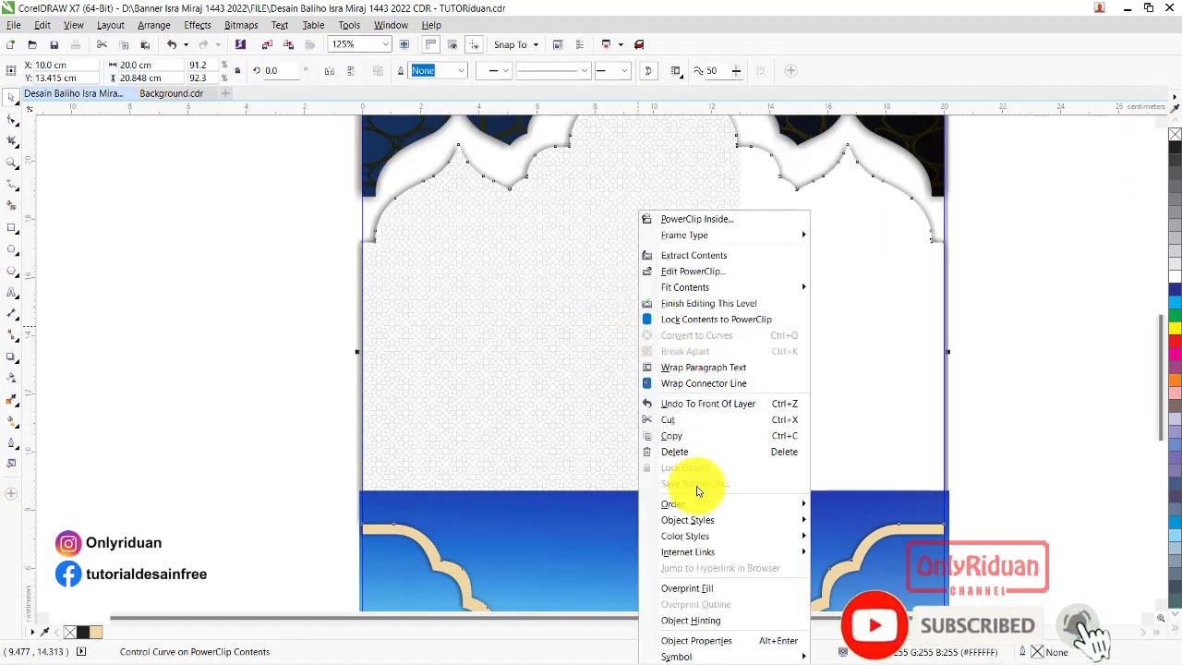
mouse_move(696, 506)
click(836, 529)
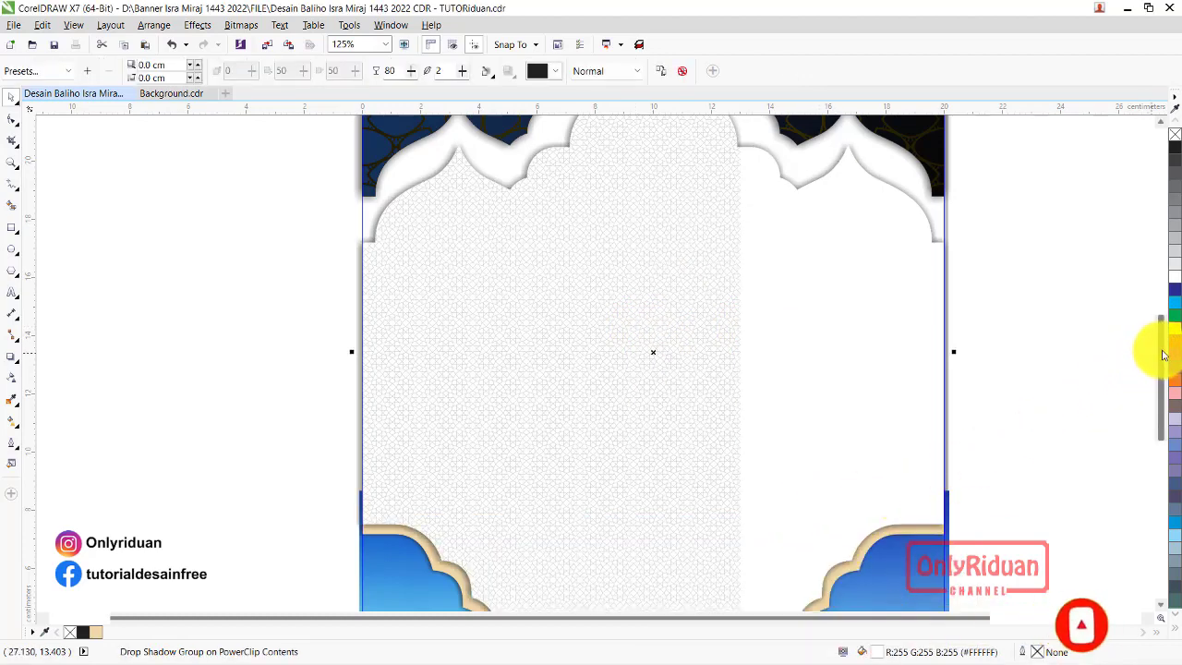
Lower the desert photo slightly within the page frame and finish editing the PowerClip level
scroll(1154, 404, down, 2)
scroll(1154, 403, down, 3)
scroll(1154, 417, down, 1)
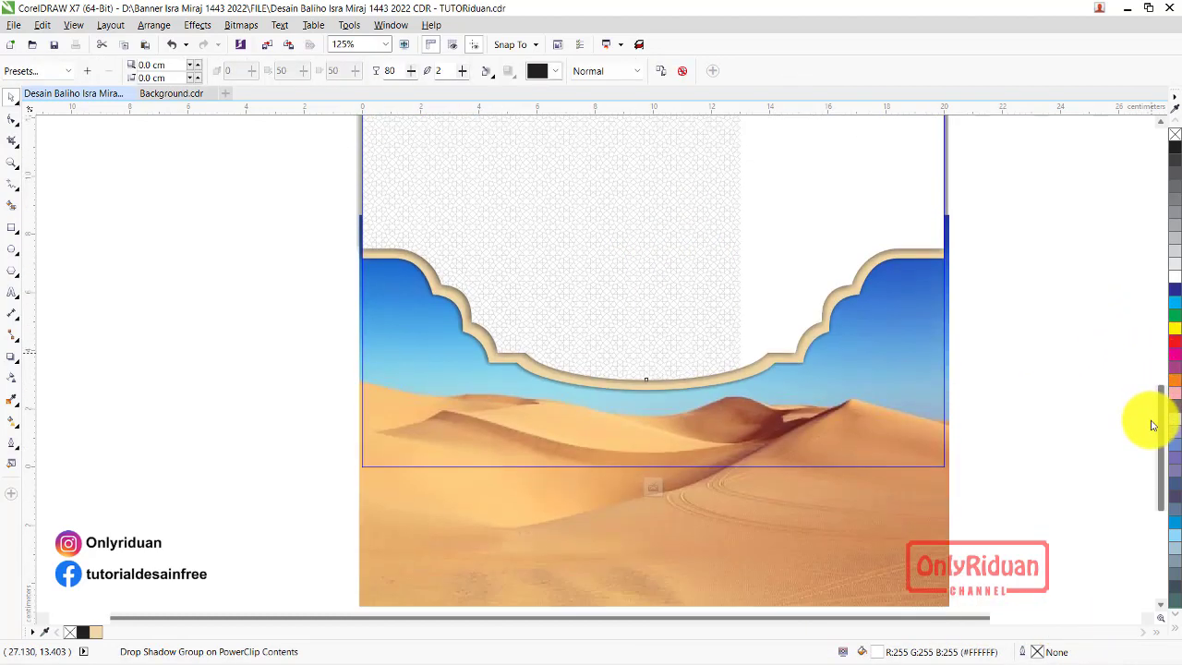
click(844, 544)
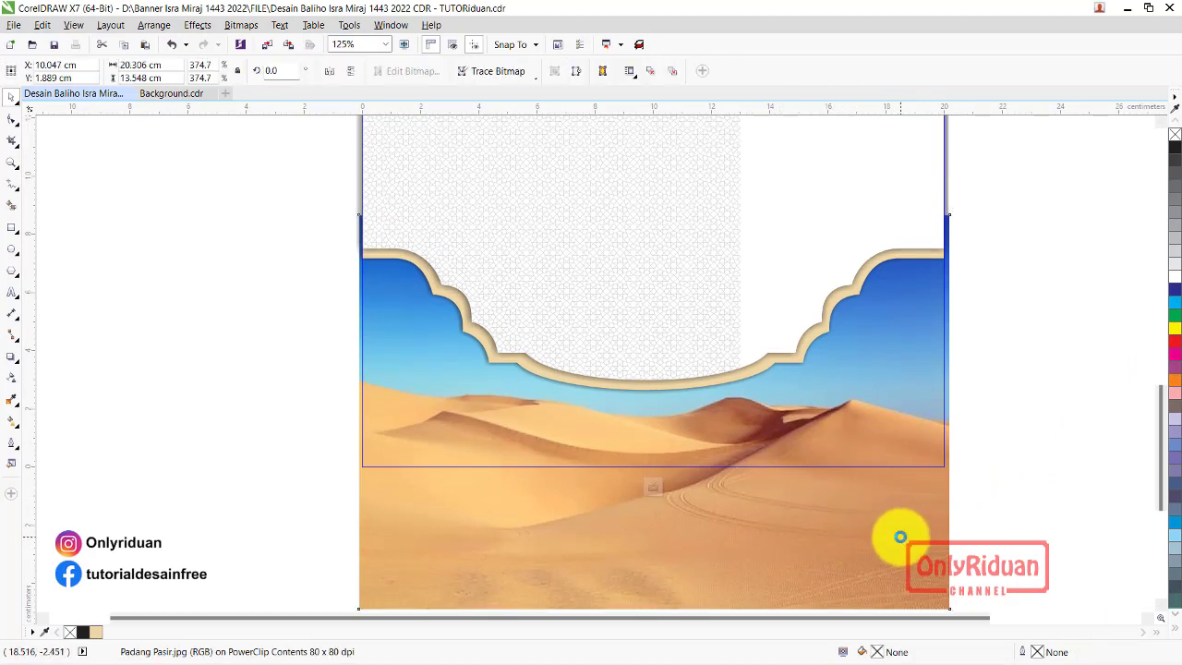
click(854, 393)
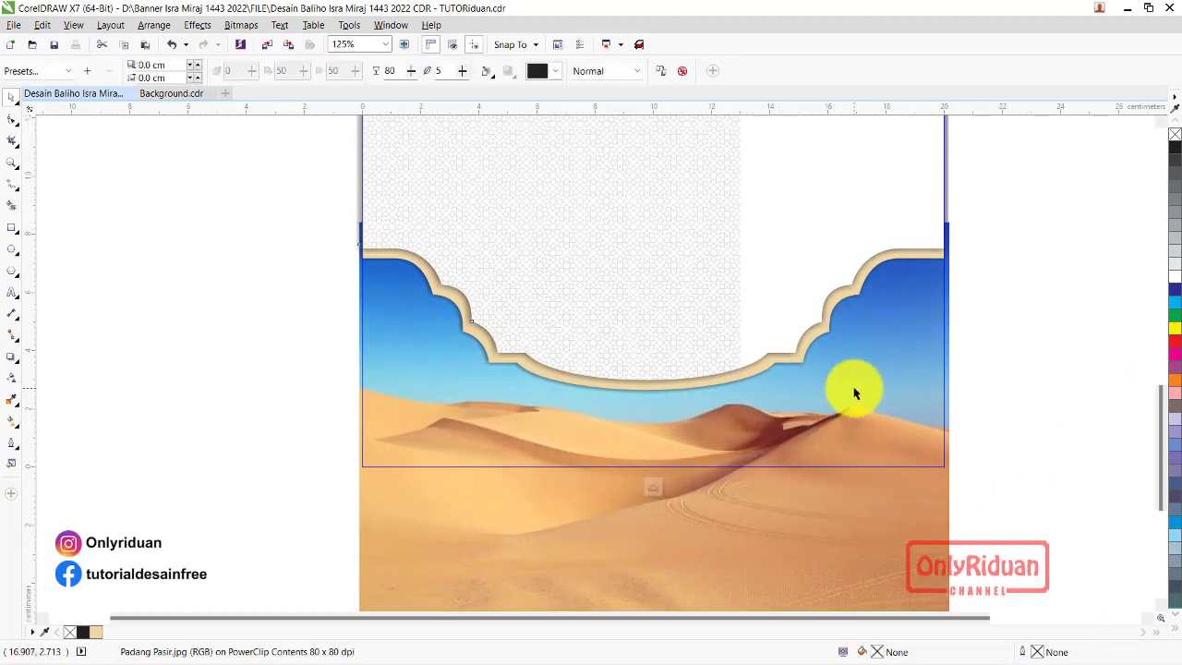
right_click(854, 392)
click(893, 395)
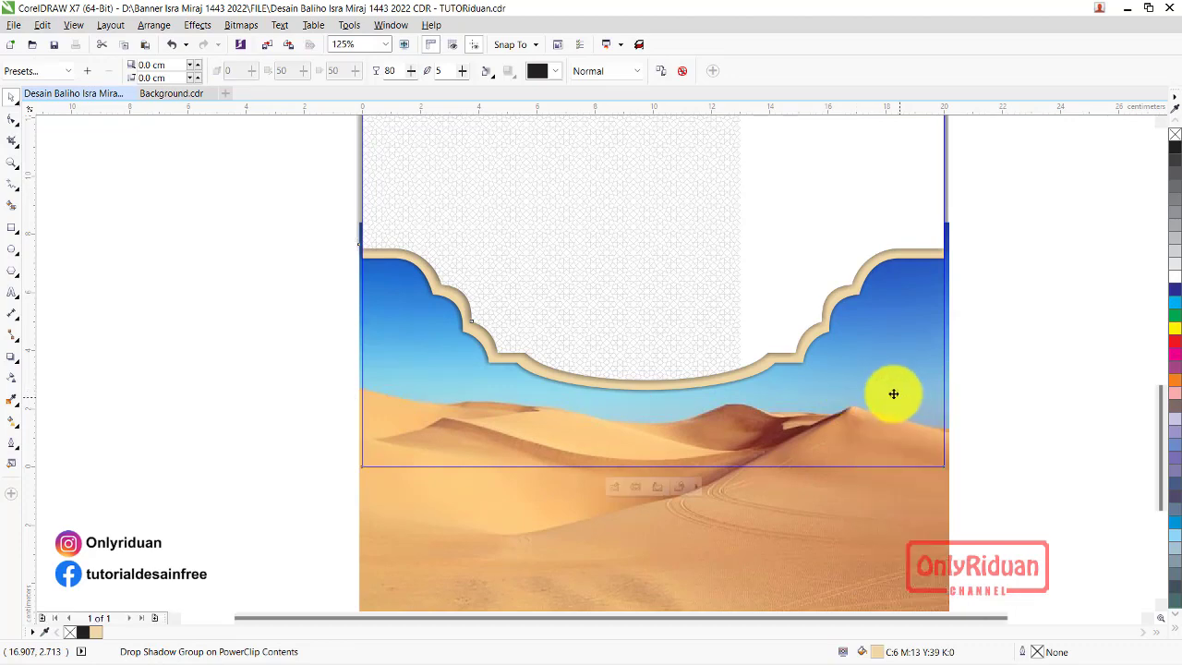
Import the Ka'bah, Masjidil Aqsho and Onta images together from the banner materials folder
scroll(660, 366, down, 2)
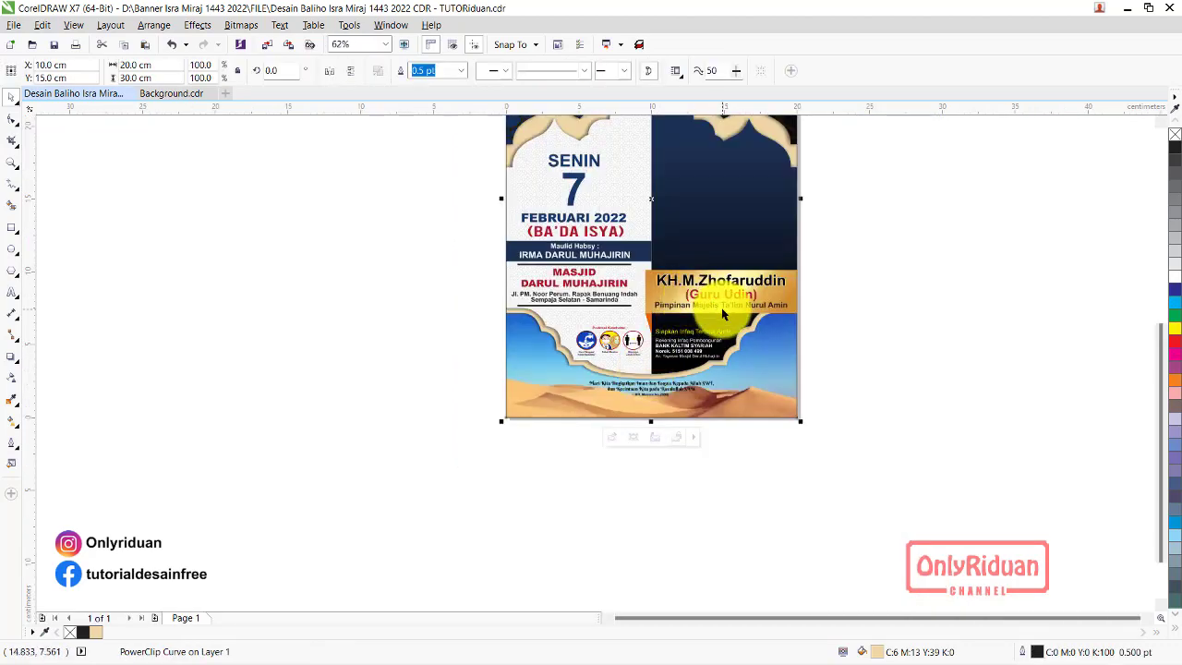
scroll(721, 311, up, 2)
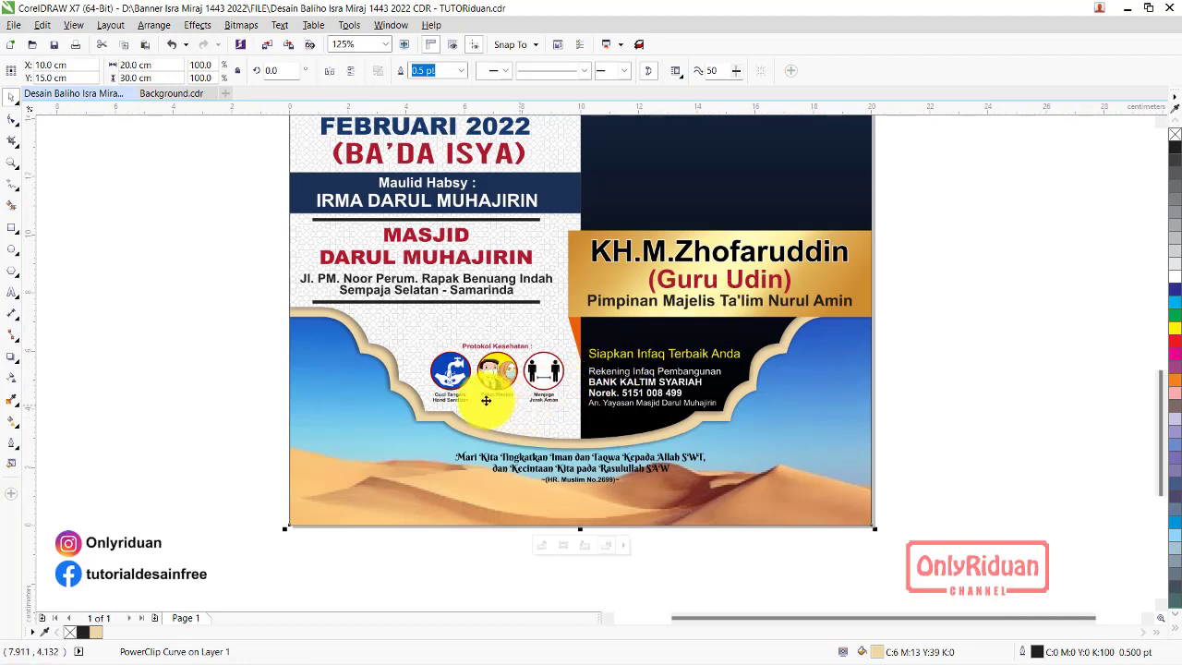
click(14, 25)
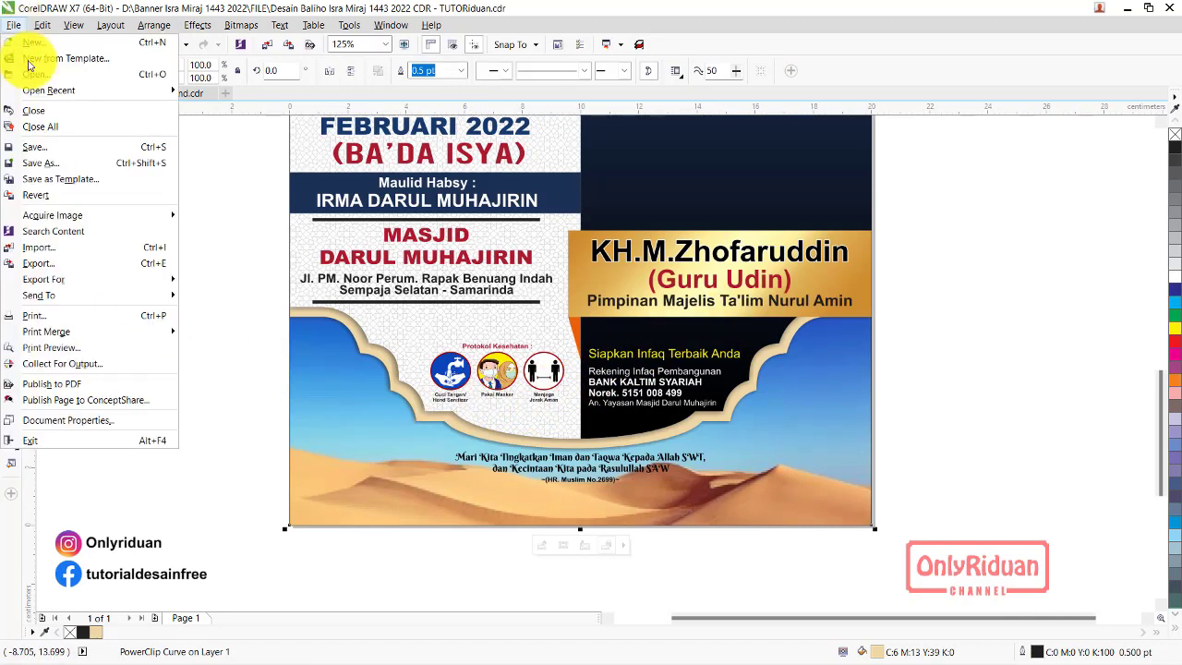
click(48, 246)
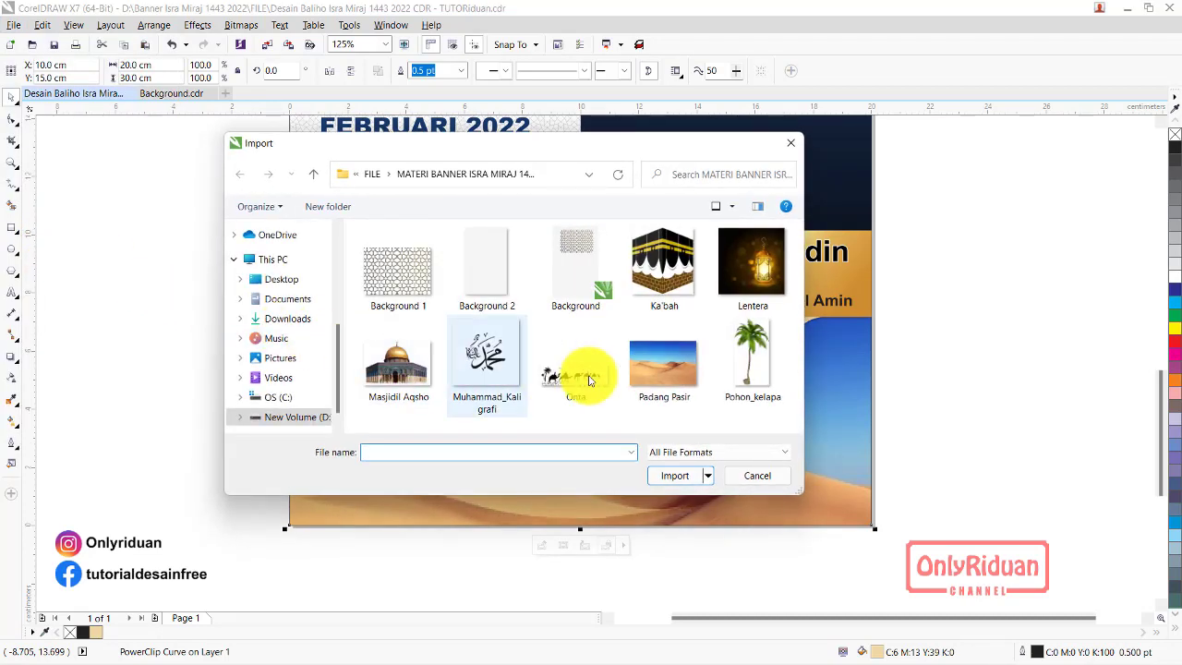
click(669, 282)
ctrl+click(407, 366)
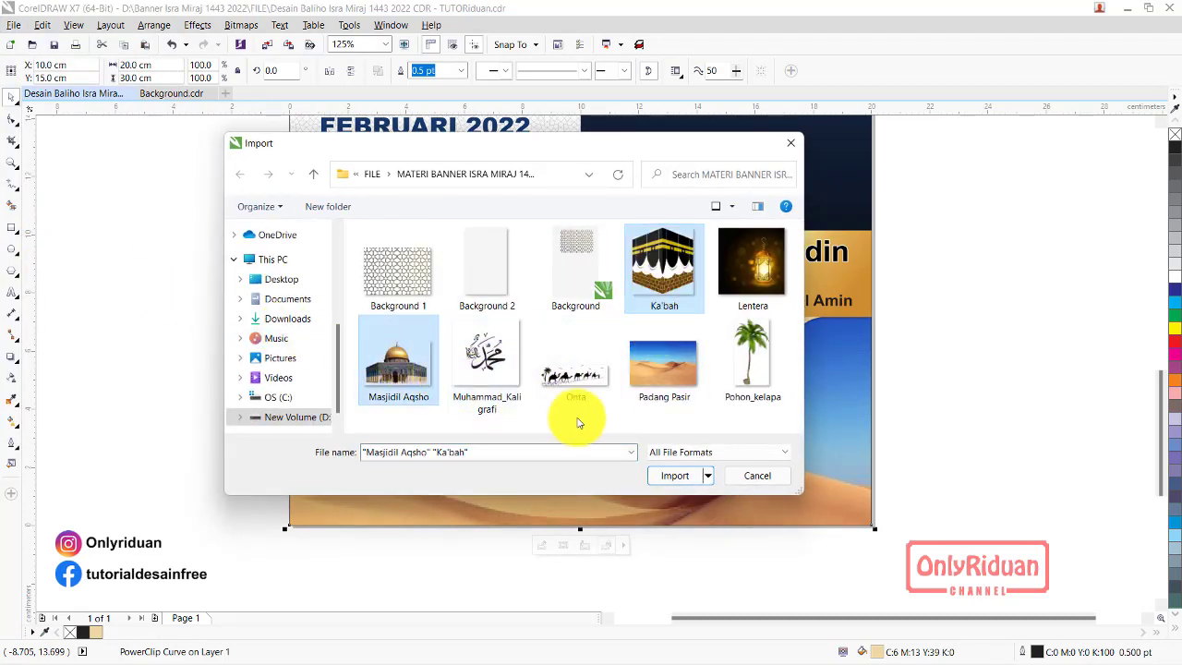
ctrl+click(572, 379)
click(662, 475)
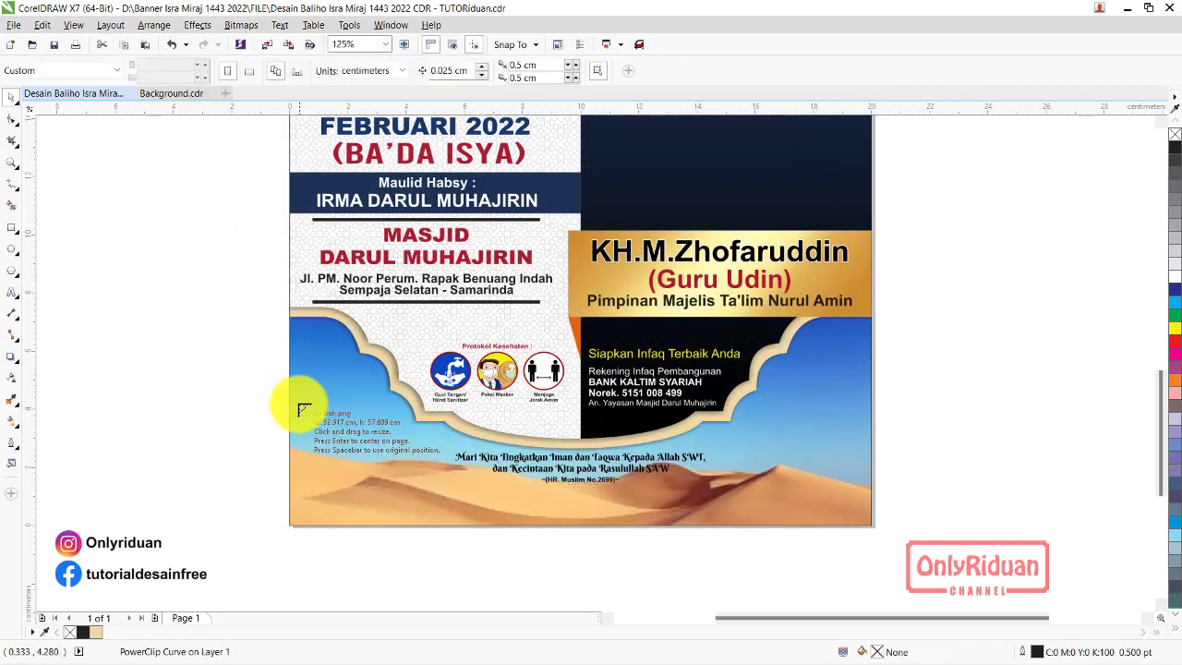
Place the Ka'bah in the banner's lower-left corner, Masjidil Aqsho in its lower-right corner, and the Onta camels about 5.4 cm wide beside the Ka'bah
drag(297, 406, 433, 513)
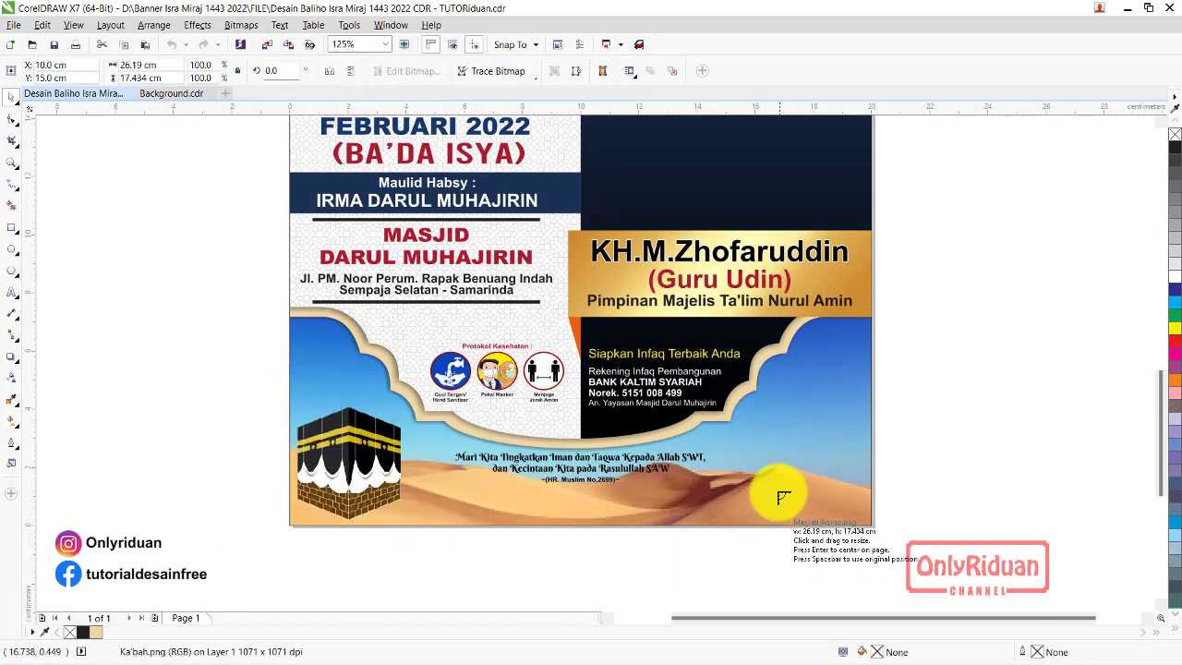
drag(730, 432, 859, 514)
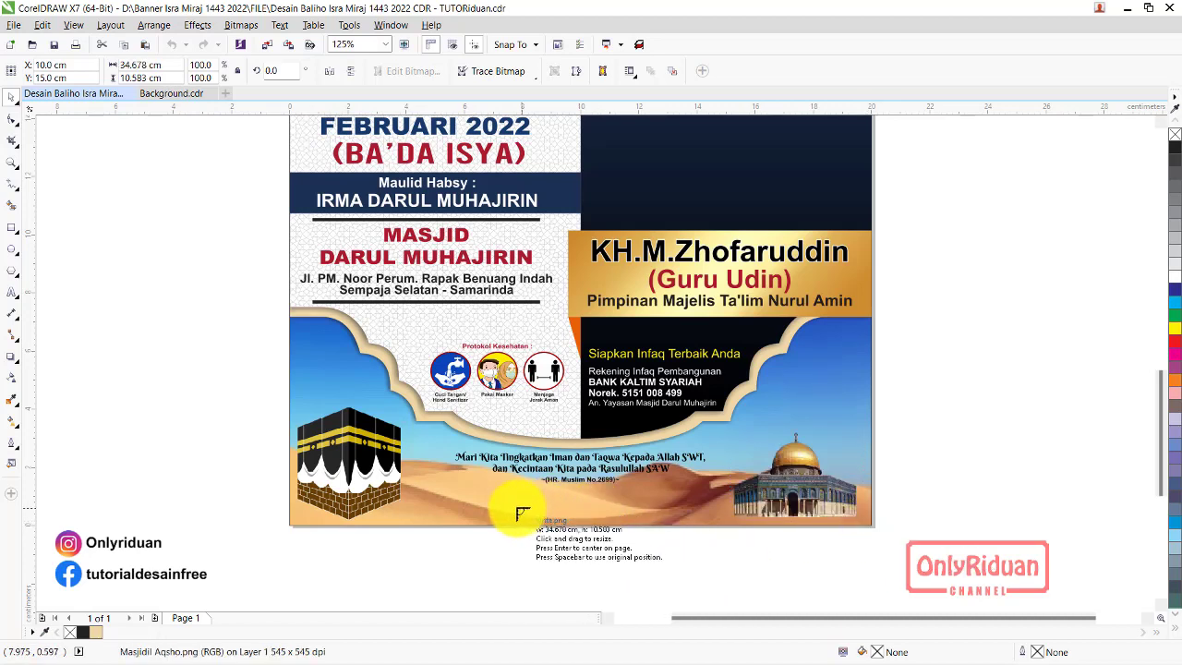
drag(408, 474, 571, 524)
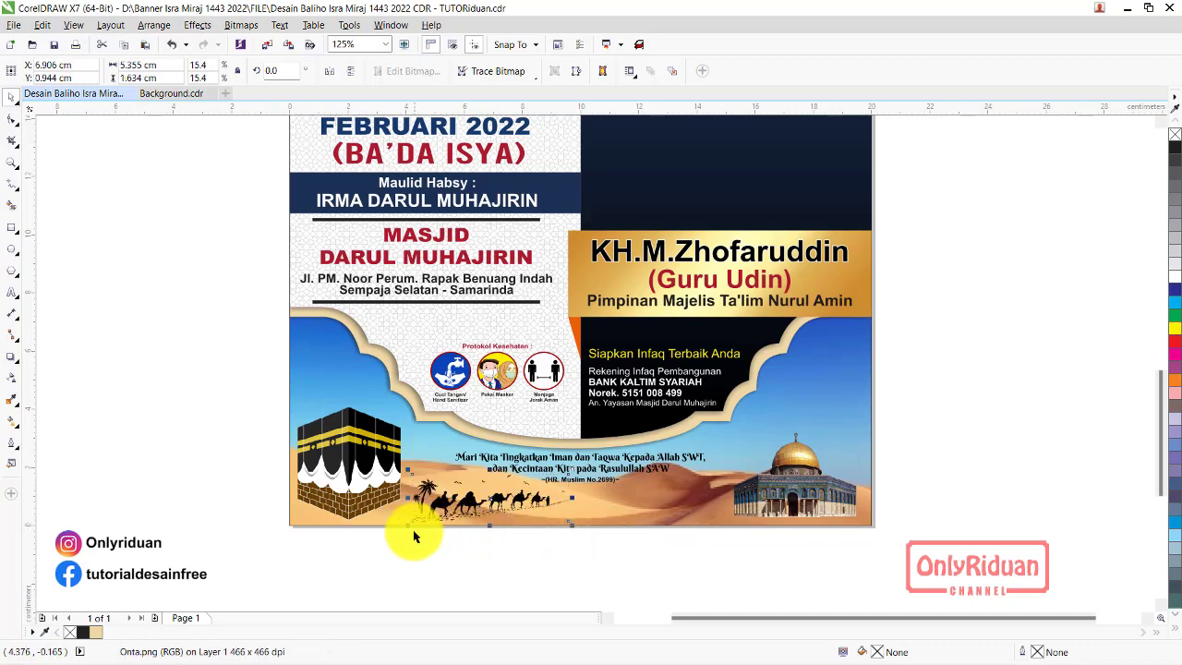
scroll(518, 550, up, 2)
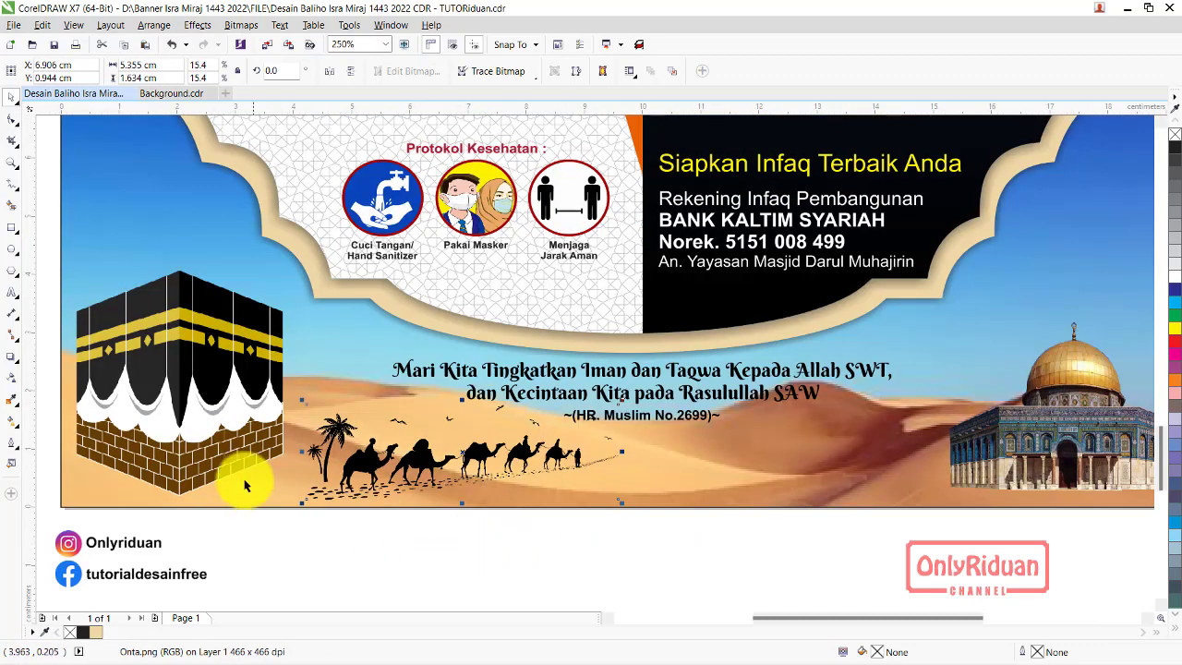
Import the Pohon_kelapa palm tree image from the banner materials folder
scroll(277, 471, down, 2)
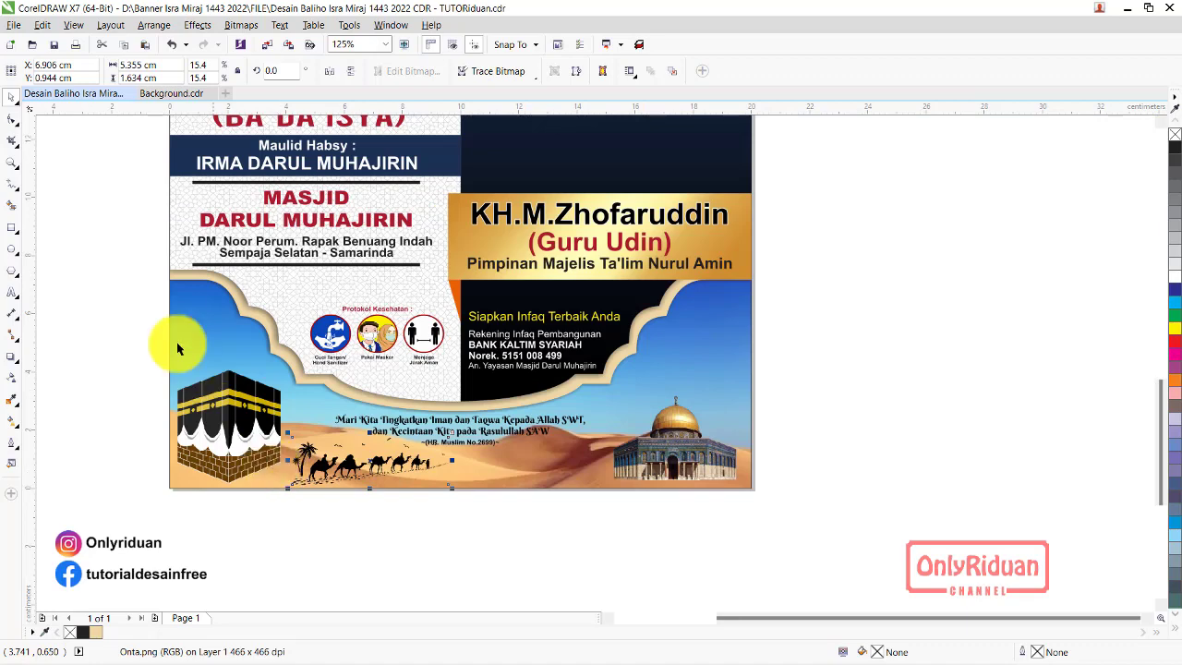
click(17, 26)
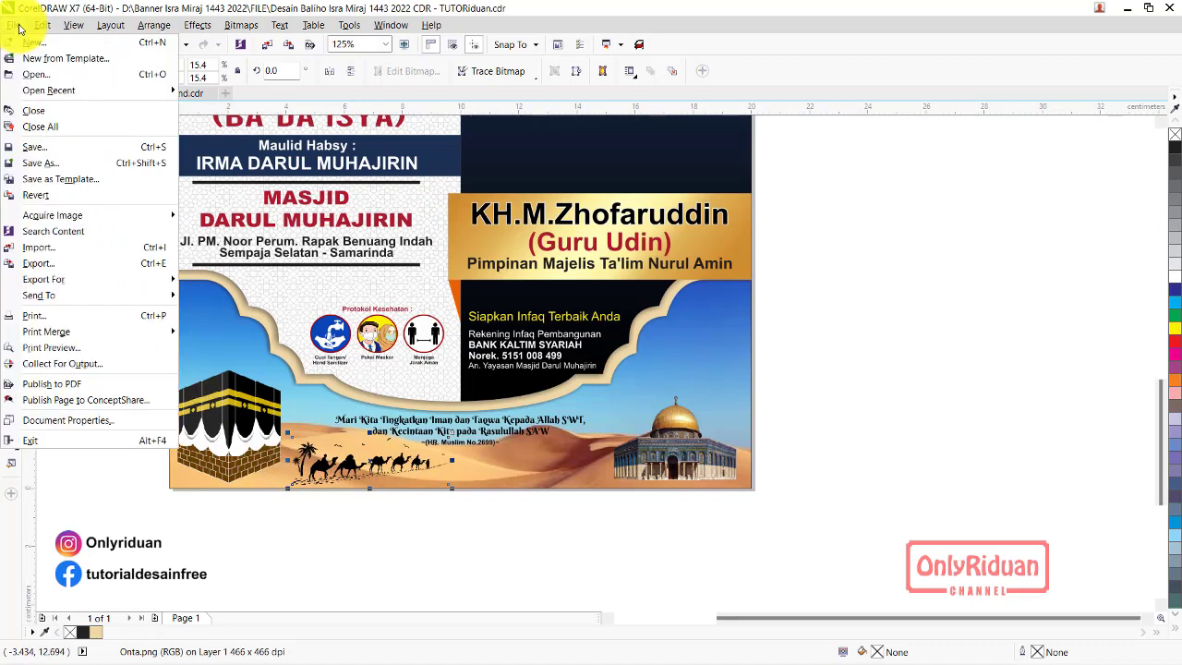
click(32, 247)
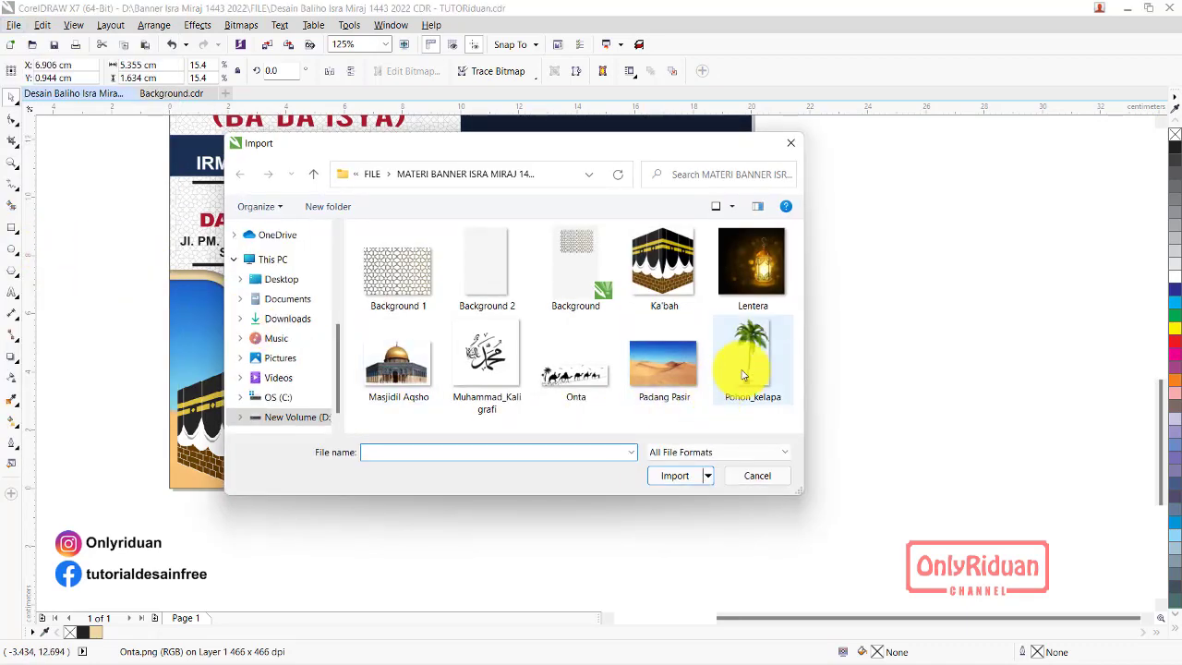
click(744, 374)
click(675, 476)
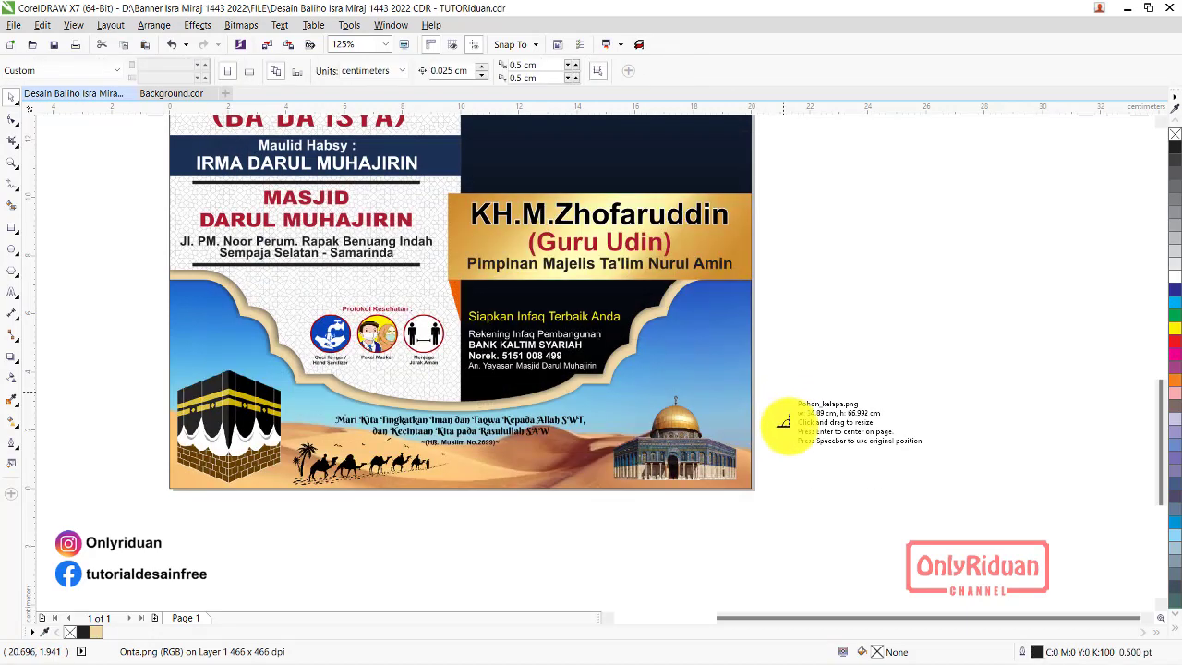
Place the palm tree in the banner's lower-right corner, behind the right side of the Masjidil Aqsho image
drag(783, 421, 835, 490)
drag(818, 443, 718, 418)
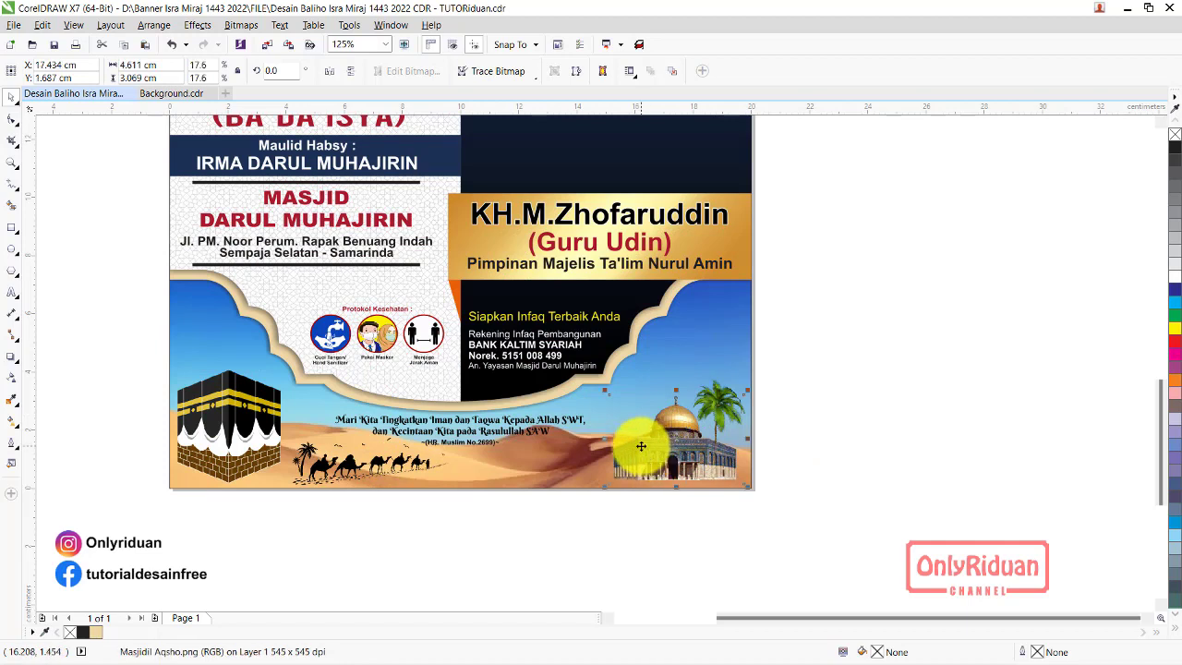
click(807, 483)
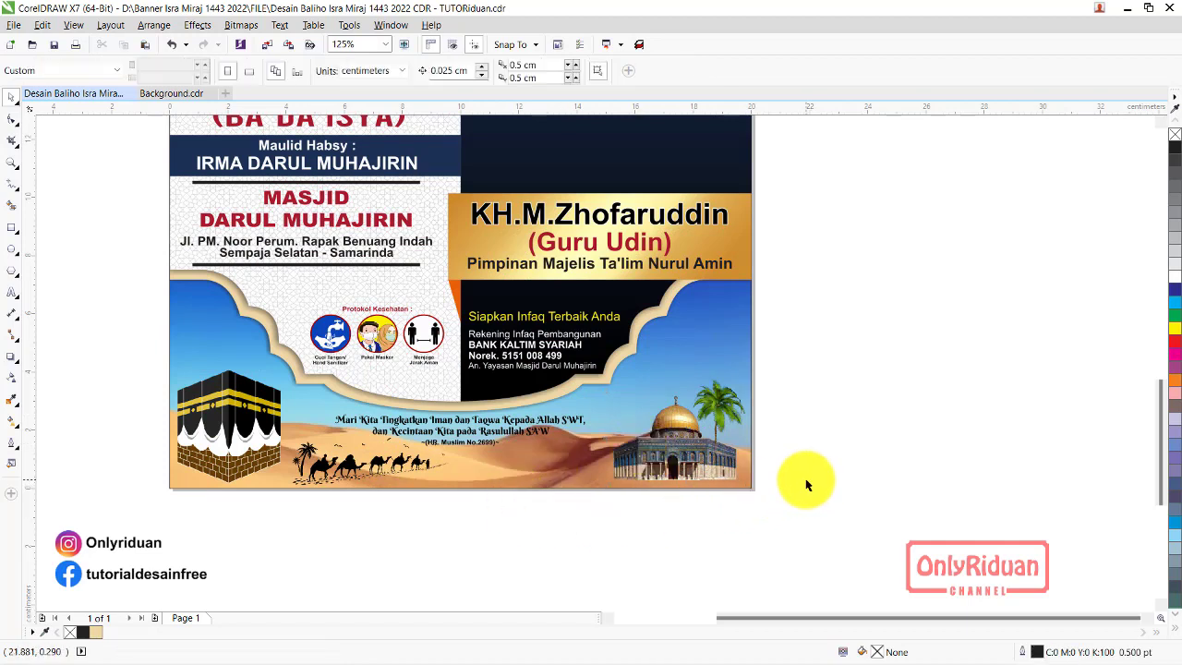
click(248, 437)
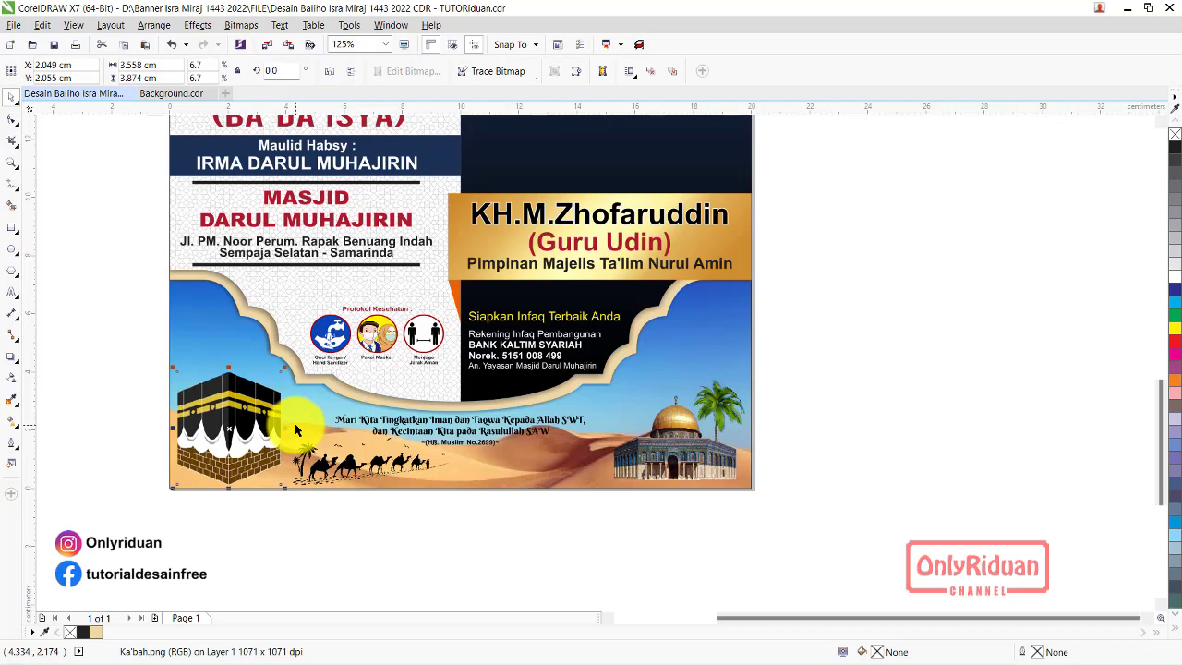
click(683, 452)
click(808, 455)
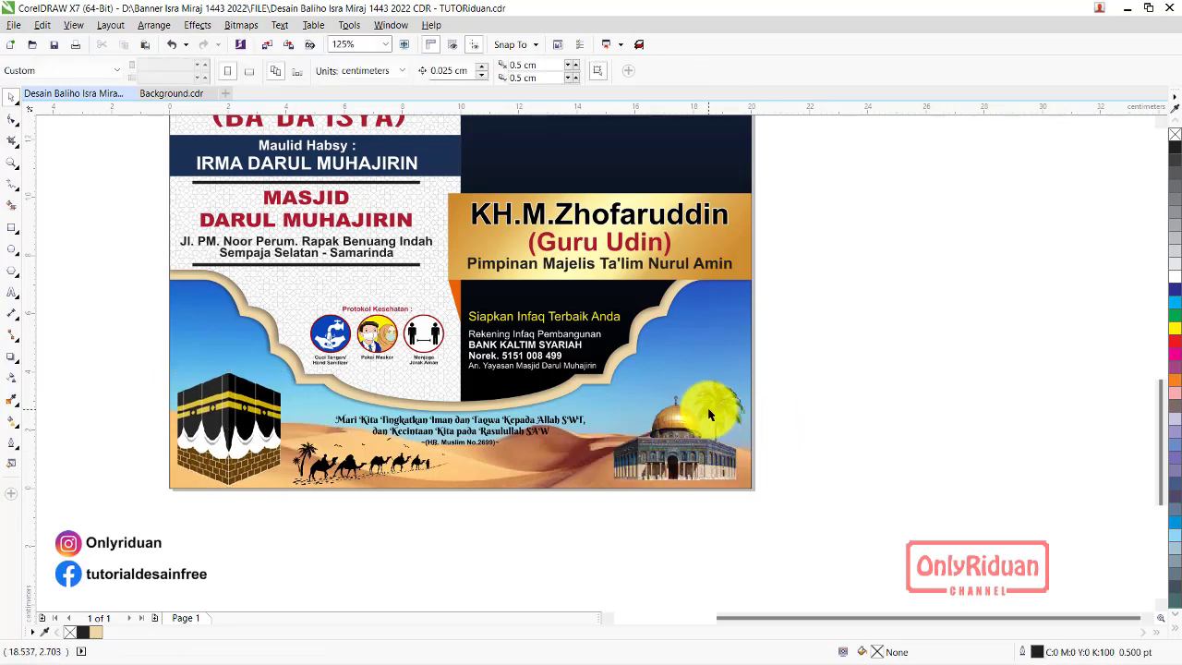
Import the Muhammad_Kaligrafi image and place it about 4.6 cm square over the banner's upper-left area
scroll(709, 412, down, 1)
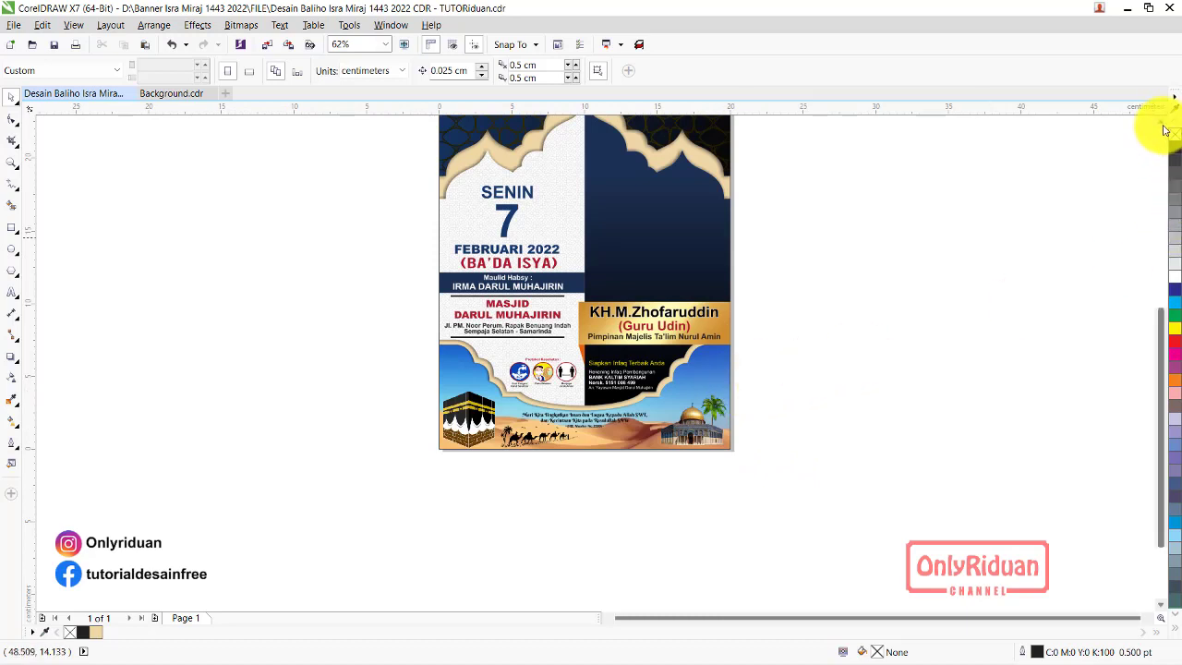
scroll(1165, 129, up, 3)
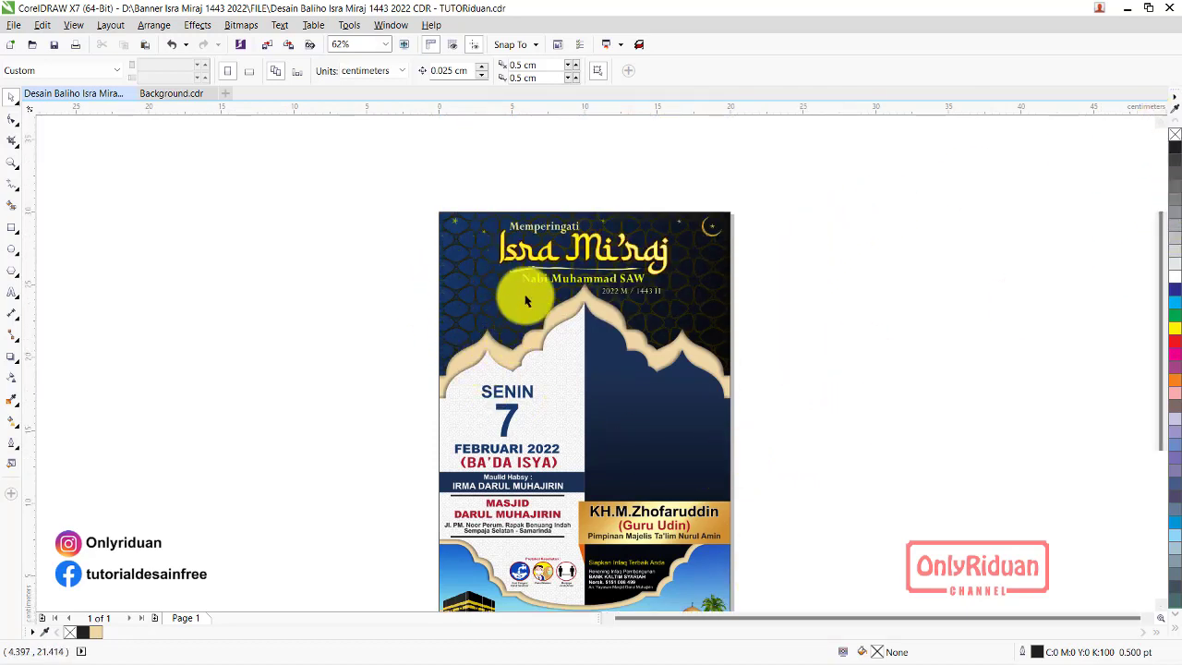
click(14, 25)
click(53, 247)
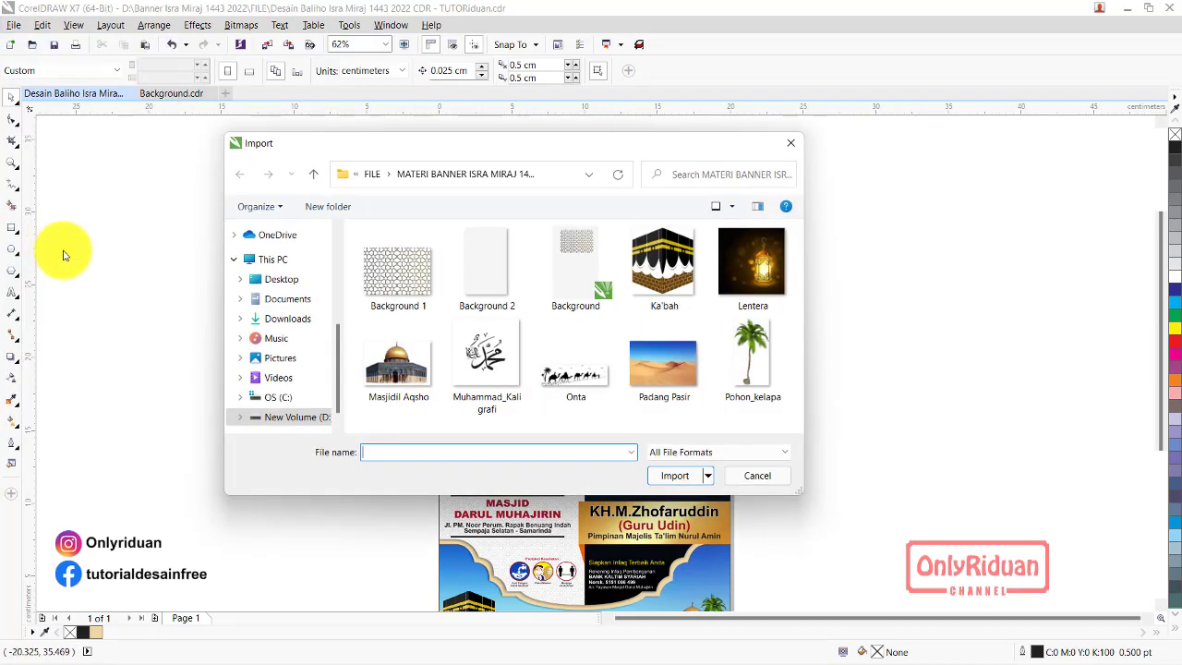
click(486, 374)
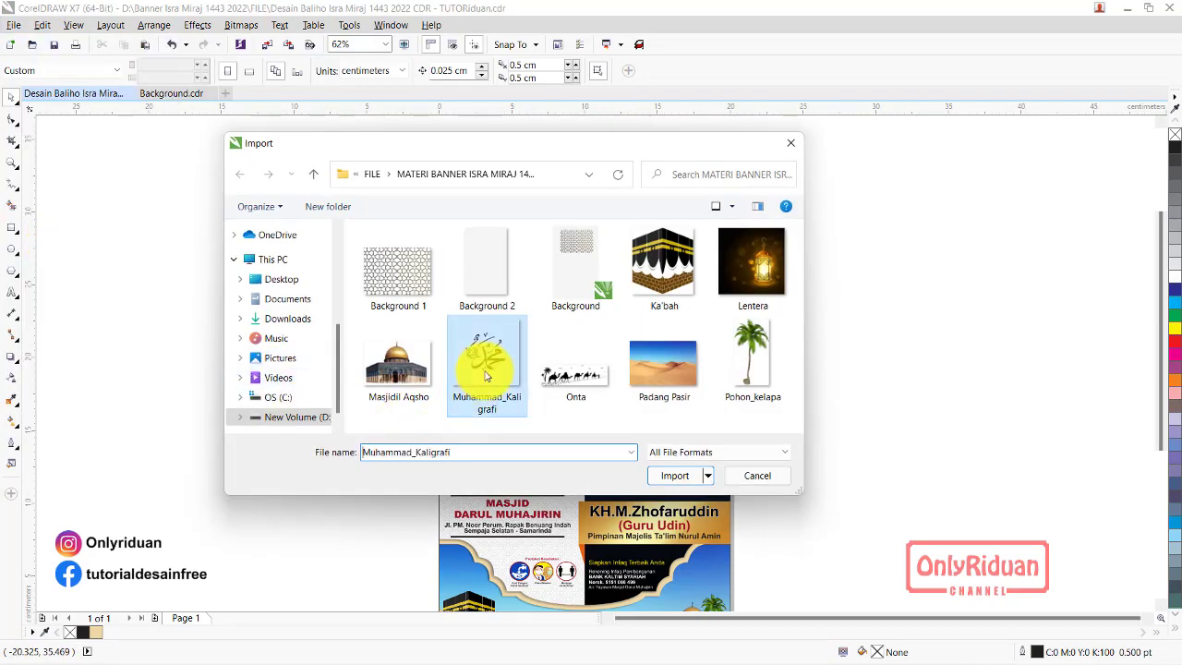
click(670, 478)
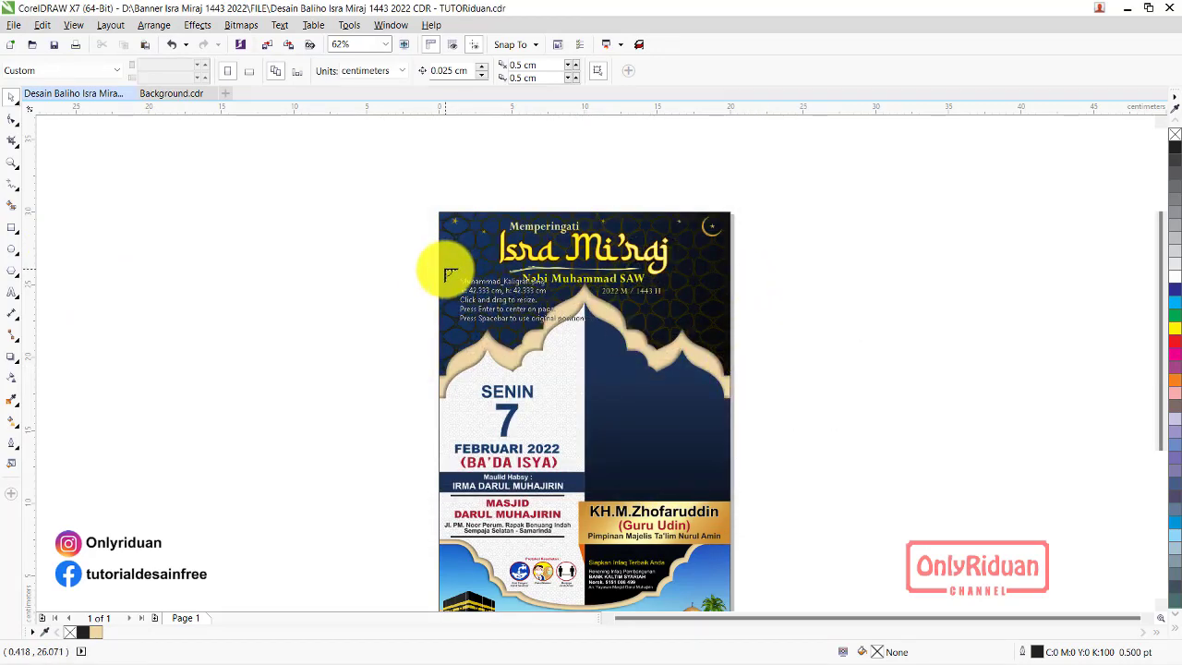
drag(445, 271, 509, 330)
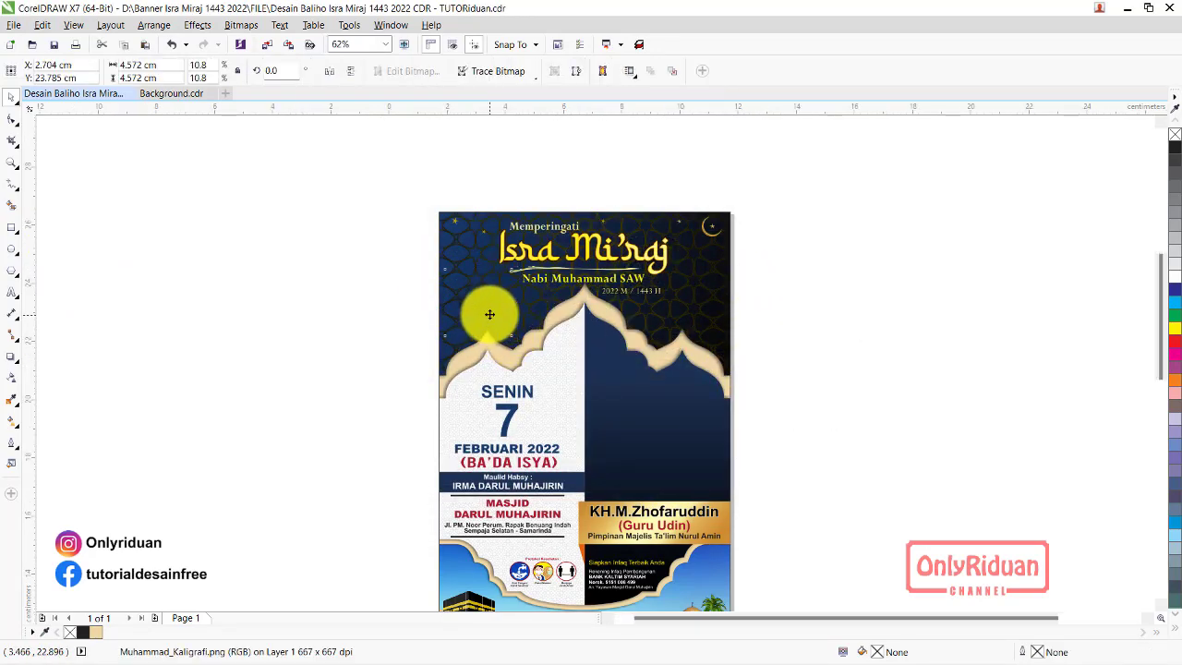
Move the calligraphy image onto the blank area left of the page and enlarge it to about 6.1 cm square
scroll(486, 319, up, 5)
drag(489, 298, 257, 289)
scroll(278, 282, down, 3)
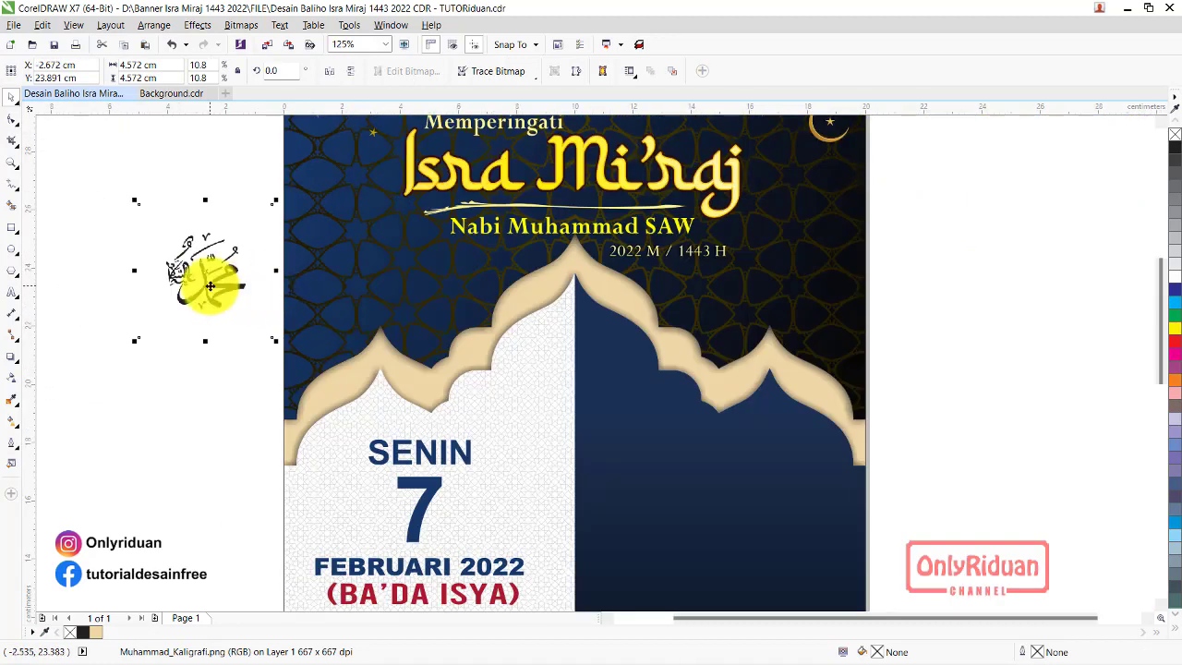
scroll(195, 274, up, 3)
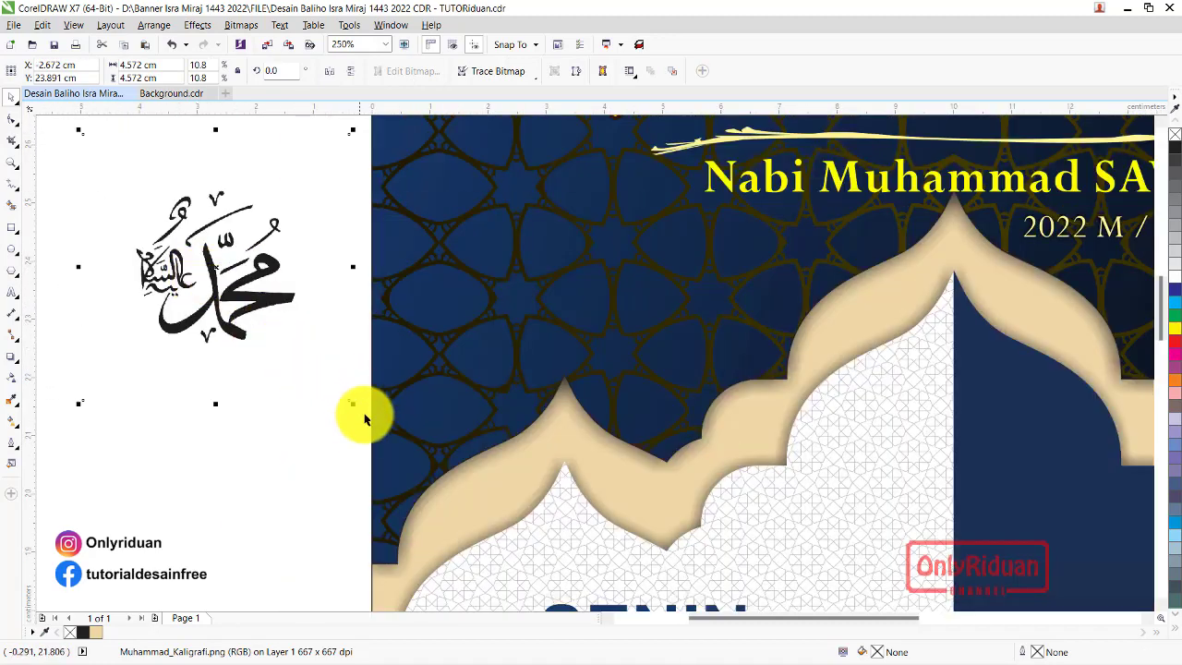
drag(352, 404, 444, 492)
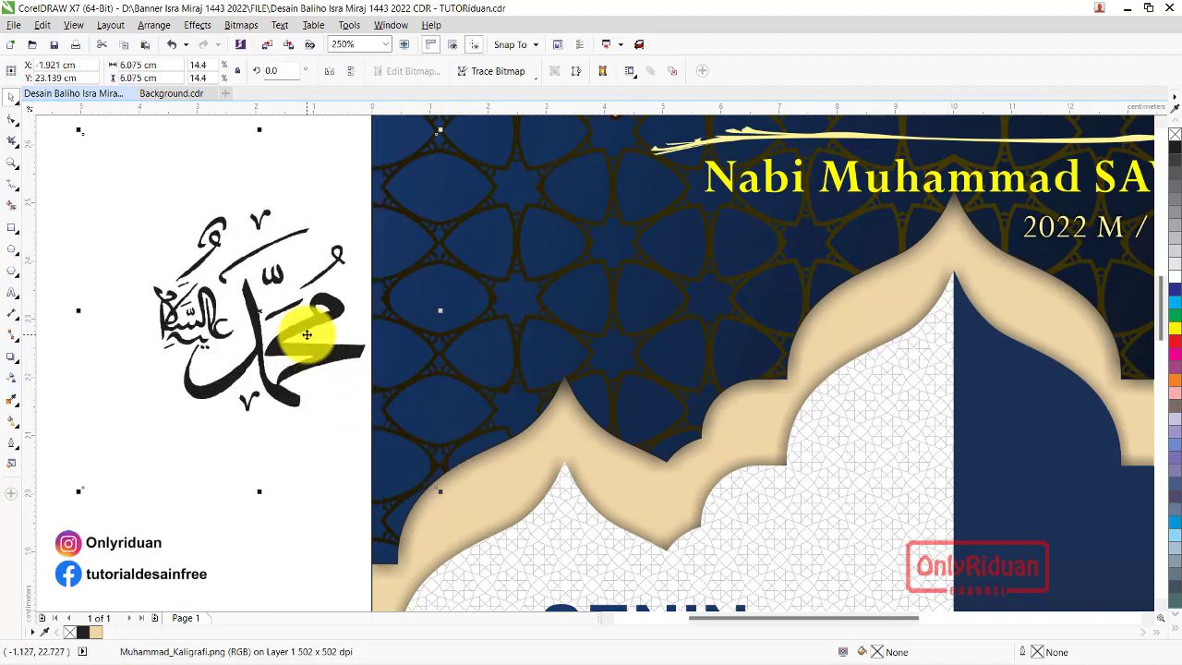
drag(311, 330, 232, 325)
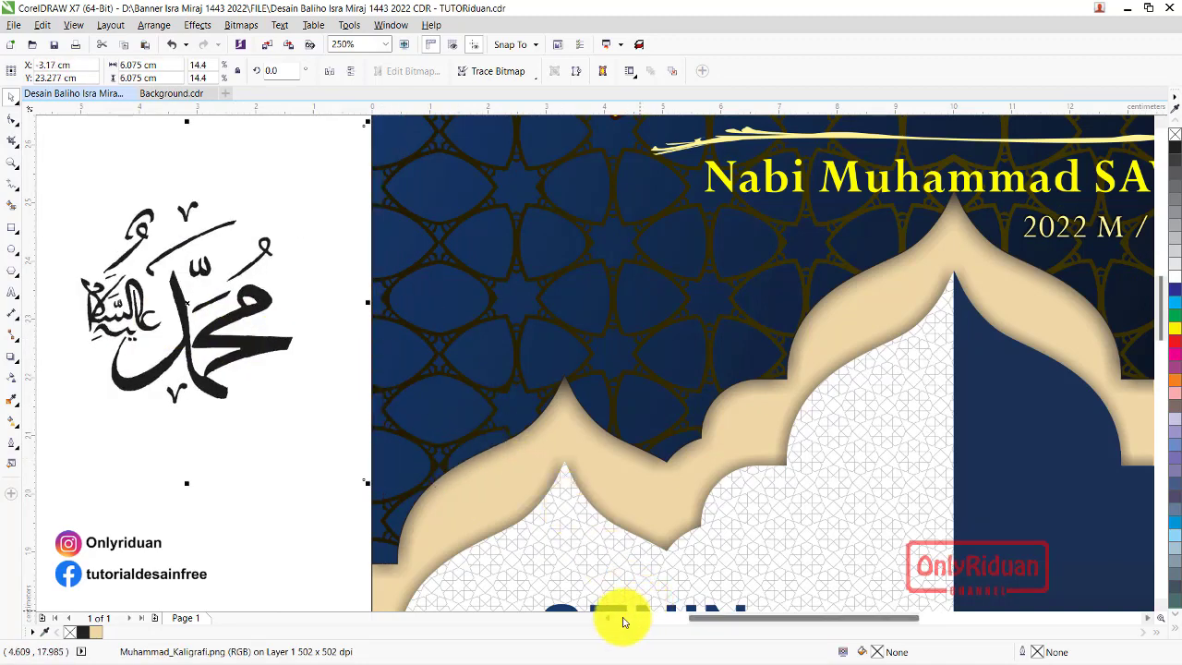
scroll(609, 621, left, 3)
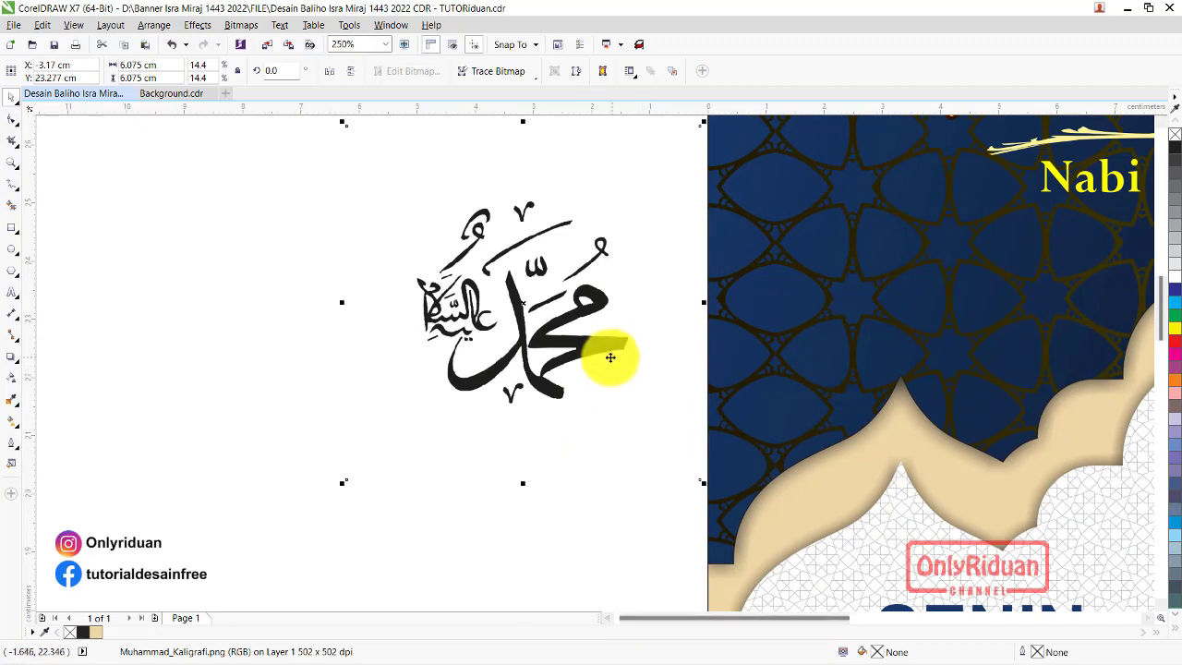
drag(605, 348, 584, 355)
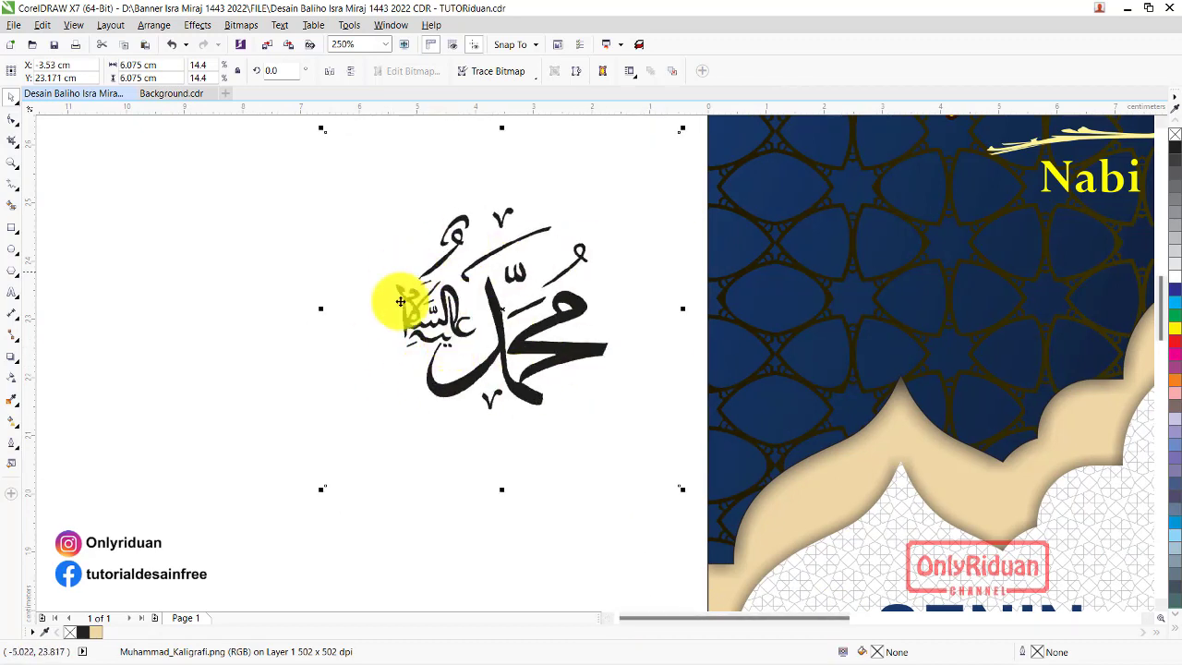
Trace the calligraphy bitmap into vector curves using Outline Trace with the High quality image type and the background removed
click(514, 78)
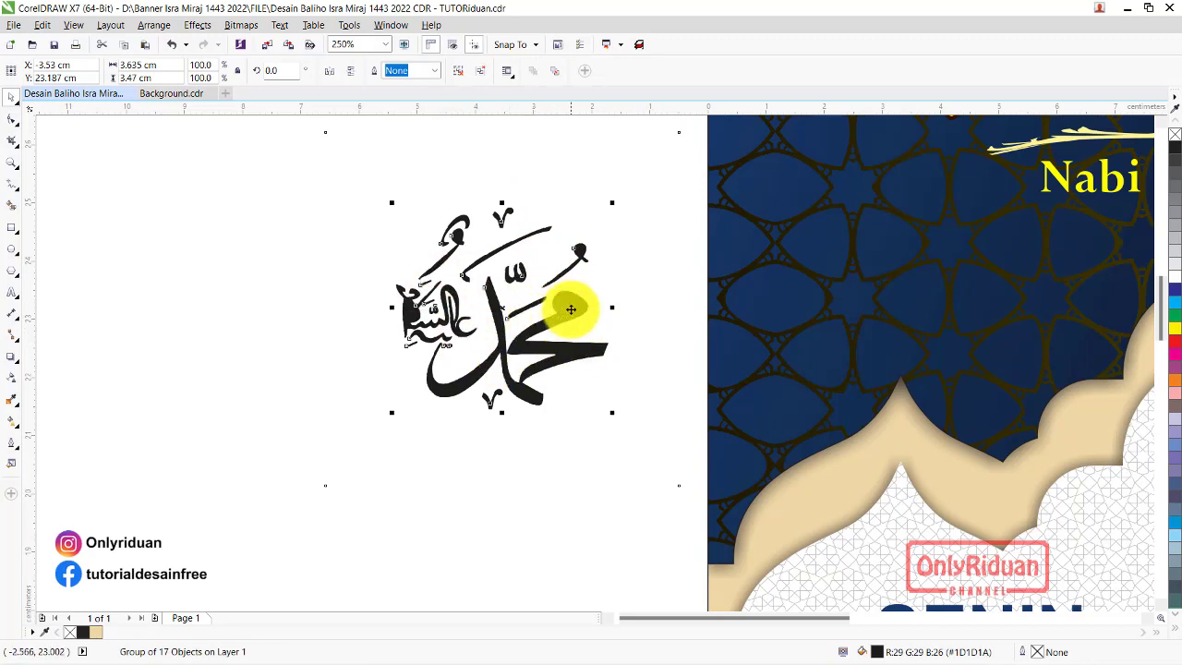
key(Escape)
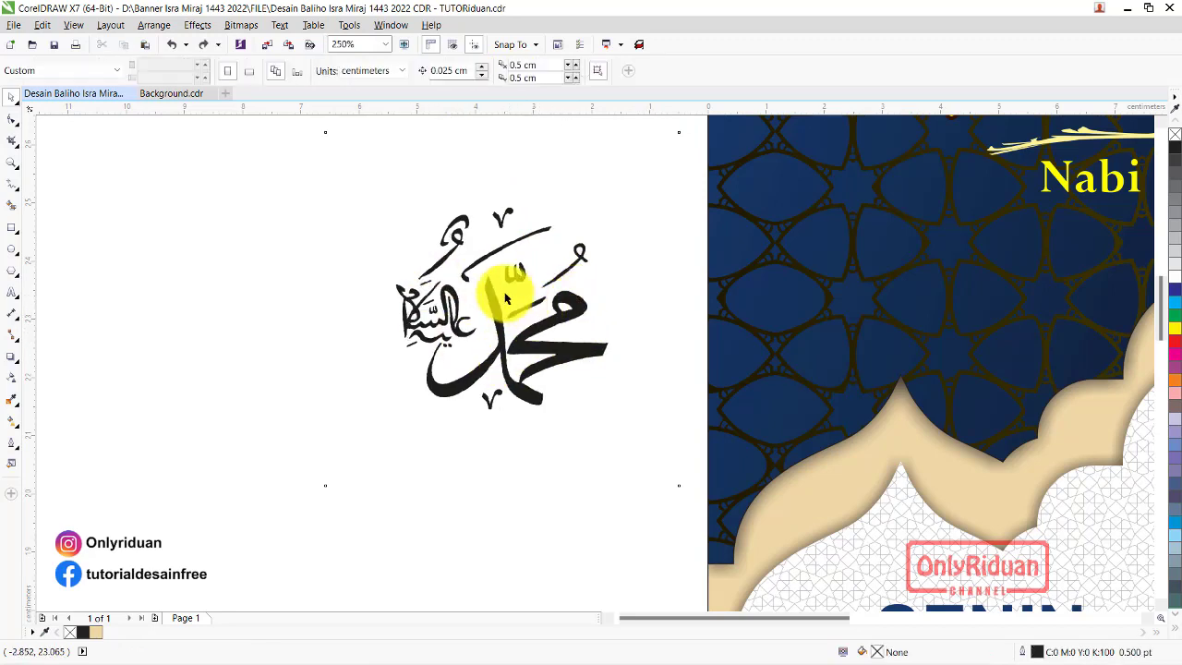
click(585, 358)
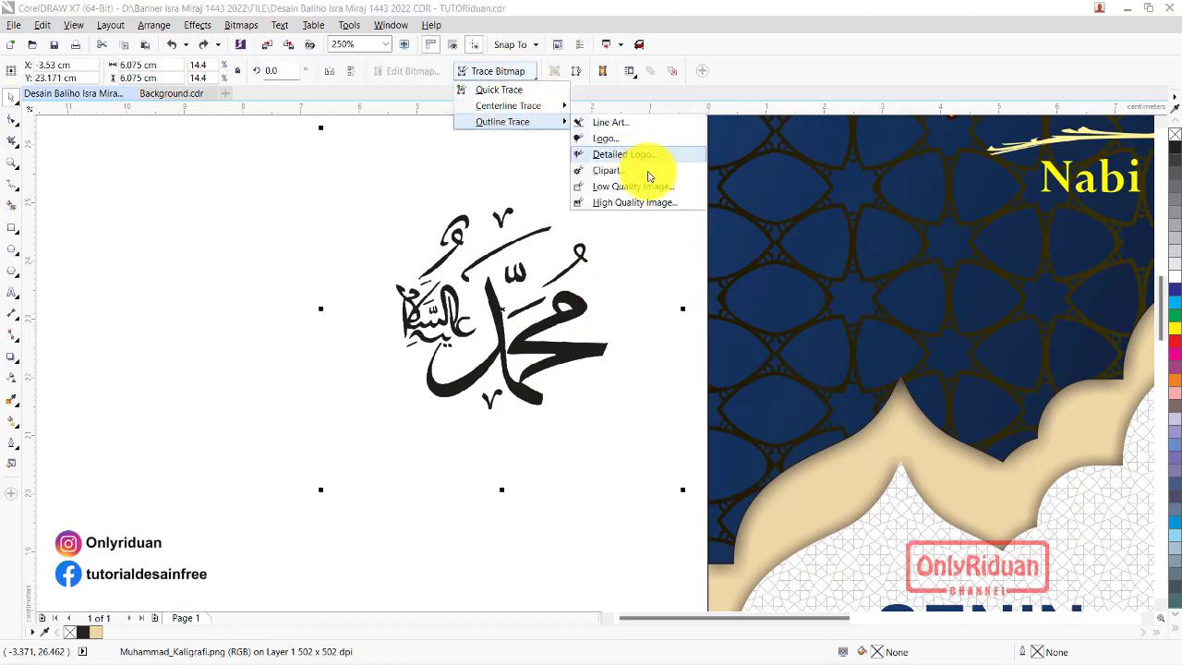
click(624, 204)
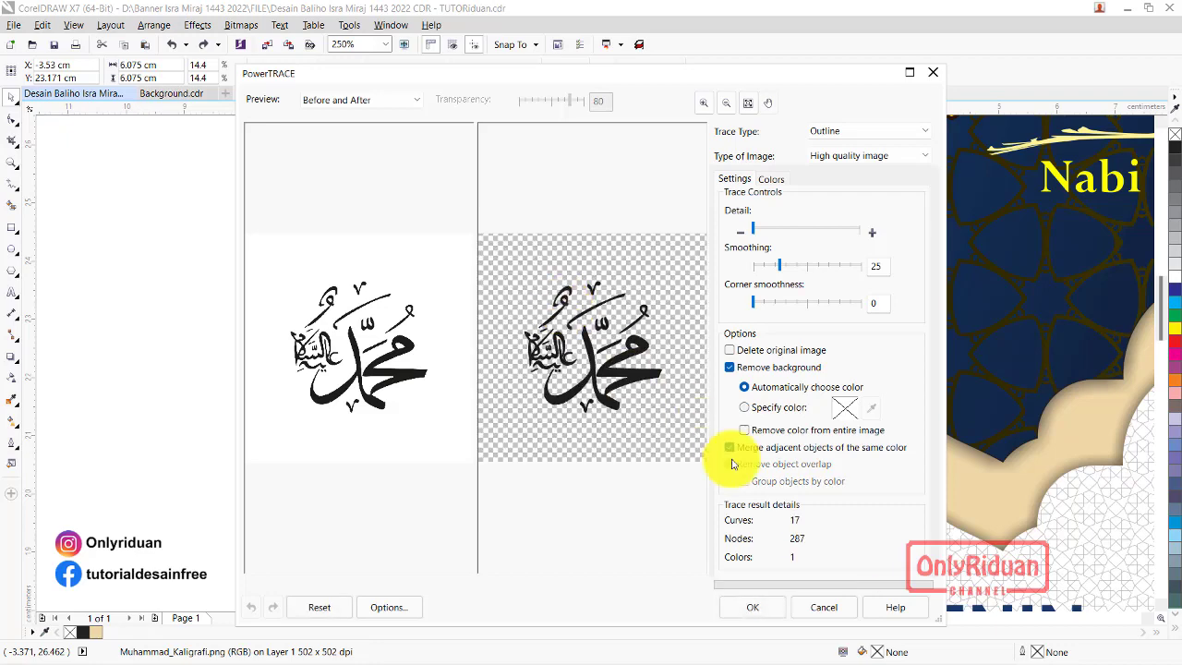
click(750, 607)
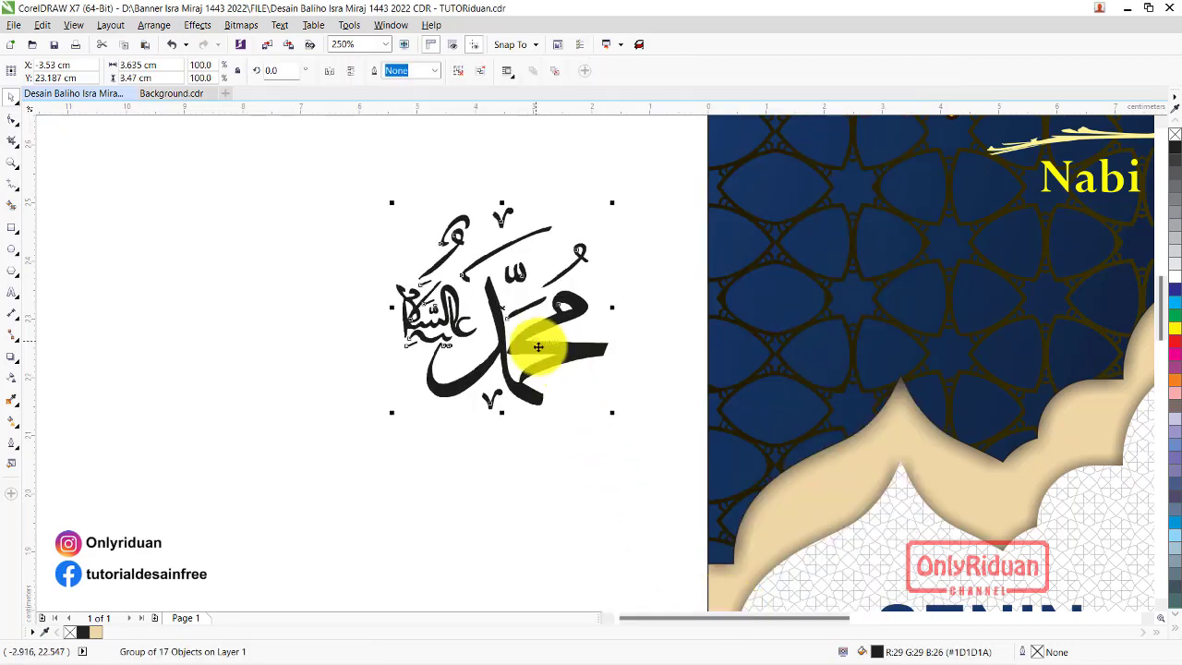
Move the traced calligraphy aside and delete the original calligraphy bitmap
drag(538, 346, 611, 459)
click(490, 292)
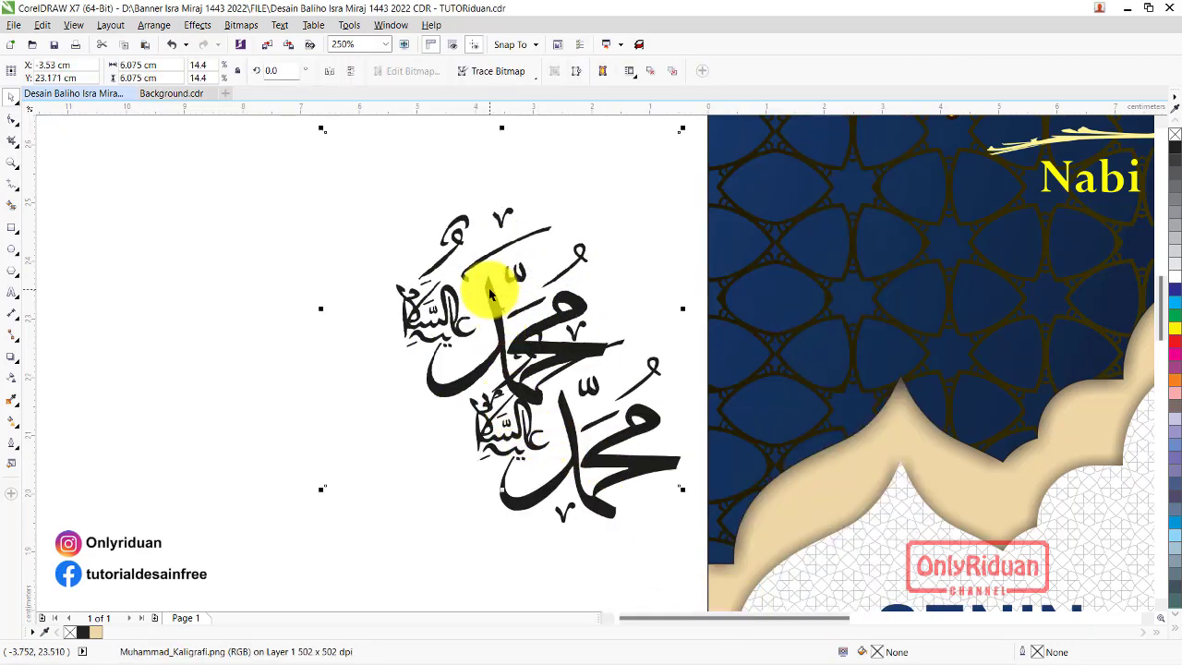
key(Delete)
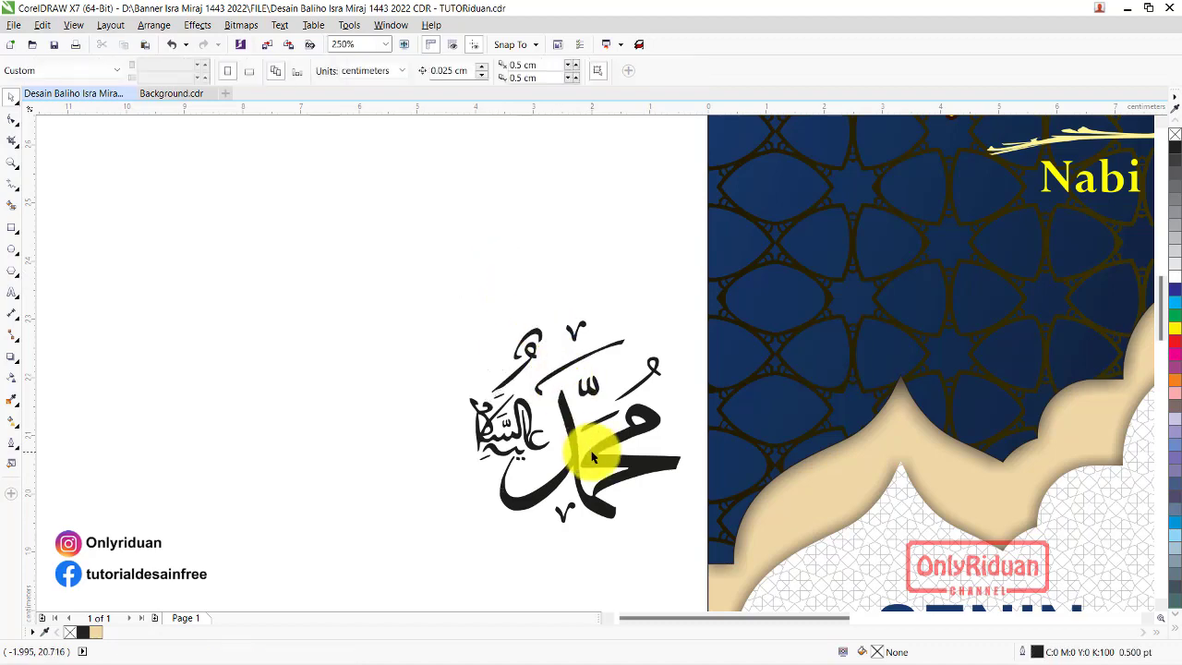
Place the traced calligraphy on the banner's dark blue pattern, left below the title, and fill it with yellow
mouse_move(593, 453)
mouse_down()
mouse_move(541, 335)
mouse_move(936, 329)
mouse_move(931, 302)
mouse_up()
click(1174, 328)
click(475, 309)
Import the Lentera lantern image and place it about 8.2 cm square in the banner's upper-right corner
scroll(471, 308, down, 2)
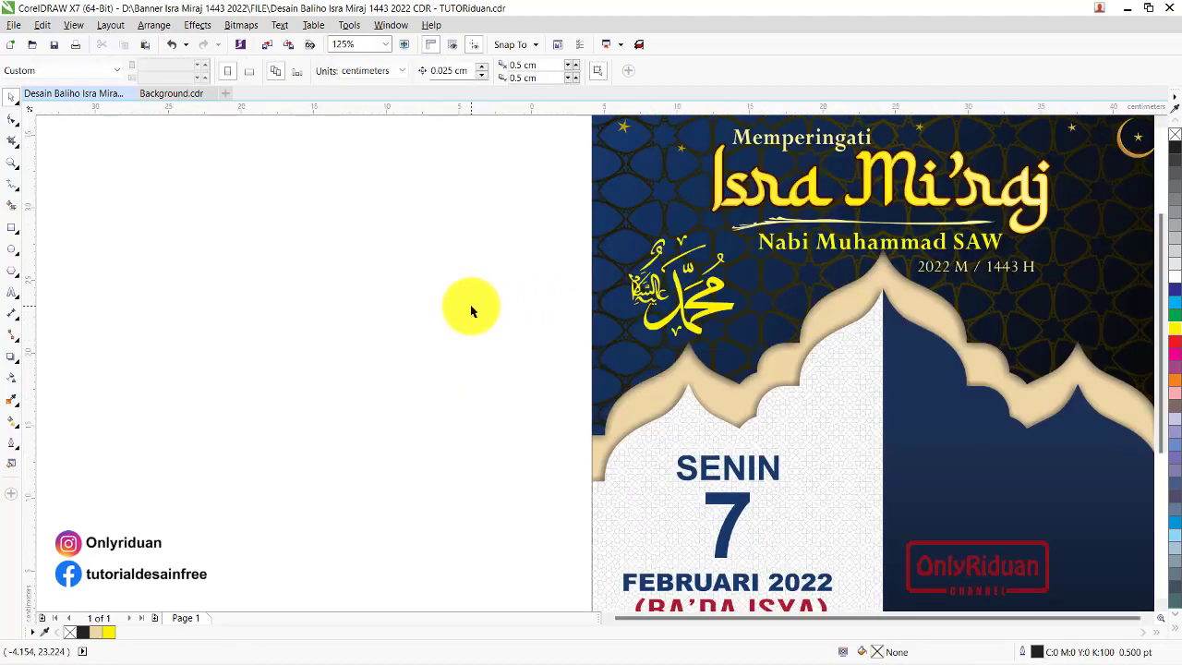
scroll(849, 289, up, 1)
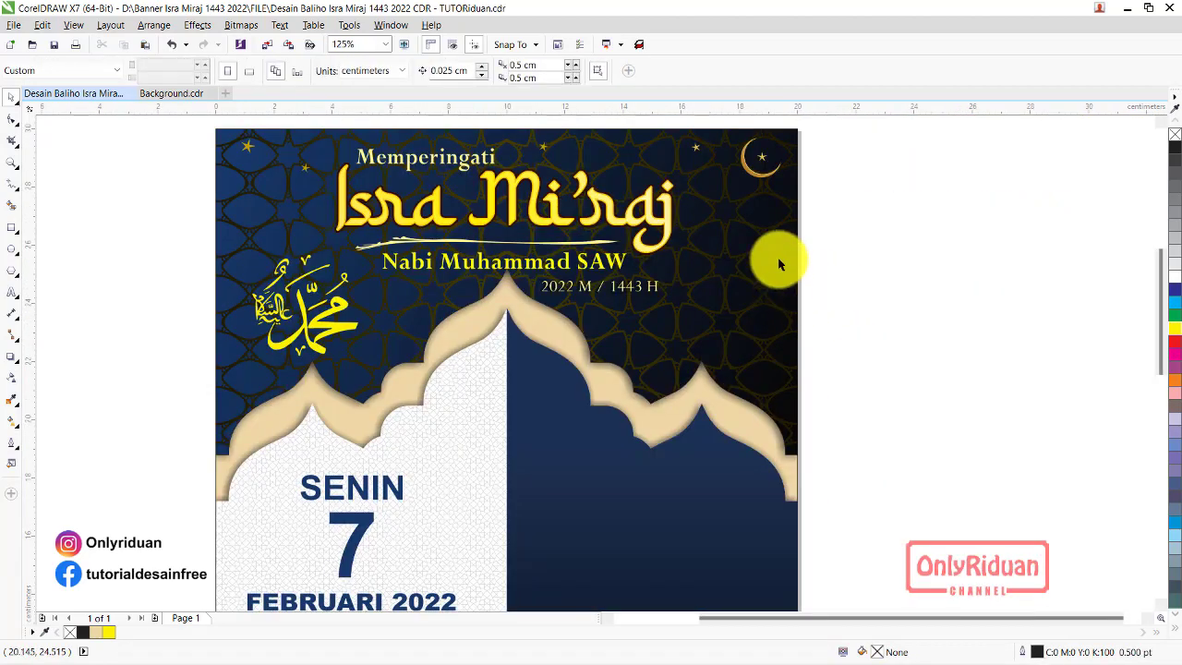
click(14, 25)
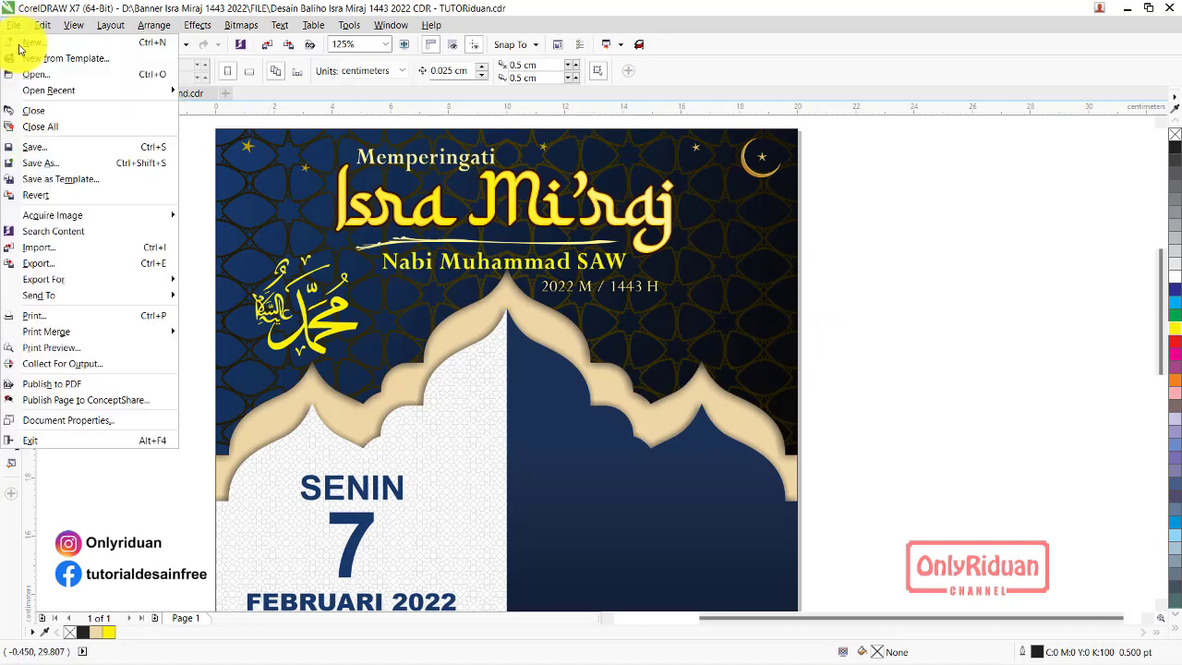
click(41, 249)
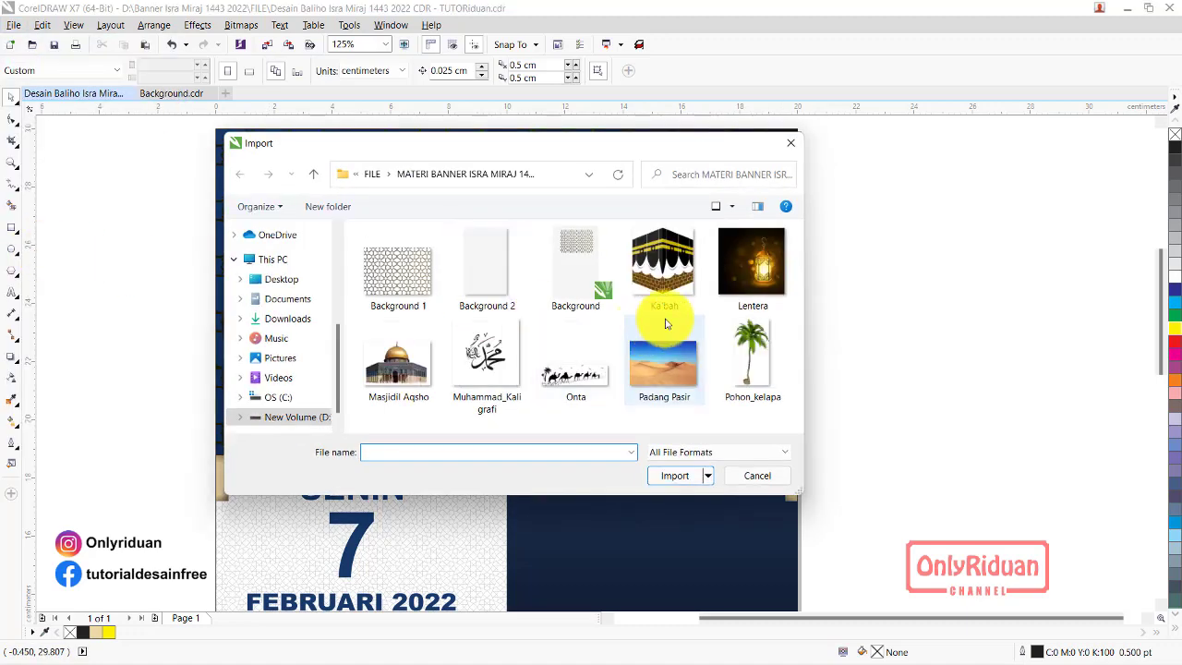
click(744, 264)
click(675, 477)
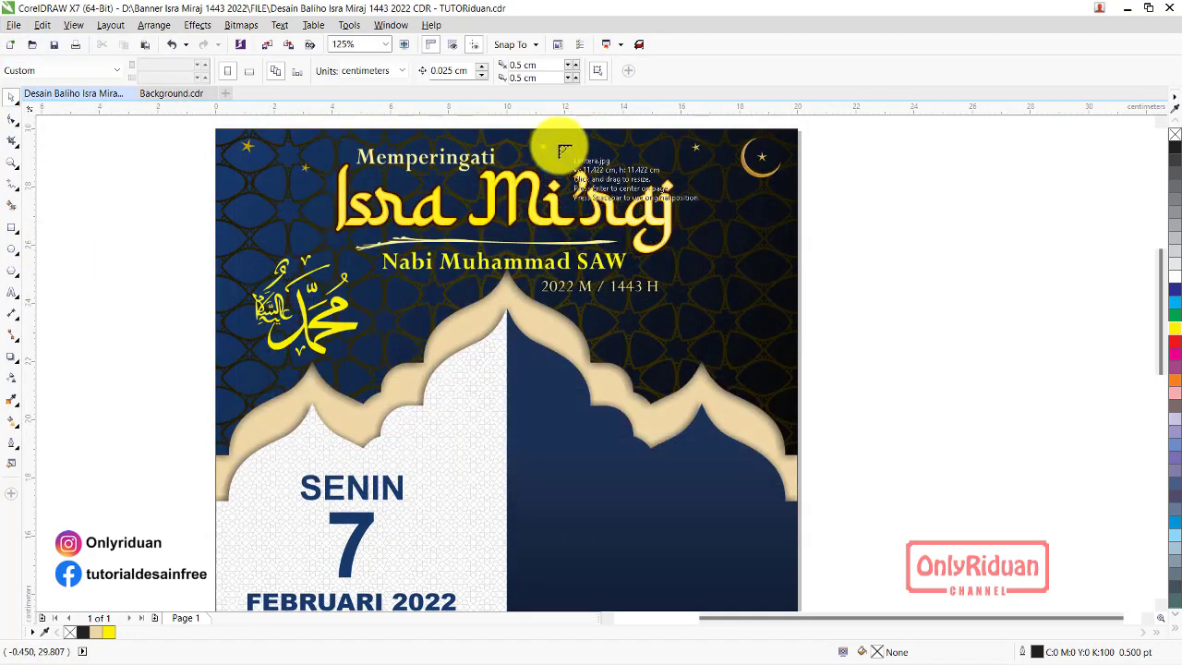
drag(697, 307, 797, 367)
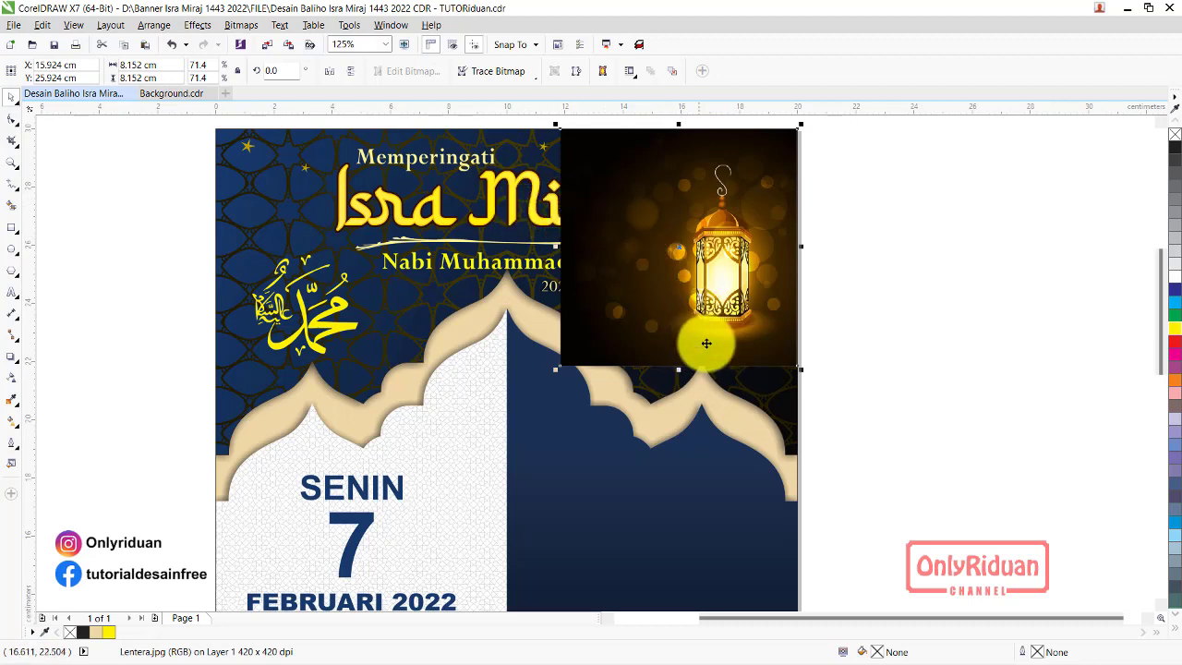
Fade the lantern image's left edge with a linear transparency and convert it to a 1000 dpi CMYK bitmap with a transparent background
click(10, 380)
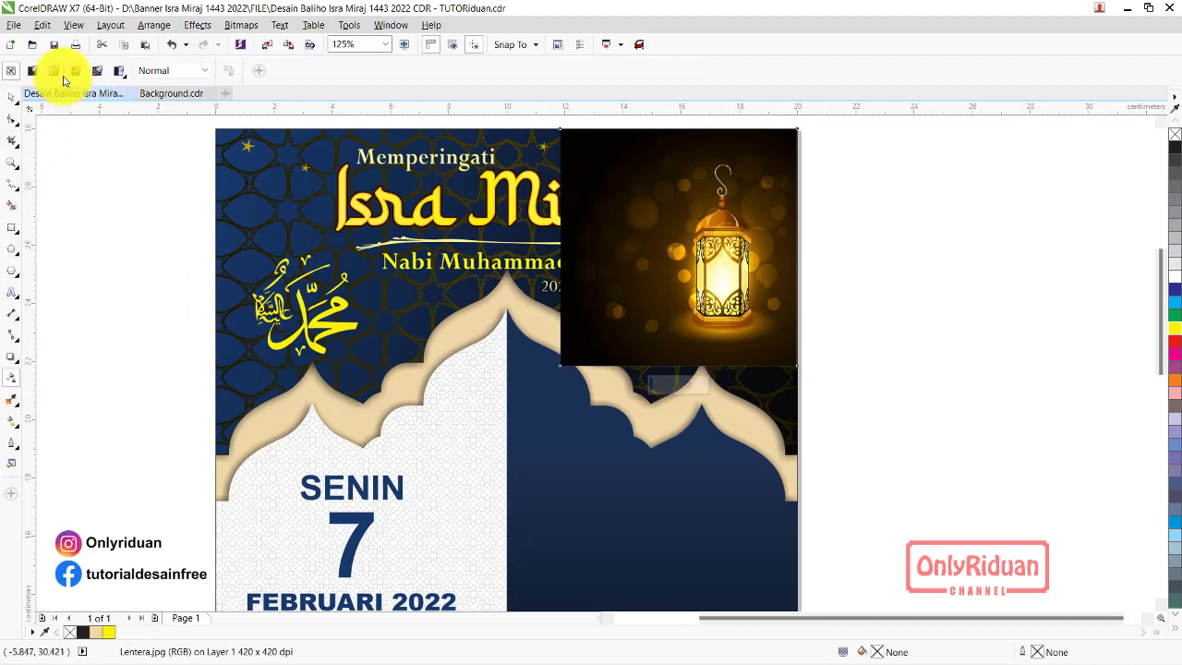
click(564, 250)
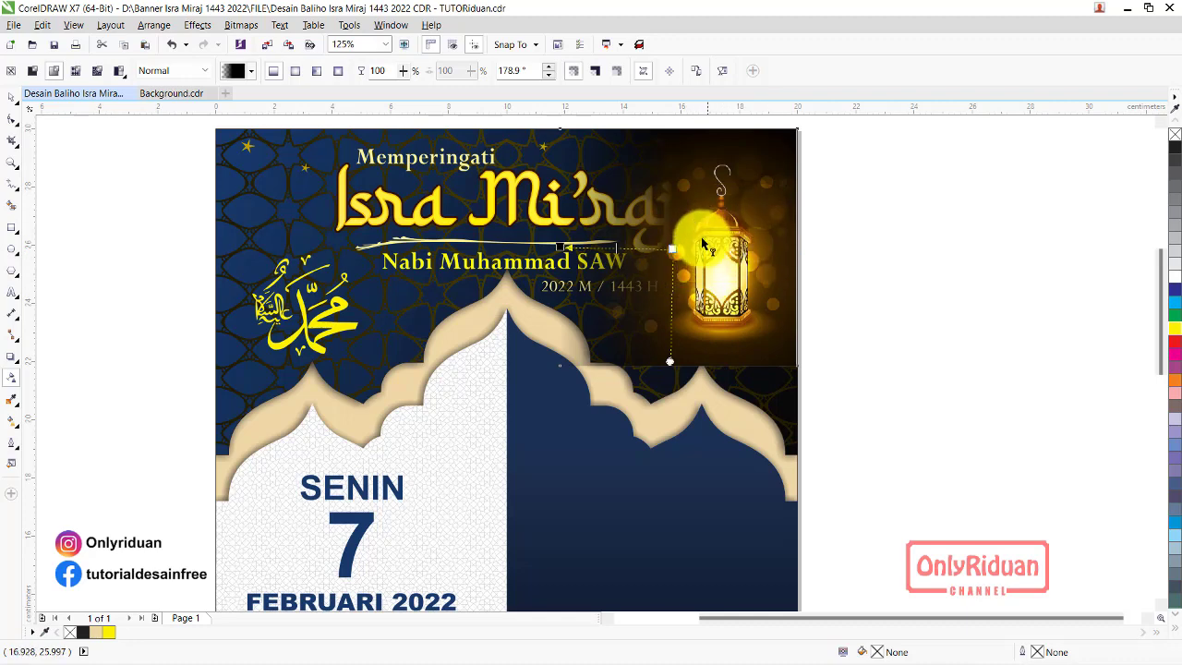
click(241, 25)
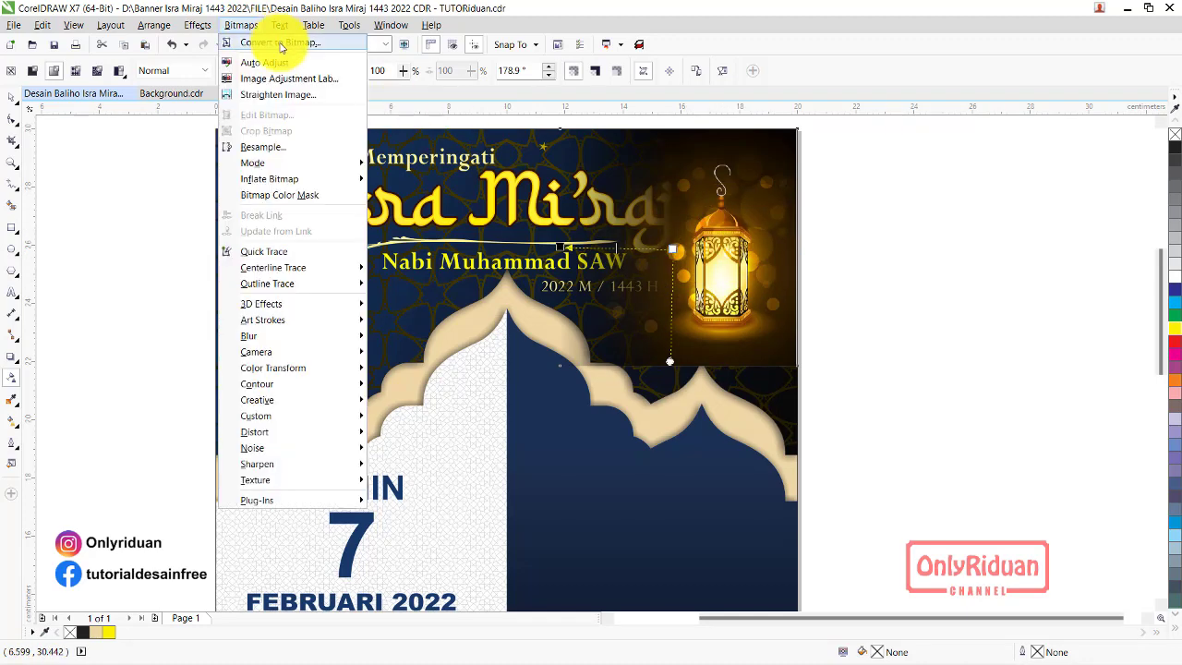
click(282, 46)
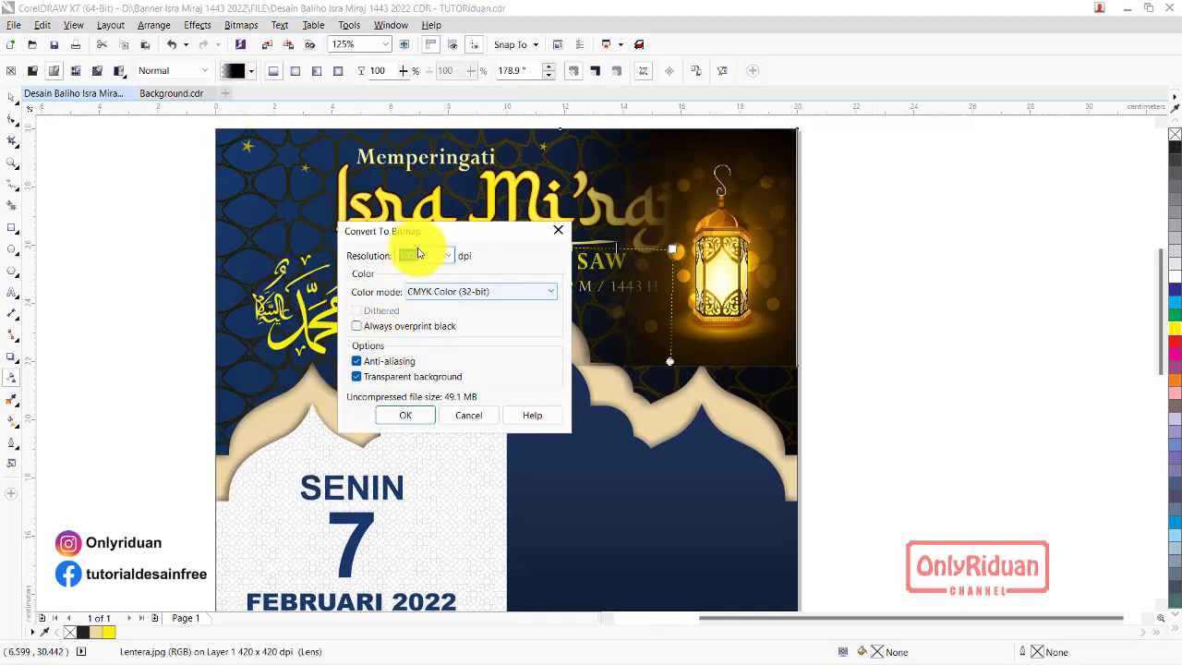
click(355, 377)
click(404, 415)
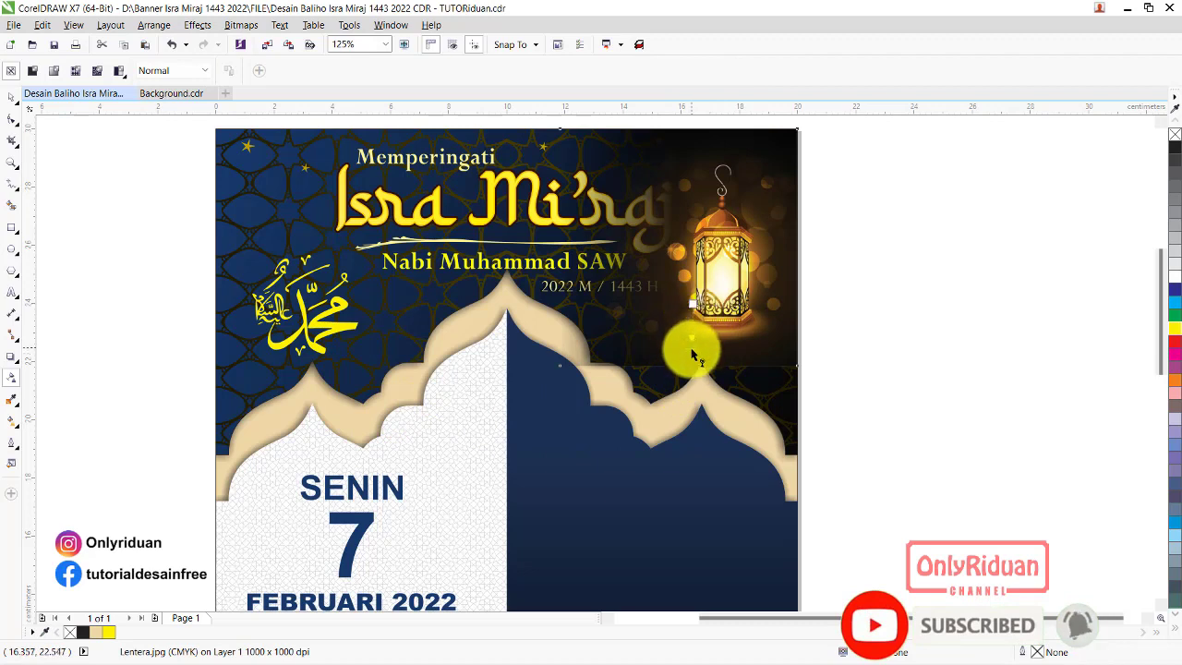
Fade the lantern image's lower edge into the banner pattern with a second linear transparency
drag(693, 370, 691, 366)
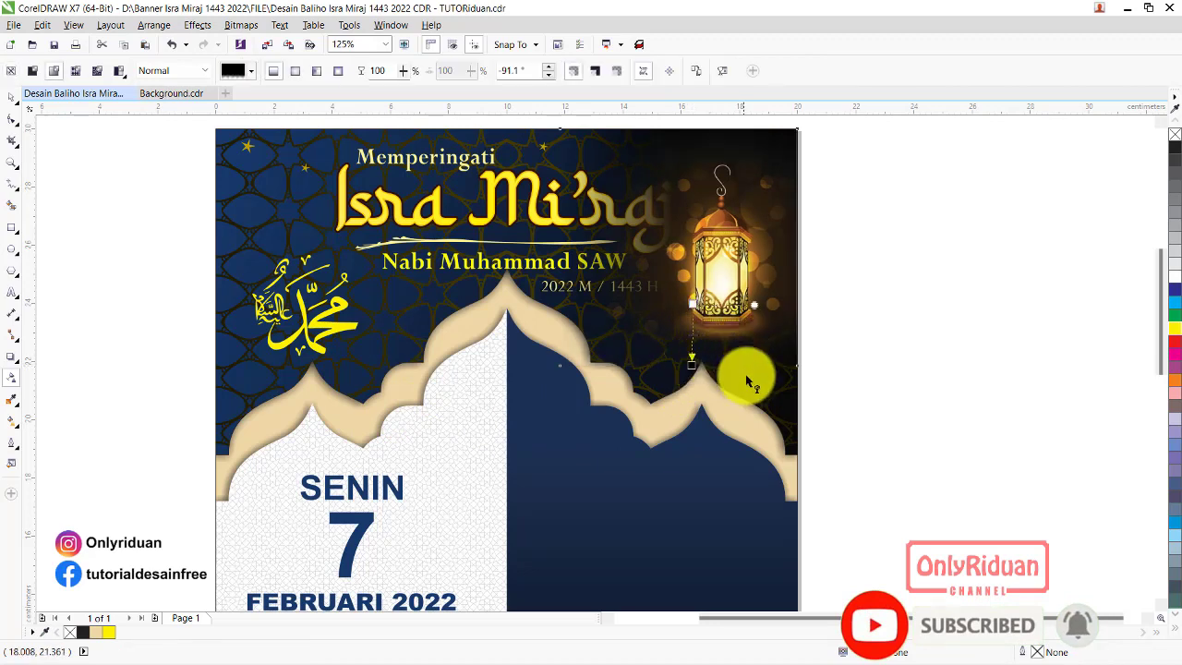
click(11, 96)
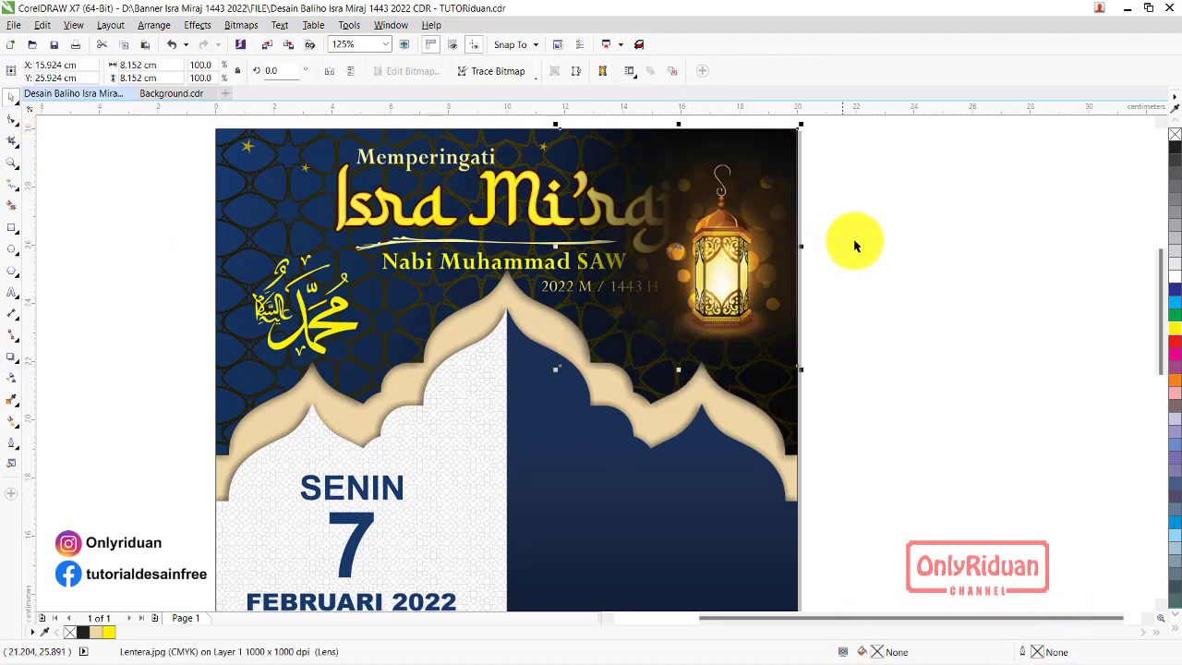
click(859, 238)
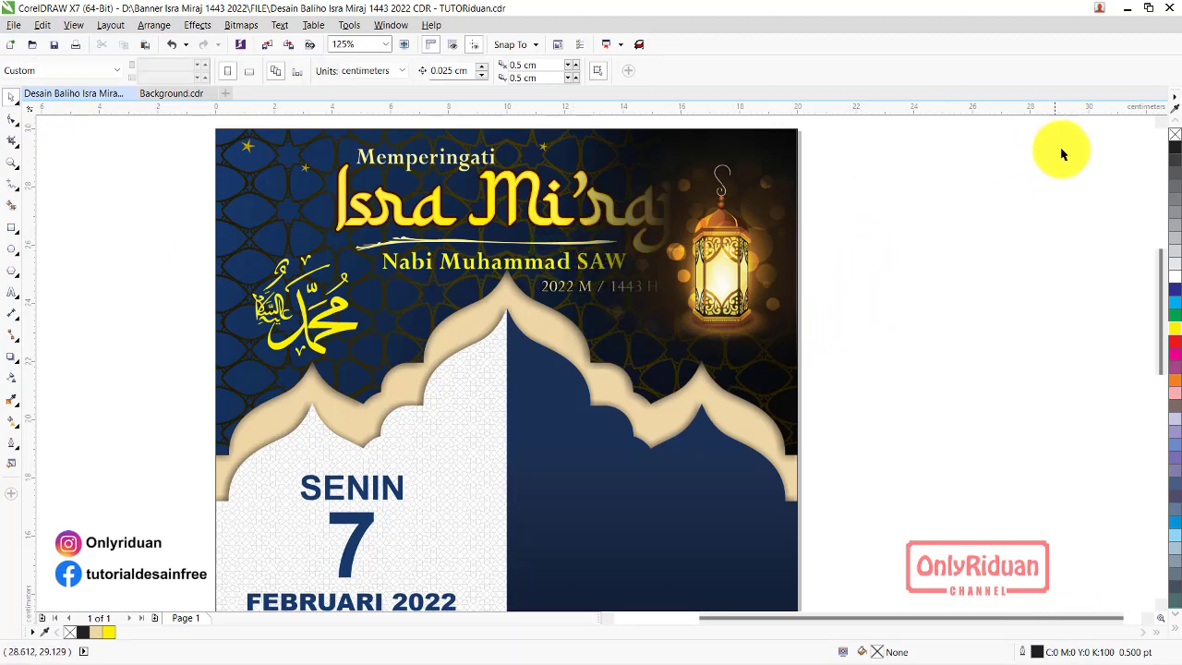
Bring the title texts, stars and crescent moon at the banner's top in front of the lantern image
click(1164, 129)
click(1163, 128)
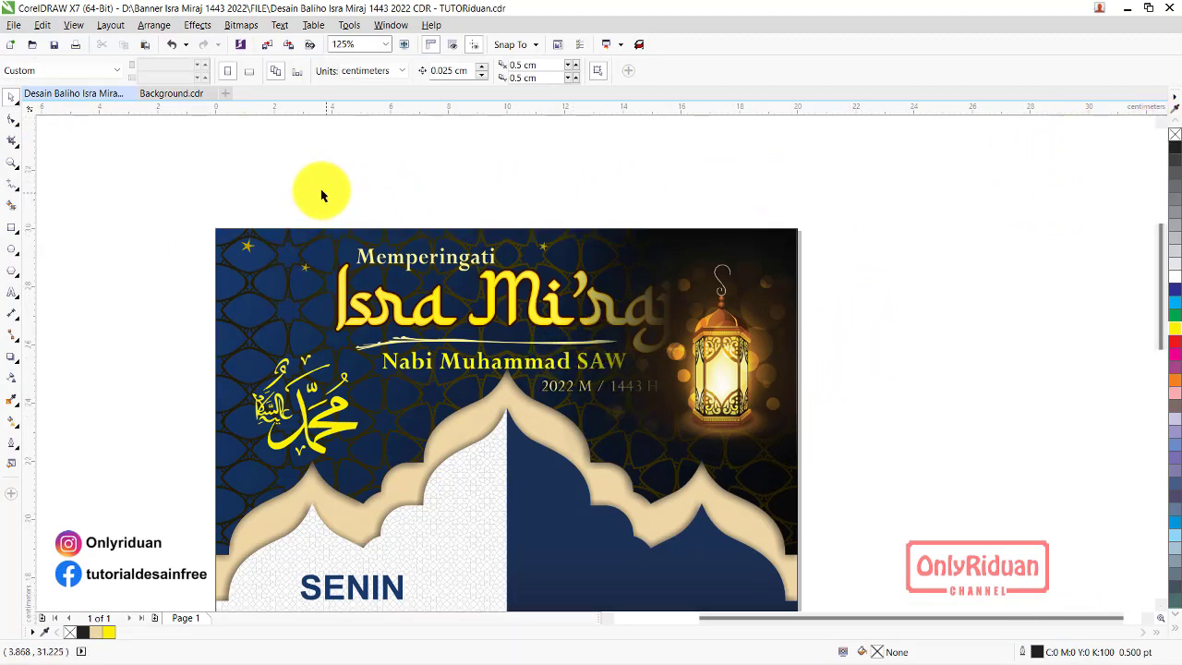
drag(317, 185, 839, 420)
key(ctrl+Home)
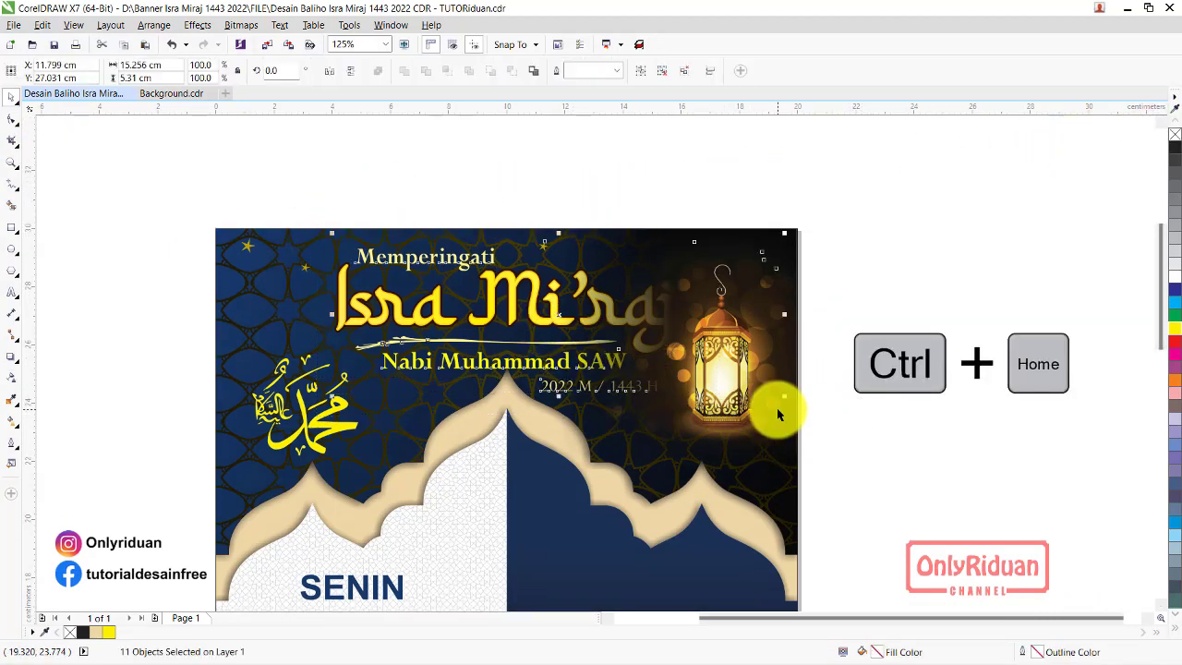
click(827, 365)
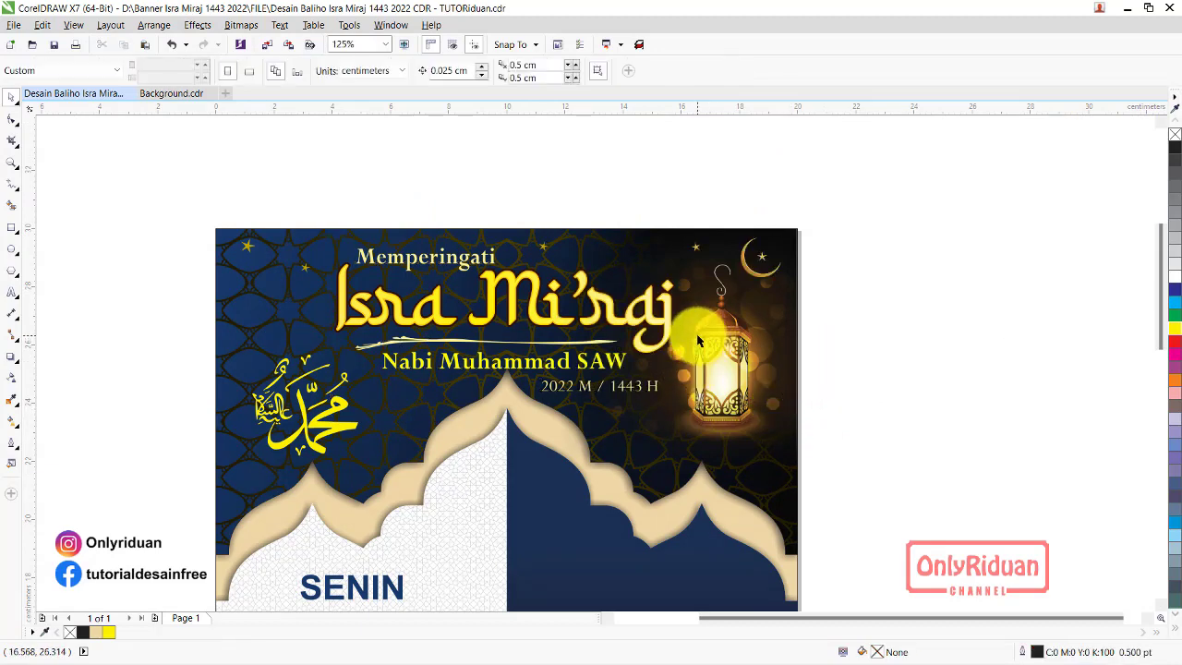
Import the speaker's cut-out PNG photo from the Banner Isra Miraj 1443 2022 folder, about 8.9 by 10.7 cm, onto the dark blue panel
scroll(690, 325, down, 2)
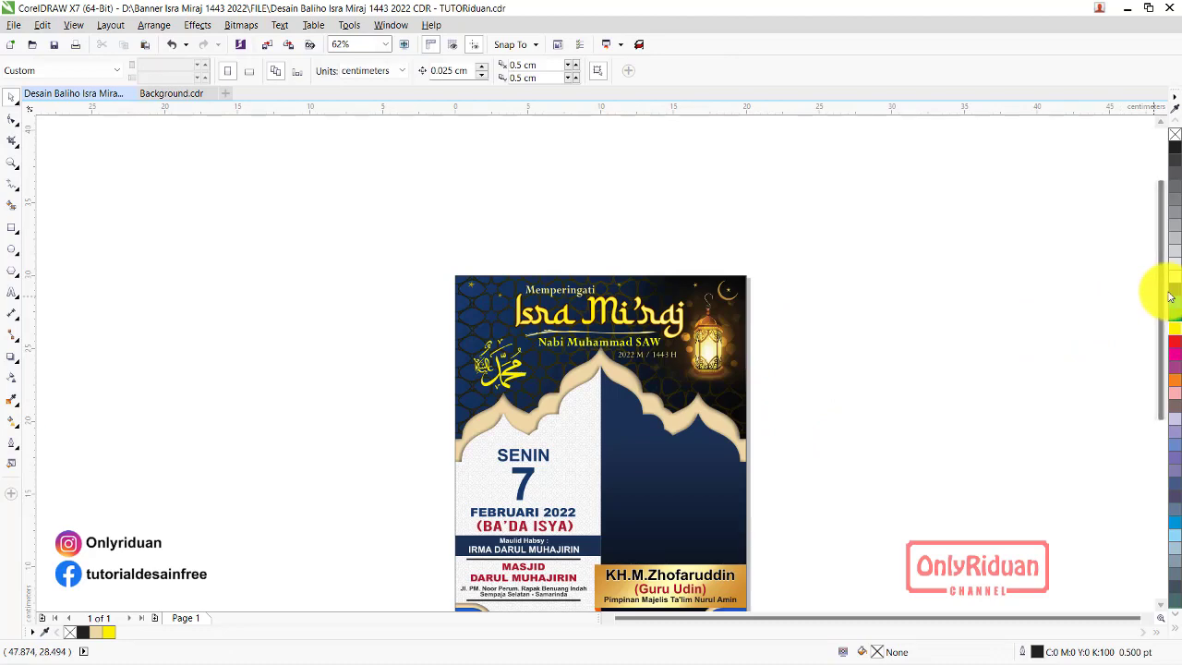
scroll(1163, 338, down, 3)
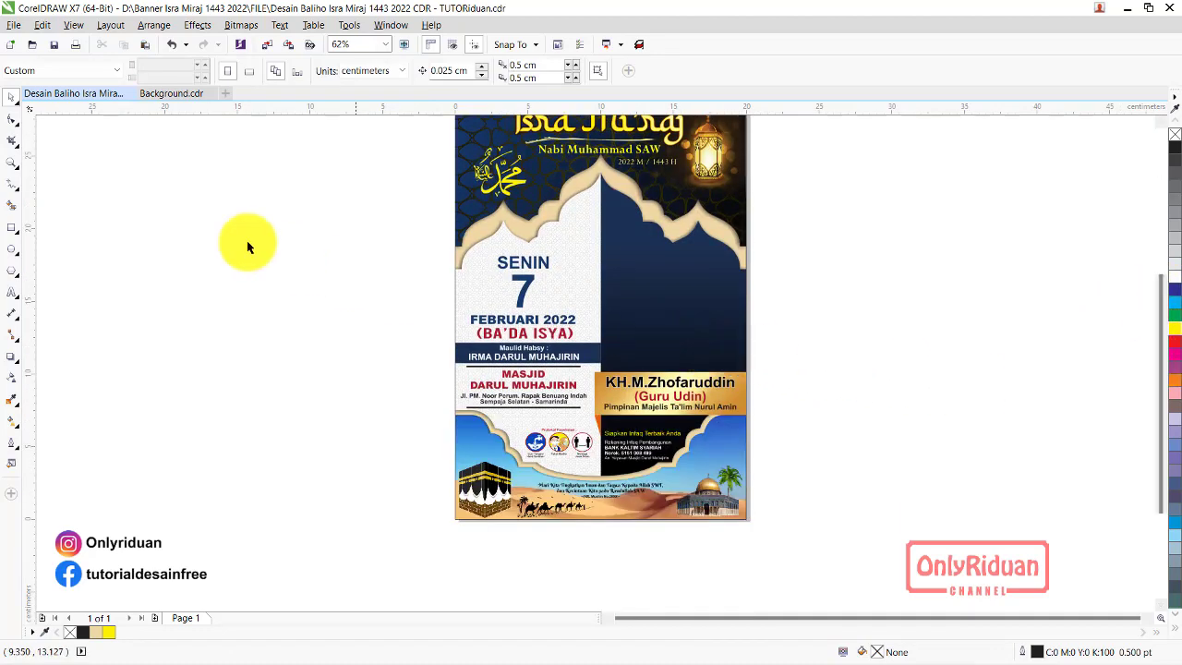
click(14, 25)
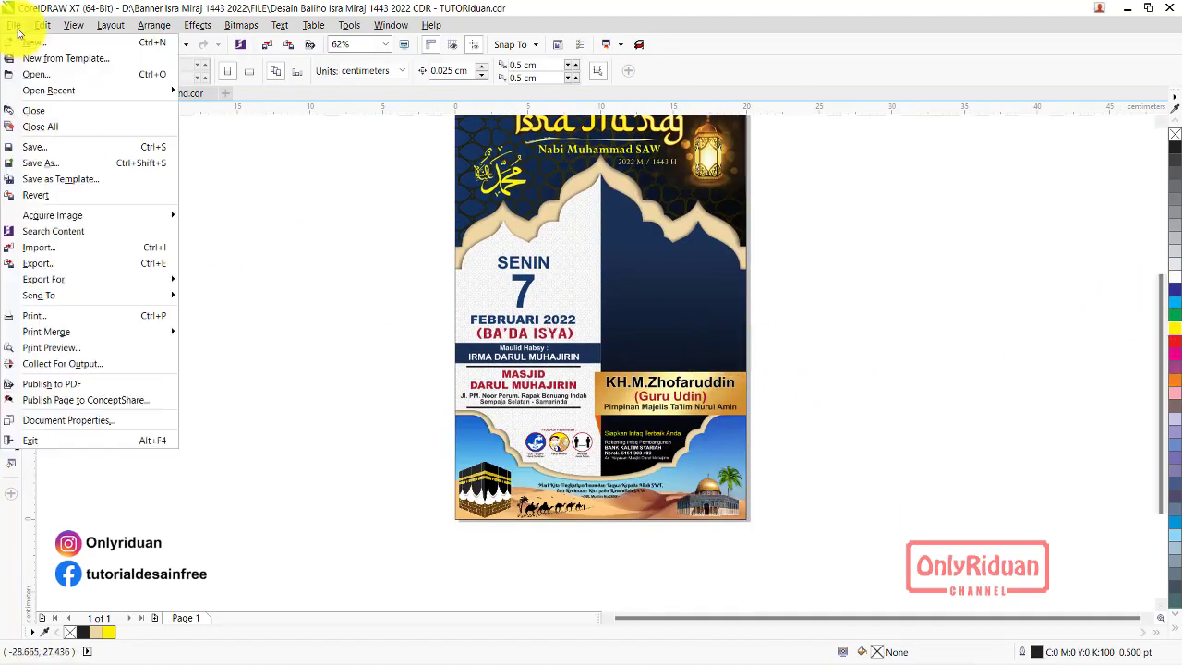
click(48, 245)
click(298, 416)
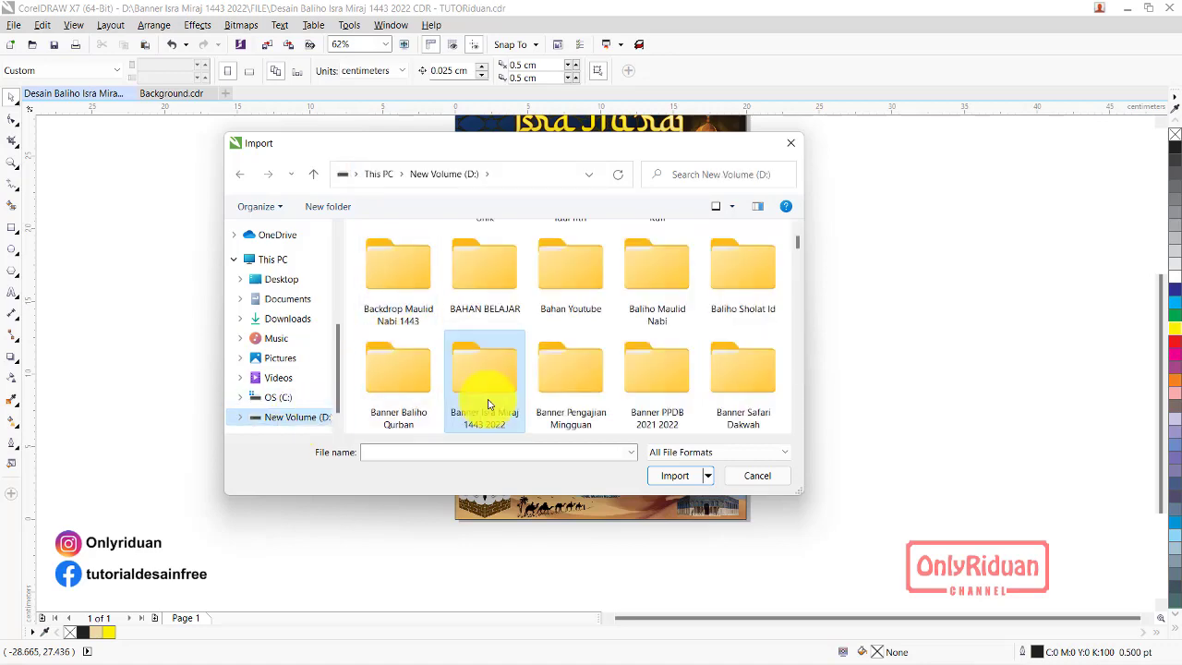
double_click(497, 386)
click(406, 386)
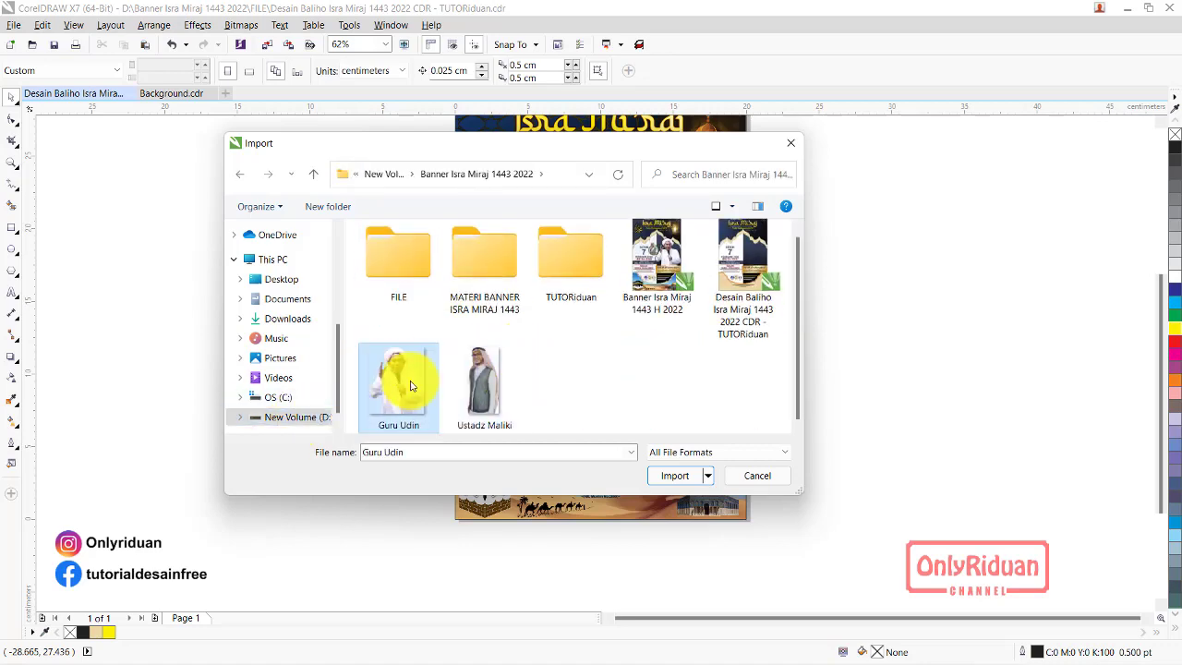
click(672, 476)
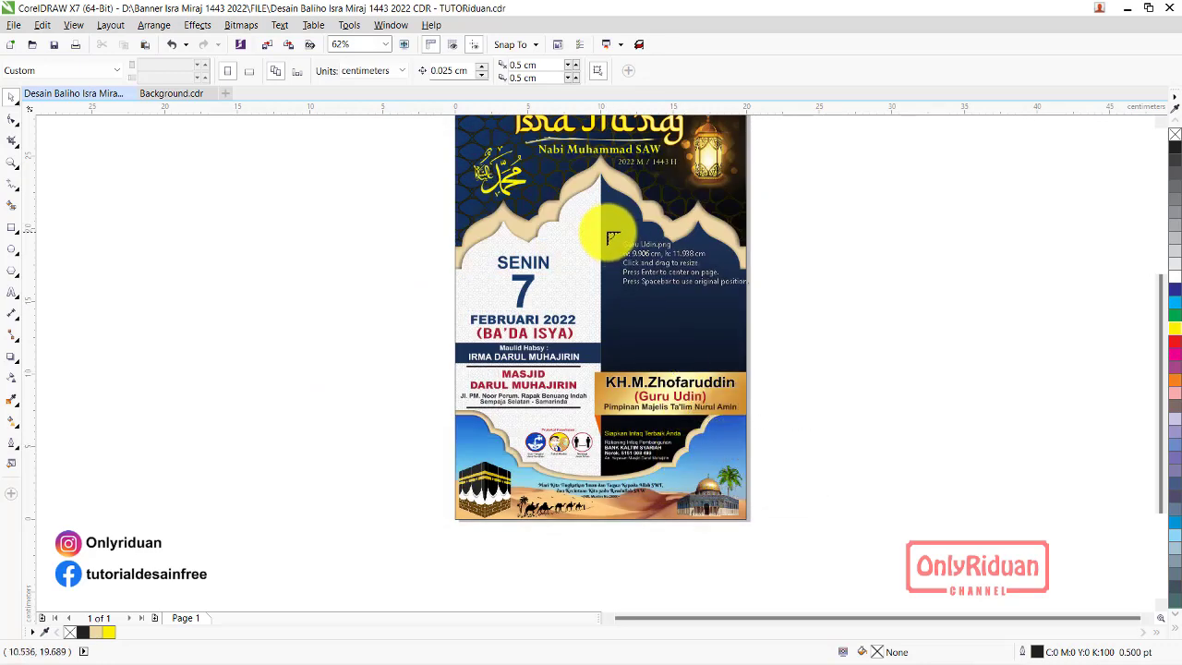
drag(610, 231, 758, 376)
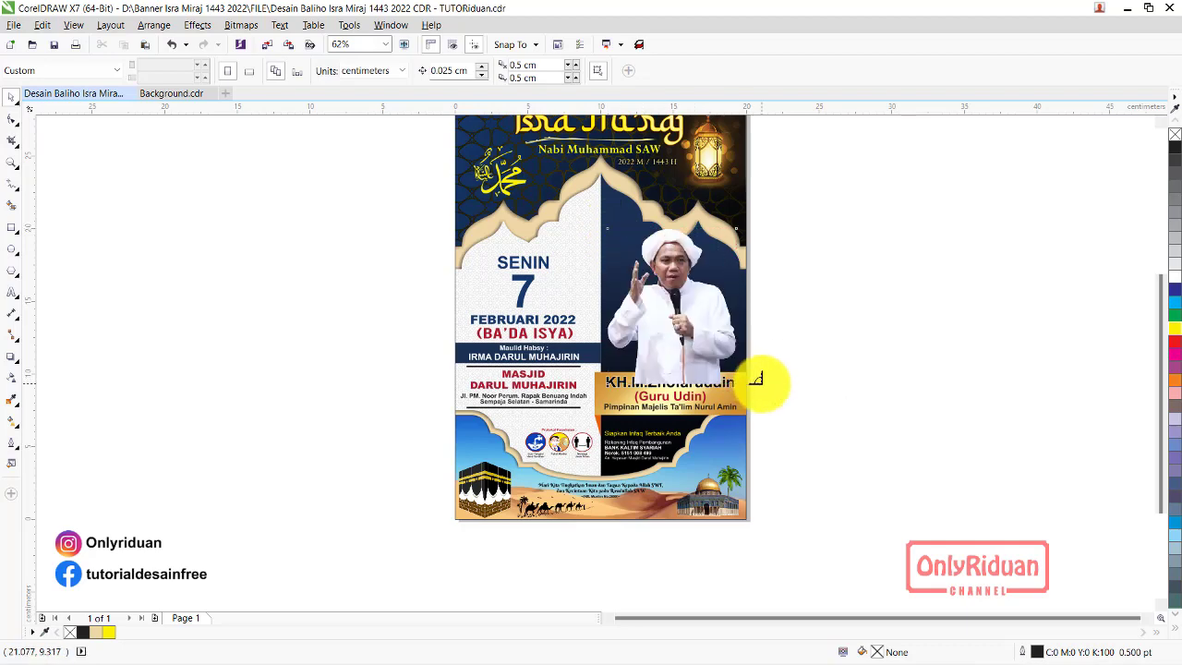
Bring the gold nameplate and its text lines to the front, over the lower edge of the speaker's photo
scroll(746, 329, up, 1)
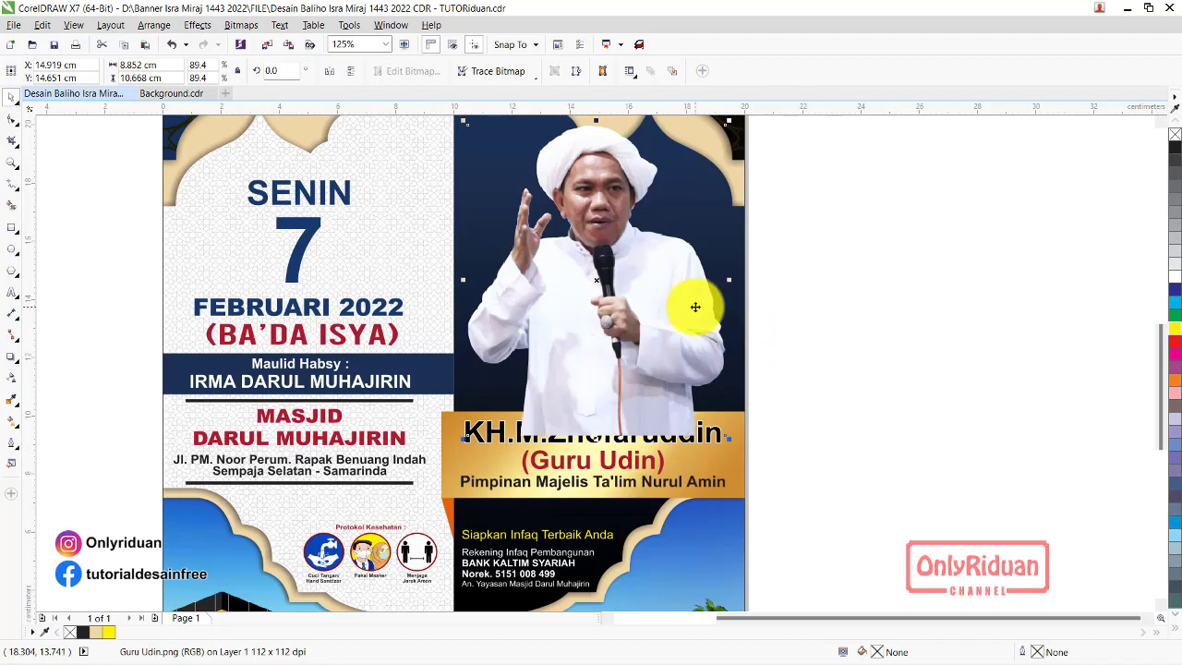
scroll(723, 316, down, 1)
click(771, 425)
scroll(764, 423, up, 1)
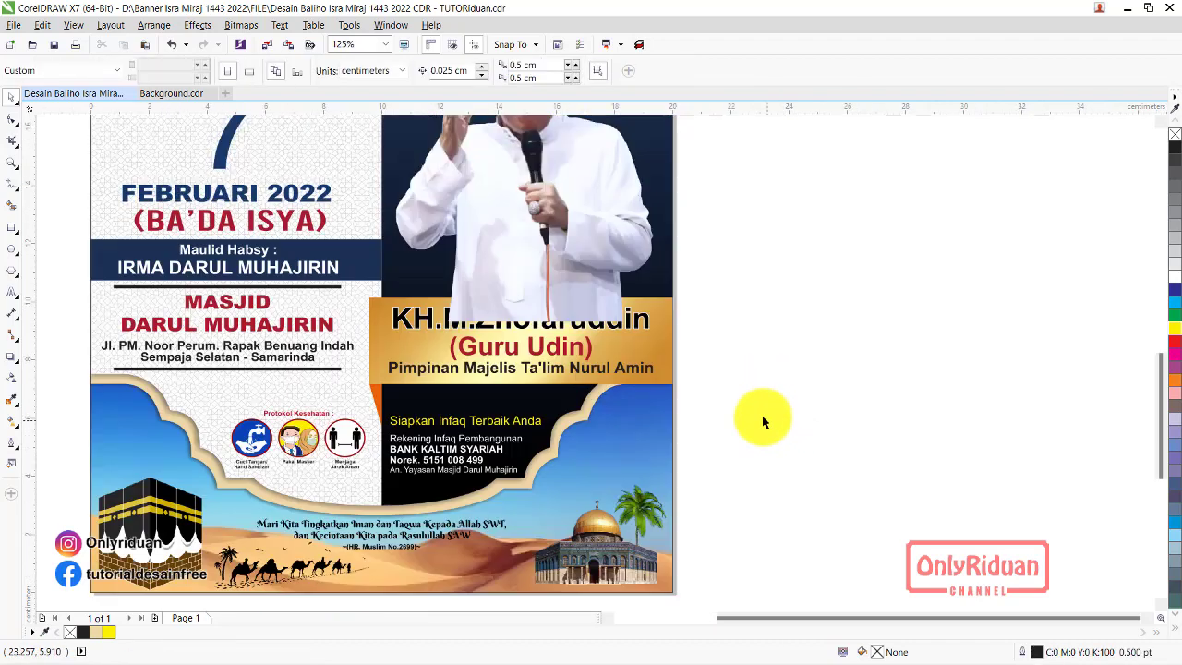
drag(736, 402, 340, 268)
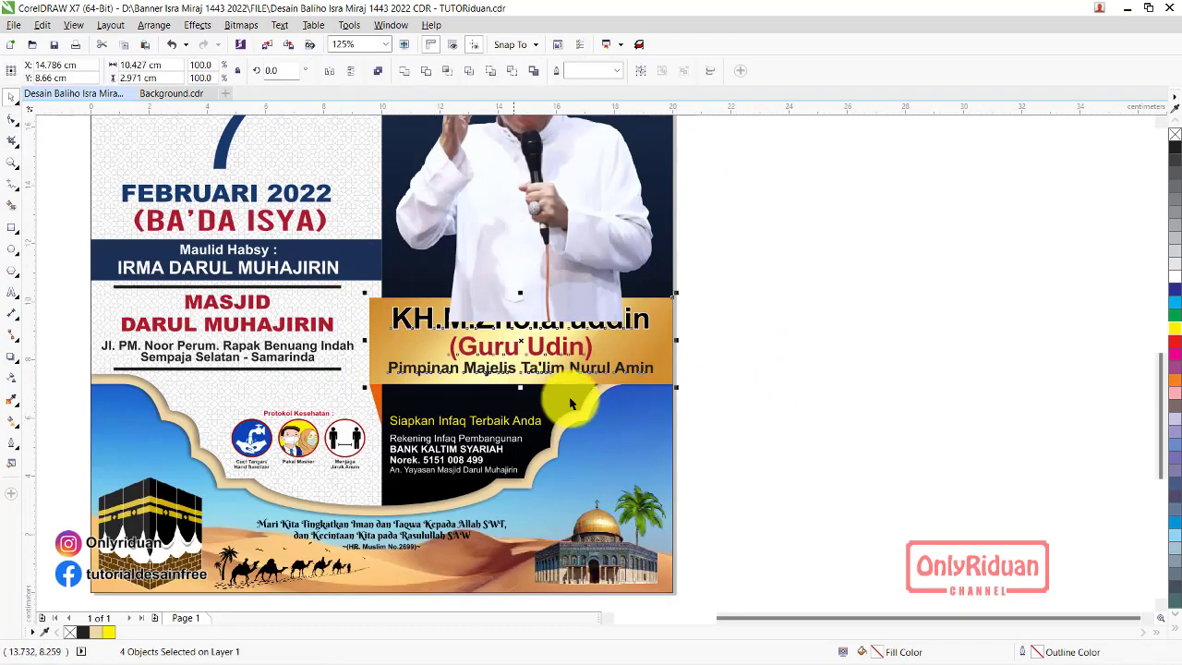
click(784, 374)
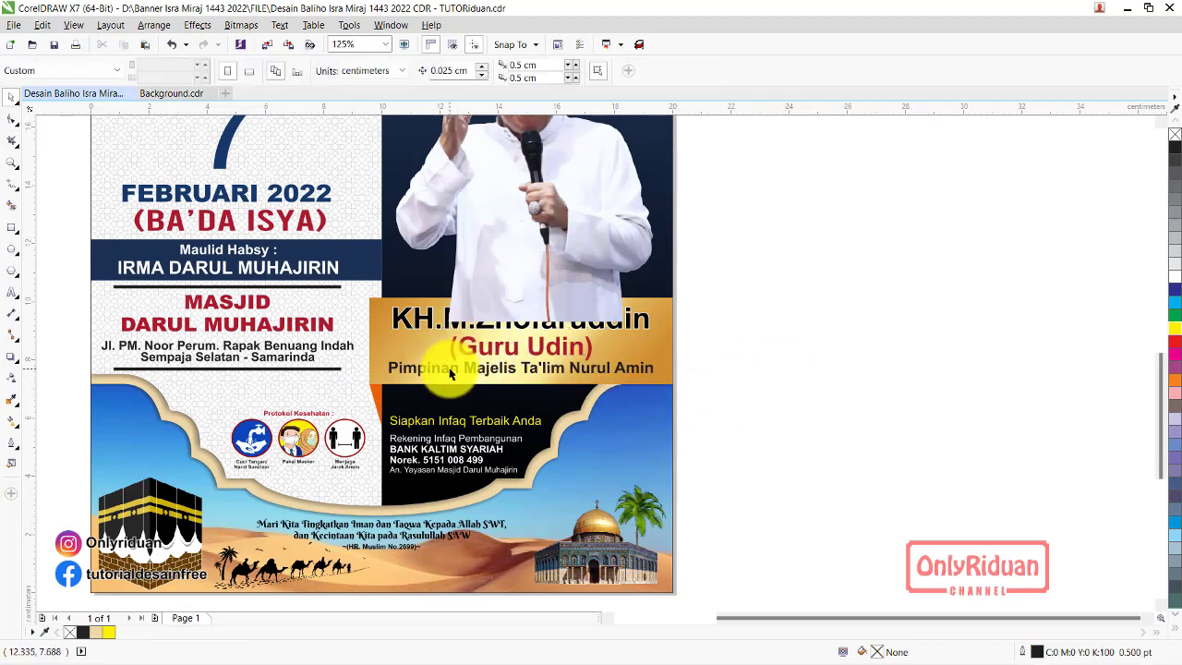
drag(725, 397, 344, 275)
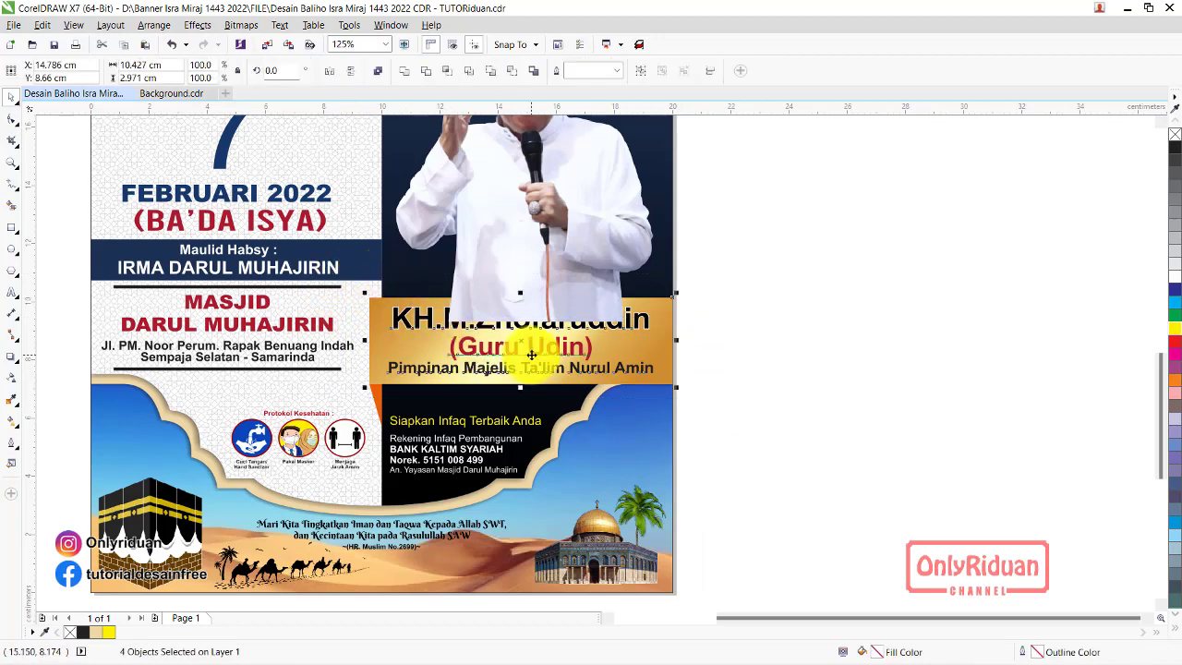
right_click(528, 348)
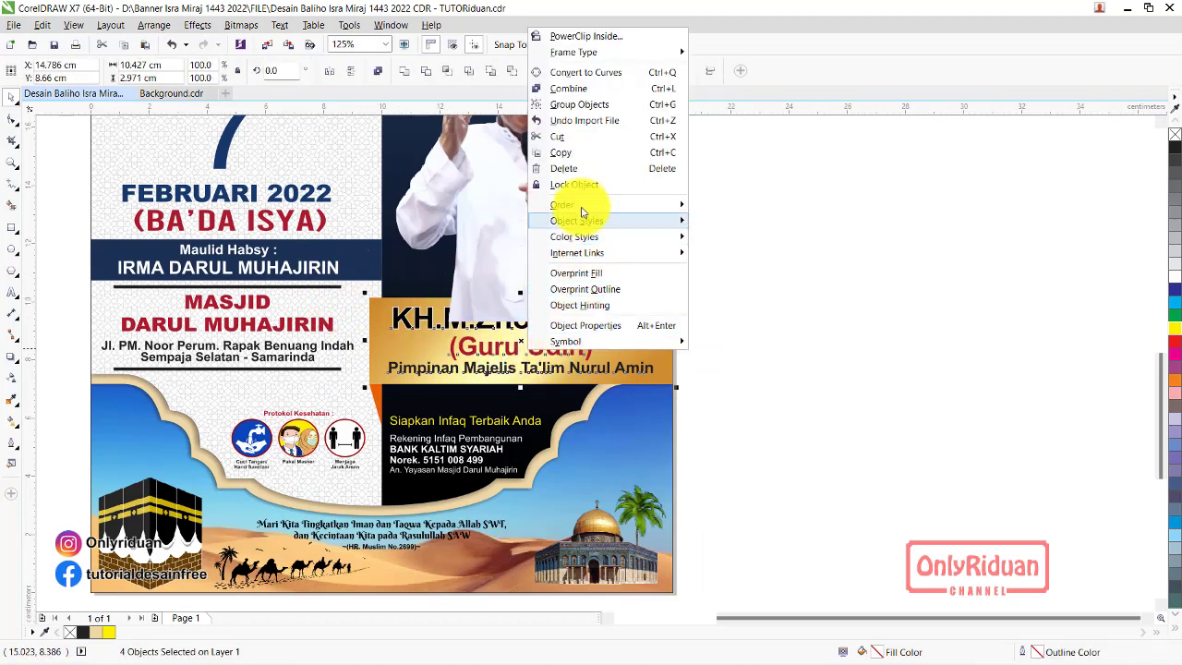
mouse_move(581, 205)
click(712, 205)
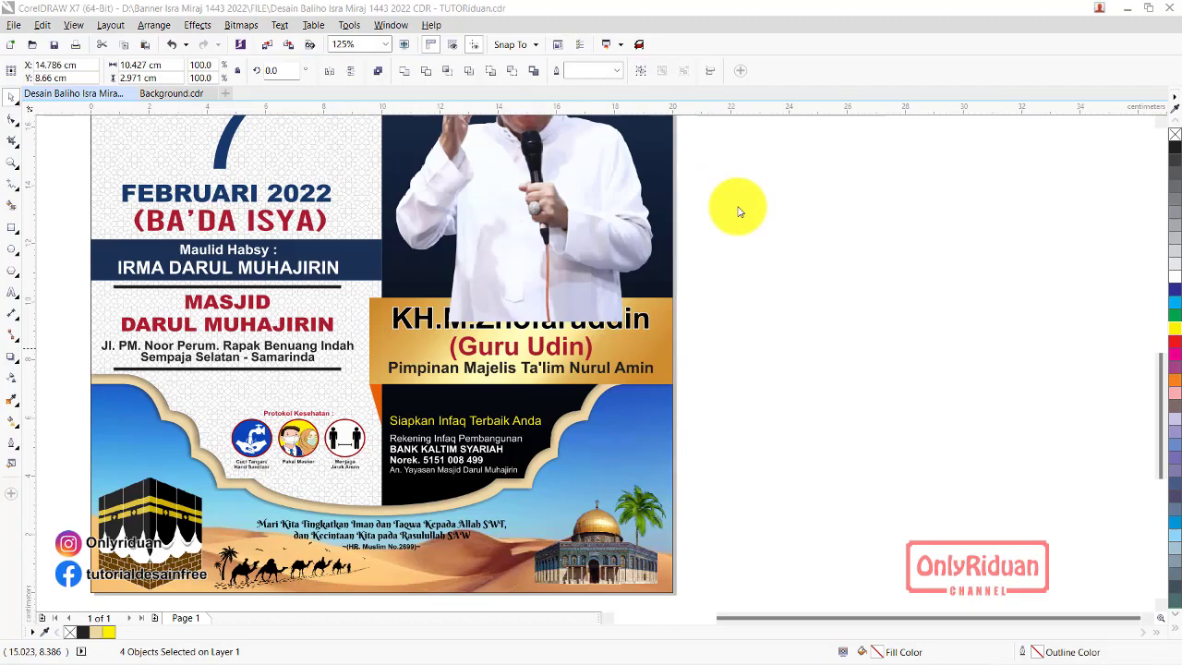
click(747, 298)
scroll(1002, 290, down, 2)
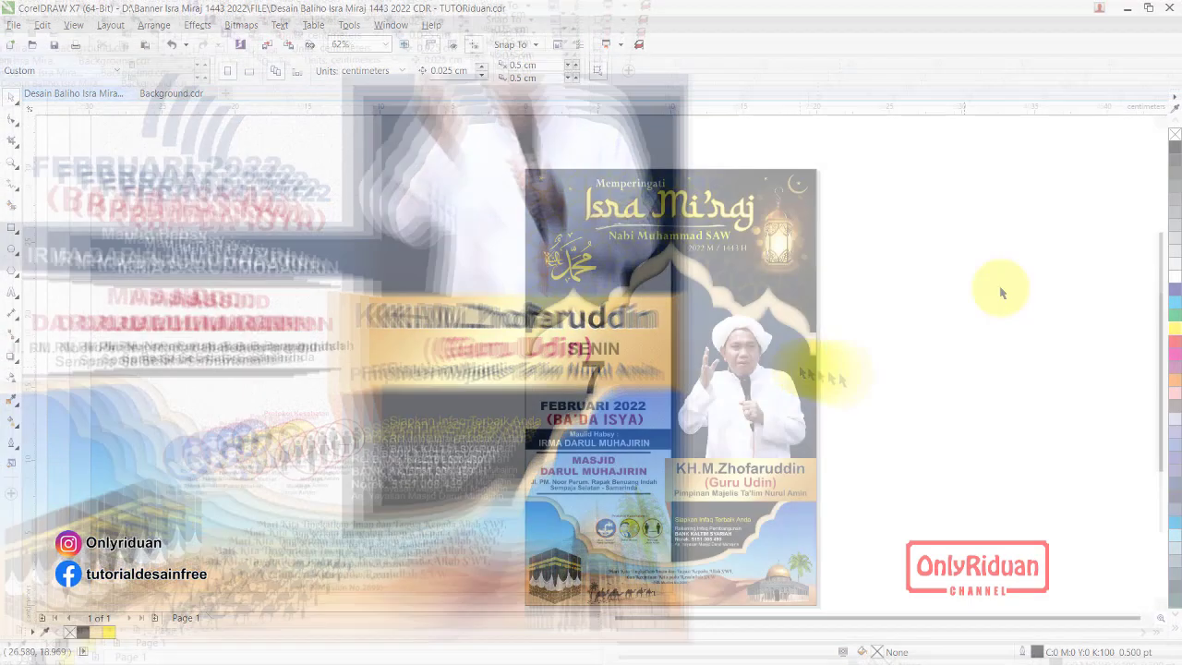
Apply a drop shadow with the Small Glow preset to the dark brown outline text behind the Isra Mi'raj title
scroll(697, 201, up, 4)
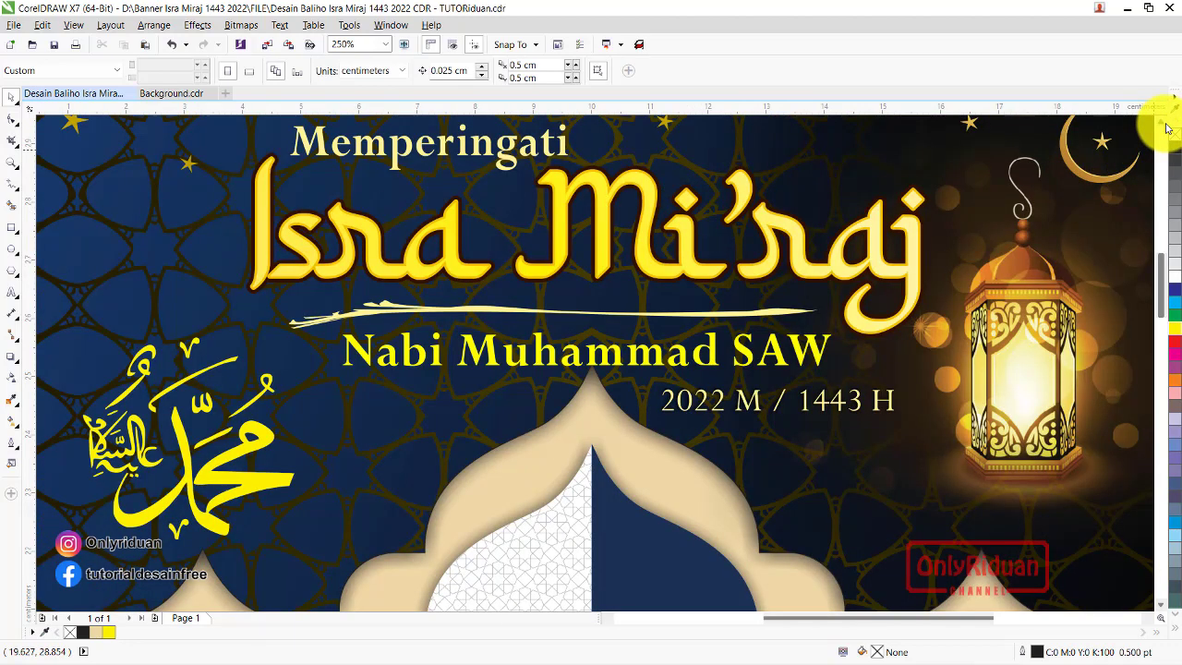
scroll(957, 166, up, 1)
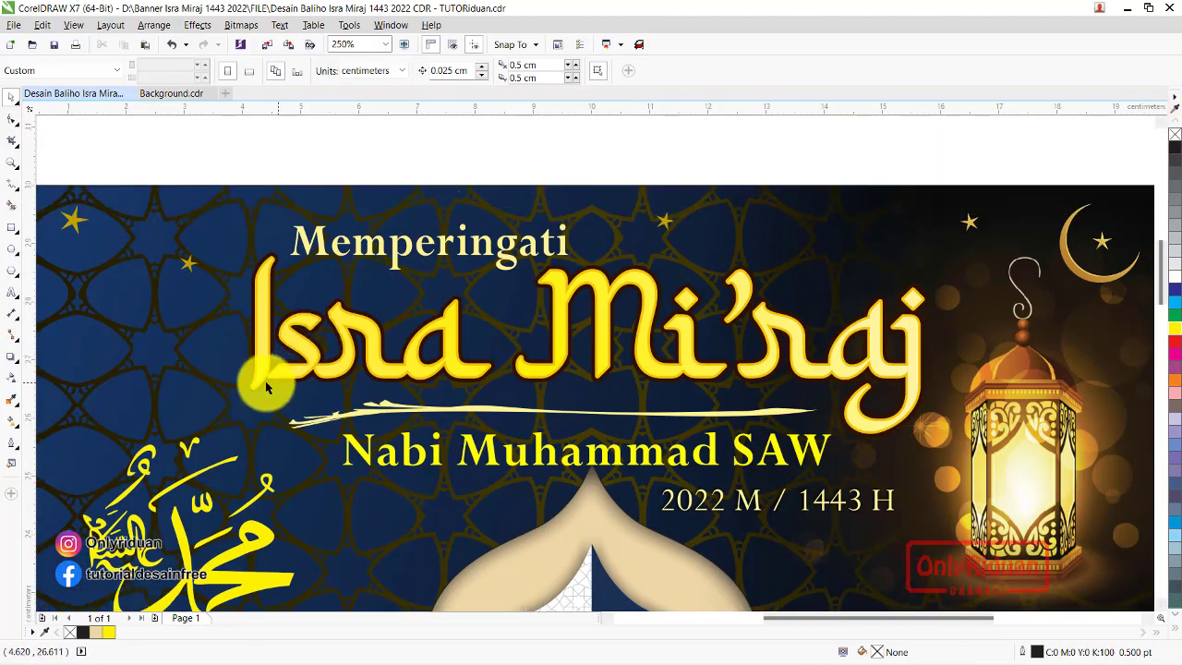
scroll(265, 381, up, 4)
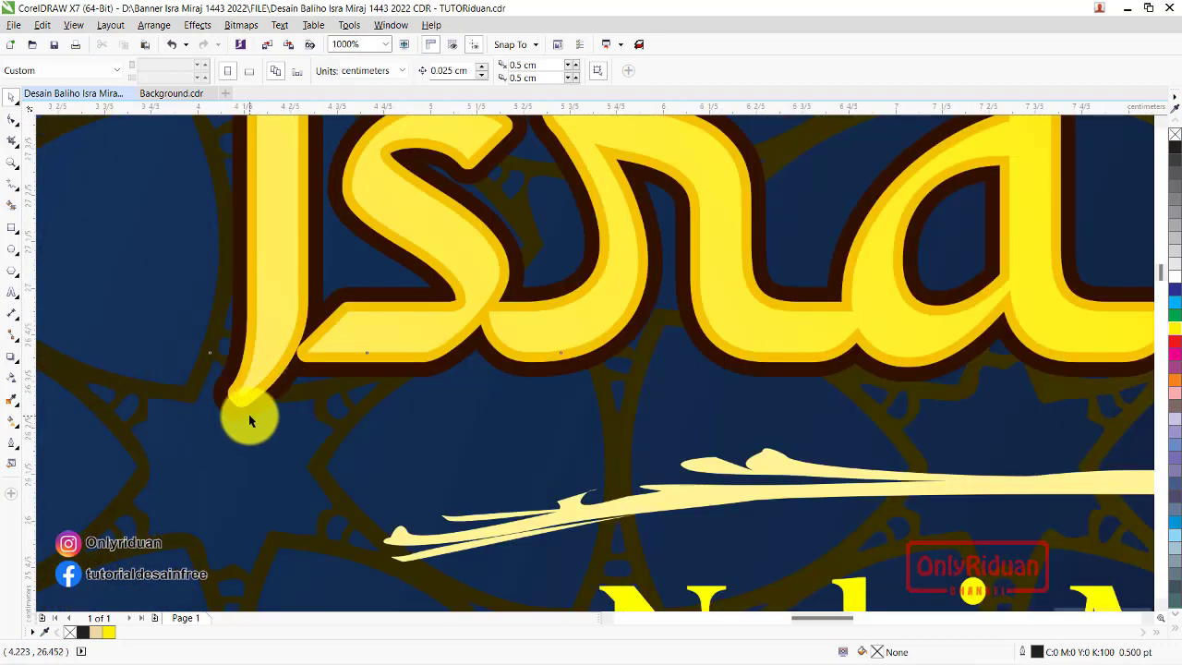
click(248, 418)
click(9, 361)
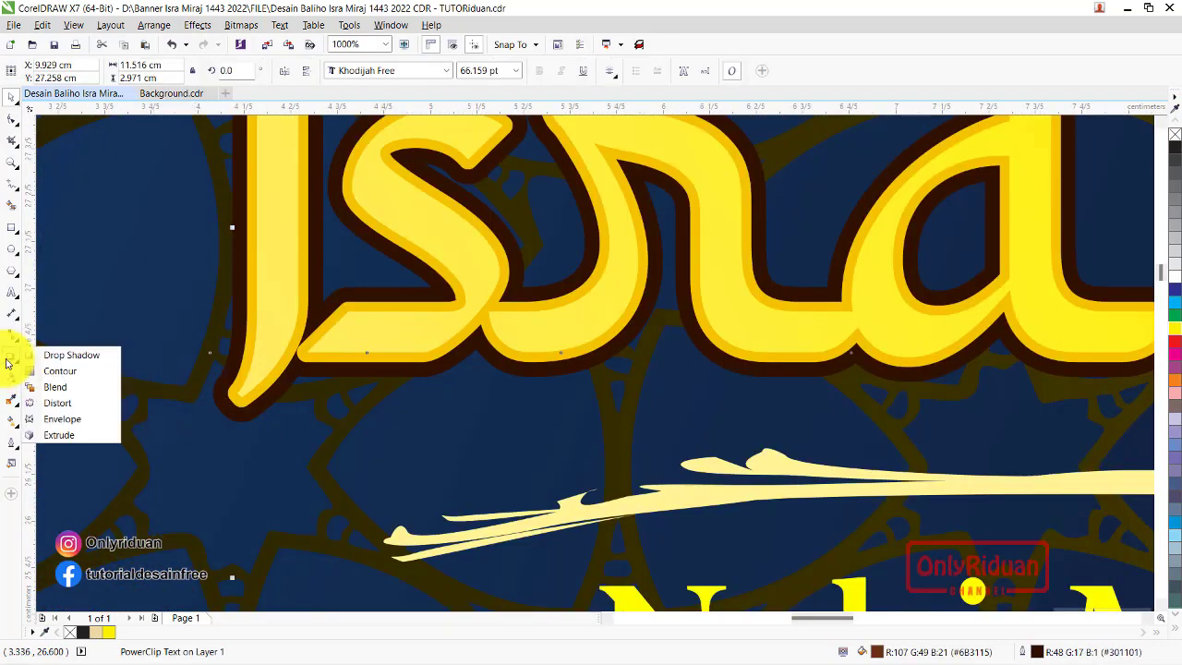
click(59, 372)
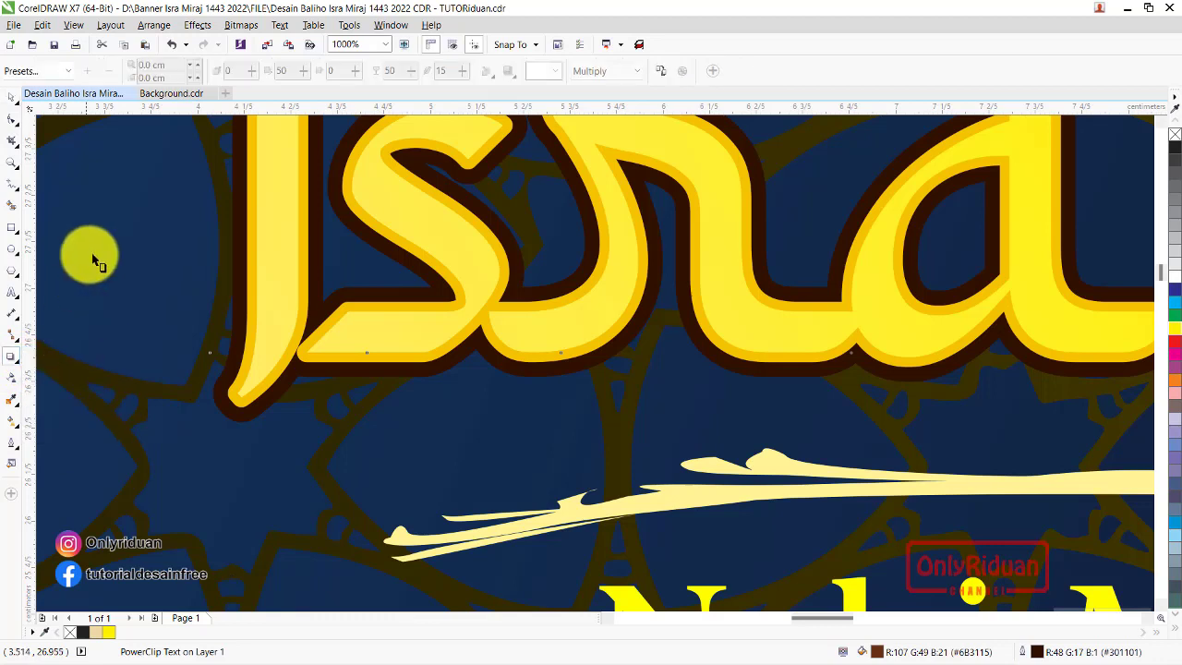
click(58, 70)
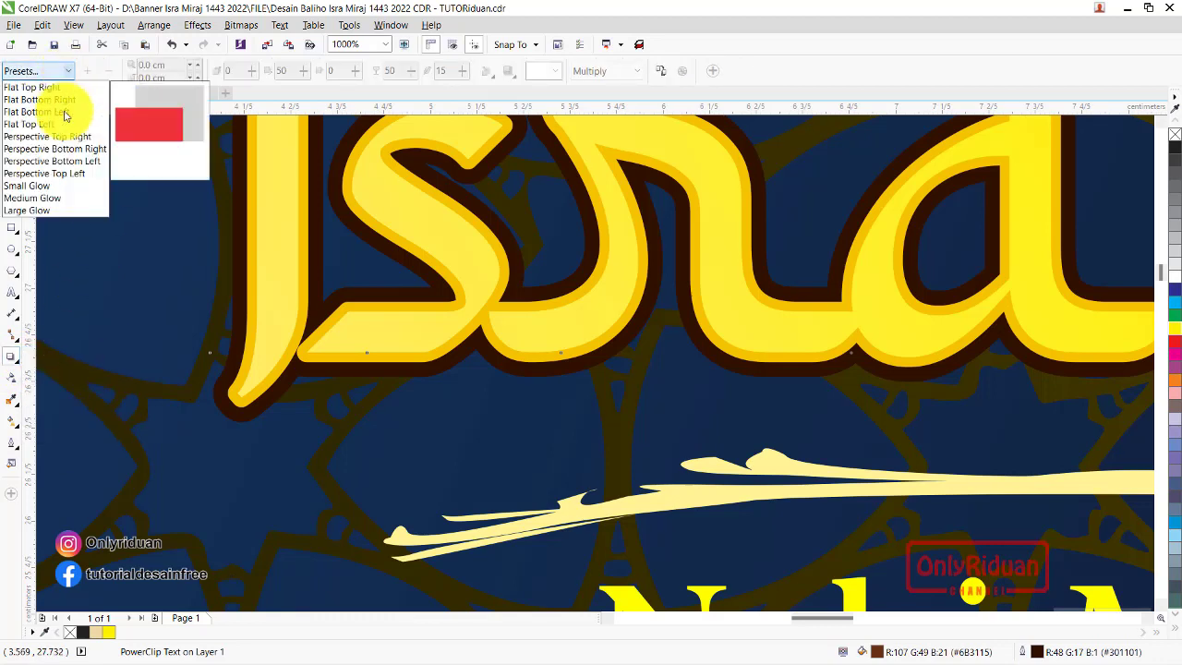
click(37, 188)
Set the title glow's colour to yellow, its feathering to 5 and its opacity to 40
click(543, 73)
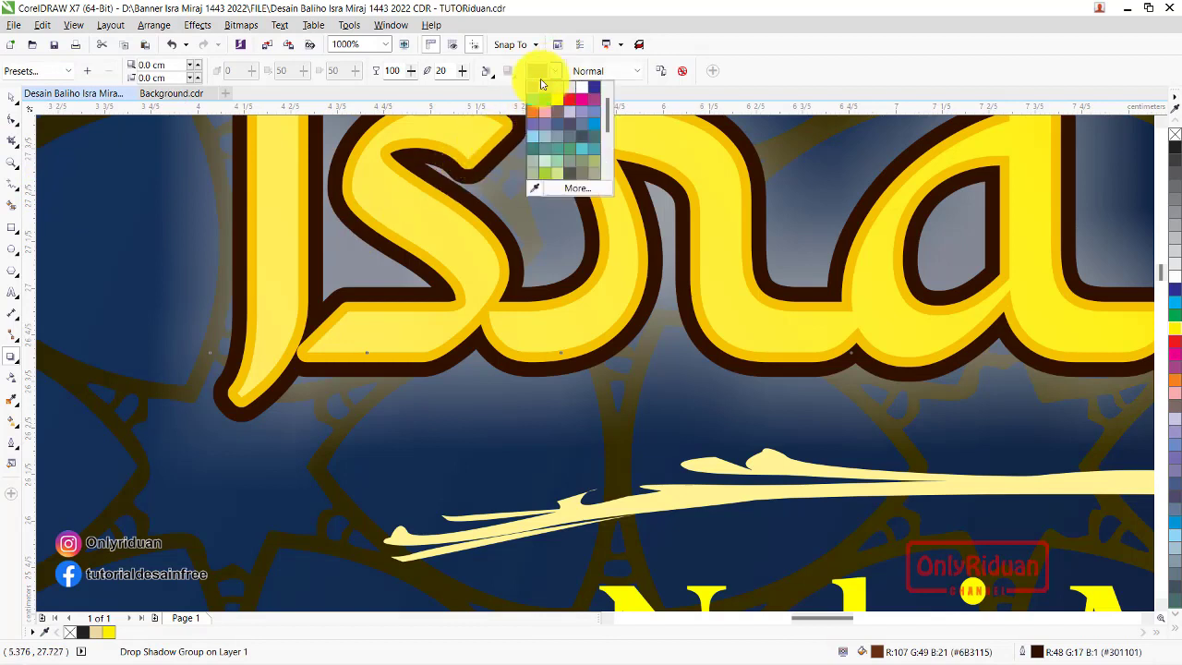
click(558, 103)
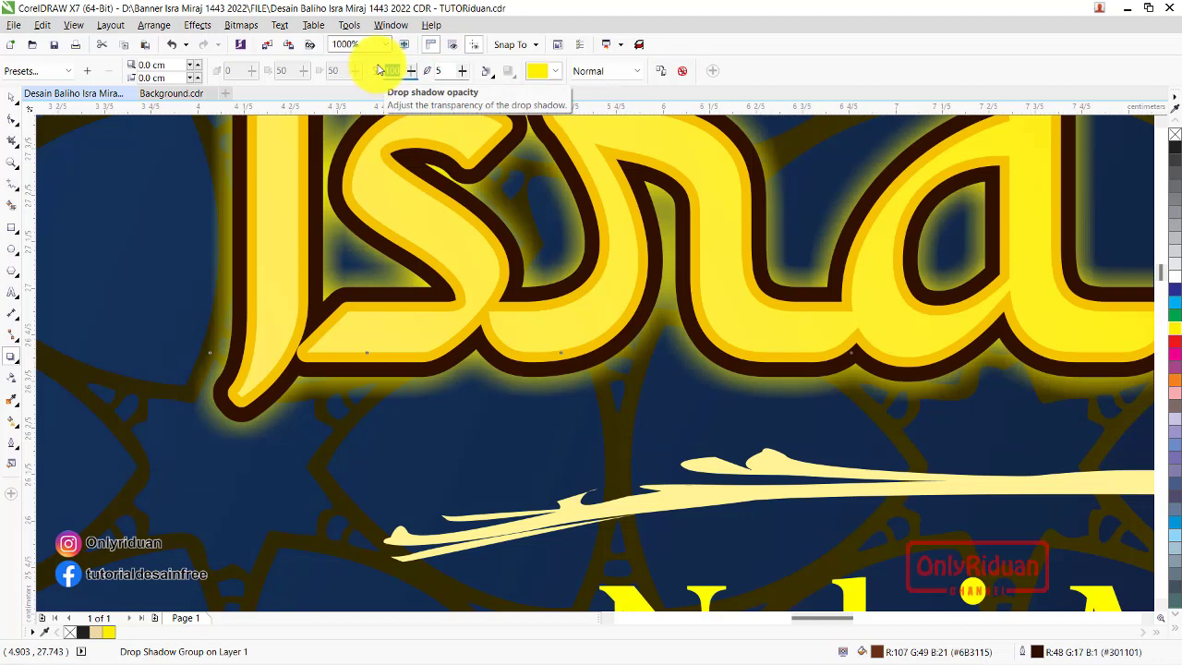
text(1)
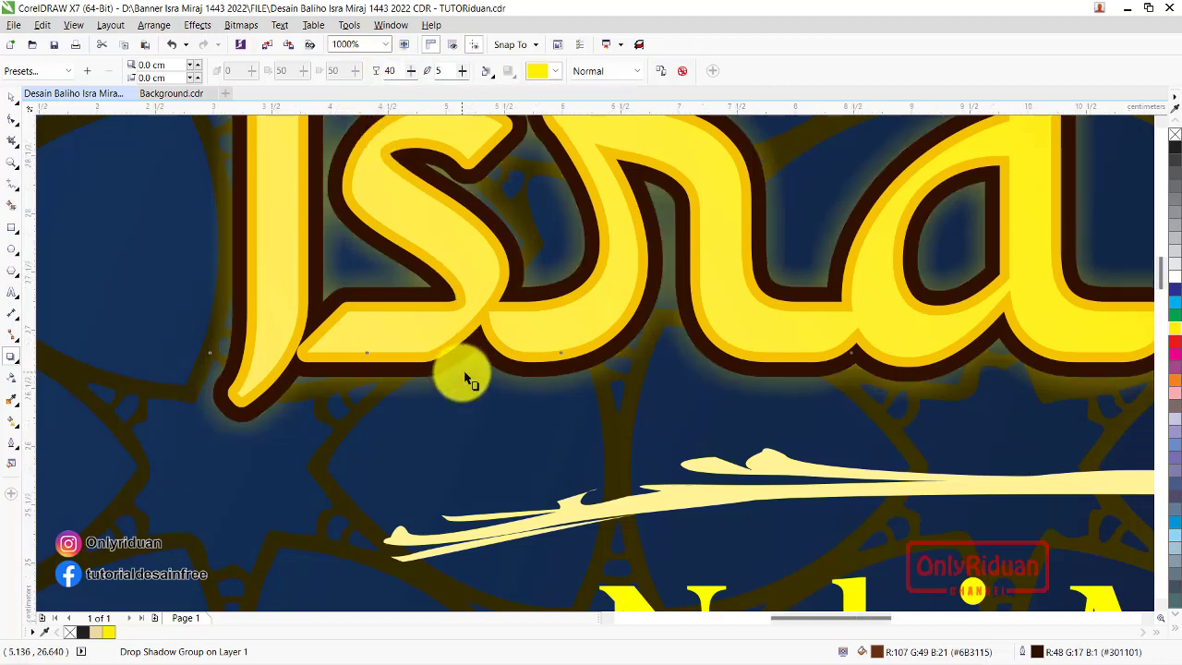
Open the opacity value of the Isra Mi'raj title's glow for editing
scroll(469, 375, down, 4)
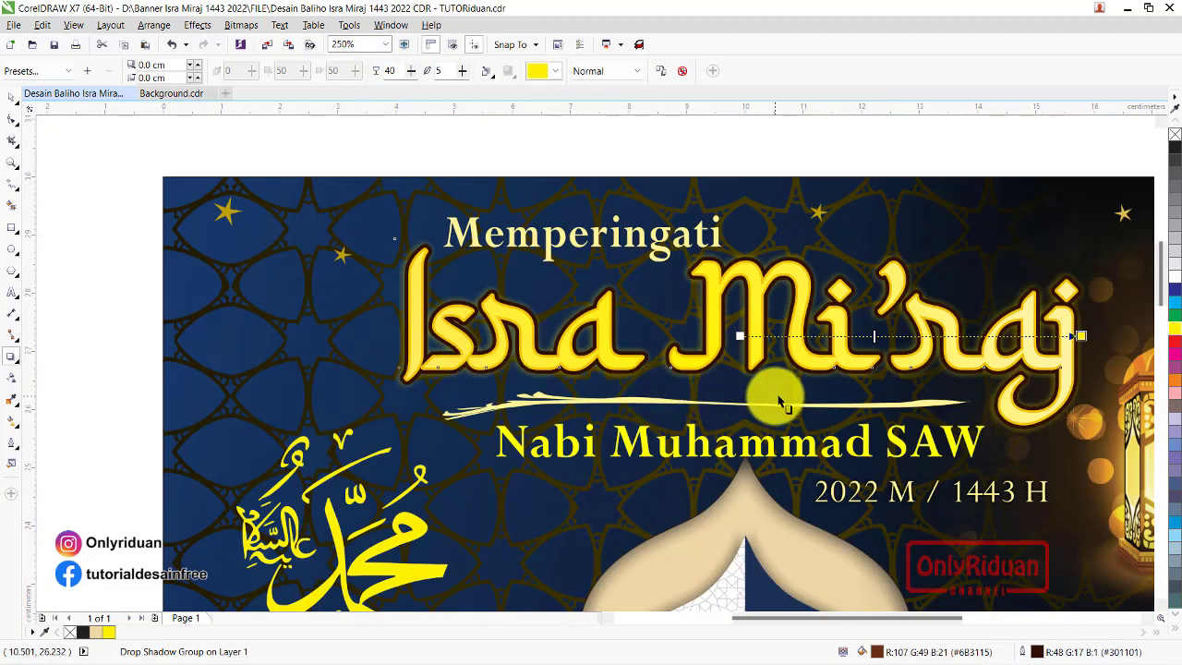
double_click(381, 71)
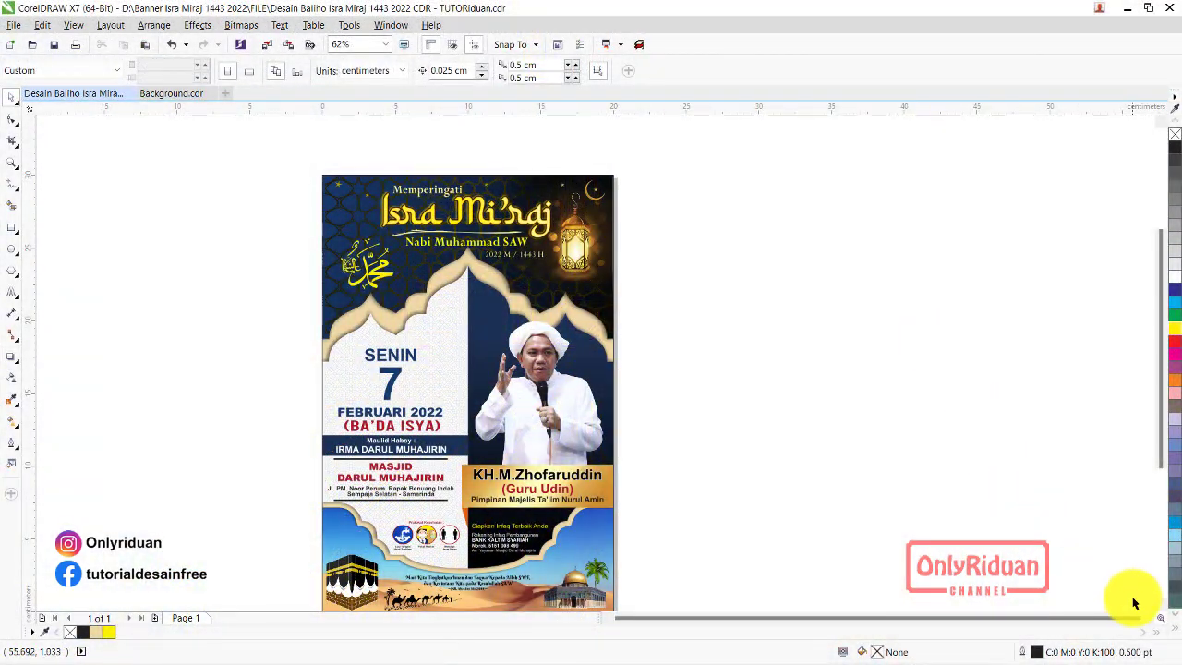
Start a white outline 2 pt wide on the blue SENIN text above the date
scroll(1161, 605, down, 3)
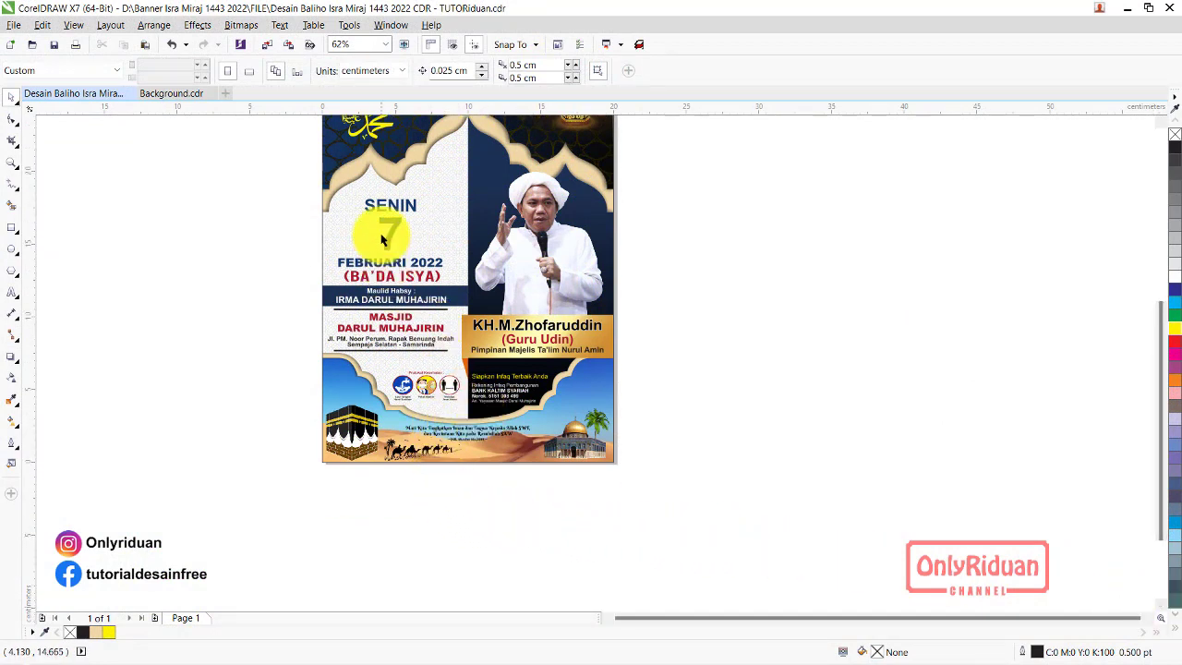
scroll(456, 179, up, 3)
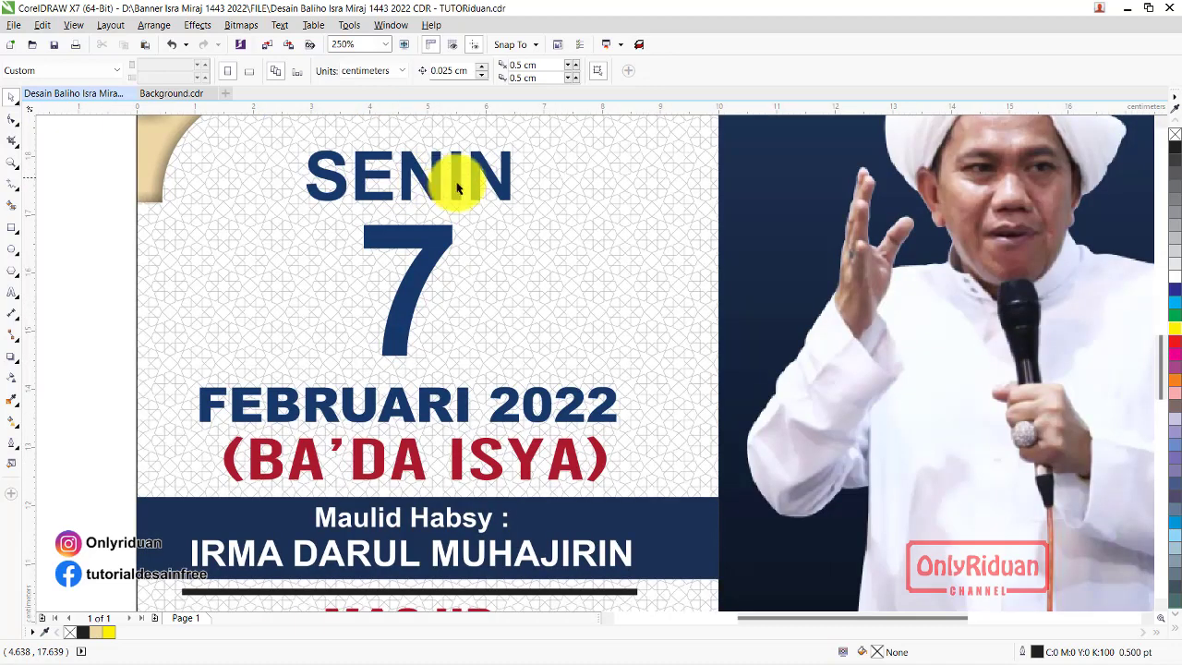
scroll(456, 179, up, 2)
click(453, 175)
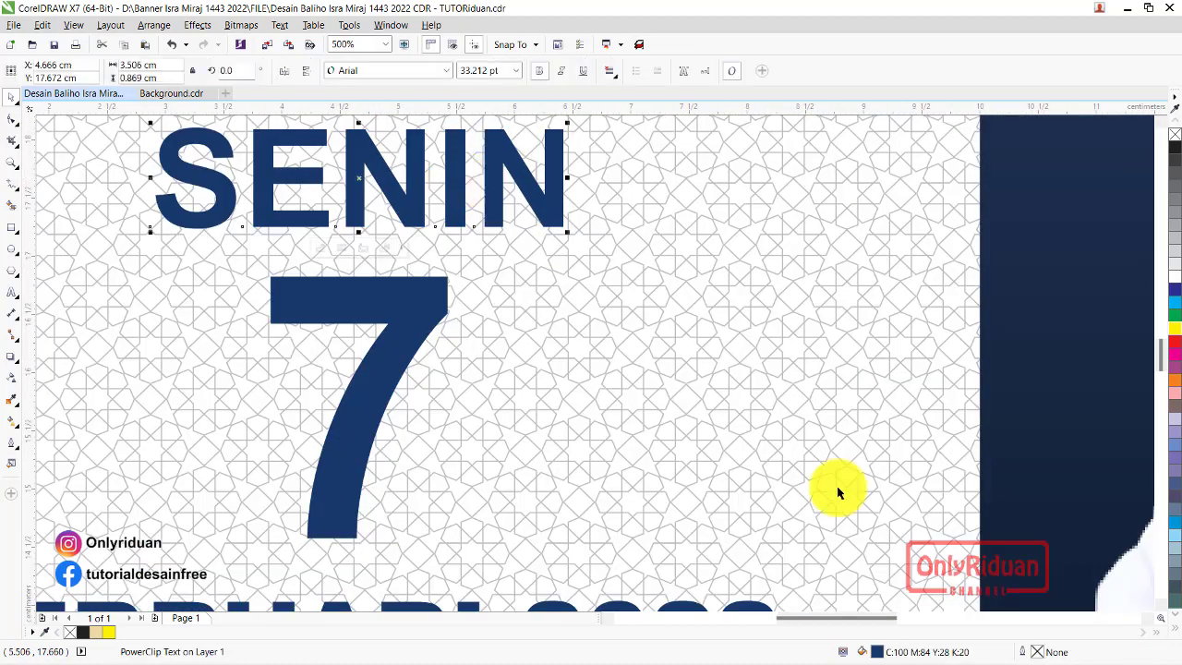
double_click(1038, 653)
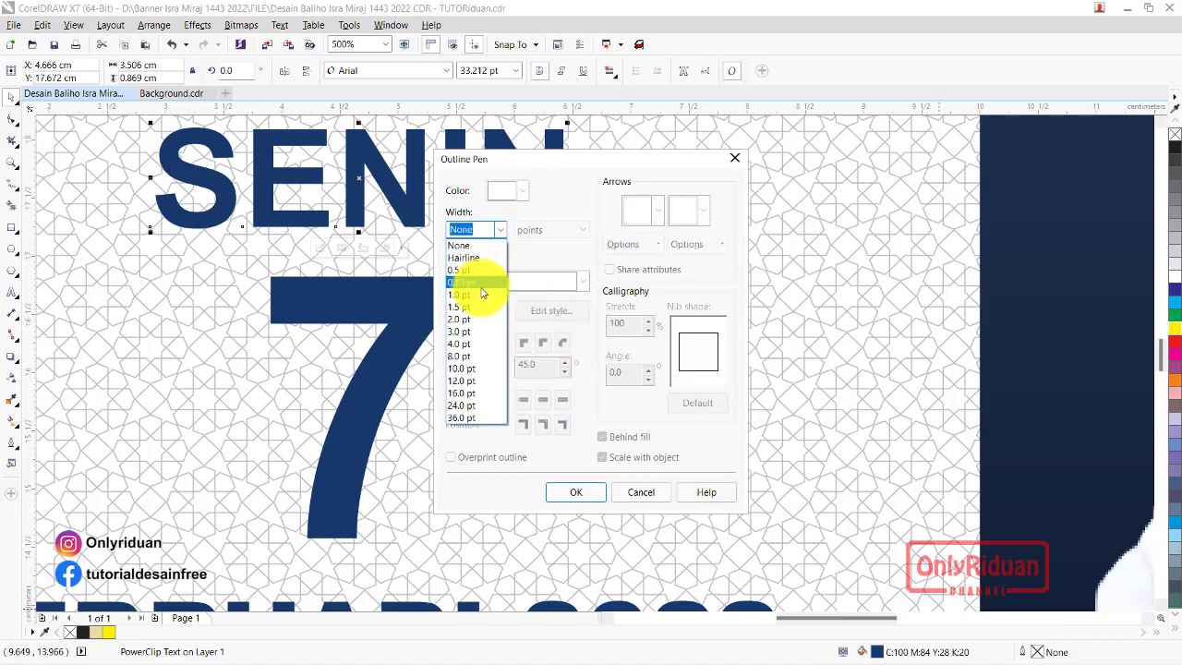
click(529, 191)
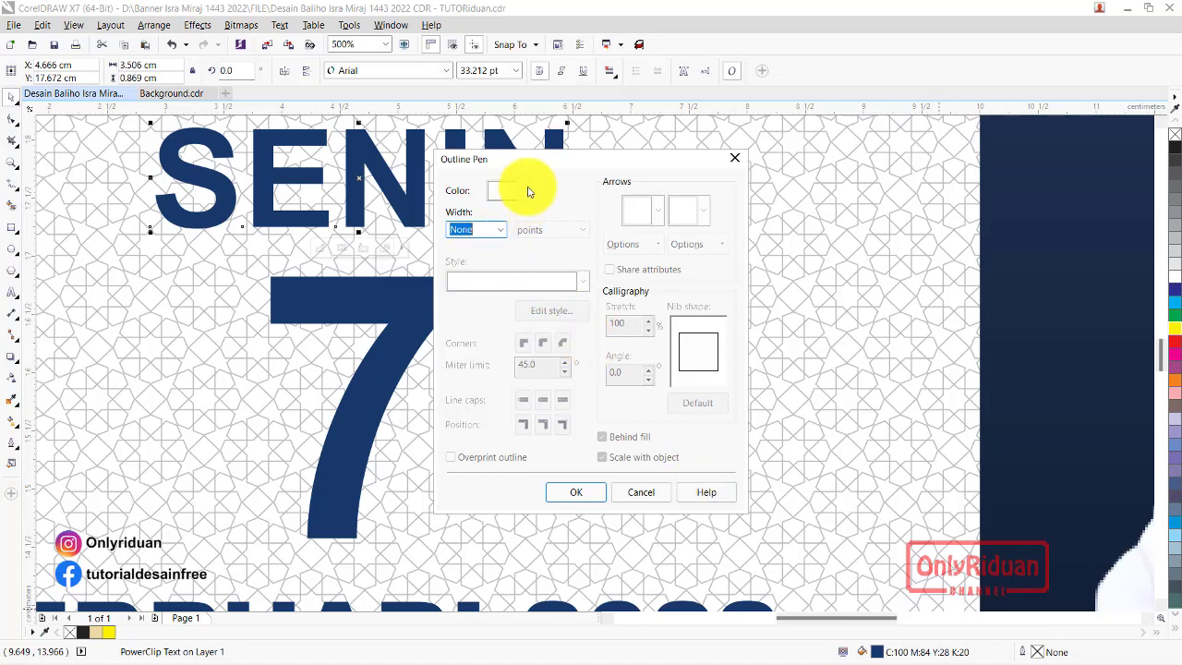
click(497, 232)
click(465, 317)
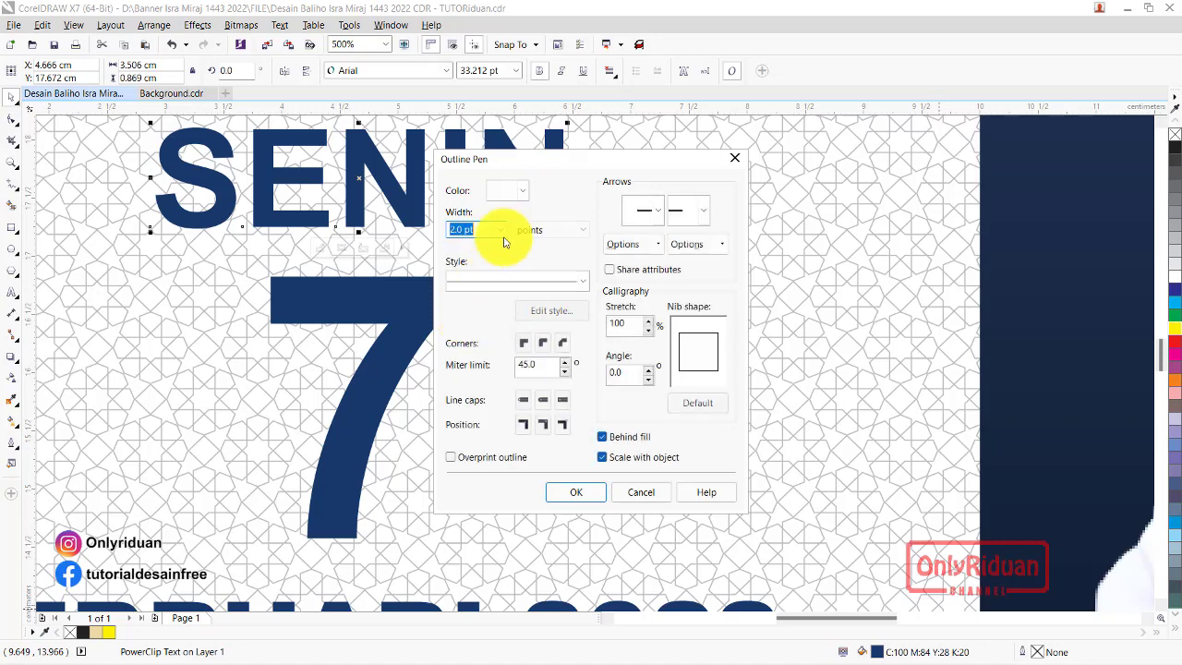
click(523, 192)
click(541, 216)
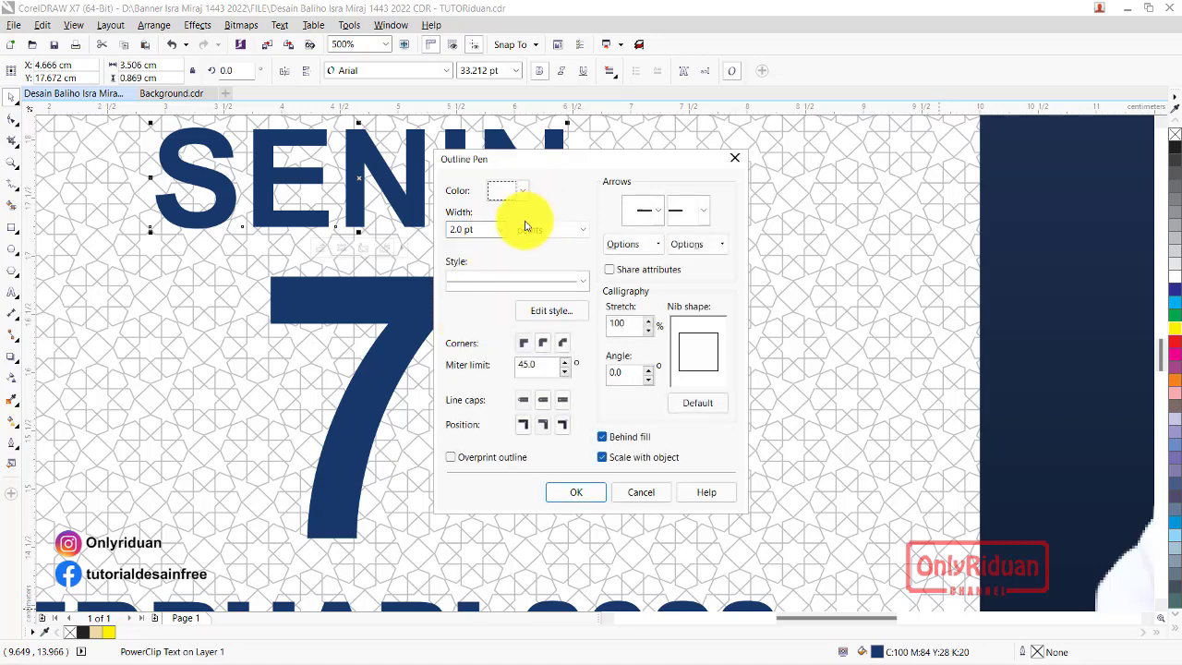
Set the SENIN outline's width to 3 pt, placed behind the fill, and apply it
click(500, 233)
click(467, 323)
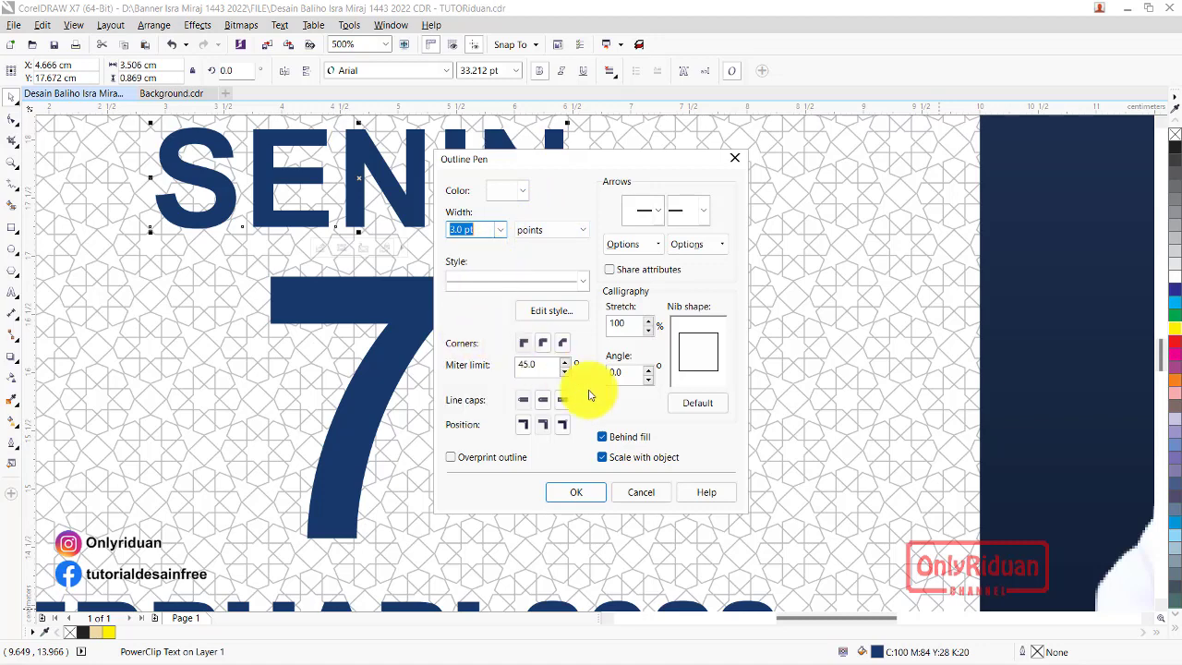
click(601, 436)
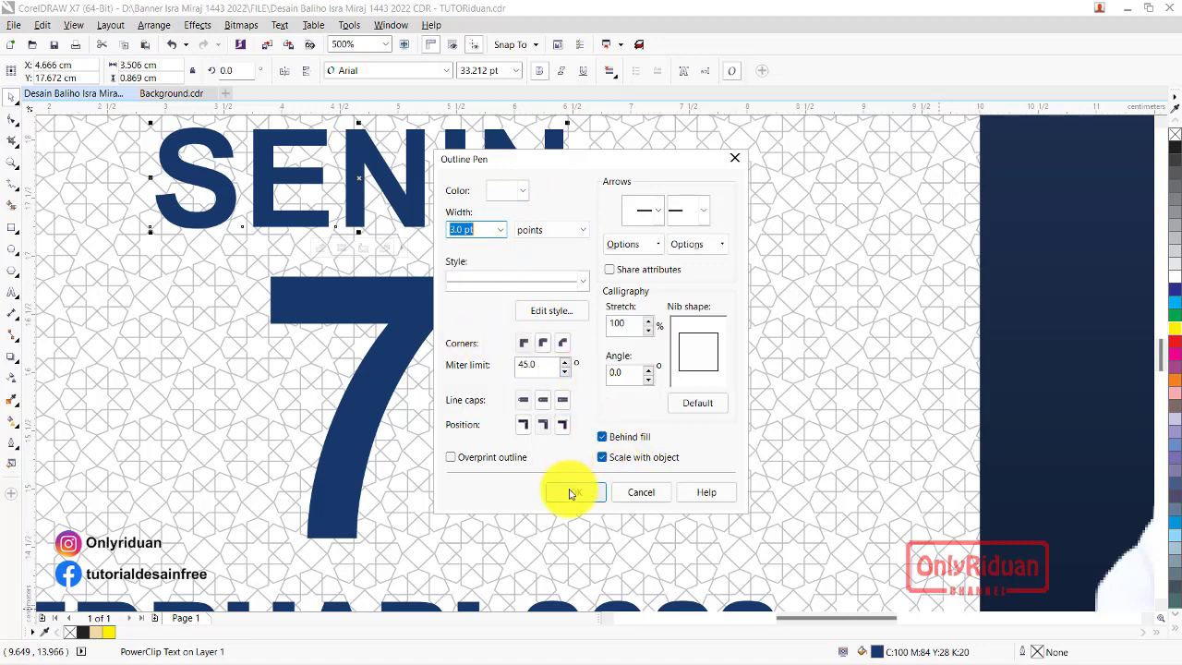
click(575, 491)
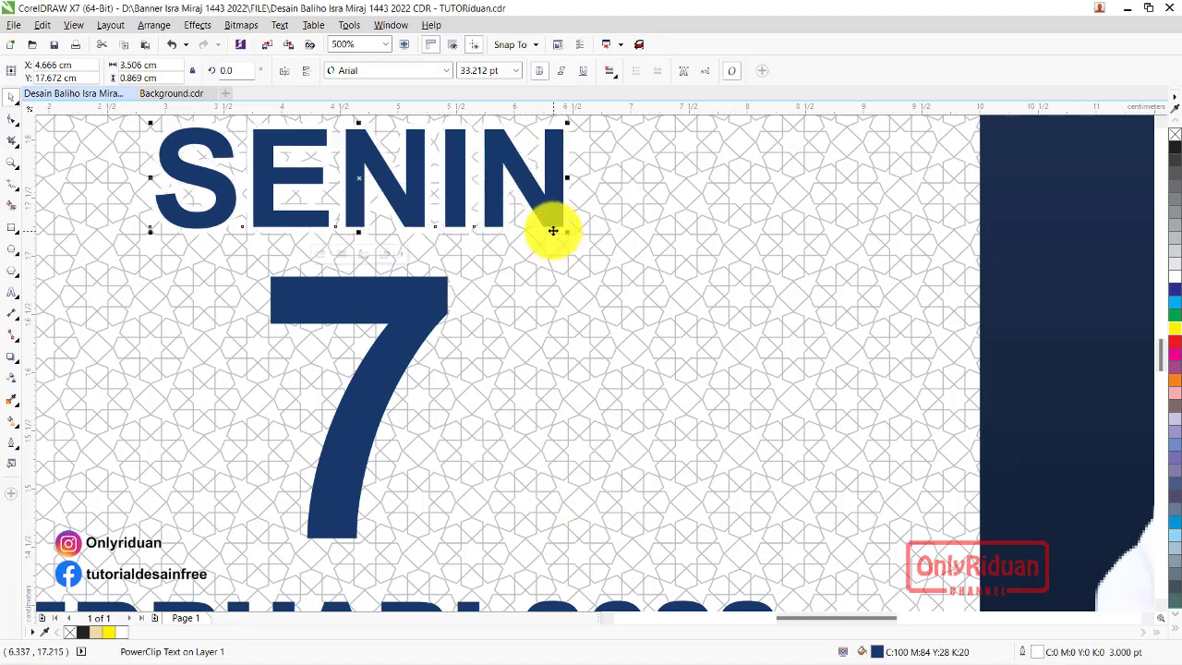
Apply a drop shadow with the Flat Bottom Right preset to SENIN, offset about 0.104 cm horizontally and -0.085 cm vertically
click(14, 360)
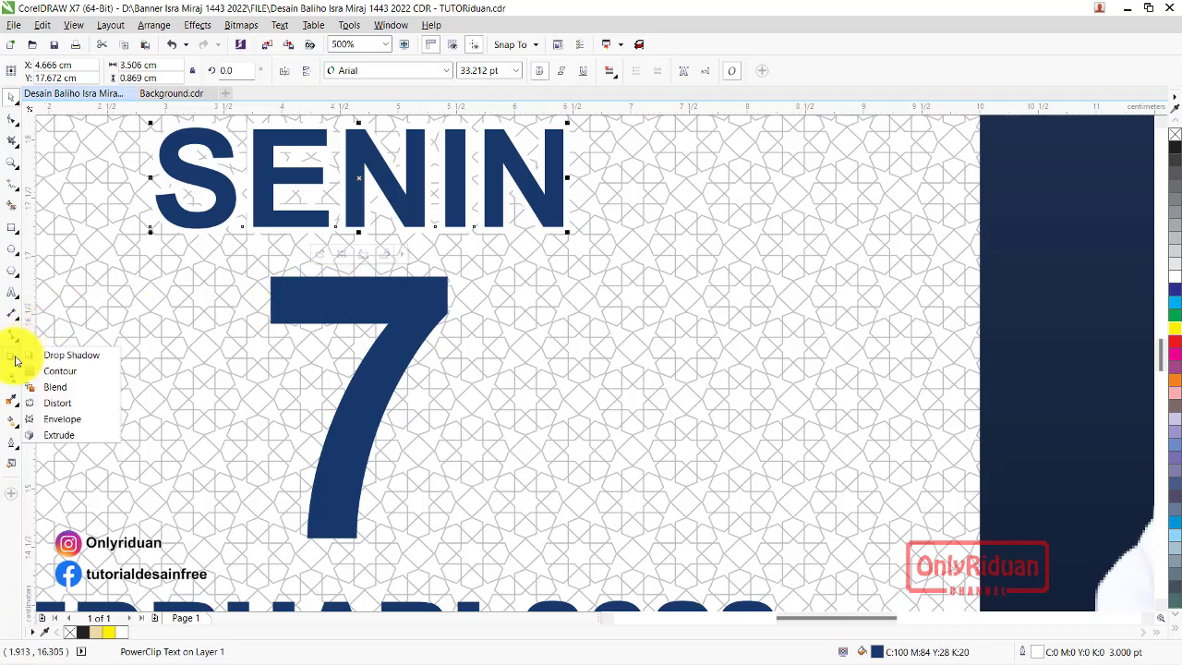
click(56, 355)
click(20, 71)
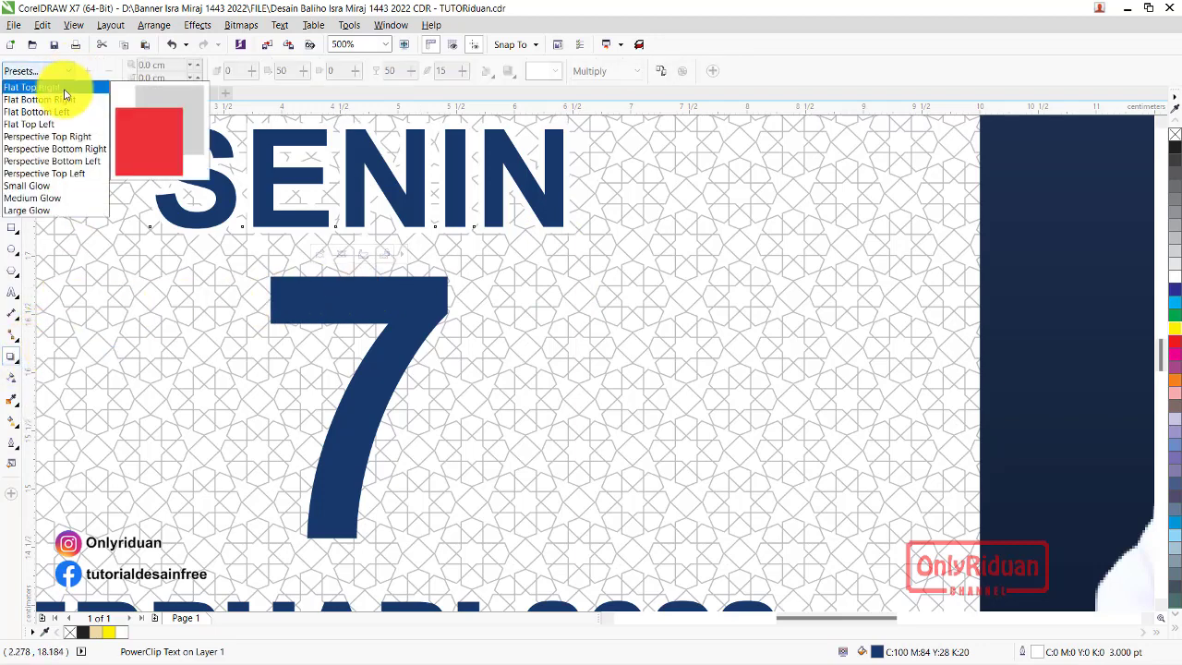
click(61, 100)
drag(358, 175, 440, 244)
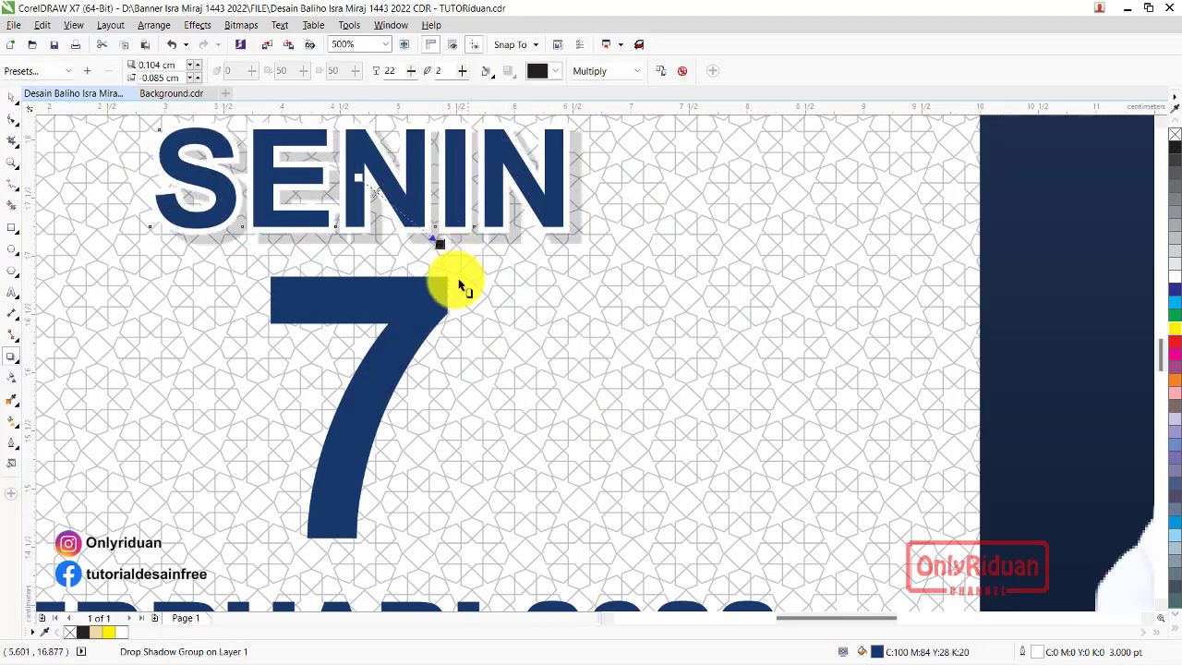
Shorten the SENIN shadow's offset to about 0.026 cm horizontally and -0.022 cm vertically
scroll(439, 243, up, 2)
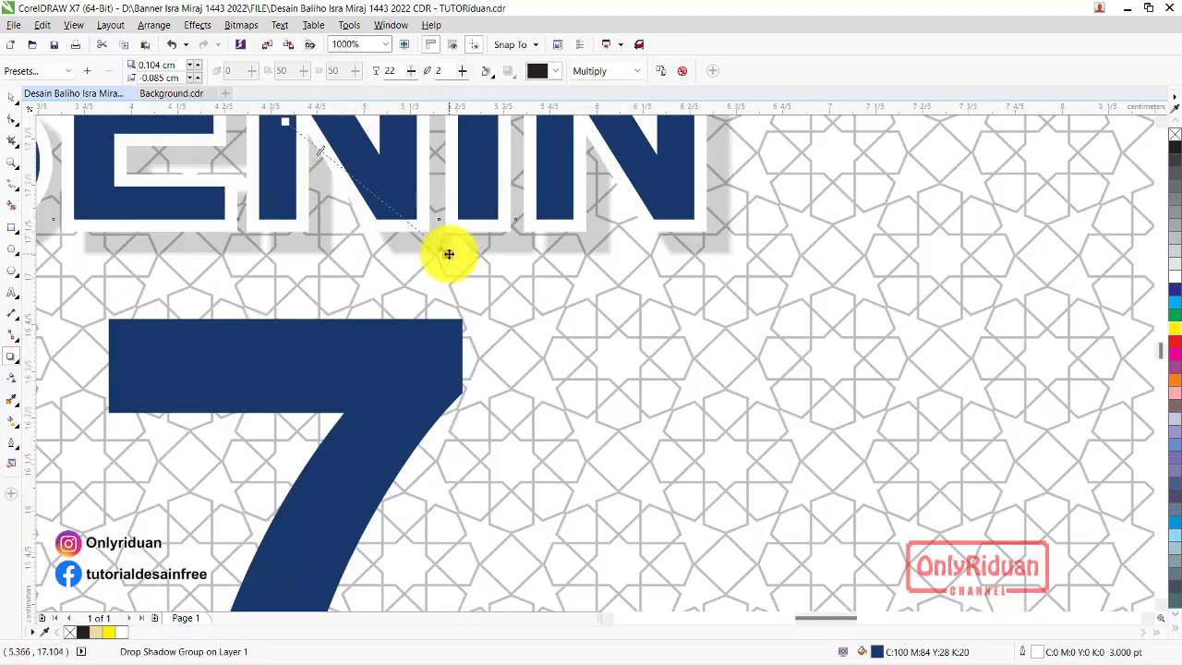
drag(438, 244, 426, 237)
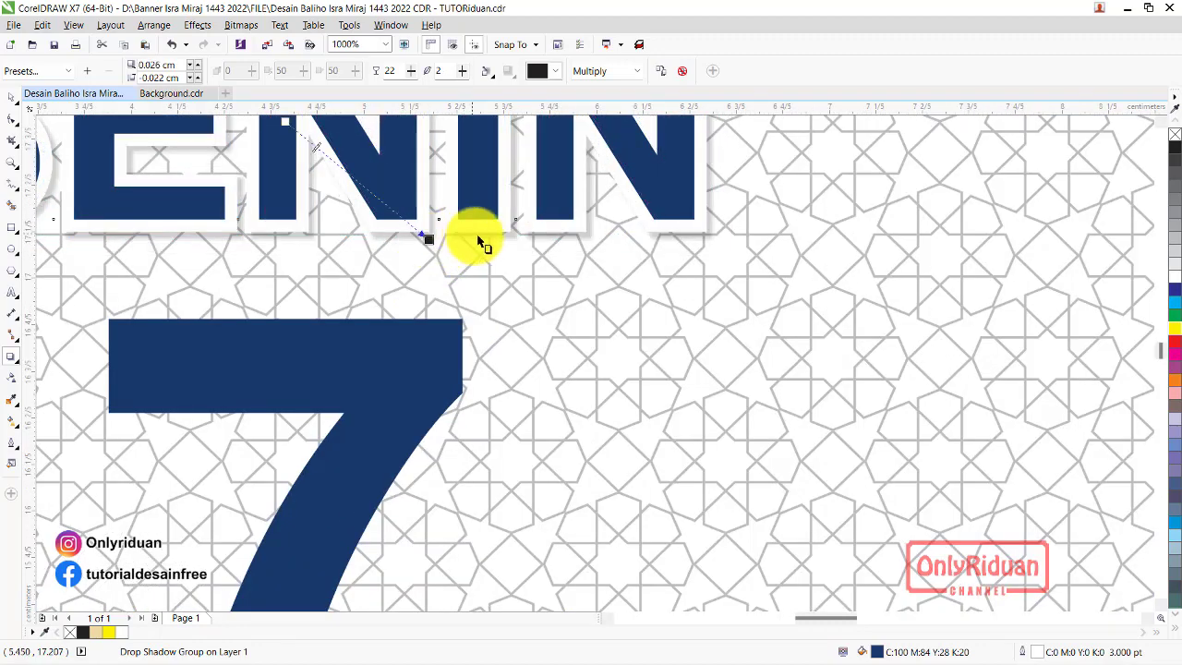
scroll(476, 242, down, 2)
scroll(476, 242, down, 3)
scroll(520, 221, up, 5)
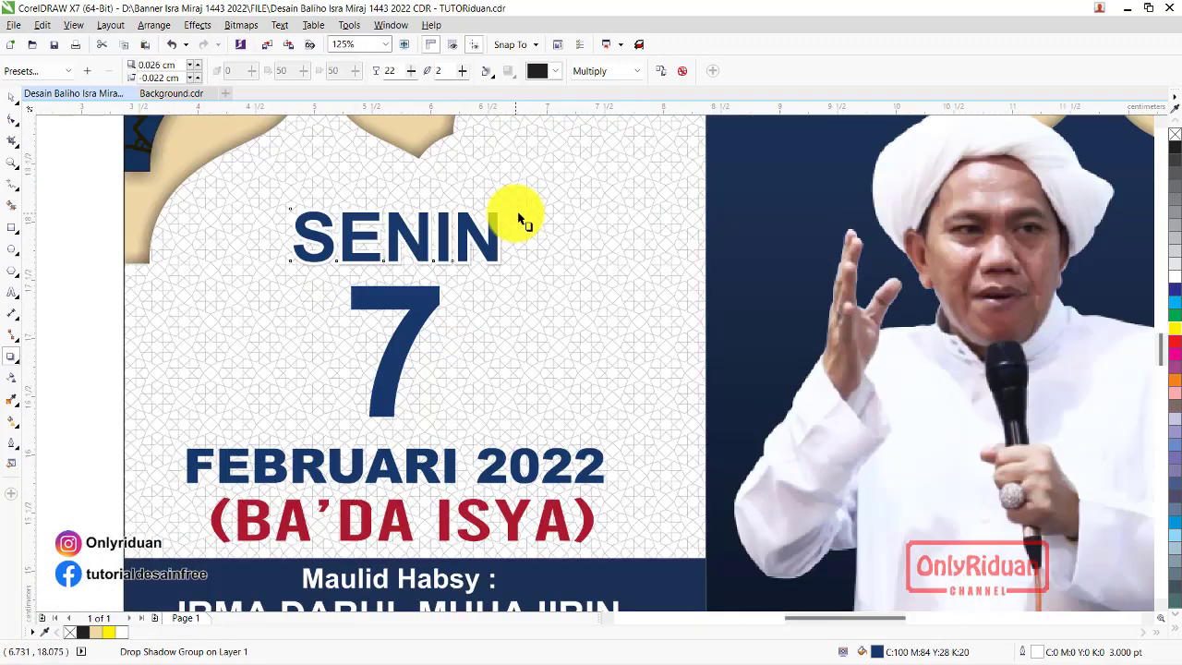
Set the SENIN shadow's feathering direction to Outside, its opacity to 40 and its feathering to 4, and deselect the text
scroll(520, 231, down, 2)
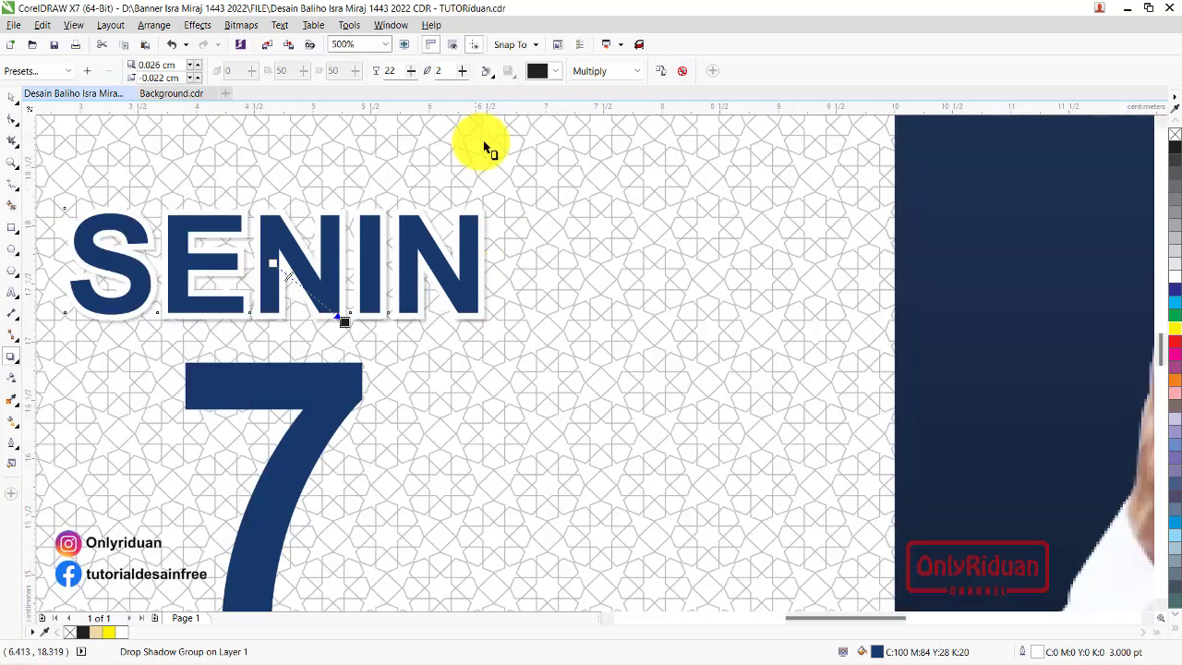
click(499, 109)
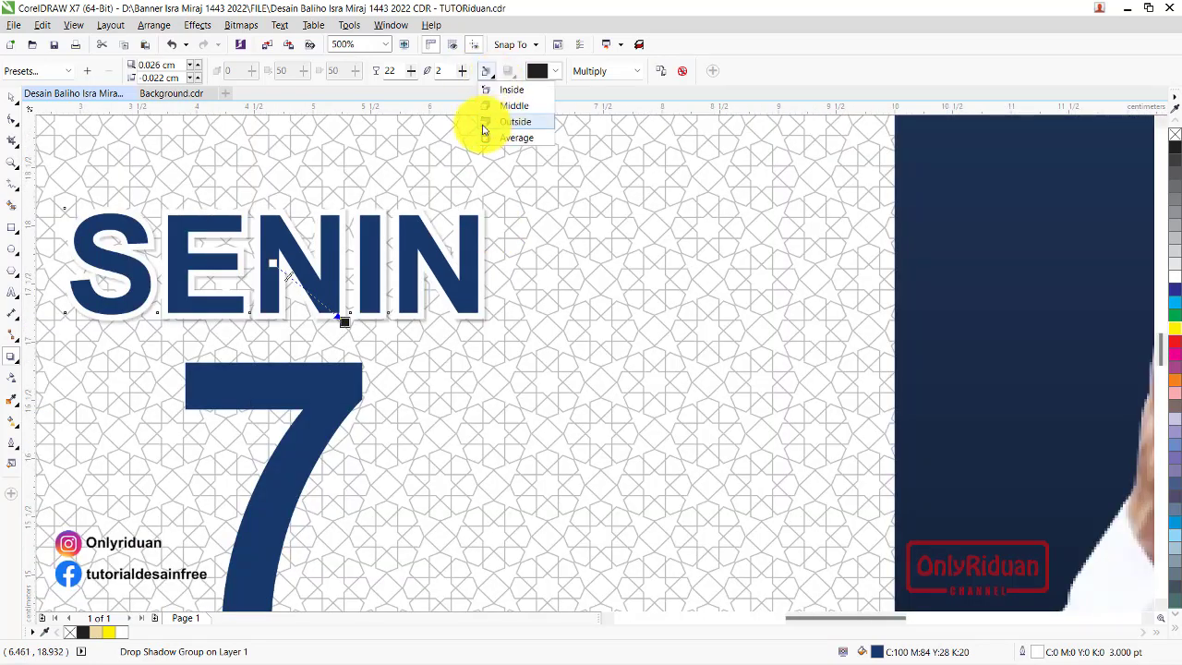
click(482, 127)
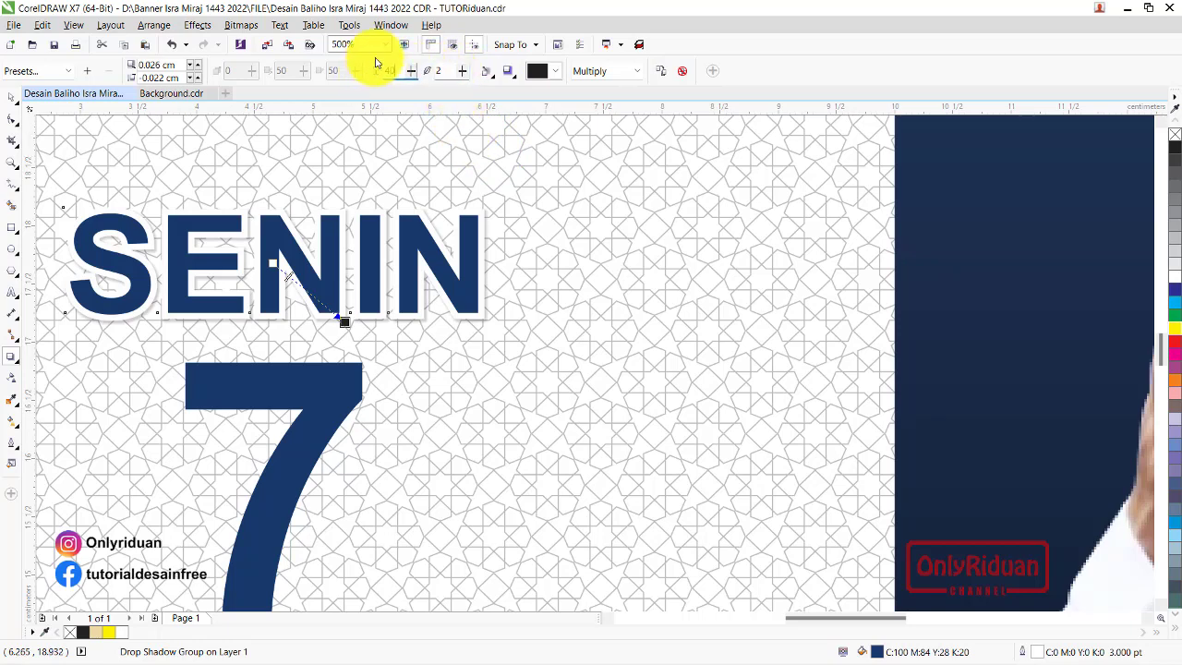
key(Return)
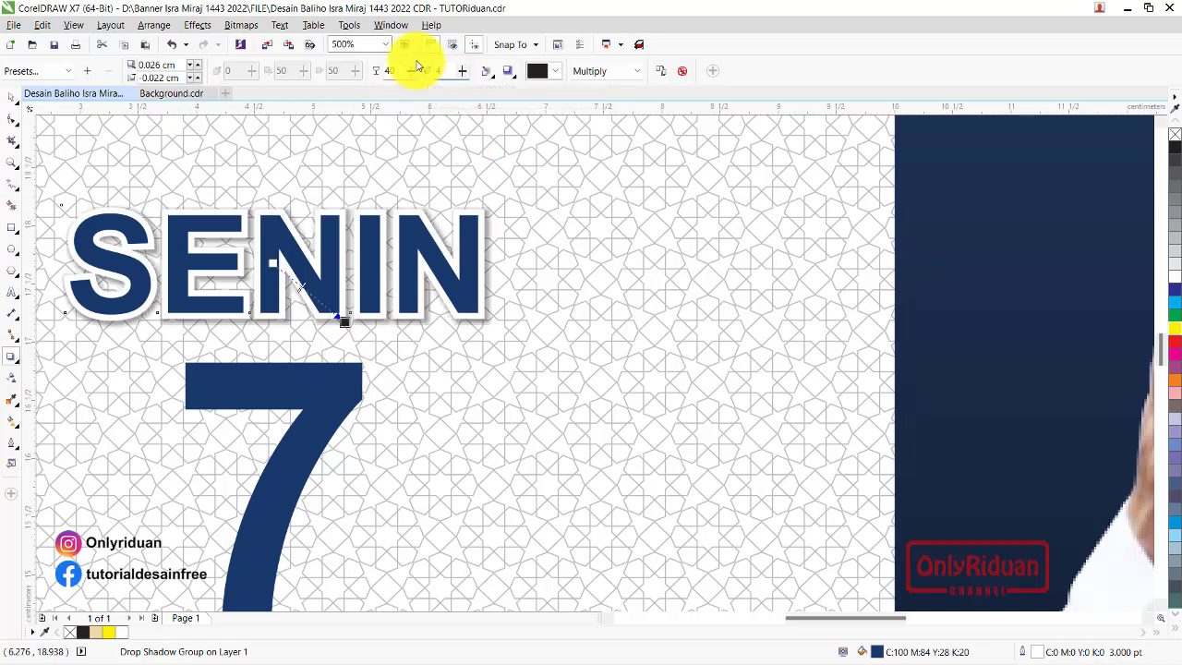
scroll(502, 245, down, 2)
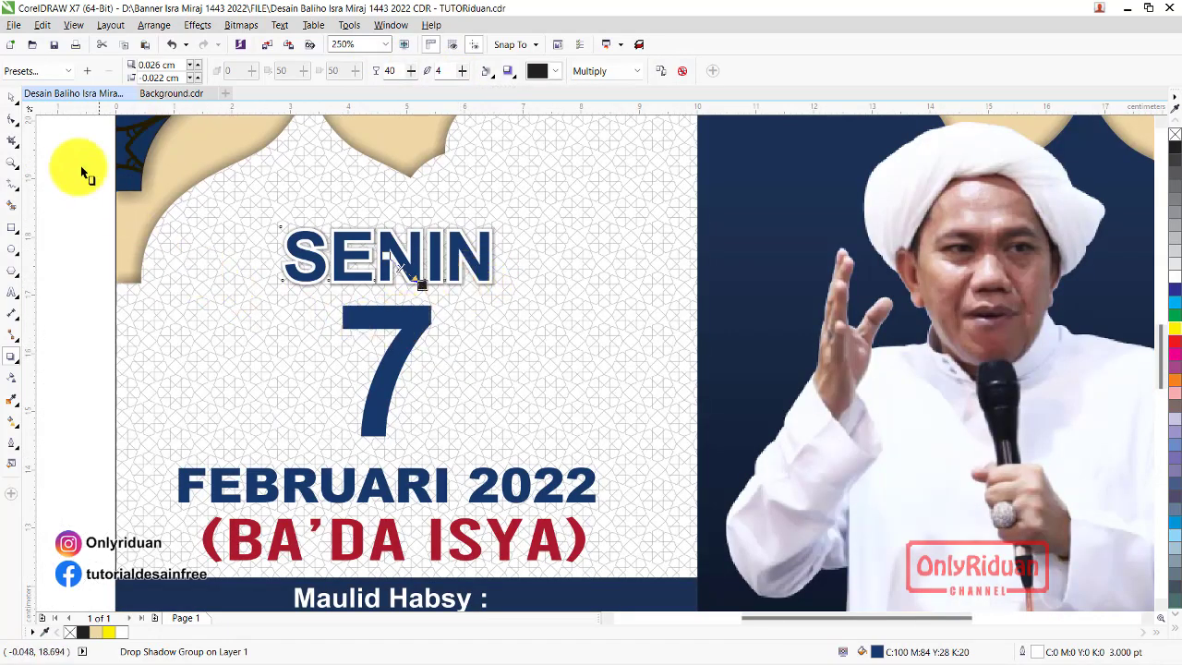
click(9, 98)
click(63, 126)
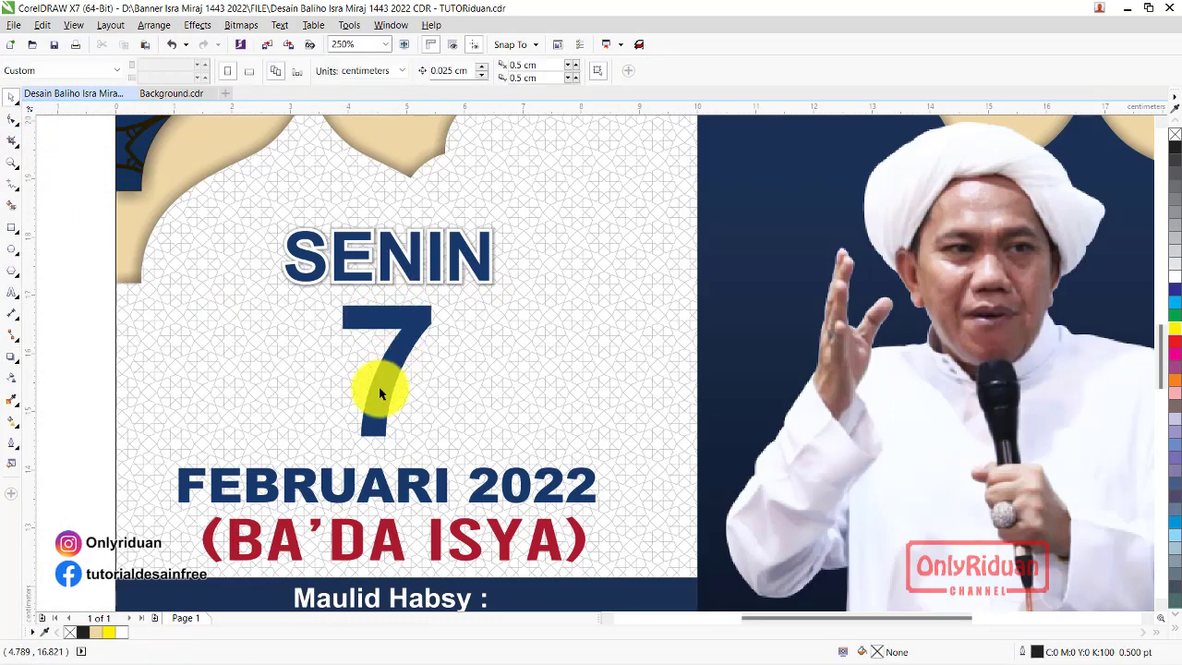
click(391, 326)
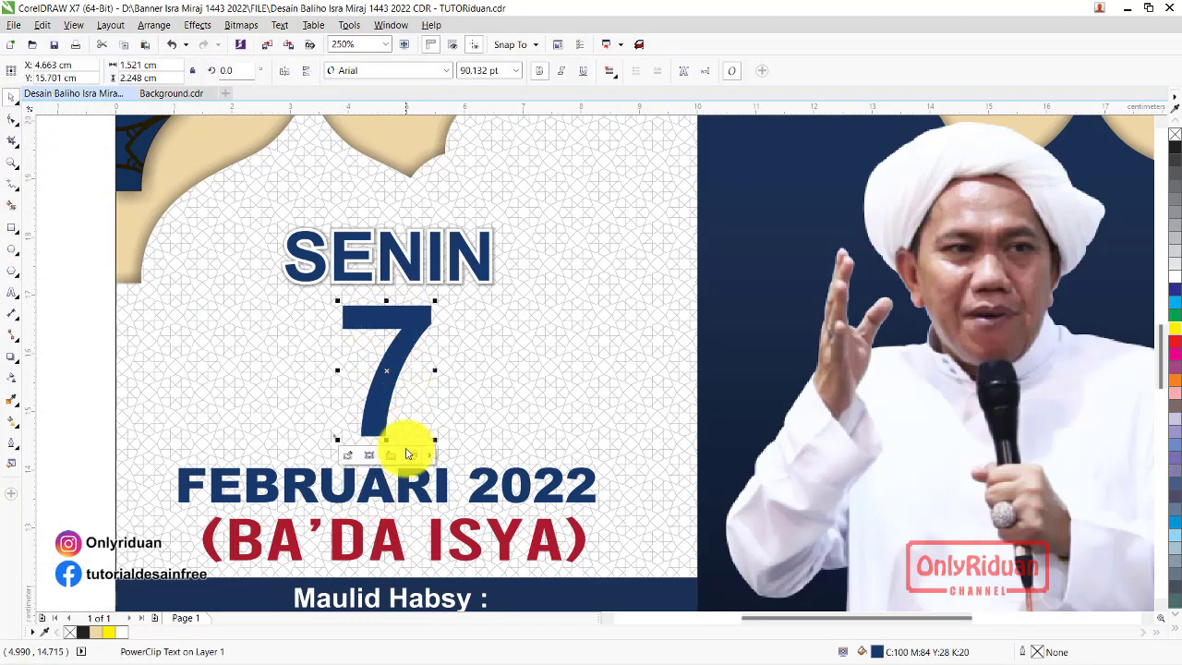
click(384, 492)
Give the two-line "Mari Kita Tingkatkan Iman dan Taqwa" slogan above the desert a white outline 3 pt wide, behind the fill
scroll(409, 364, down, 5)
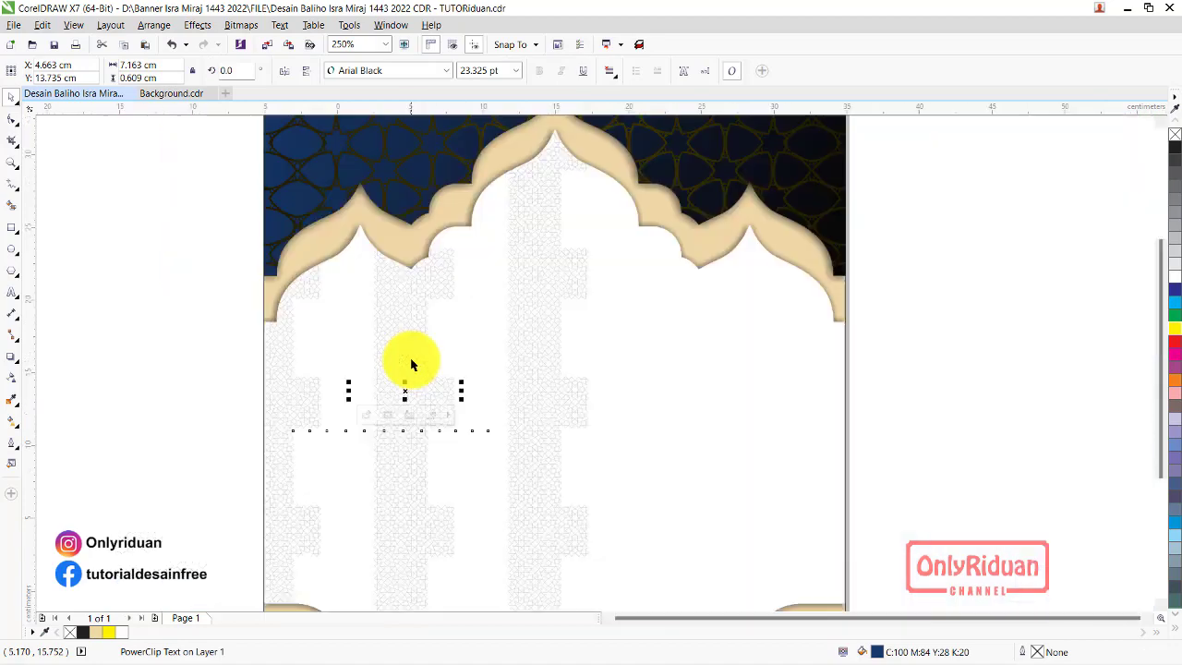
scroll(498, 572, up, 7)
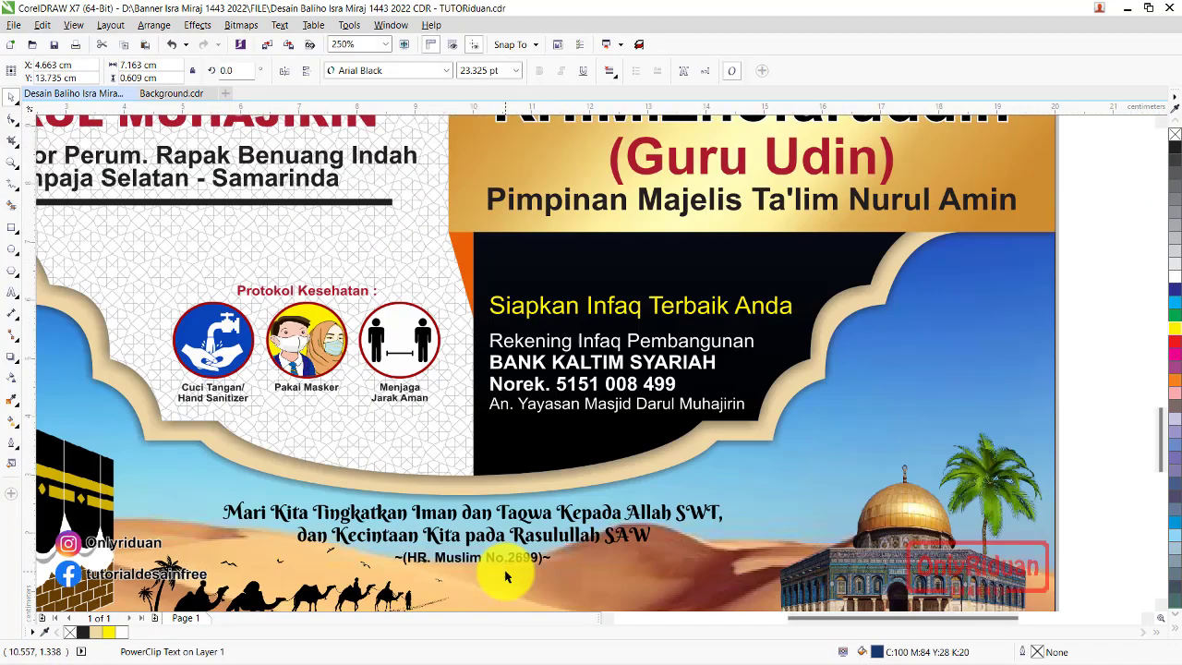
scroll(503, 521, up, 1)
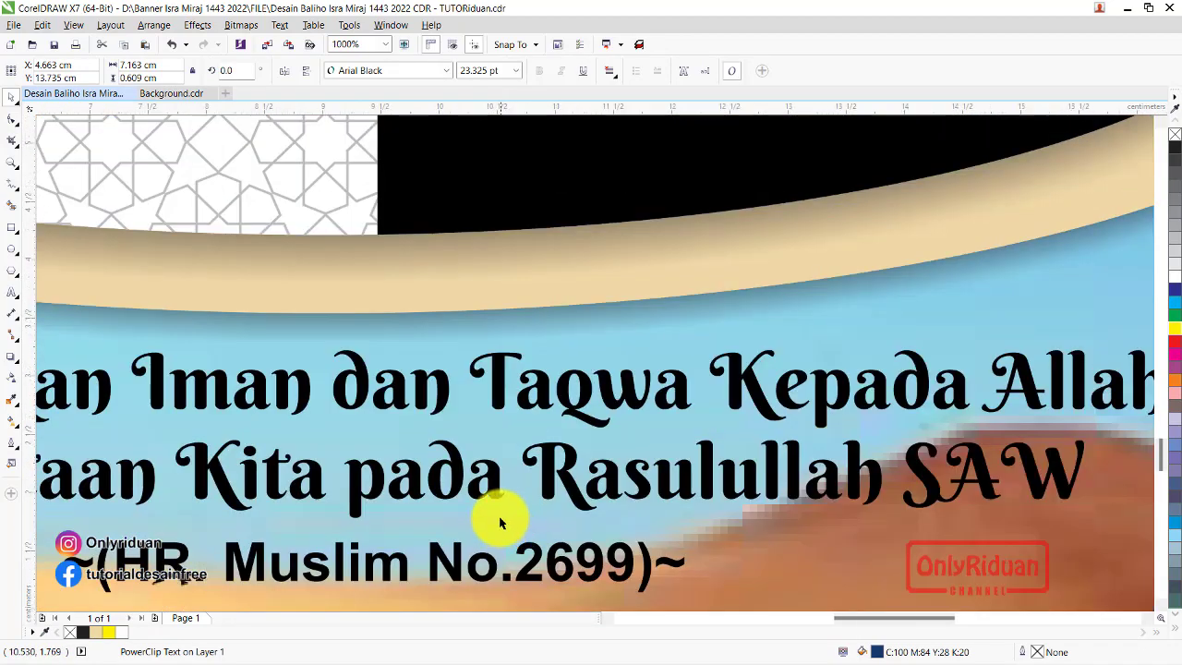
scroll(503, 522, down, 1)
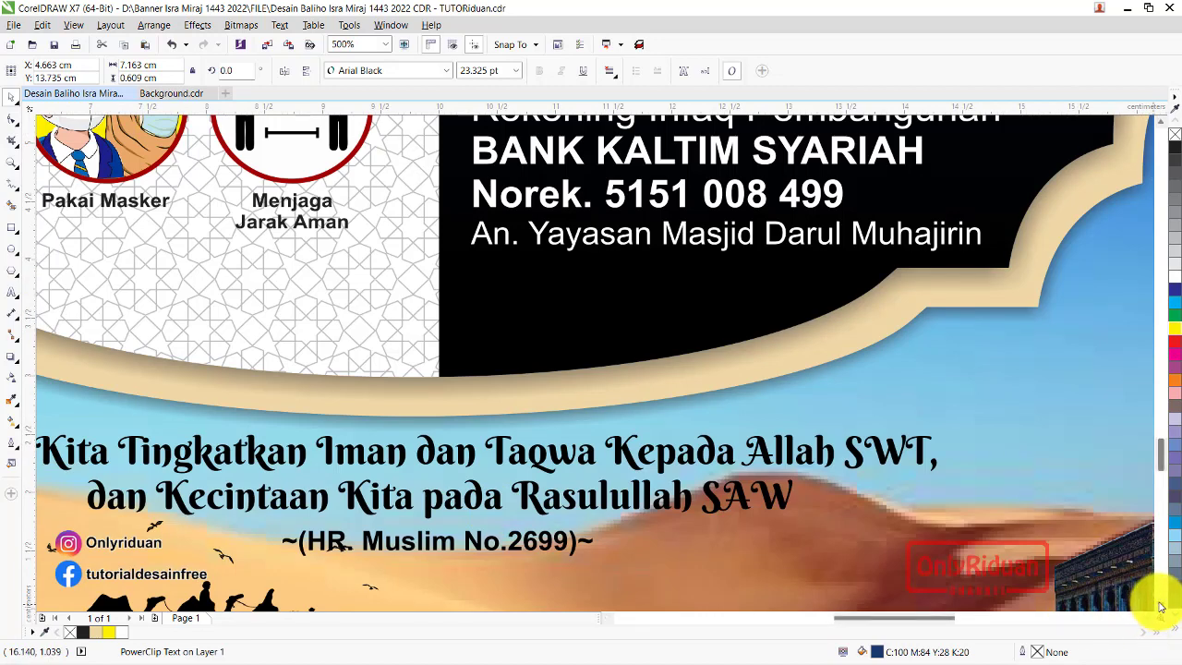
scroll(1160, 606, down, 2)
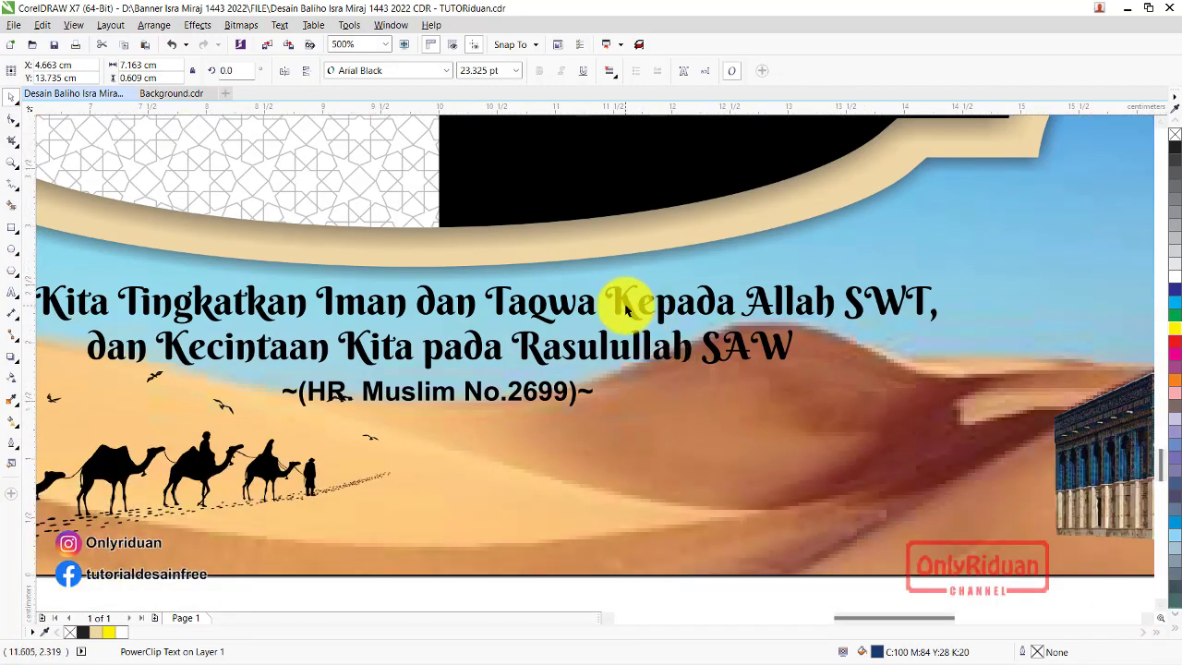
click(625, 309)
key(F12)
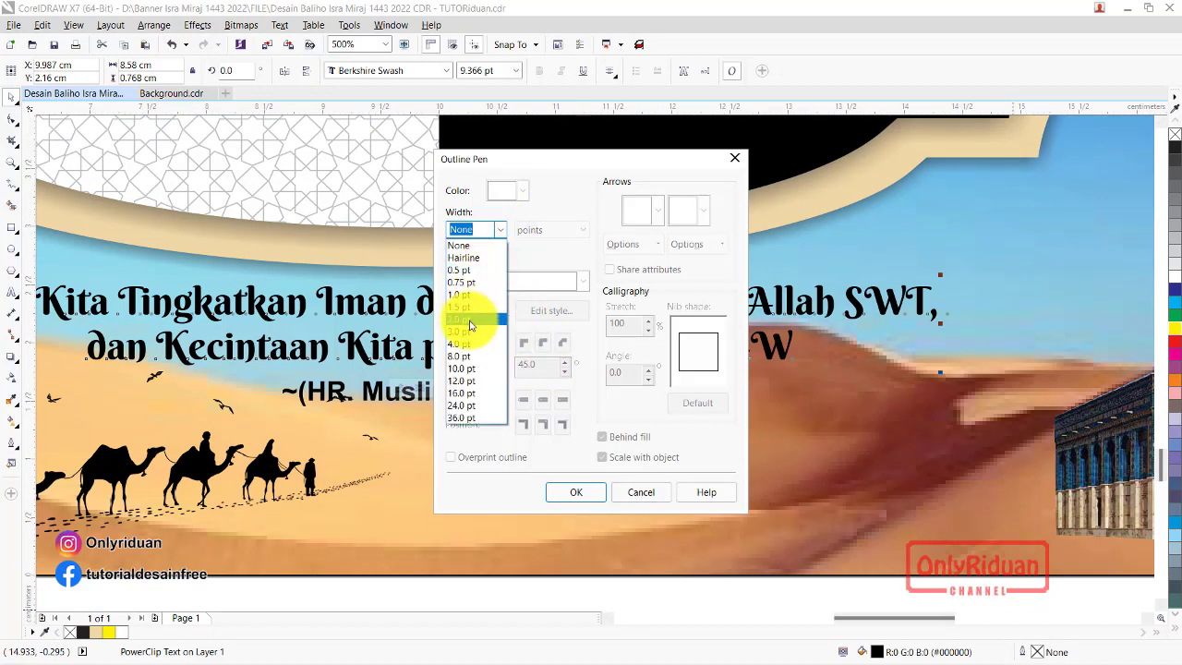
click(468, 330)
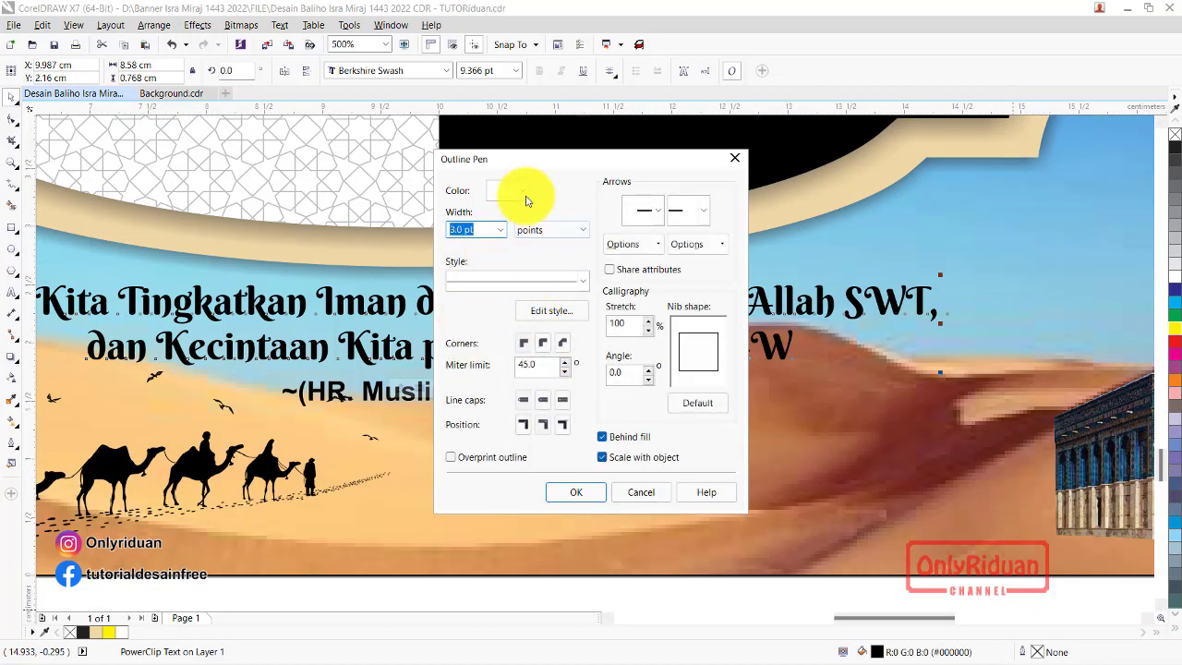
click(588, 490)
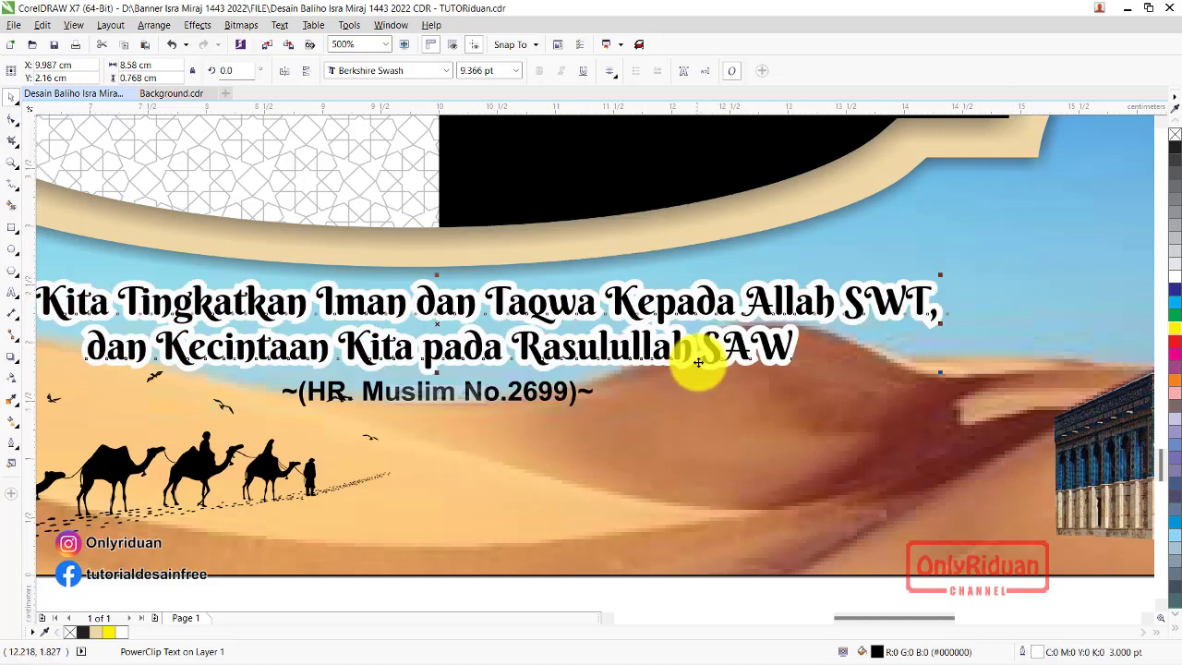
Set the slogan's outline width to 1 pt
double_click(1041, 657)
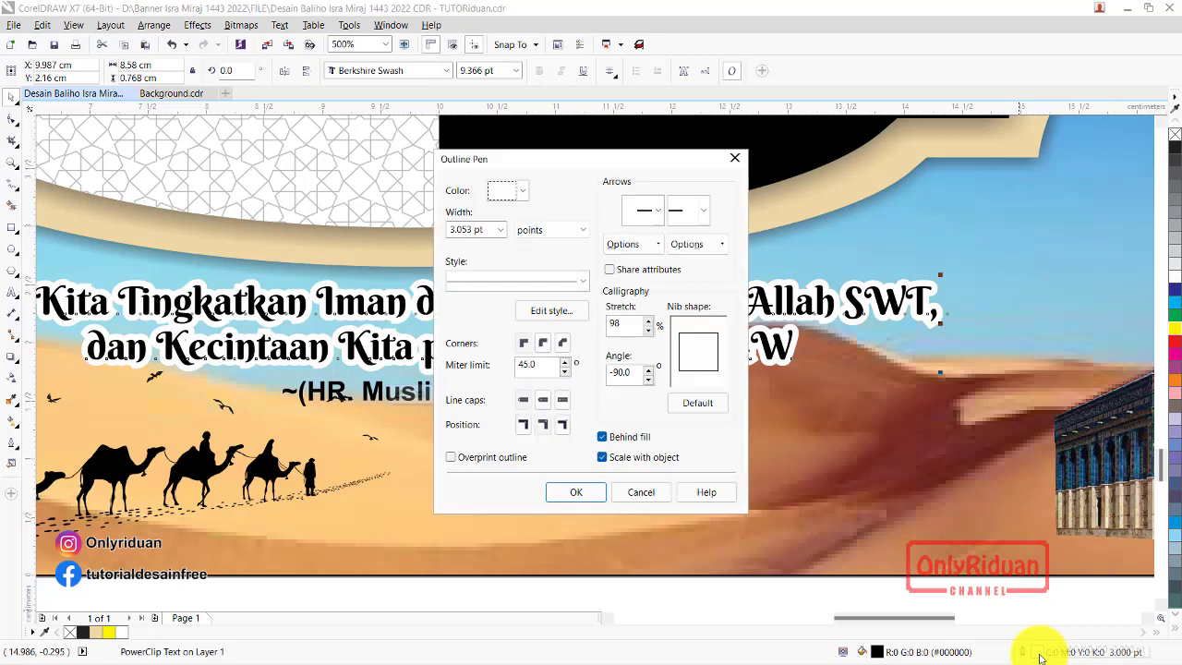
click(505, 231)
click(461, 295)
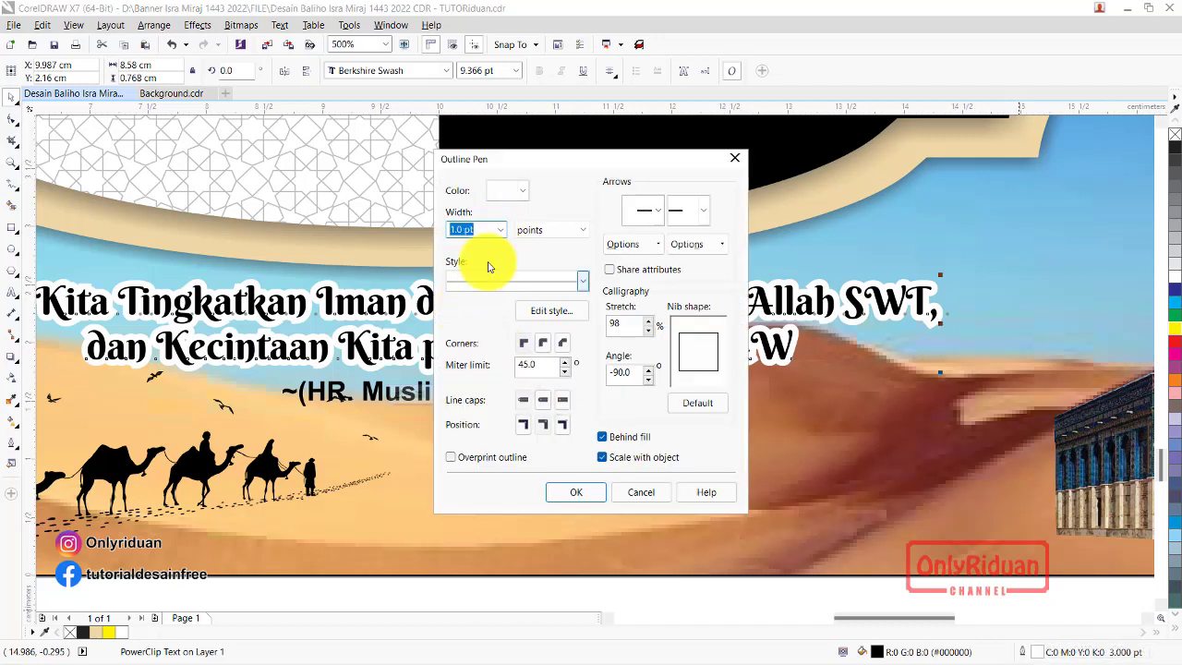
click(572, 491)
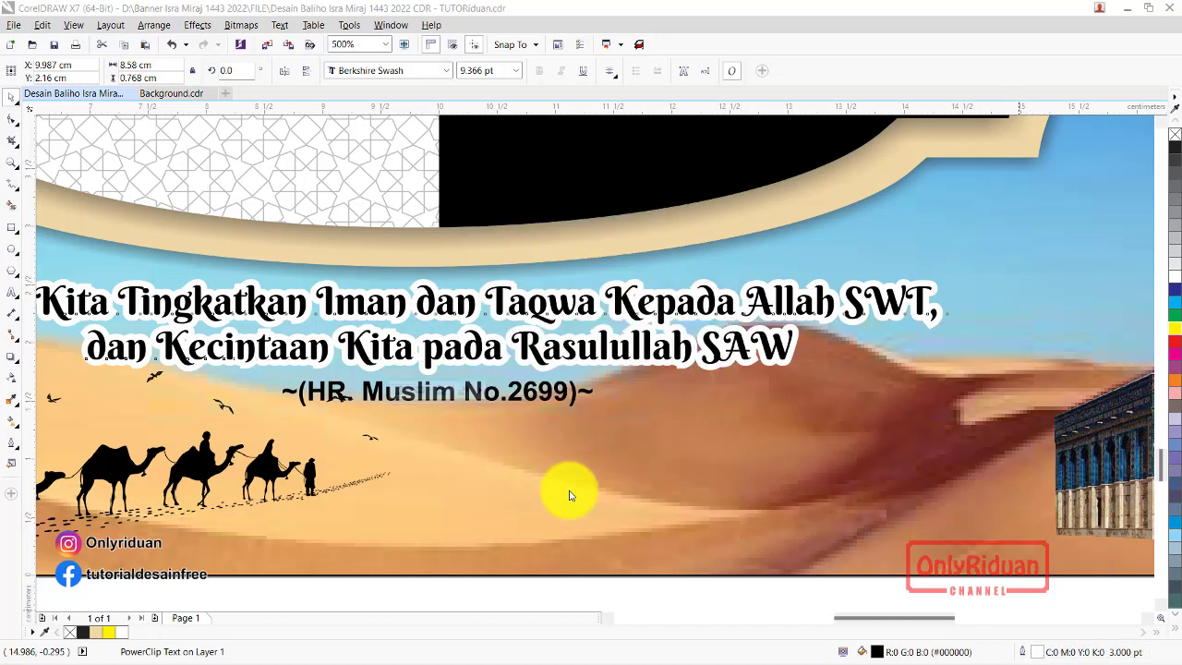
scroll(541, 395, down, 2)
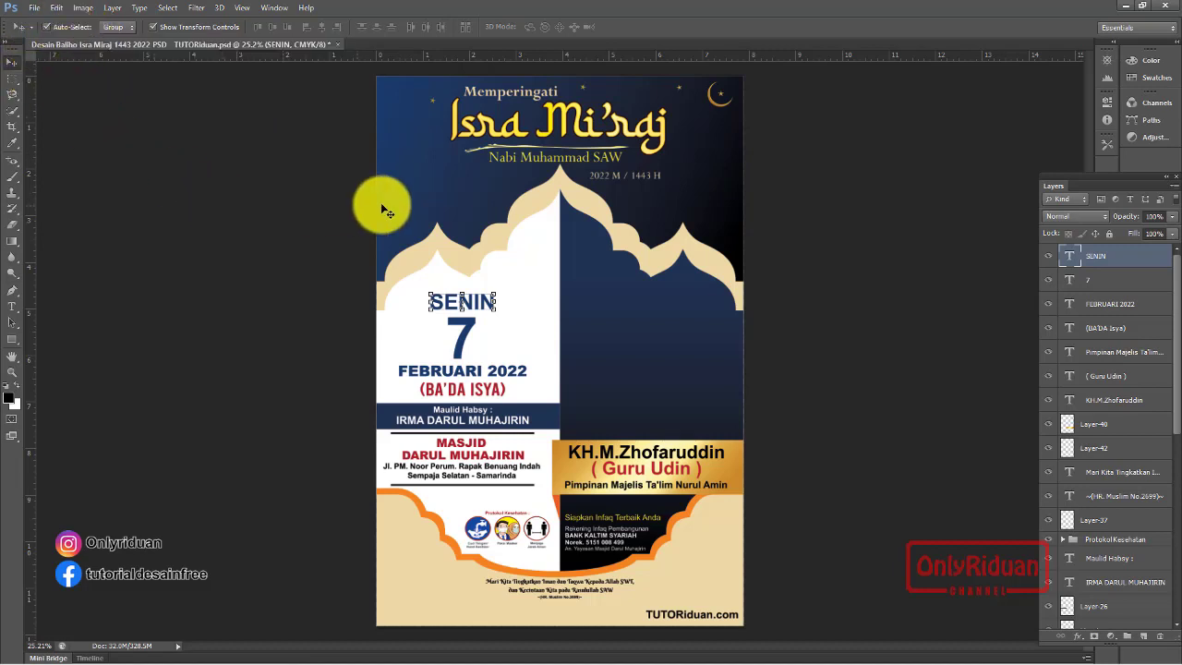
Switch to the banner's PSD file in Photoshop and select the dark blue background layer behind the title
click(424, 183)
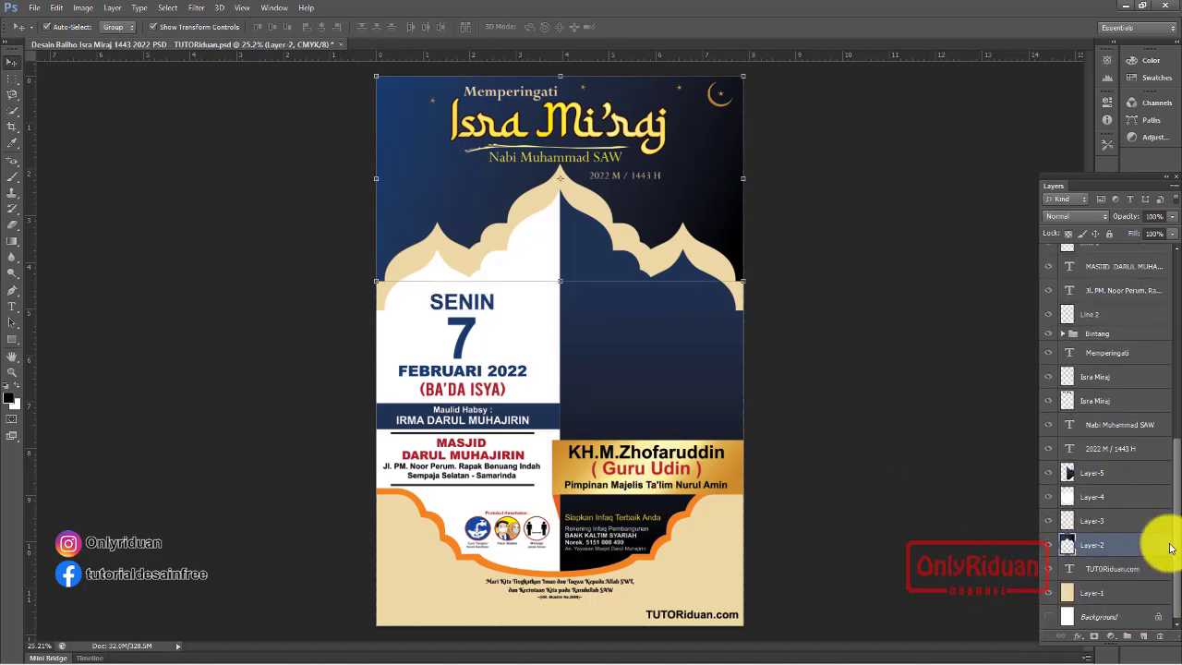
Place the Background 1 image above Layer-2, align it to the banner's top-left corner, and scale it to about 204% to span the width
drag(1090, 178, 905, 92)
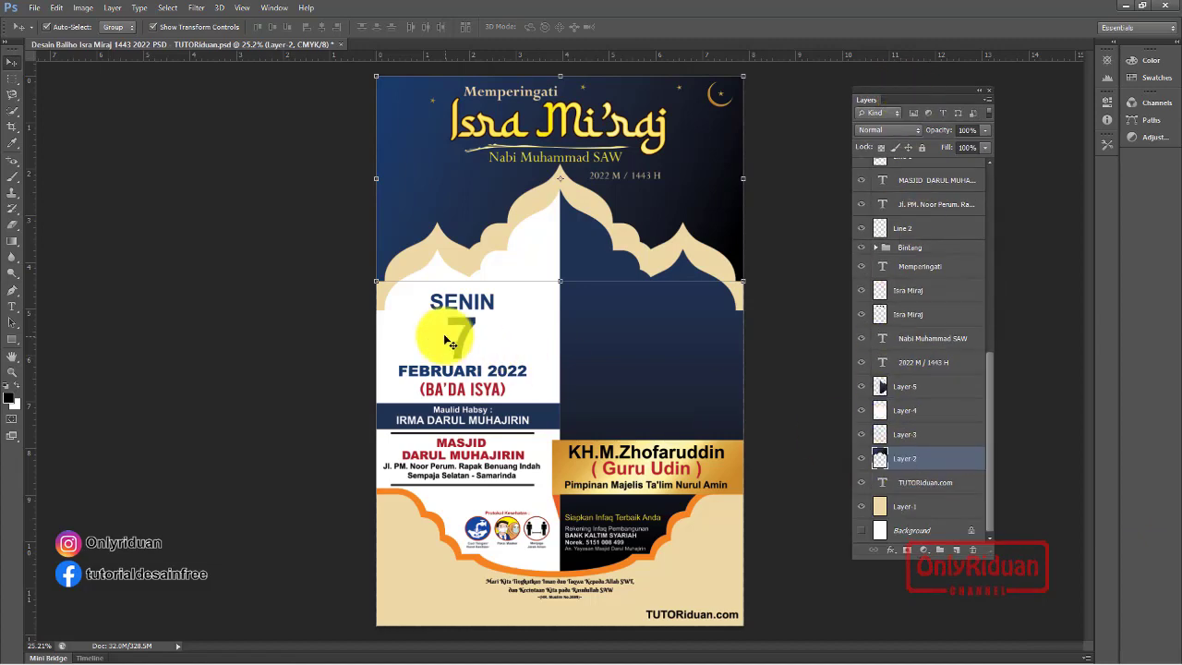
click(34, 8)
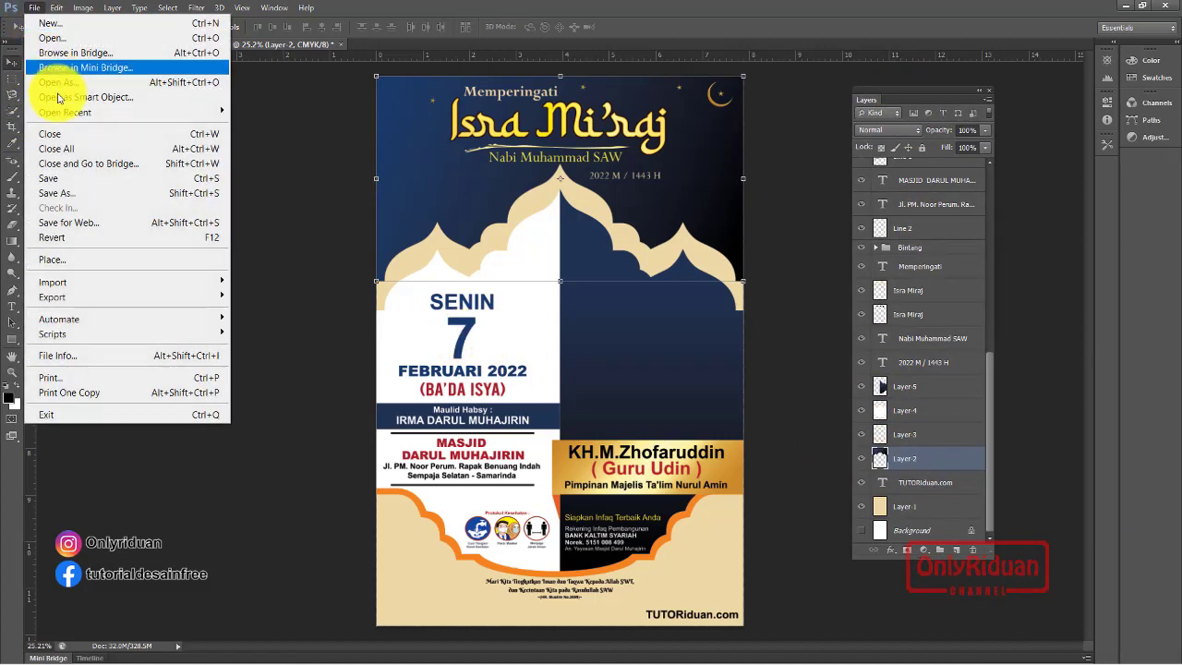
click(80, 256)
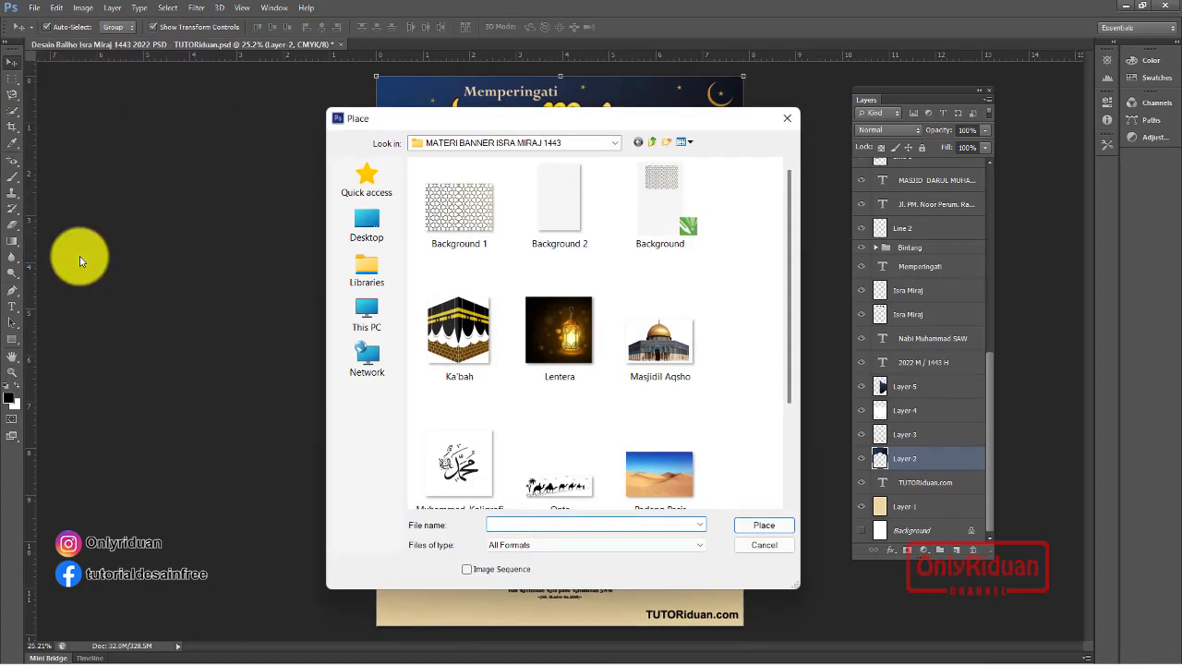
click(466, 223)
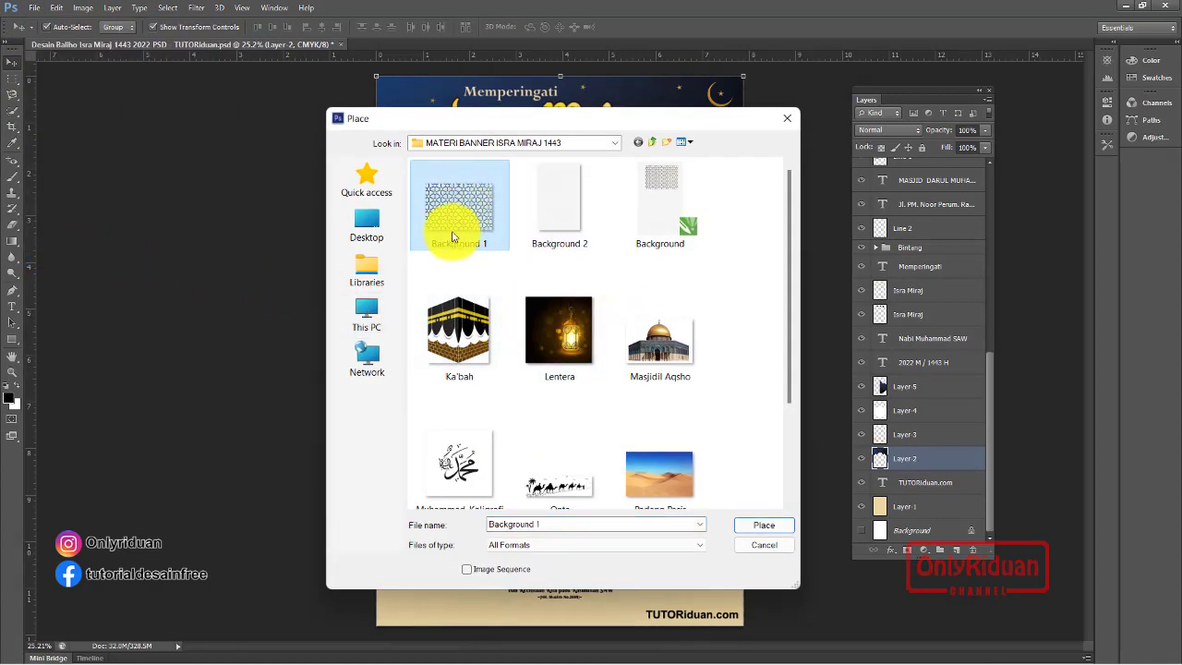
click(751, 526)
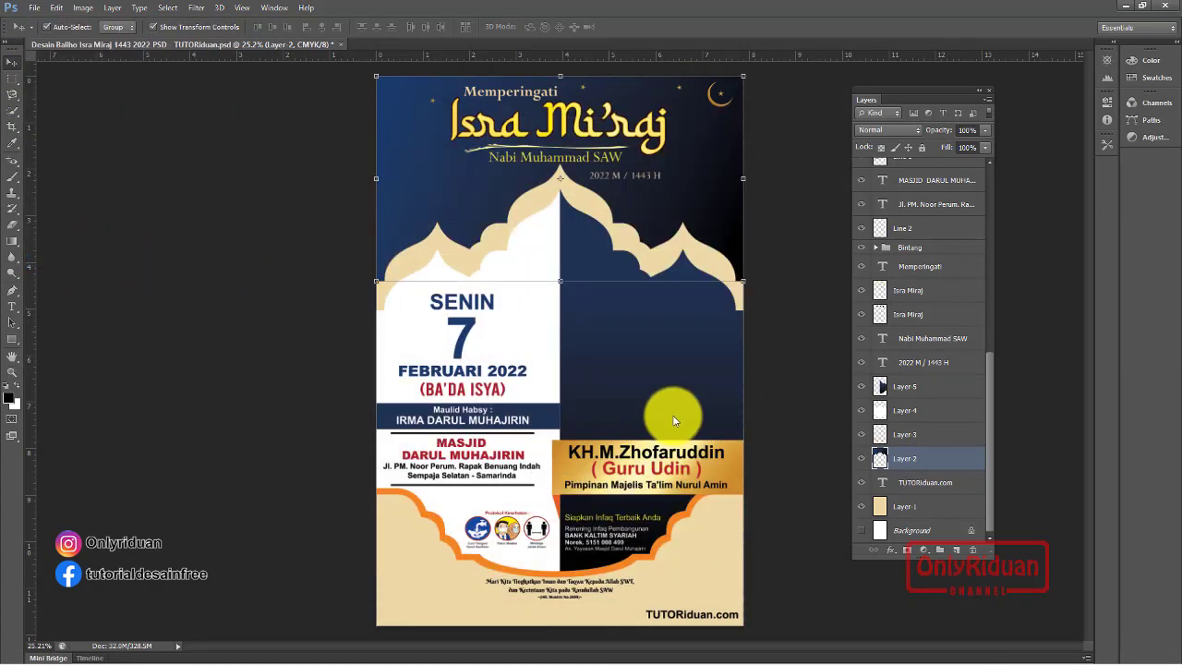
drag(589, 339, 494, 146)
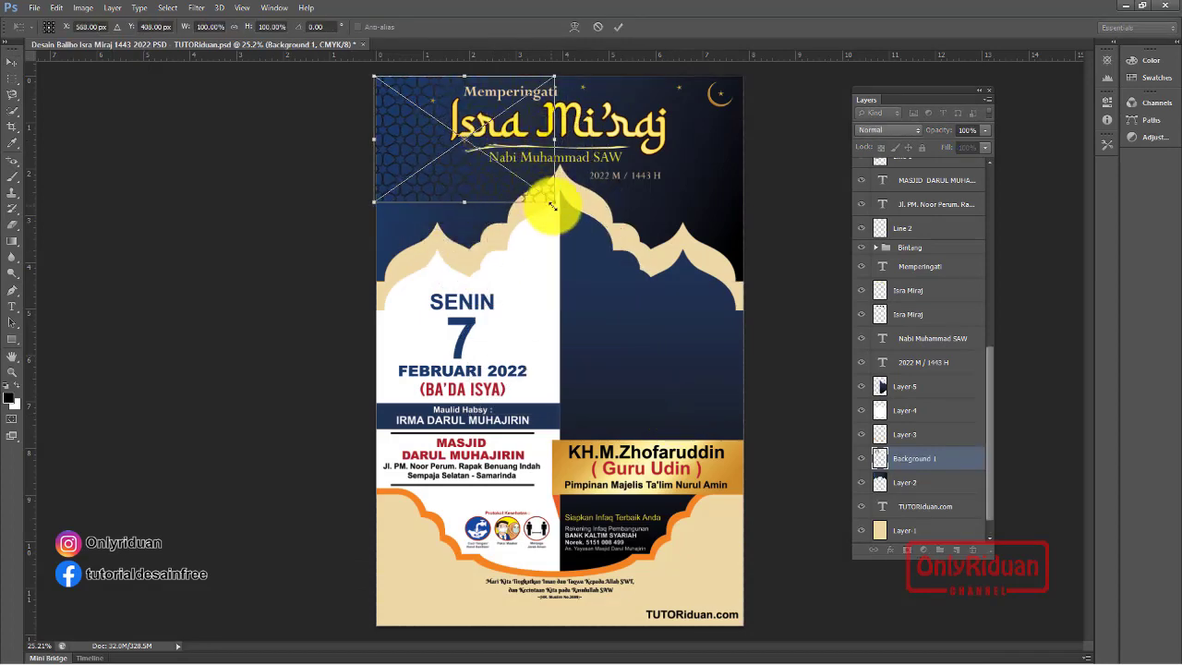
drag(554, 202, 757, 311)
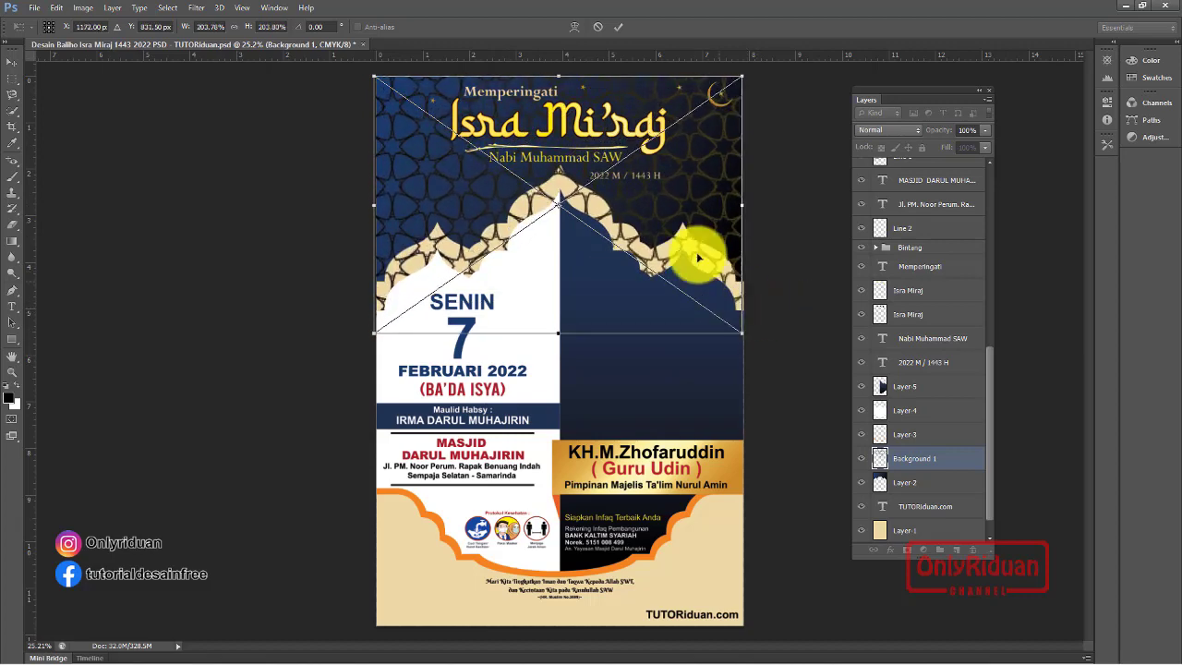
click(619, 29)
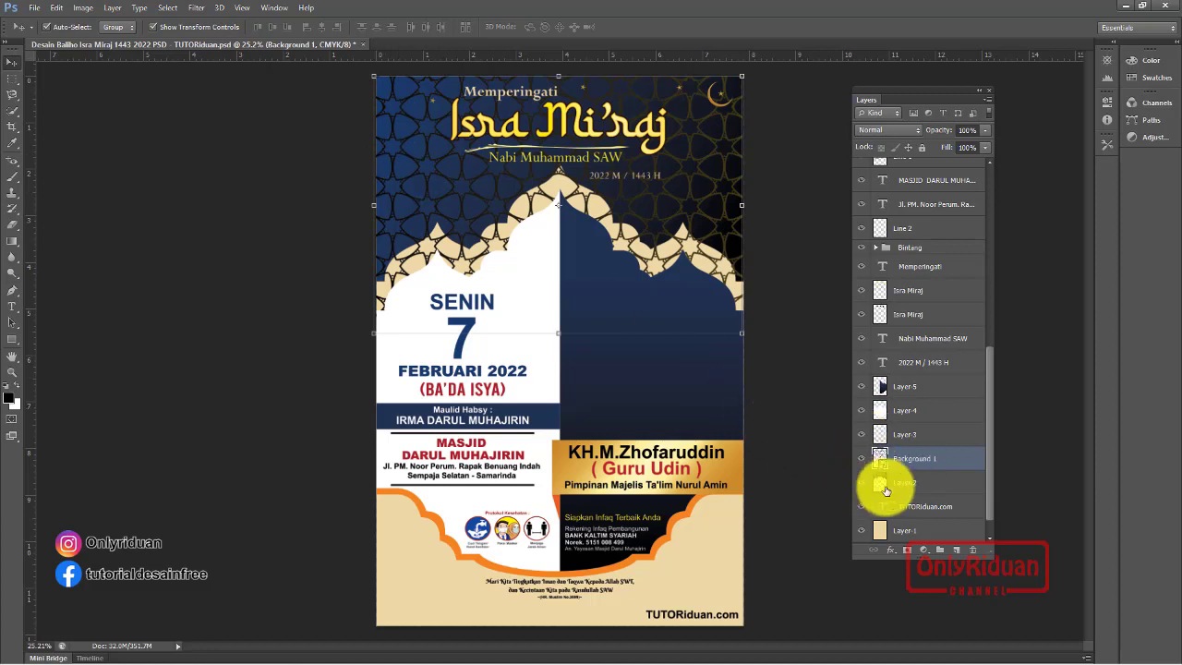
Clip the Background 1 pattern to Layer-2 with a clipping mask
key(alt)
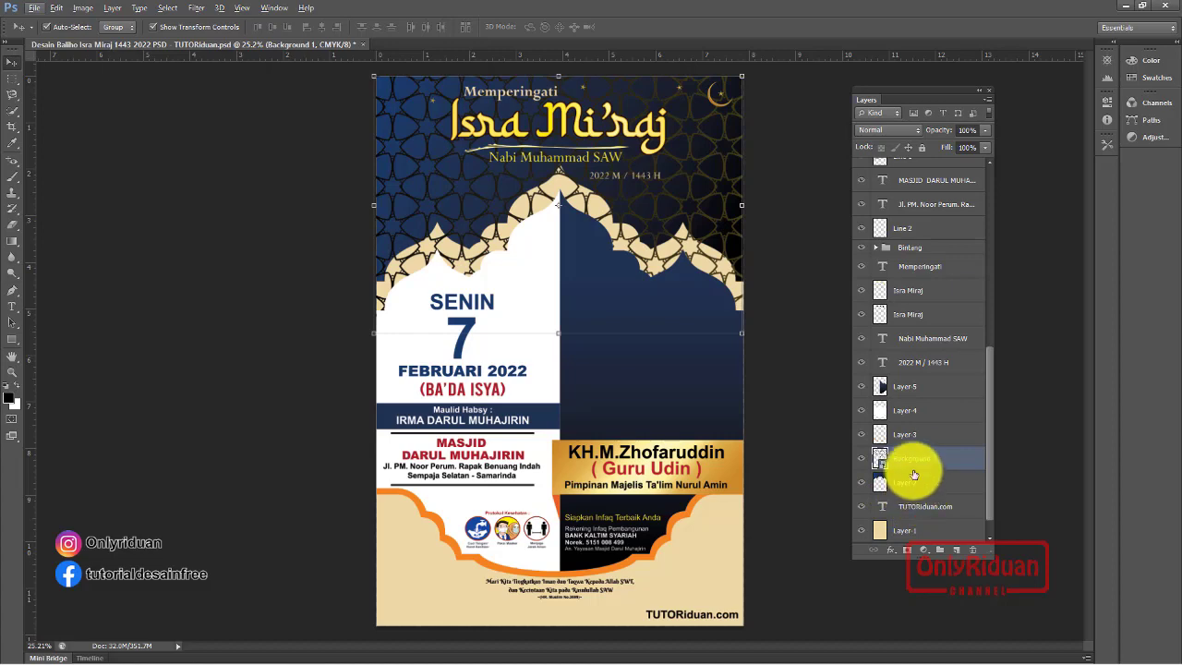
right_click(915, 467)
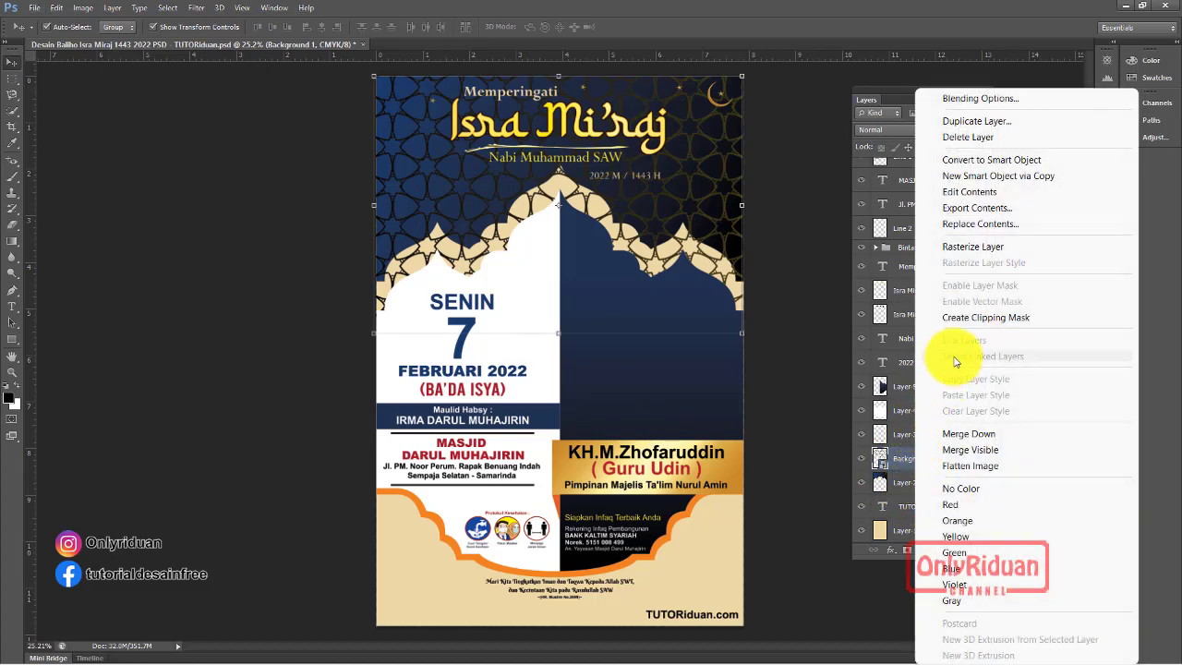
click(963, 319)
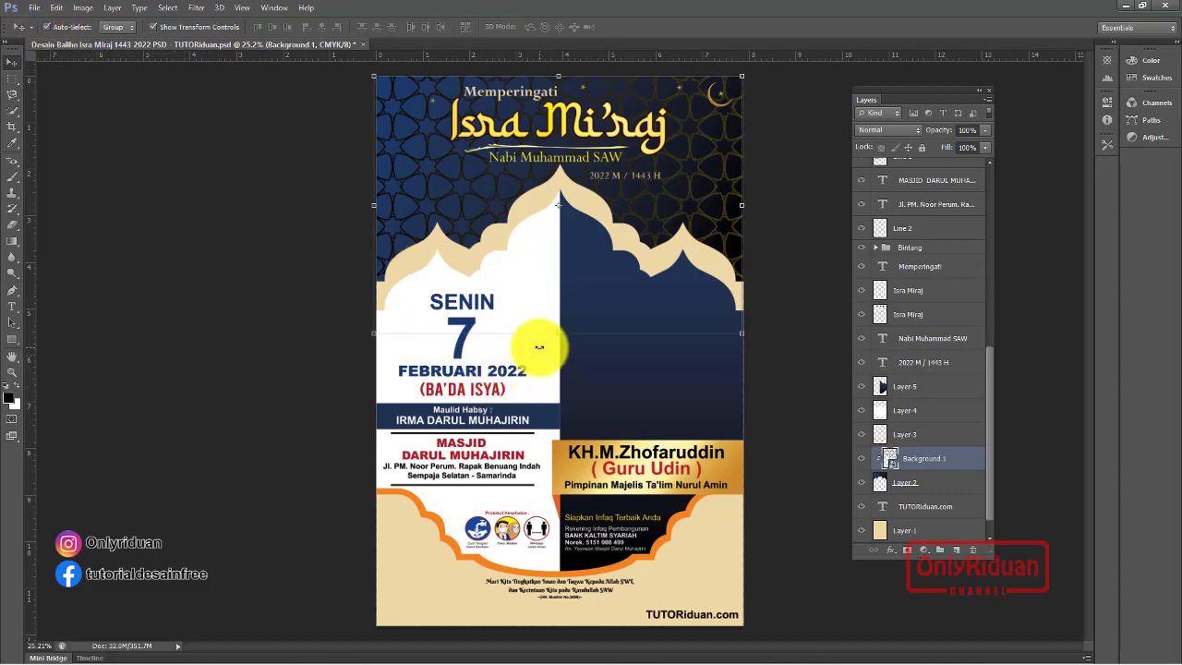
Place the Background 2 image above Layer-4 and position it over the banner's white left half
click(540, 372)
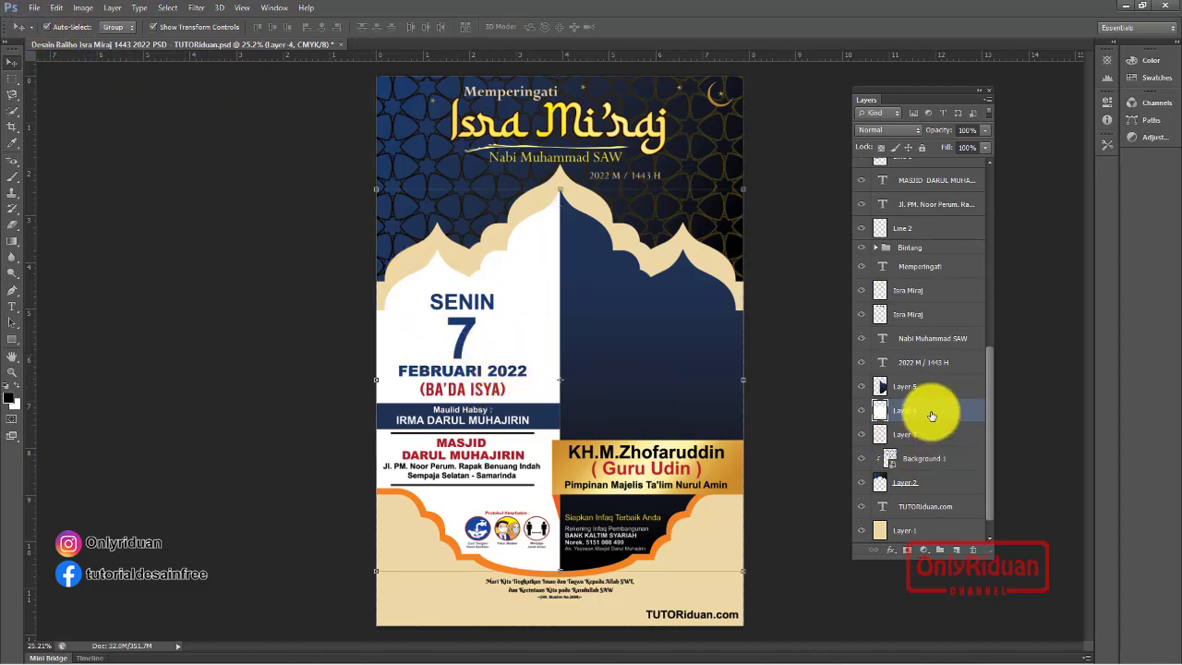
click(35, 8)
click(64, 258)
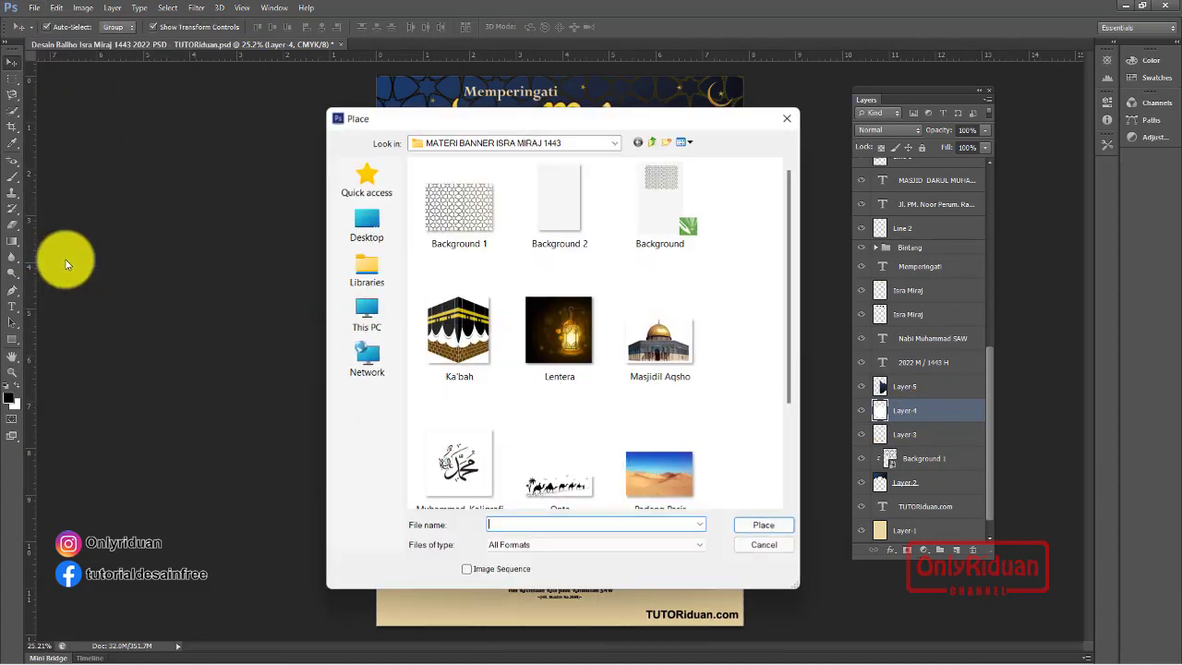
click(560, 208)
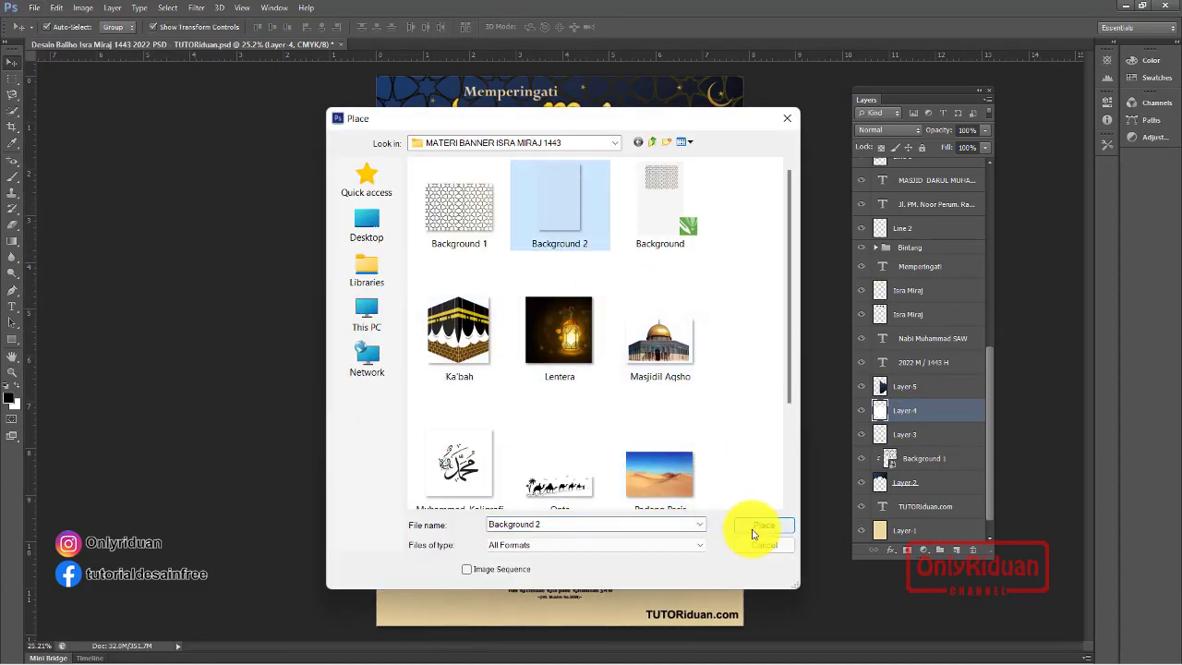
click(757, 527)
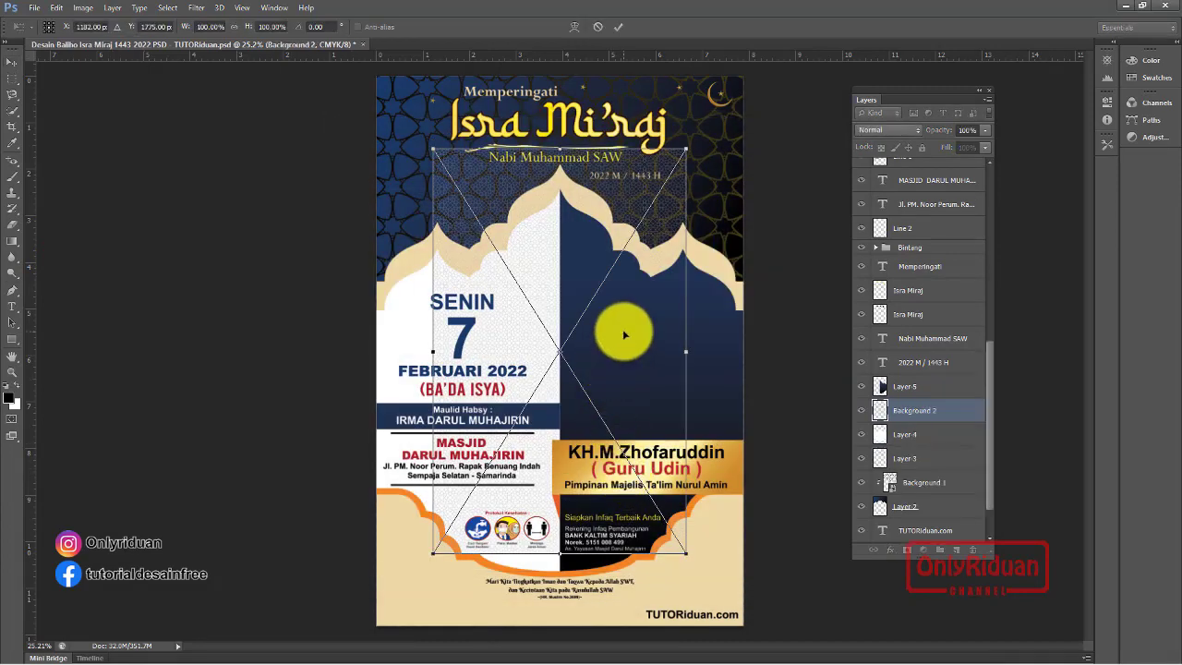
drag(623, 335, 552, 359)
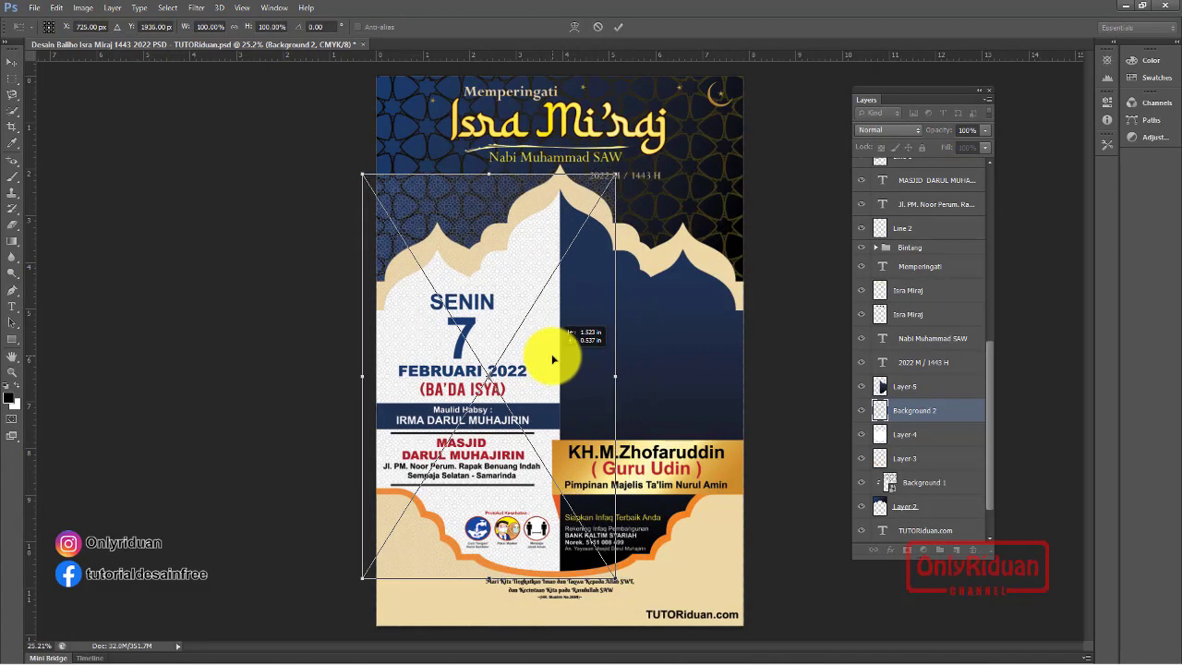
click(617, 28)
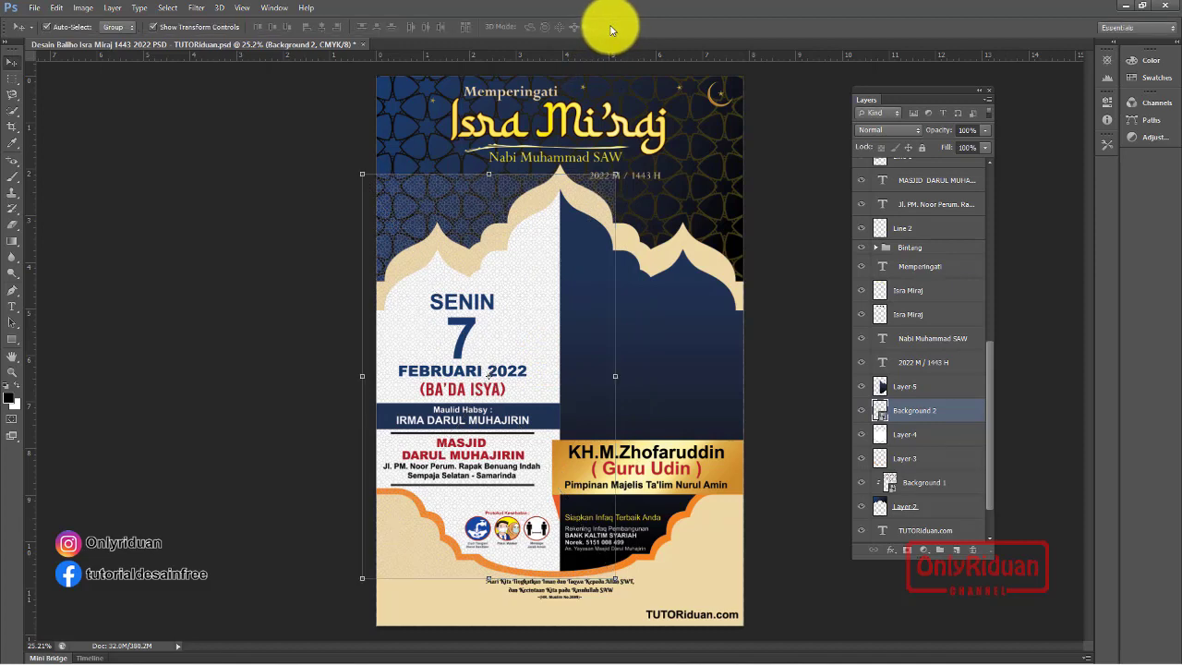
Clip the Background 2 pattern to Layer-4 with a clipping mask, check it up close, and deselect the layer
right_click(914, 413)
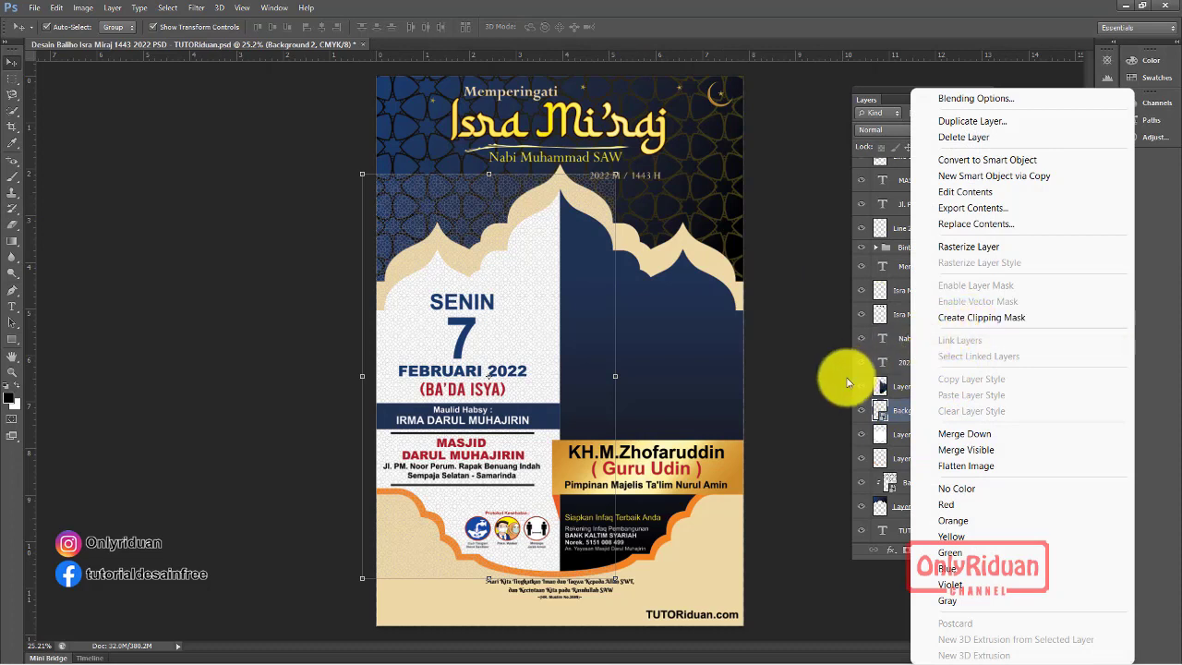
click(818, 381)
key(alt)
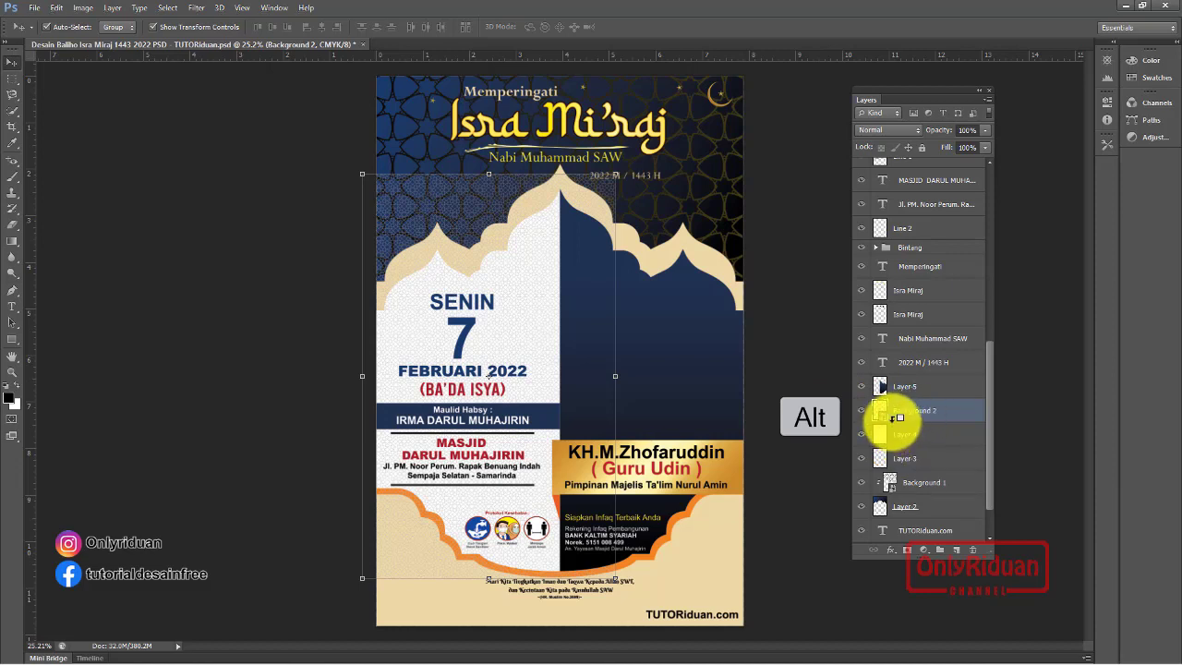
alt+click(892, 417)
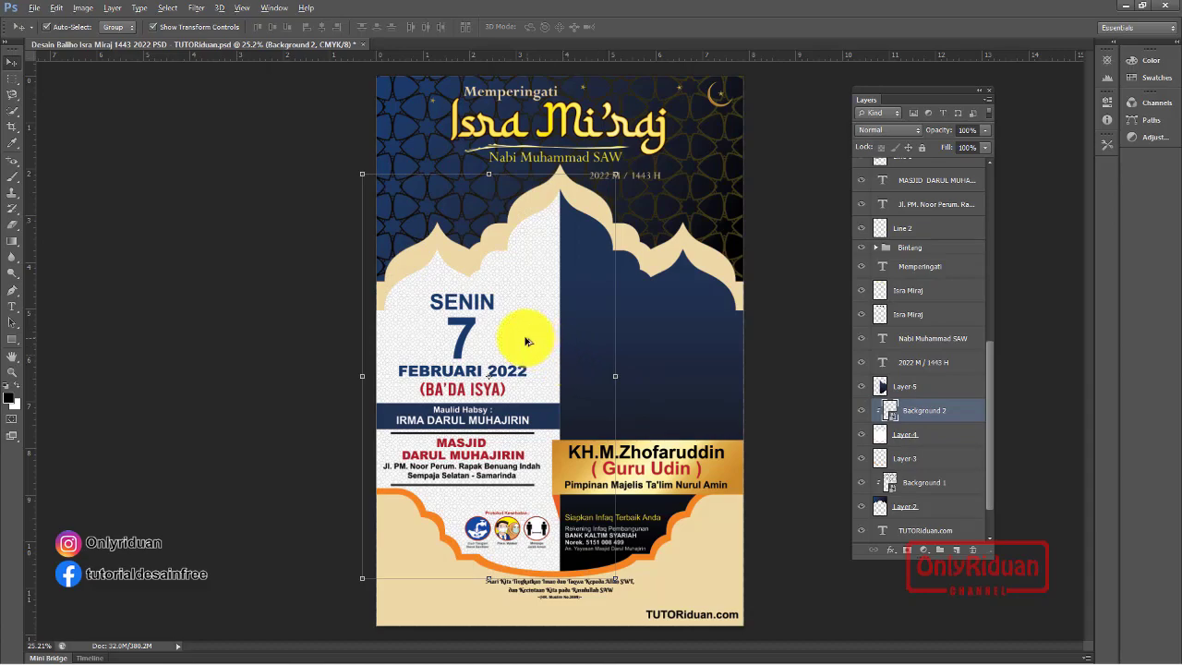
scroll(505, 327, up, 2)
scroll(531, 317, up, 5)
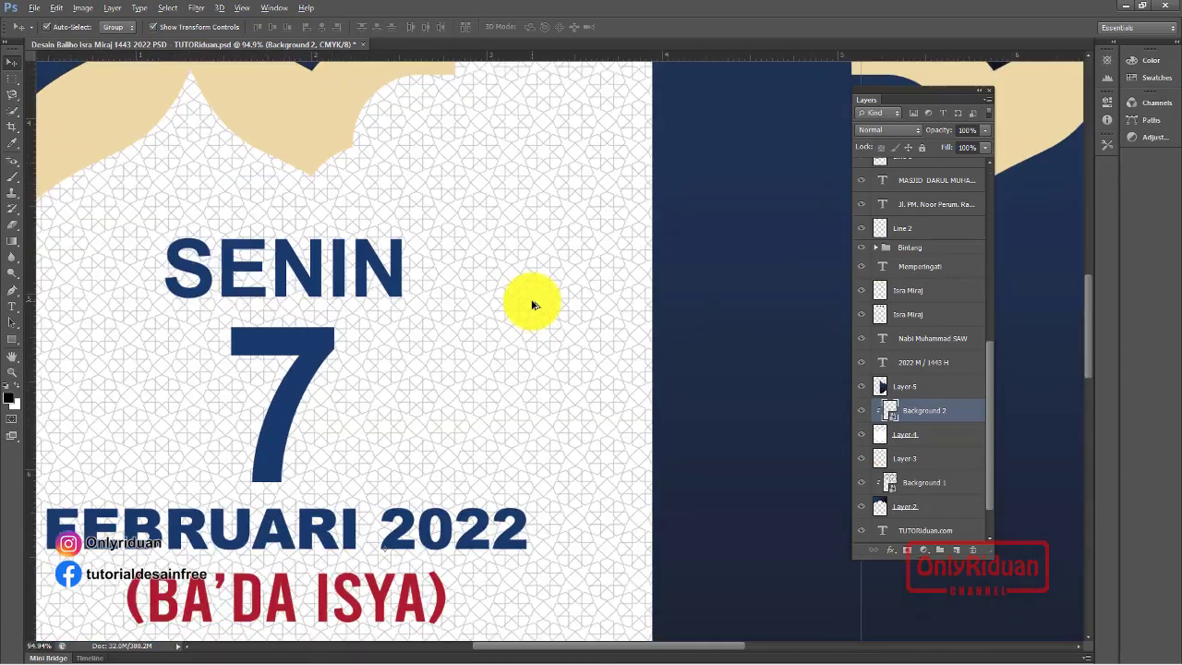
scroll(532, 304, down, 7)
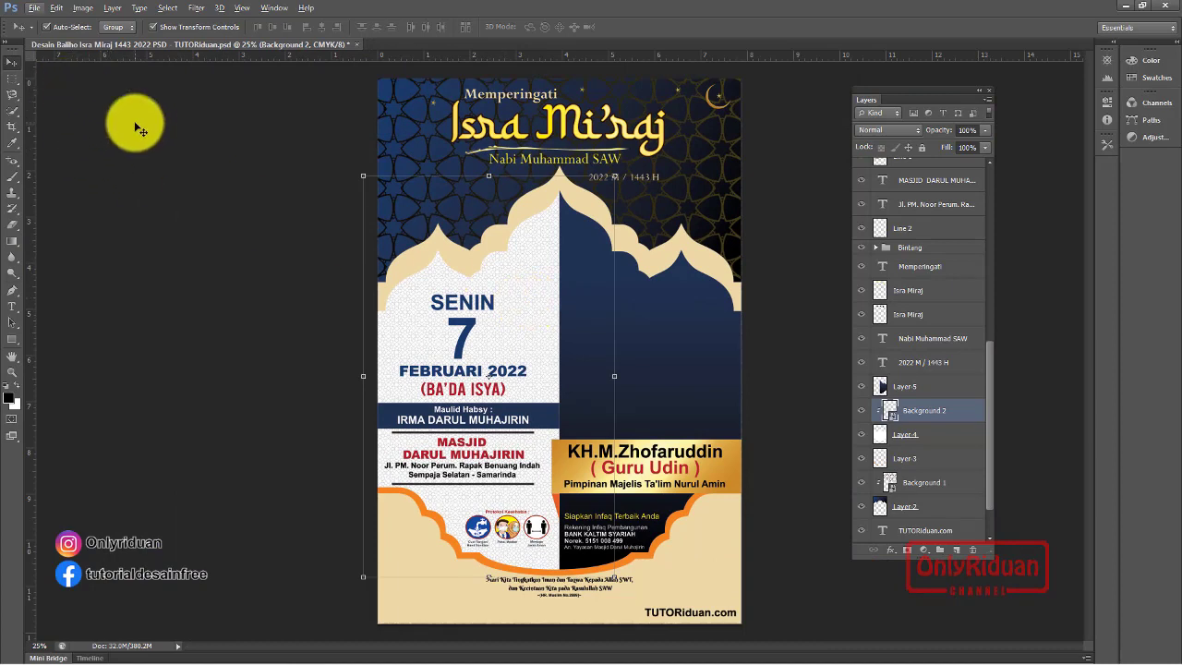
click(171, 169)
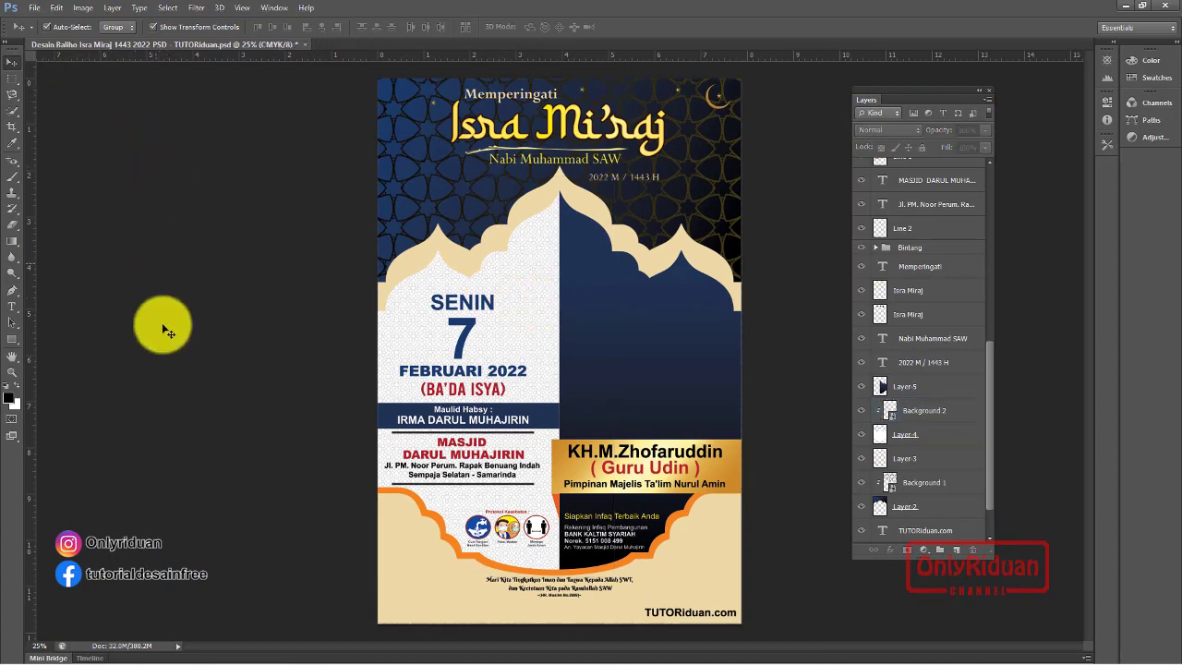
Place the Padang Pasir desert image above Layer-1 and move it down to cover the bottom of the banner
click(428, 589)
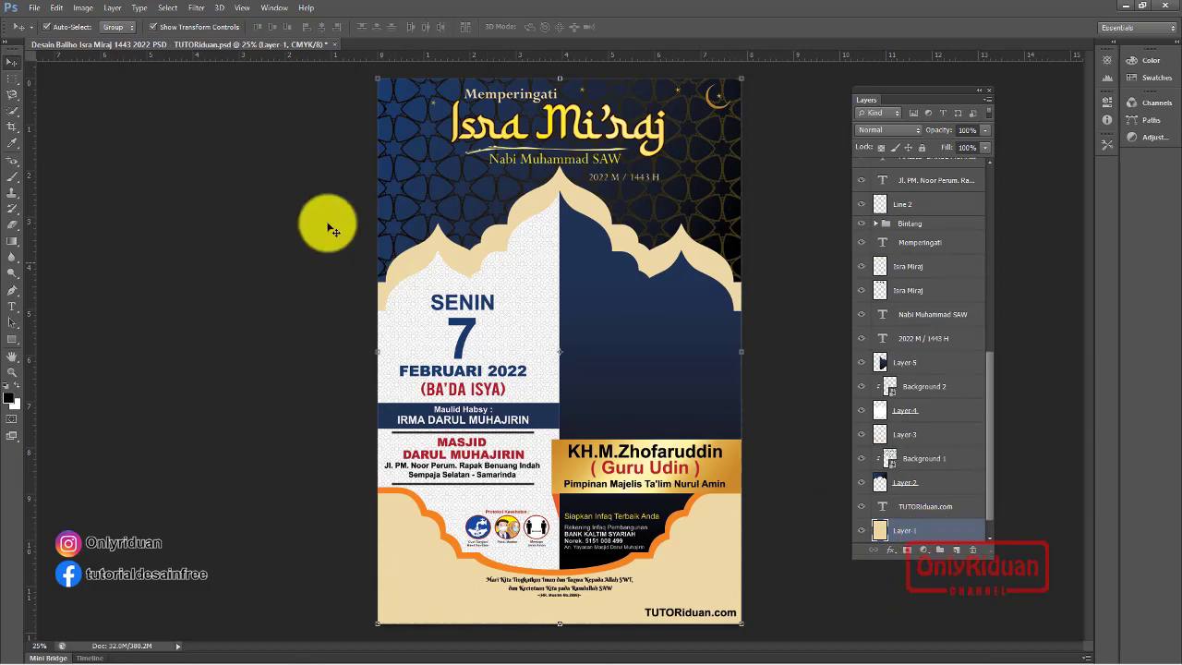
click(34, 7)
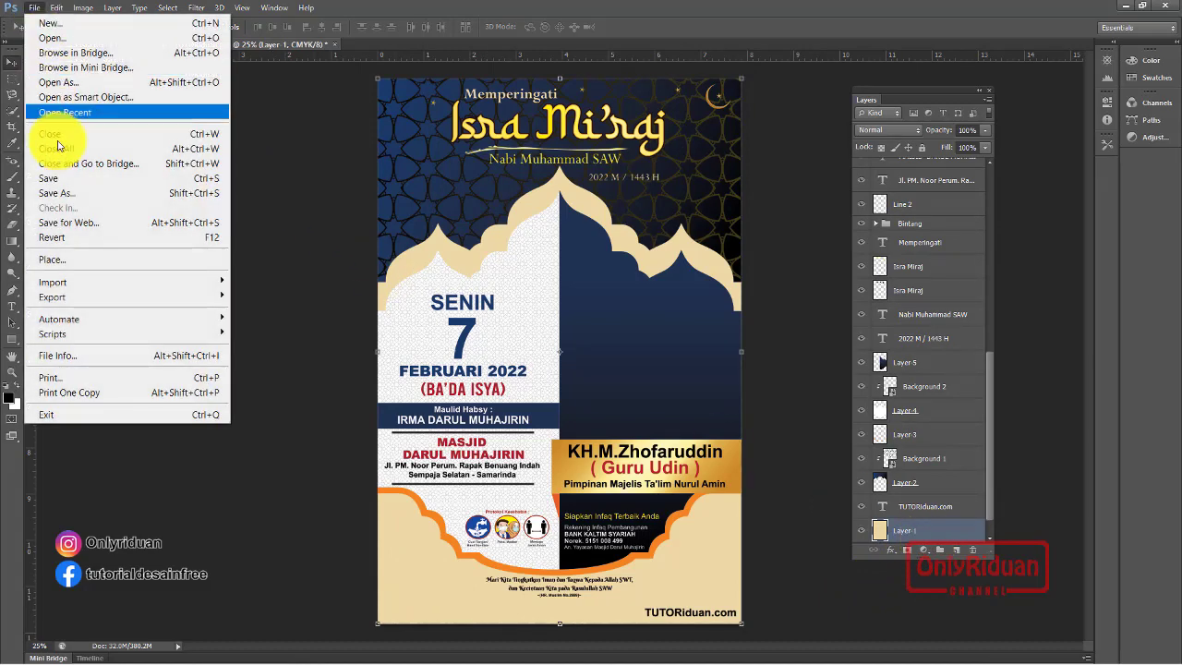
click(70, 265)
click(659, 470)
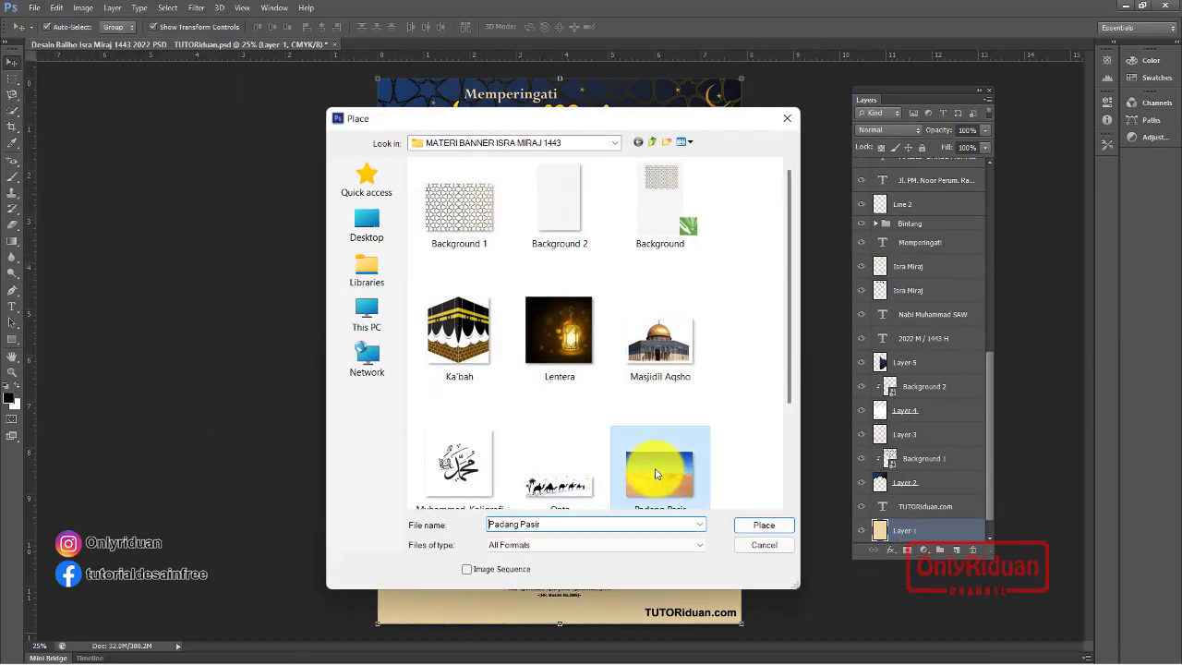
click(746, 527)
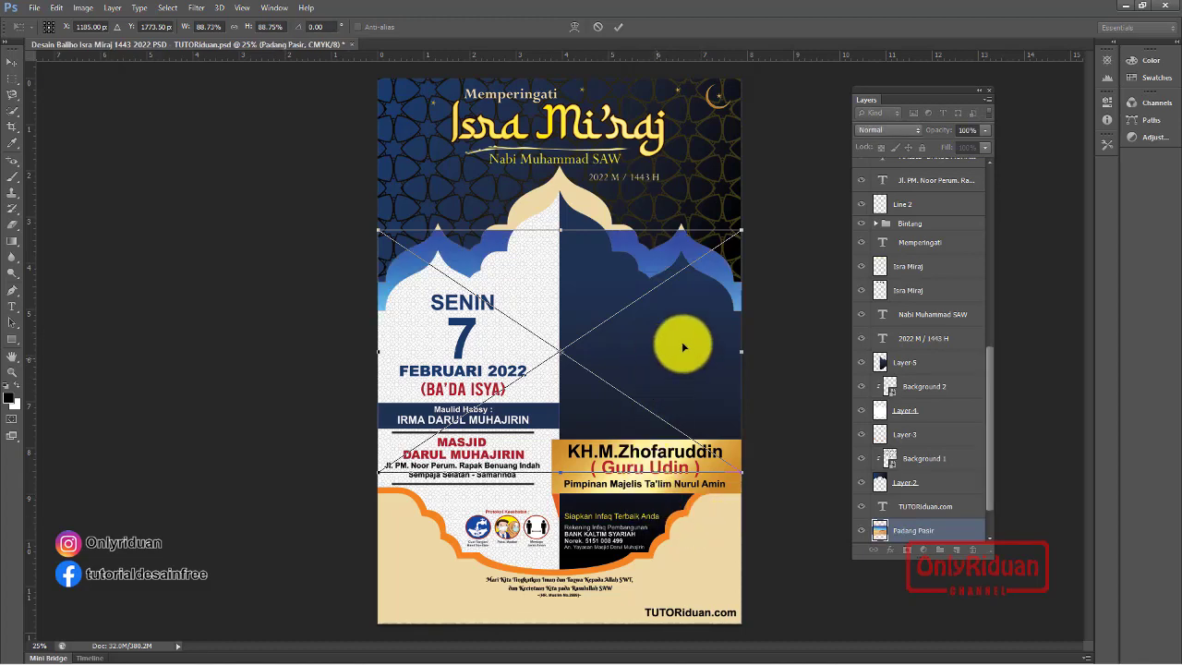
drag(710, 267, 710, 500)
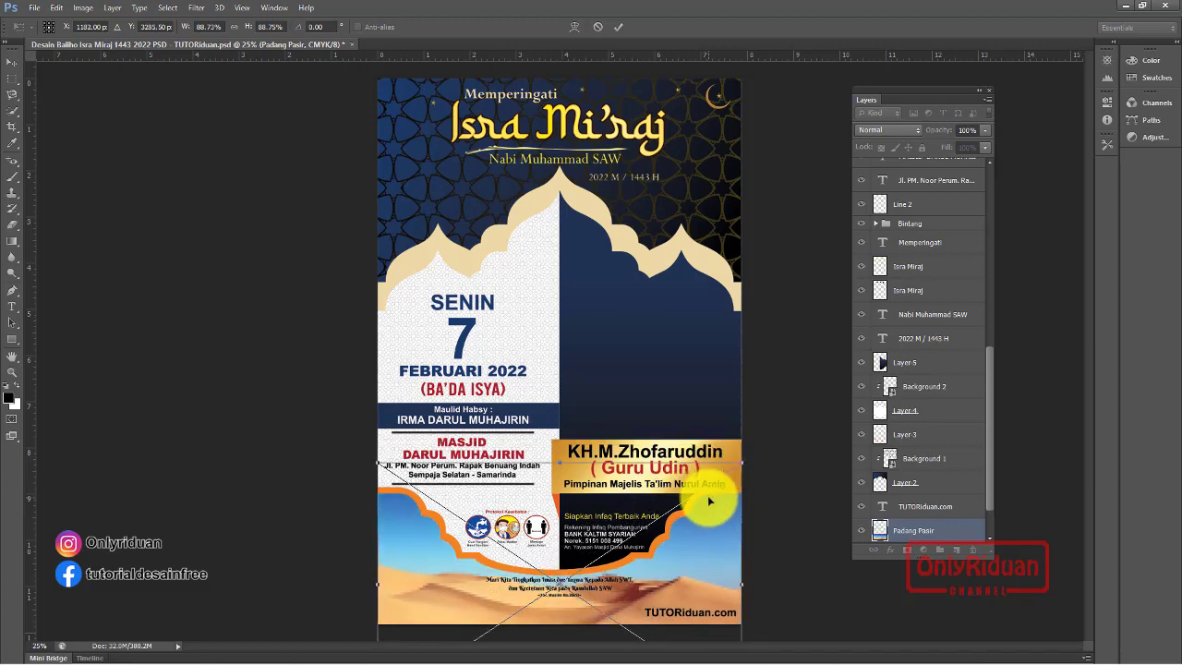
click(618, 26)
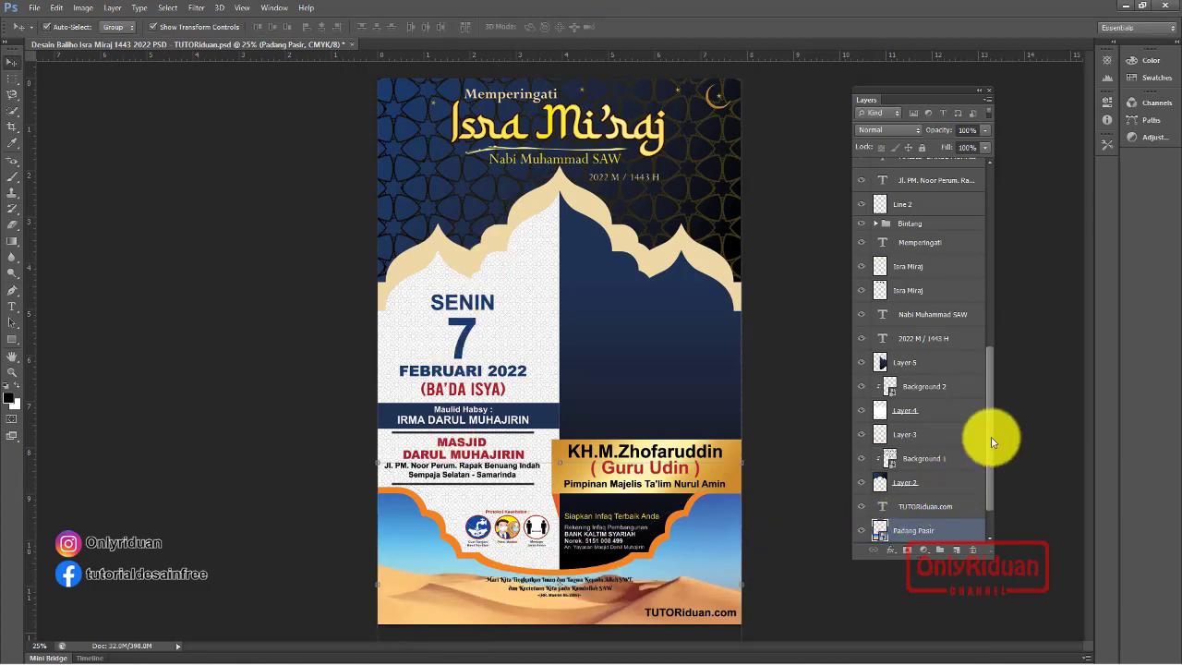
Give the orange frame on Layer-3 a Color Overlay in the banner's cream colour efd9a5, at Normal blend mode and 100% opacity
drag(991, 442, 984, 475)
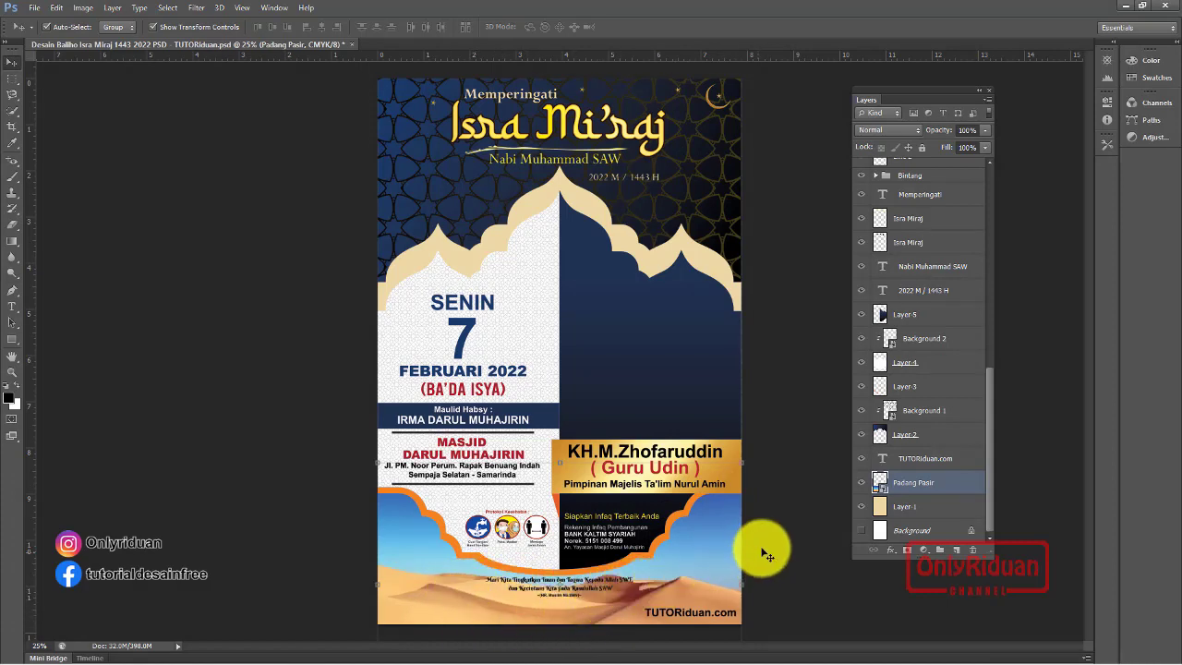
click(676, 517)
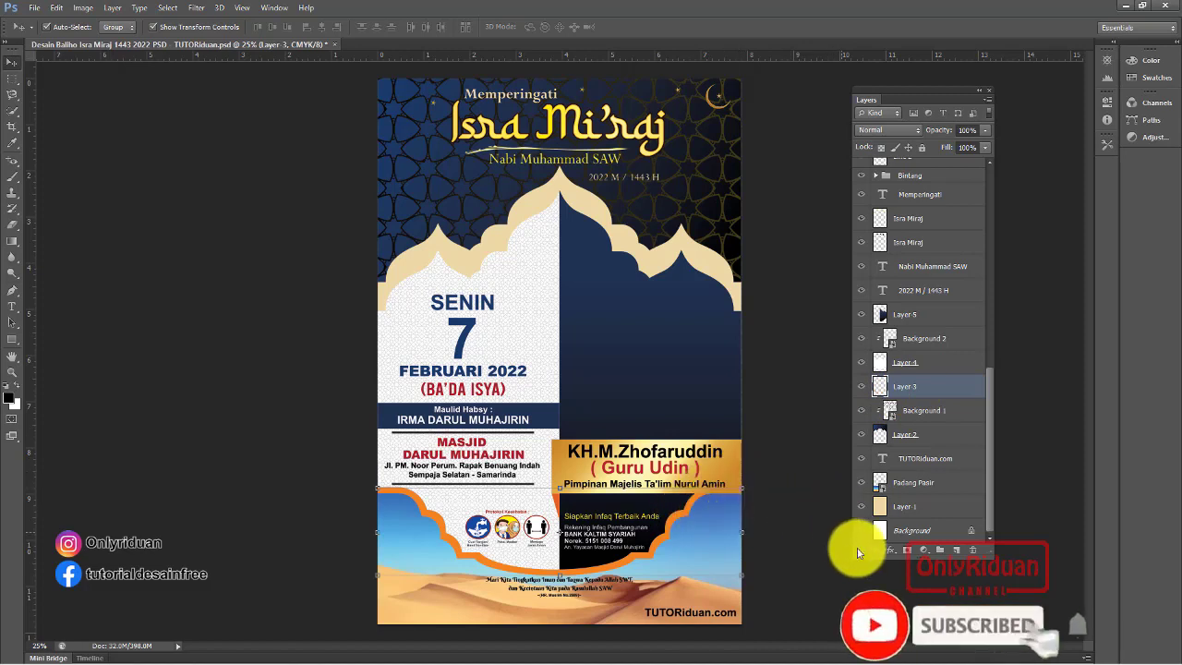
click(890, 552)
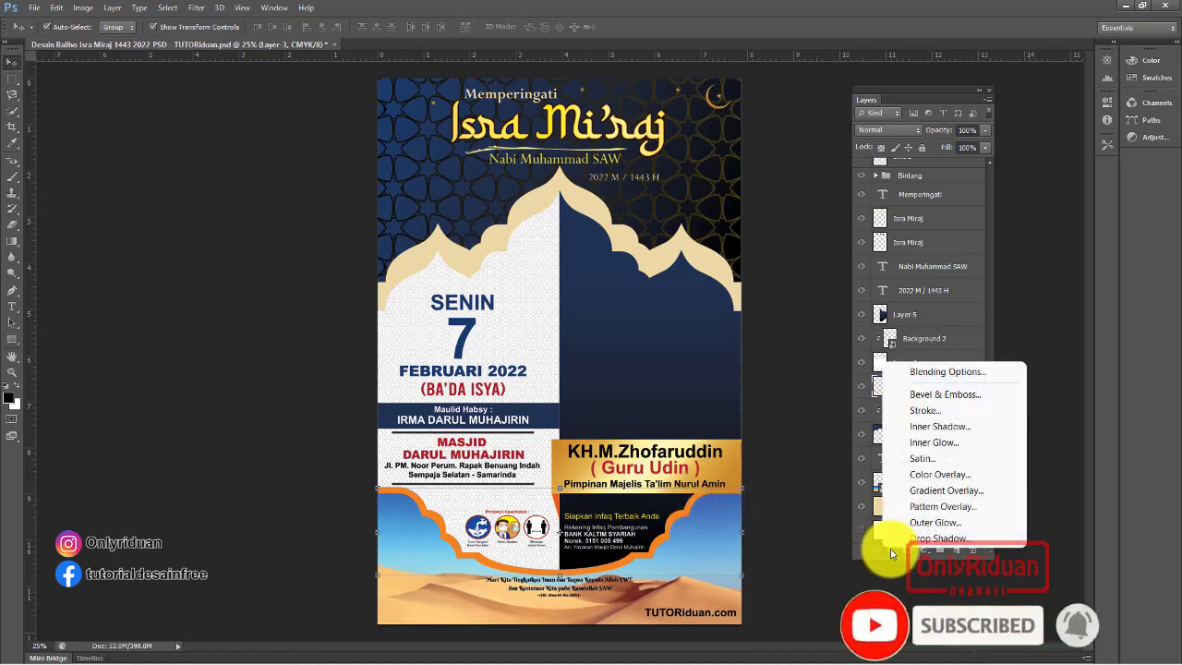
click(932, 475)
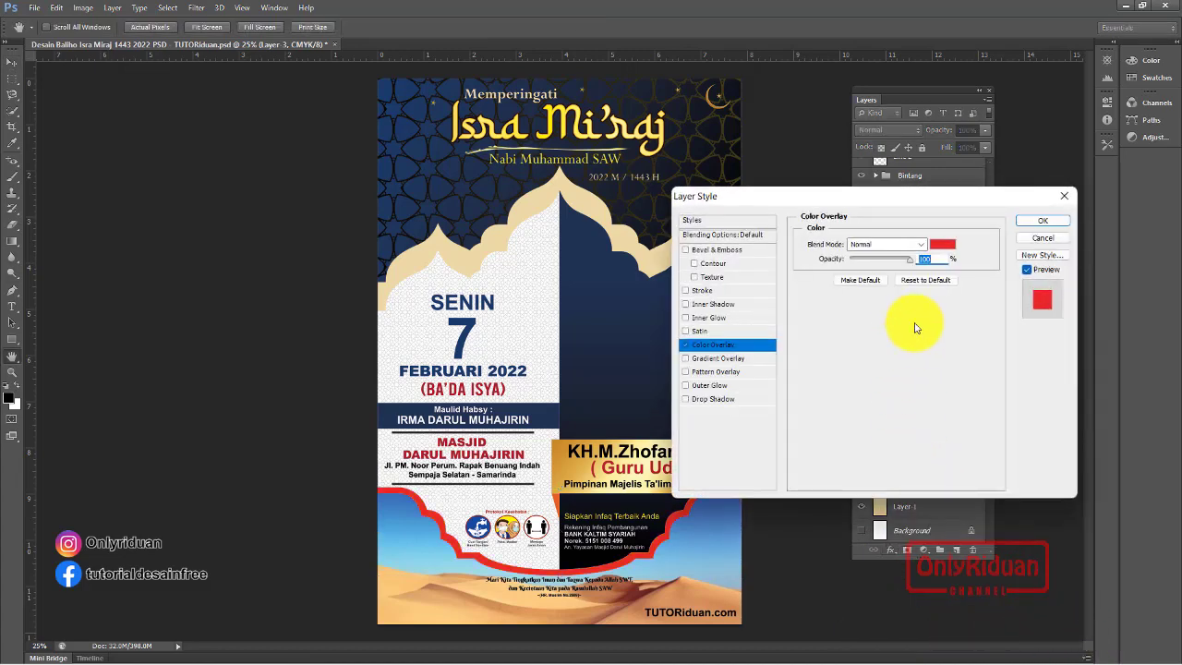
click(942, 244)
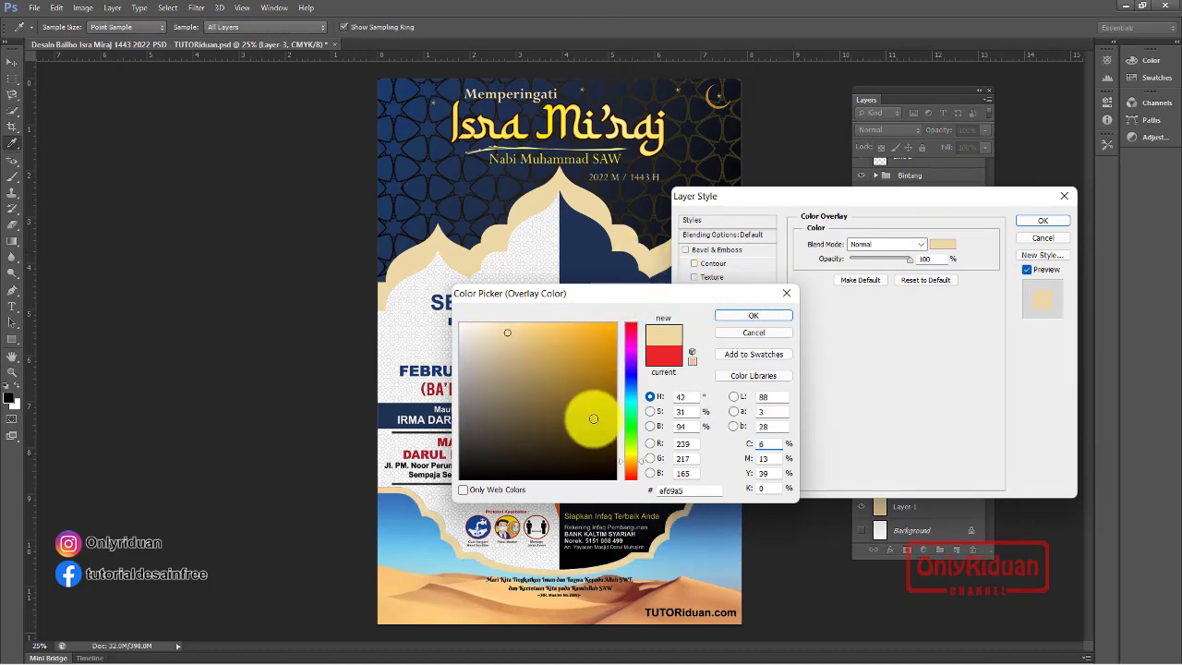
click(754, 315)
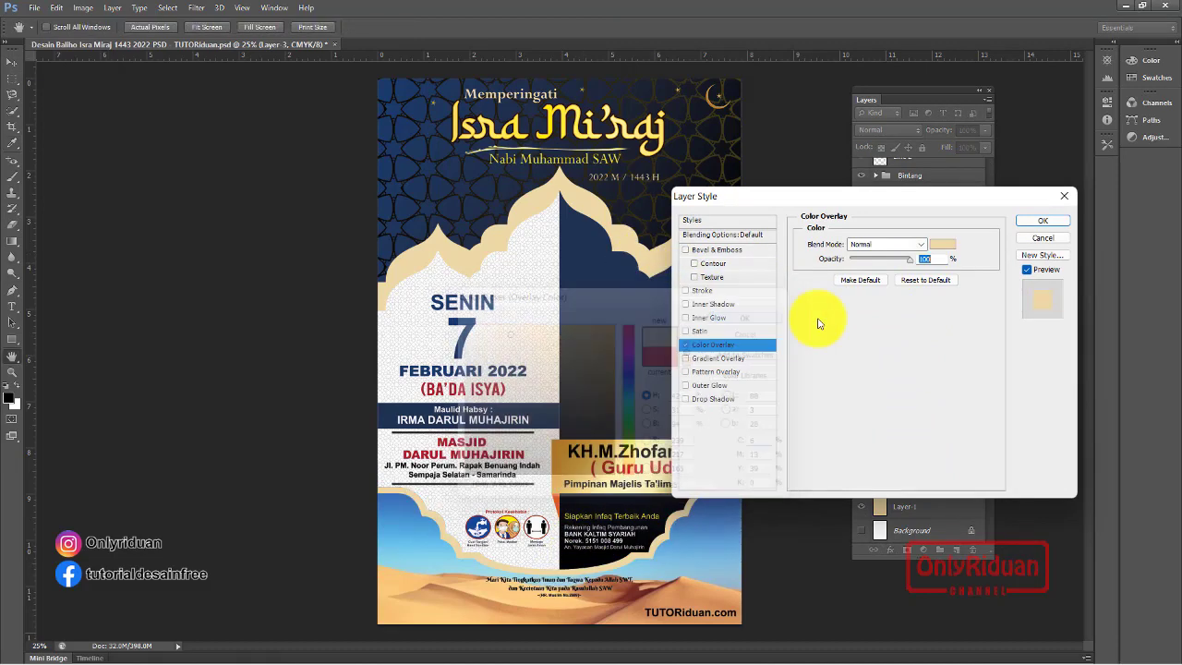
click(1042, 220)
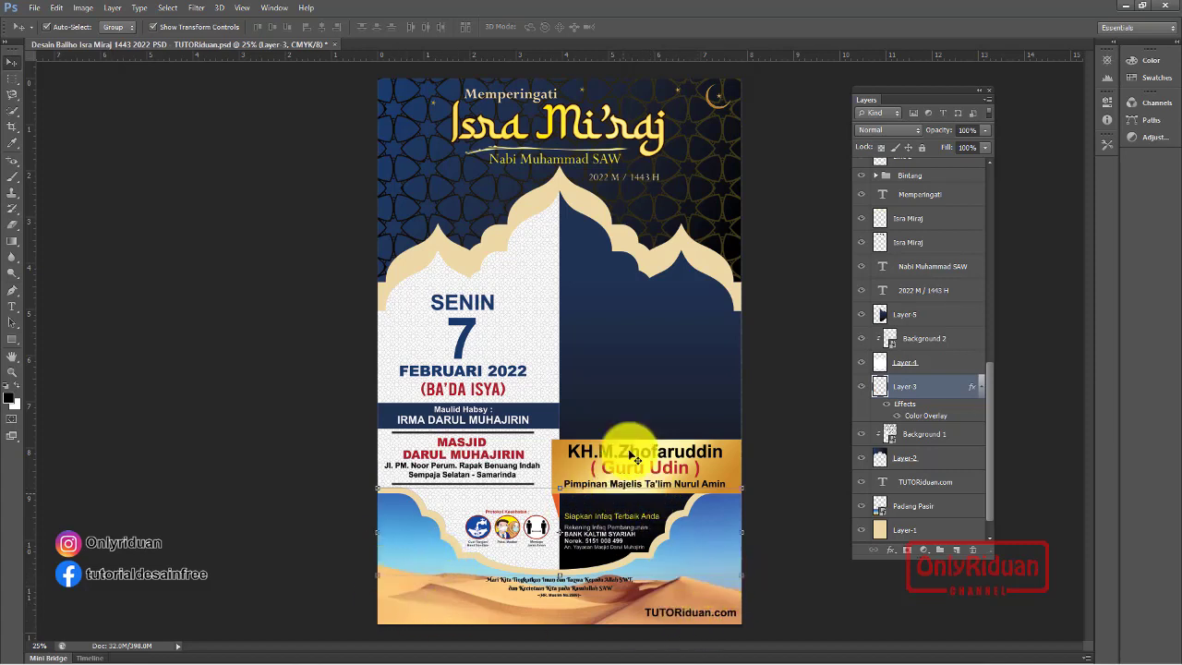
Add a Multiply drop shadow to Layer-2 with distance 0 px, spread 21%, size 51 px and a reduced opacity
click(482, 219)
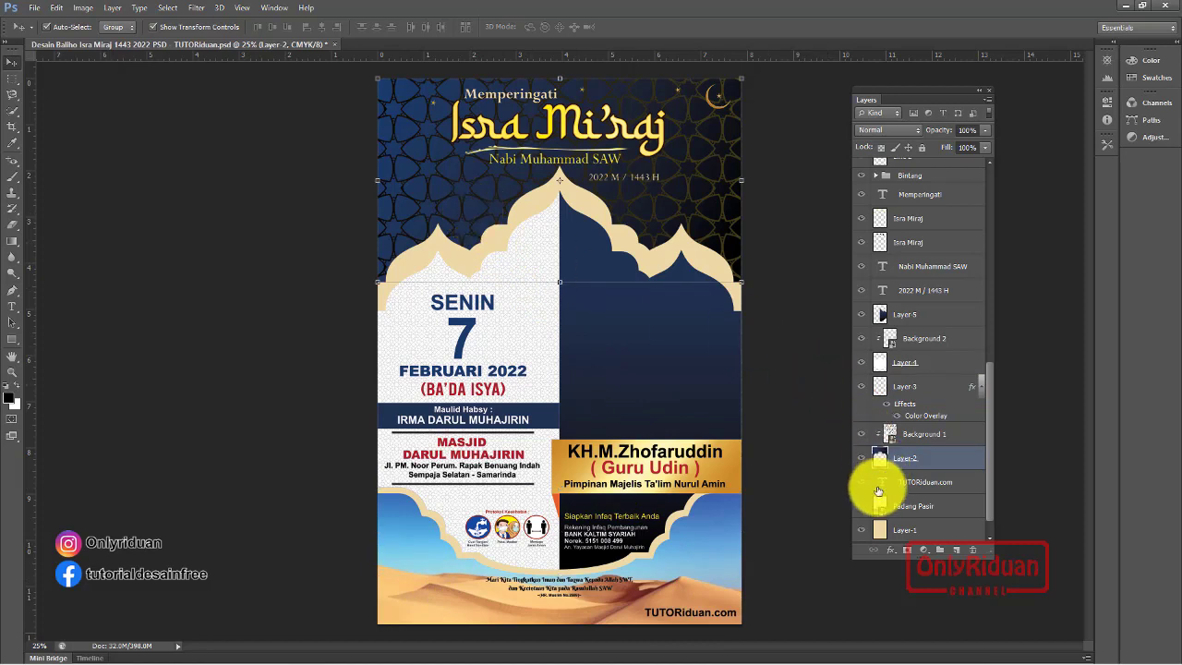
click(887, 554)
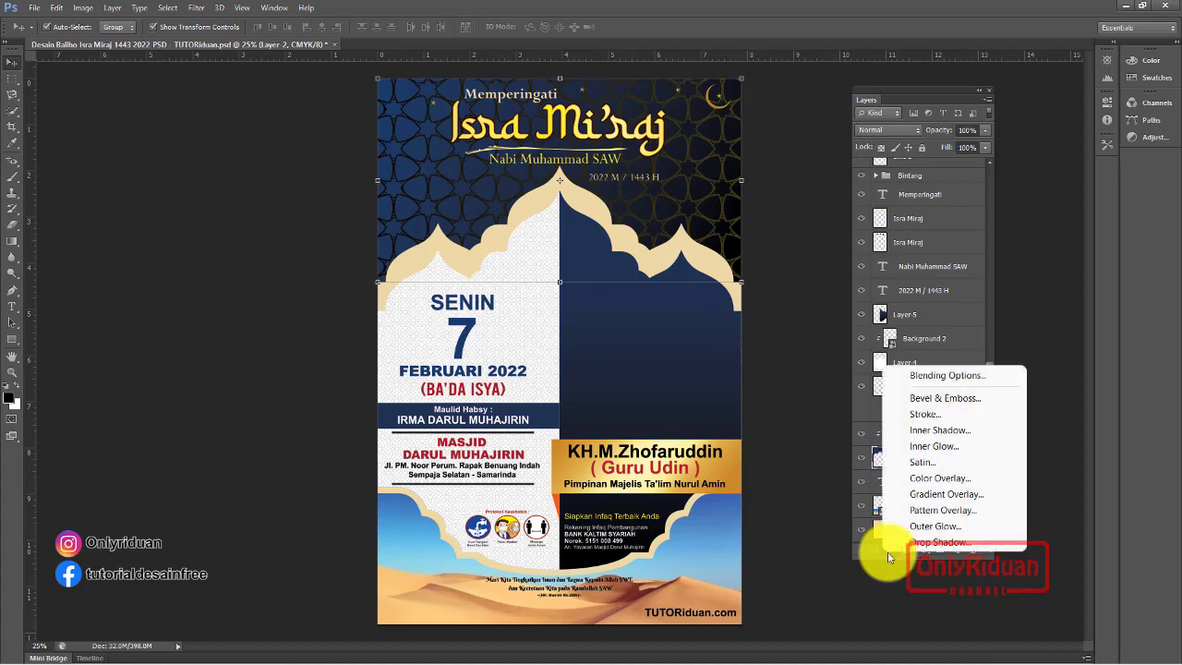
click(937, 544)
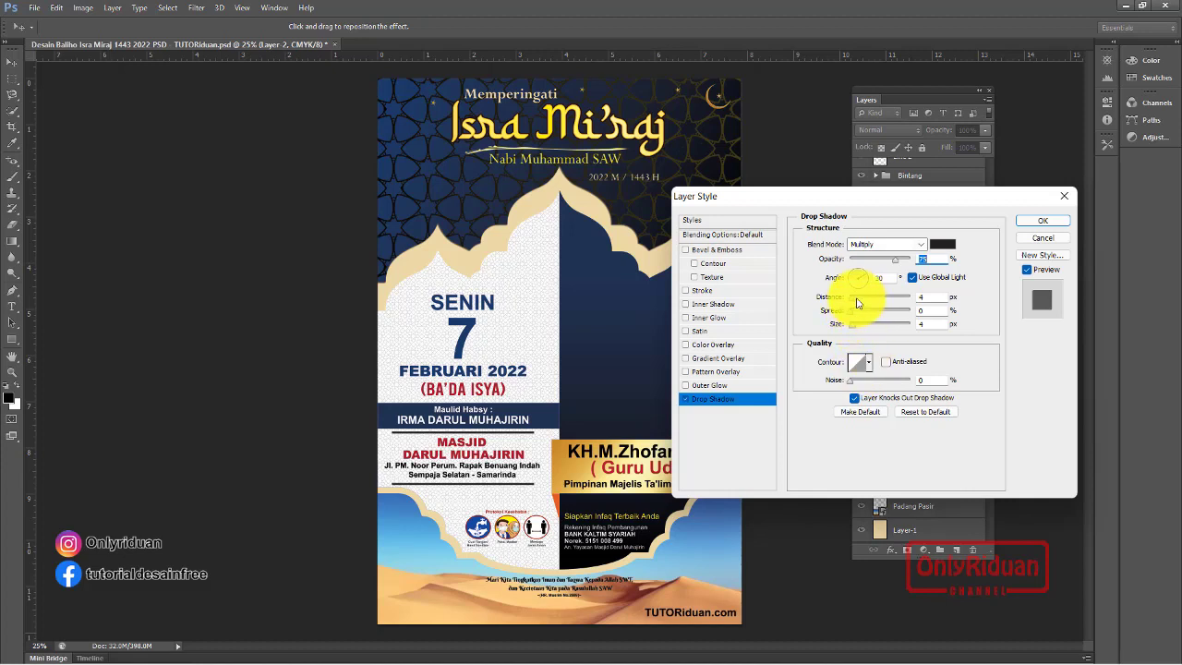
click(602, 255)
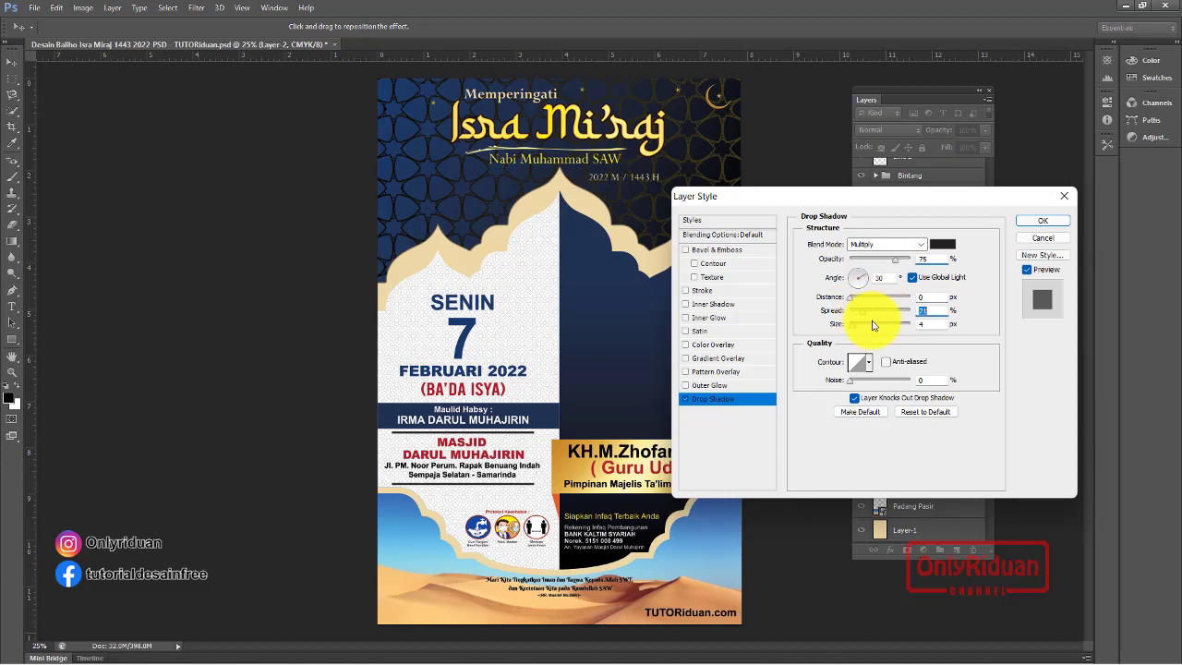
drag(856, 330, 866, 331)
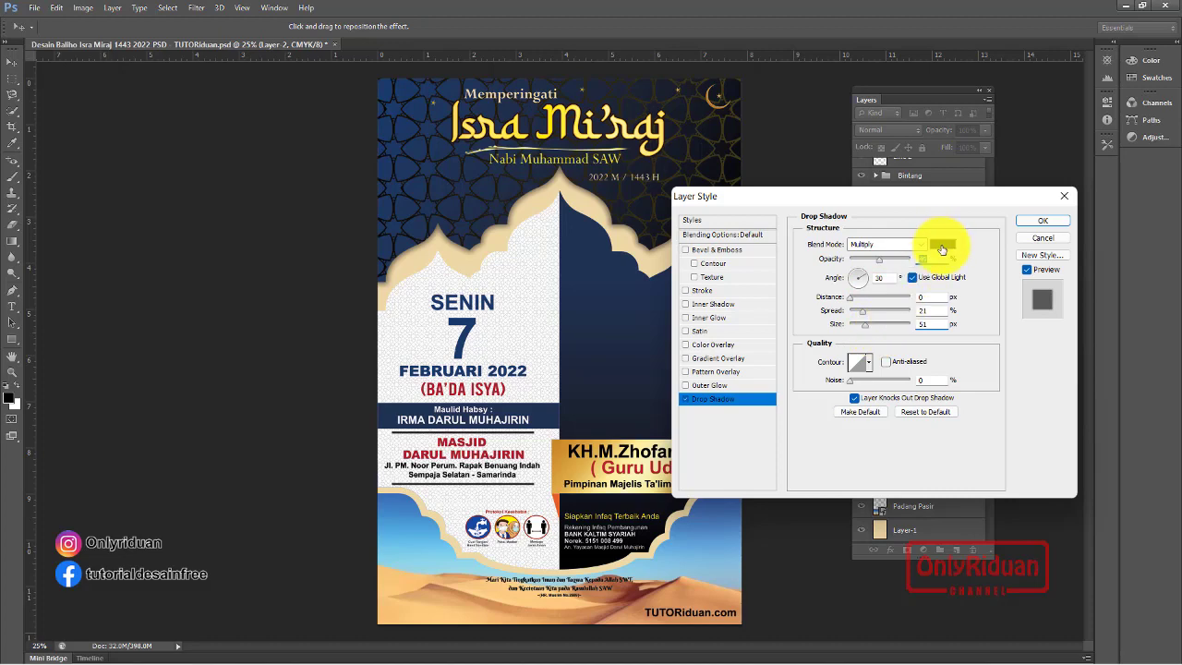
click(1044, 221)
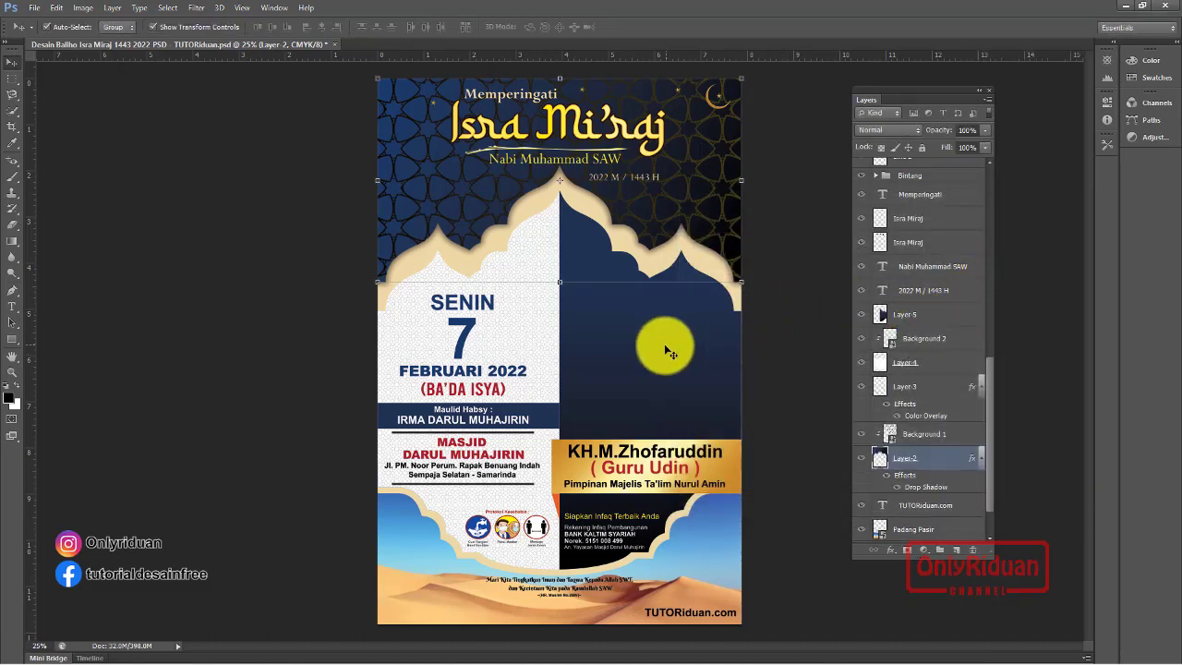
Copy the drop shadow layer style from Layer-2 and paste it onto Layer-4
click(406, 317)
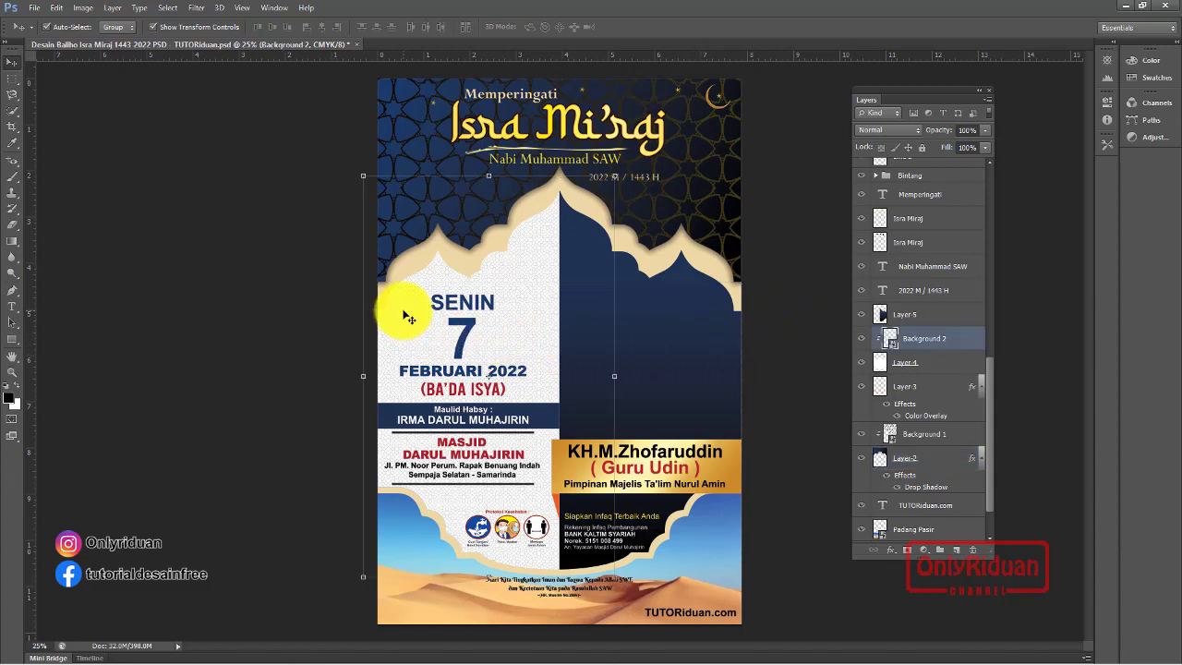
click(451, 246)
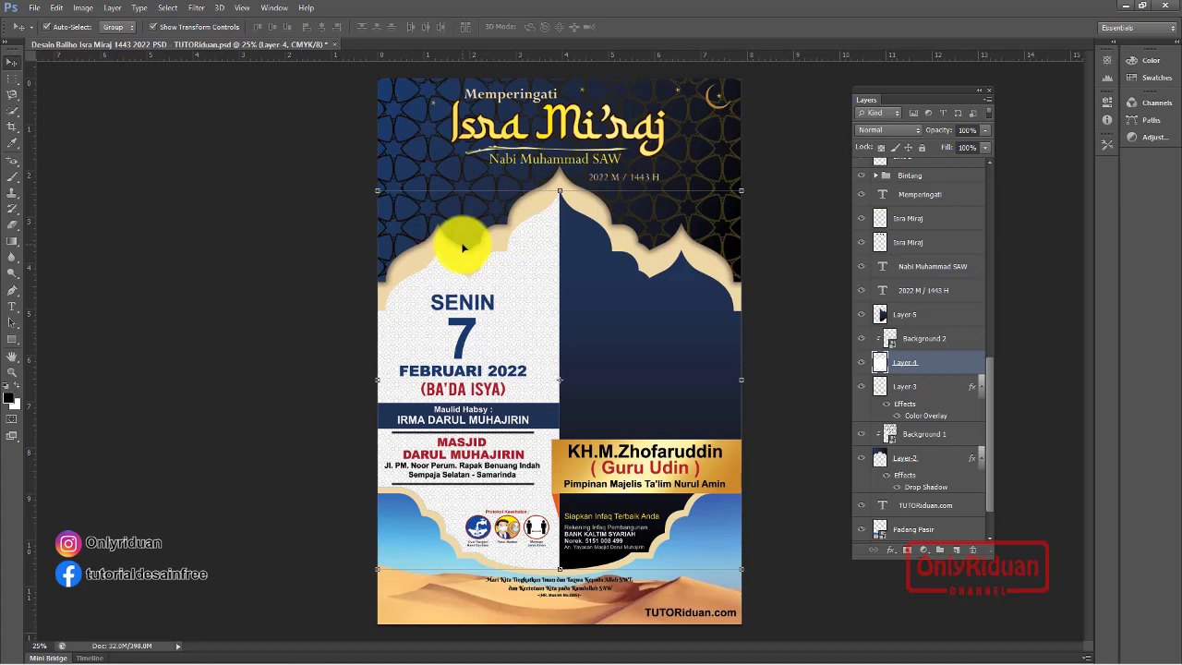
right_click(920, 489)
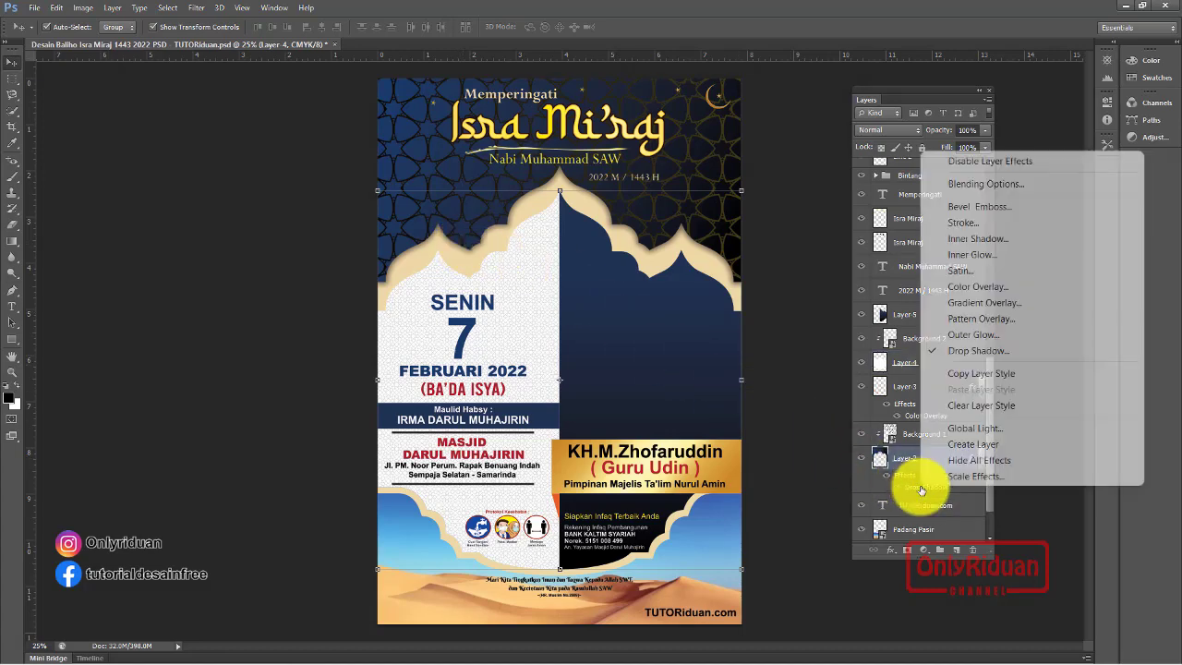
click(984, 374)
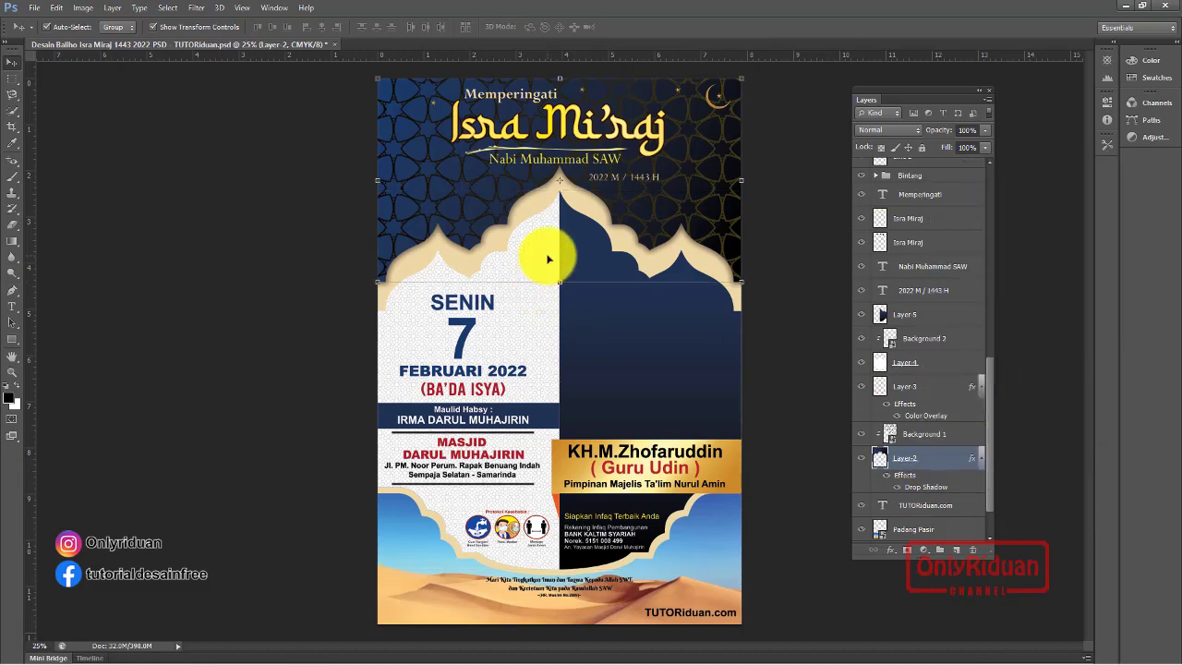
click(931, 363)
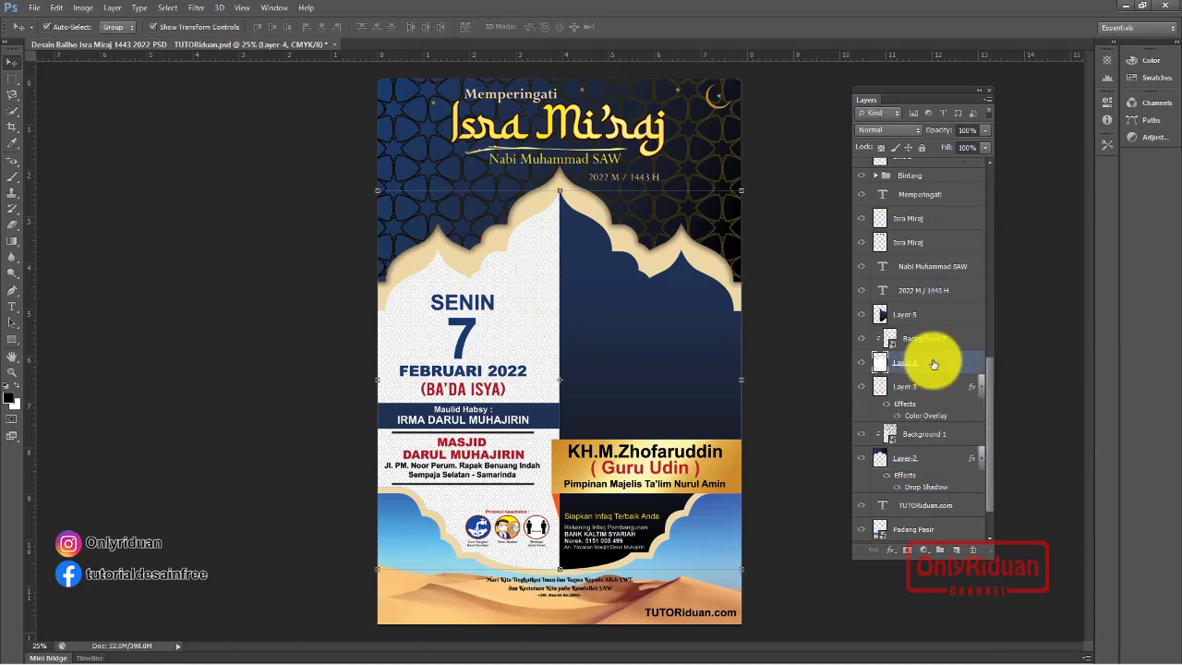
right_click(936, 367)
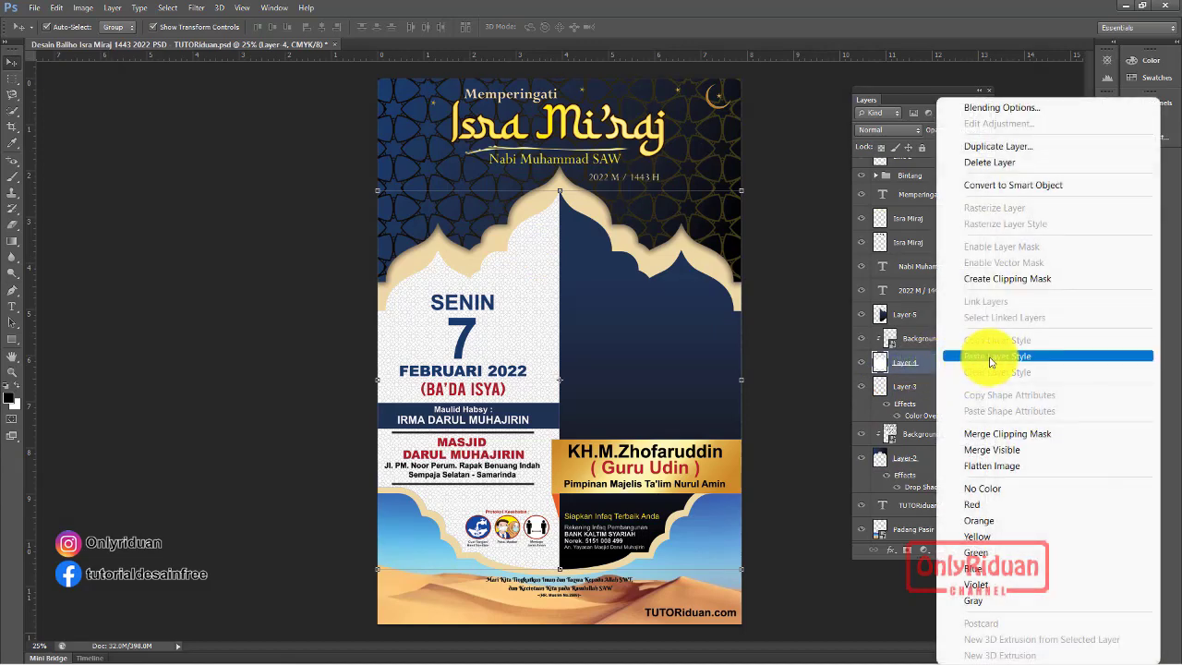
click(991, 358)
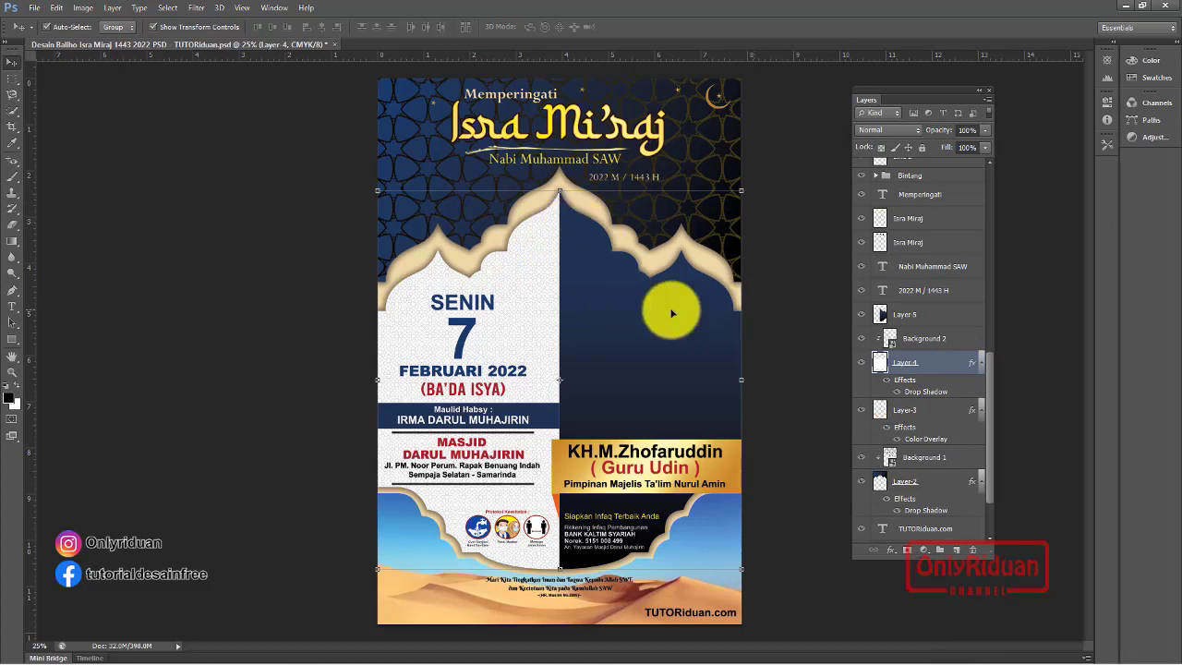
Lower the opacity of Layer-4's drop shadow to about 24%
double_click(918, 396)
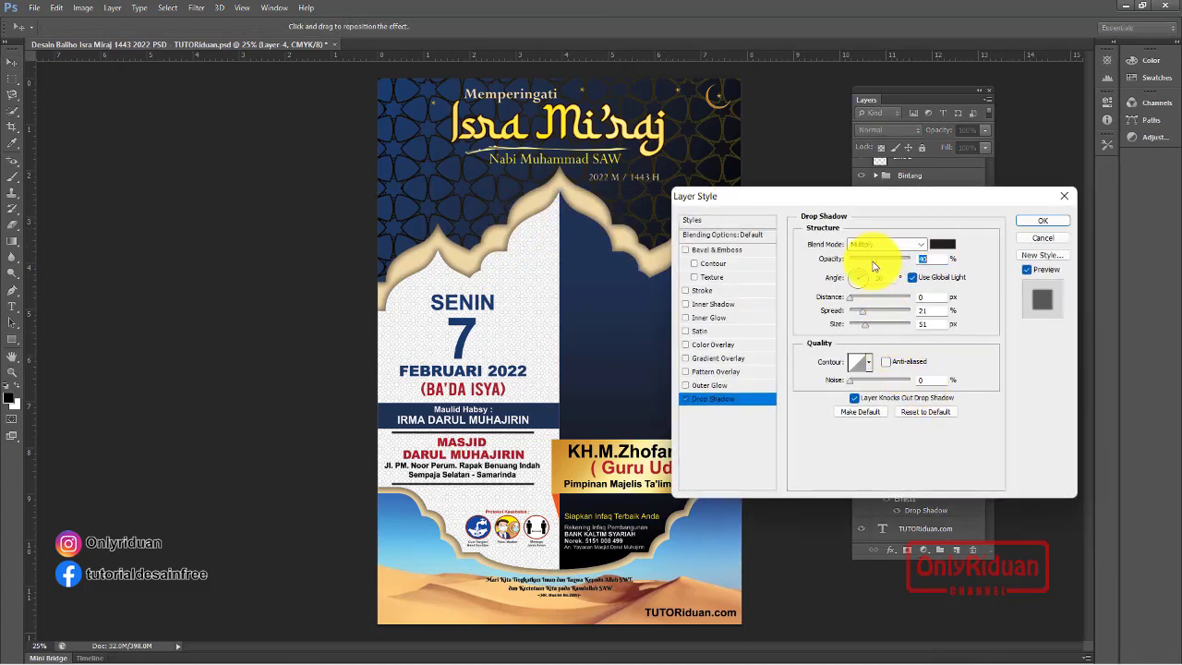
drag(873, 265, 868, 267)
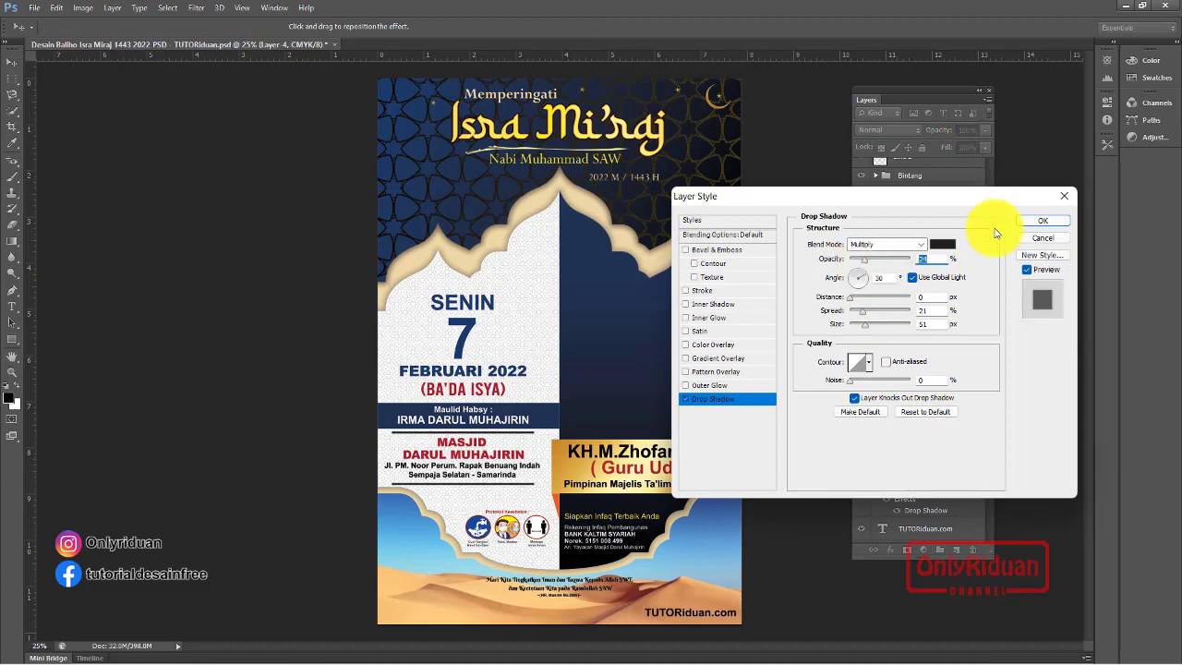
click(1040, 222)
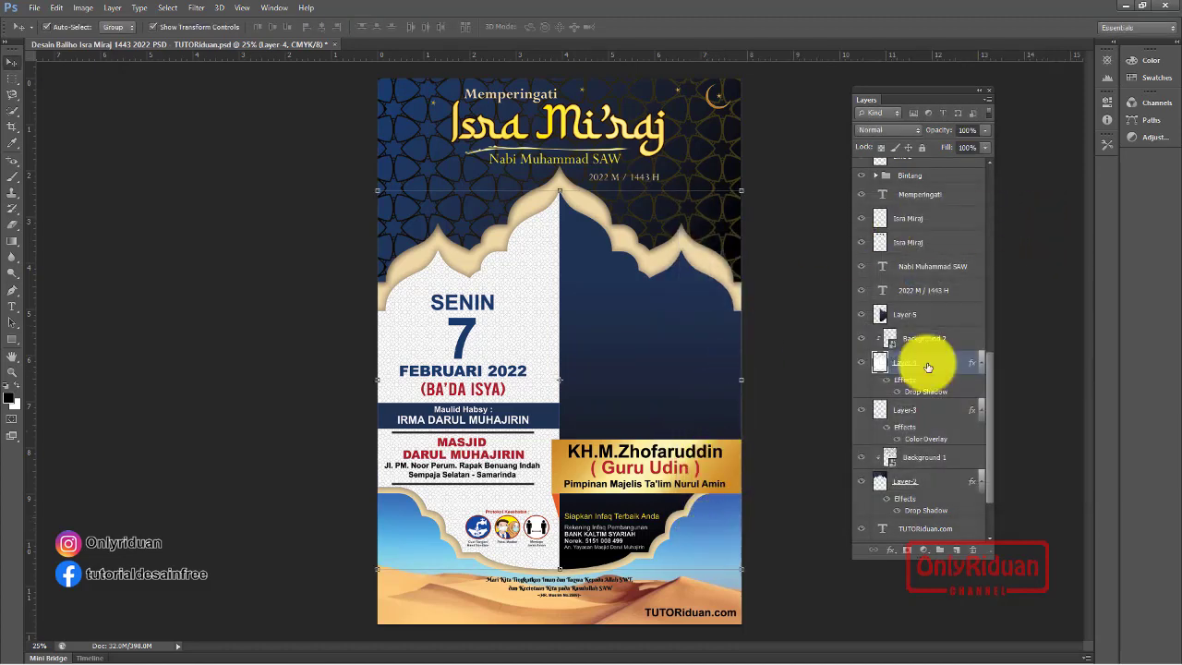
Add a softened drop shadow to Layer-3 with distance 0 px, spread 32% and size 40 px, and check the lower frame up close
click(653, 559)
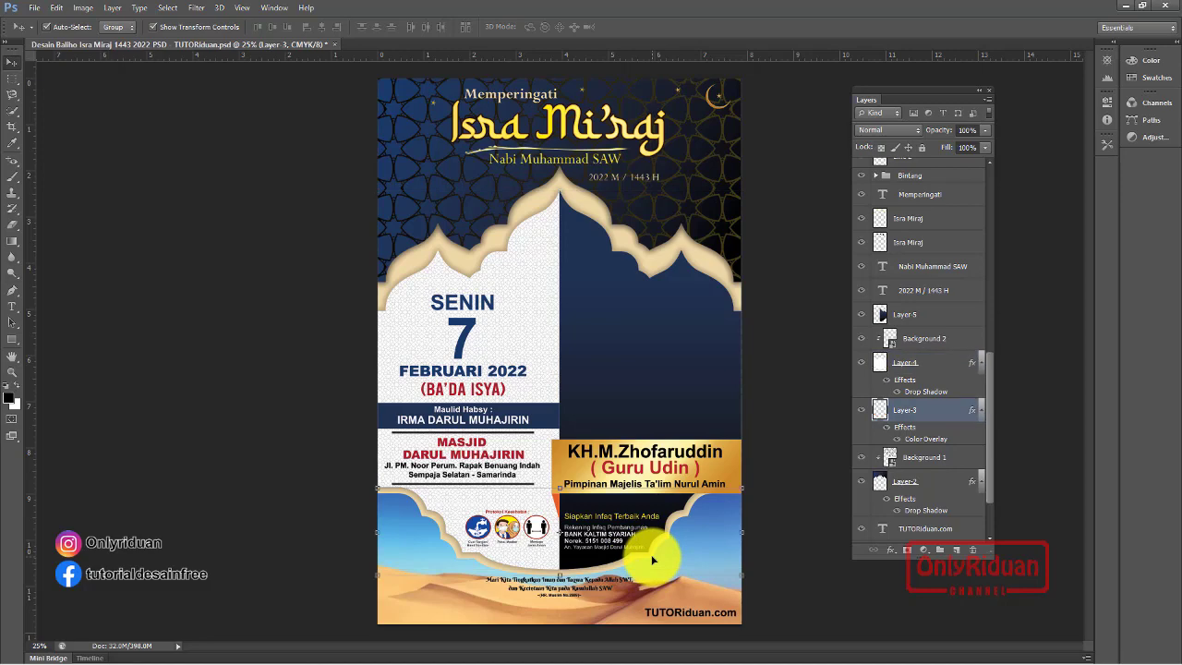
click(892, 551)
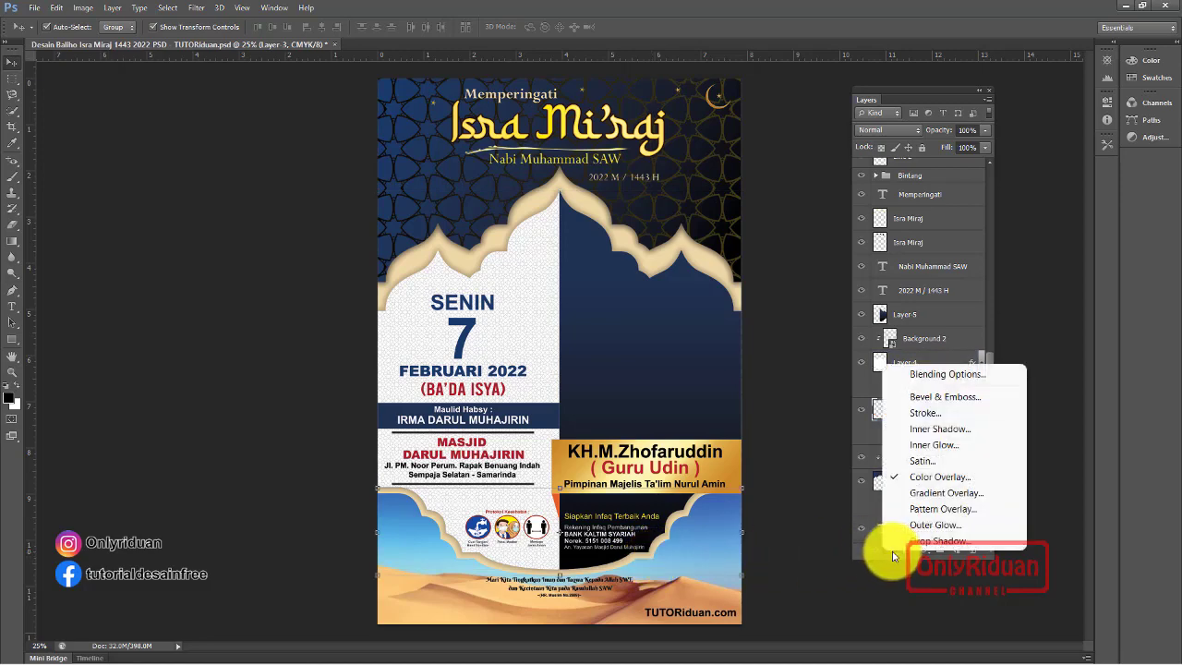
click(924, 546)
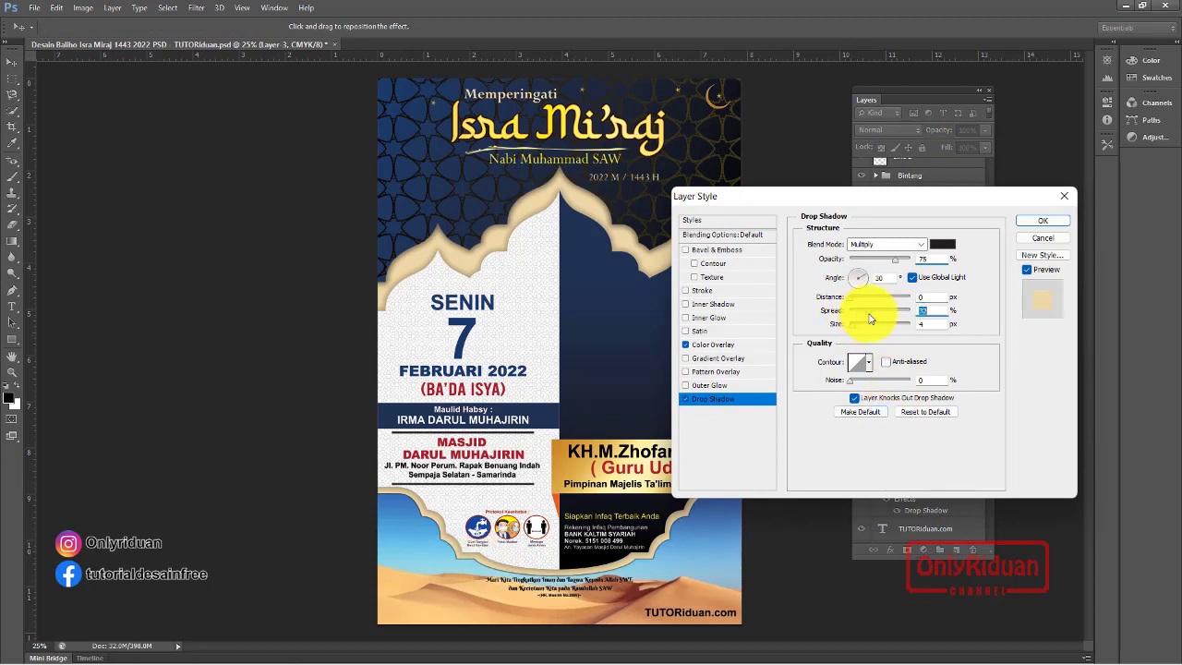
key(Tab)
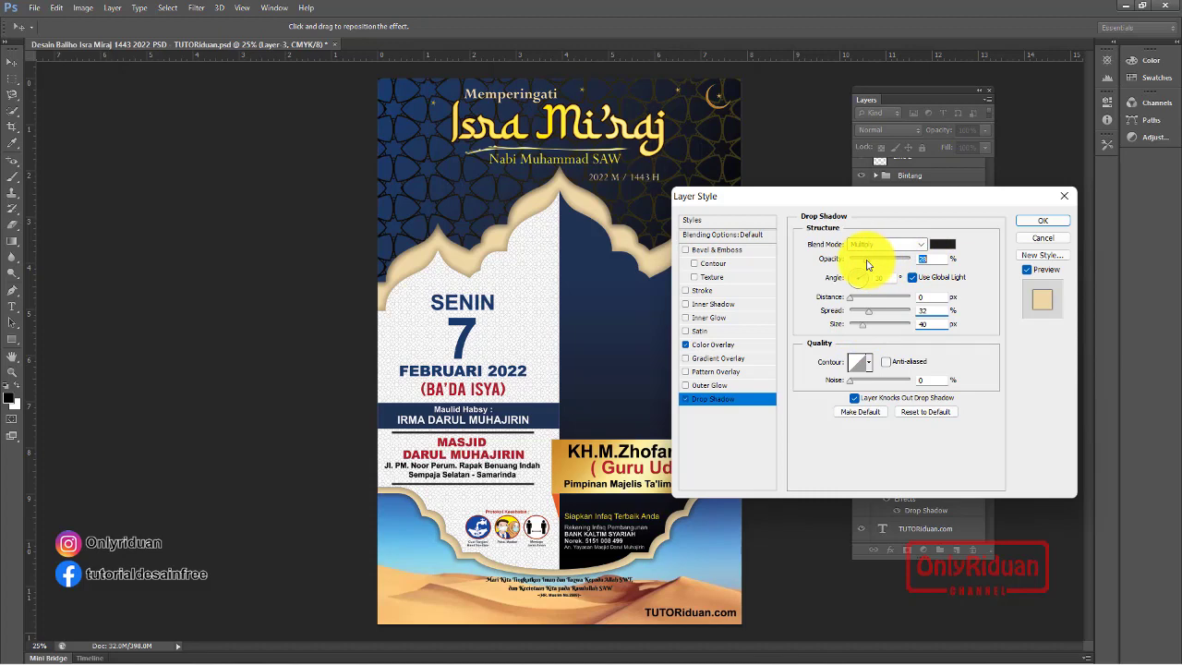
click(1042, 221)
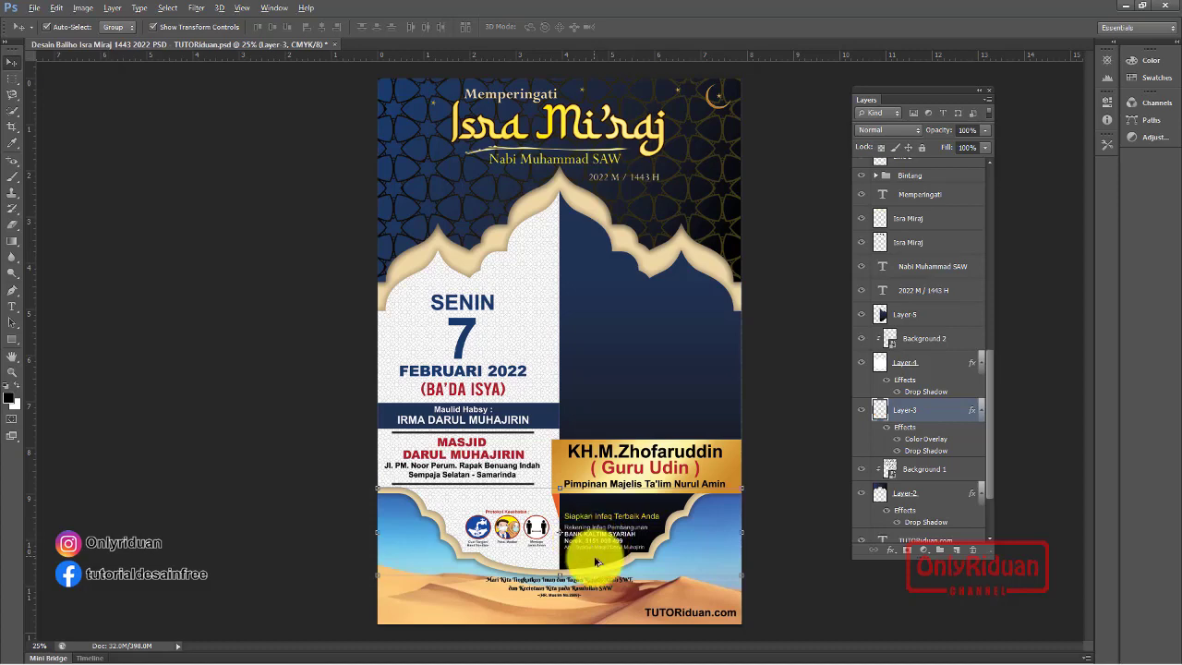
scroll(595, 560, up, 2)
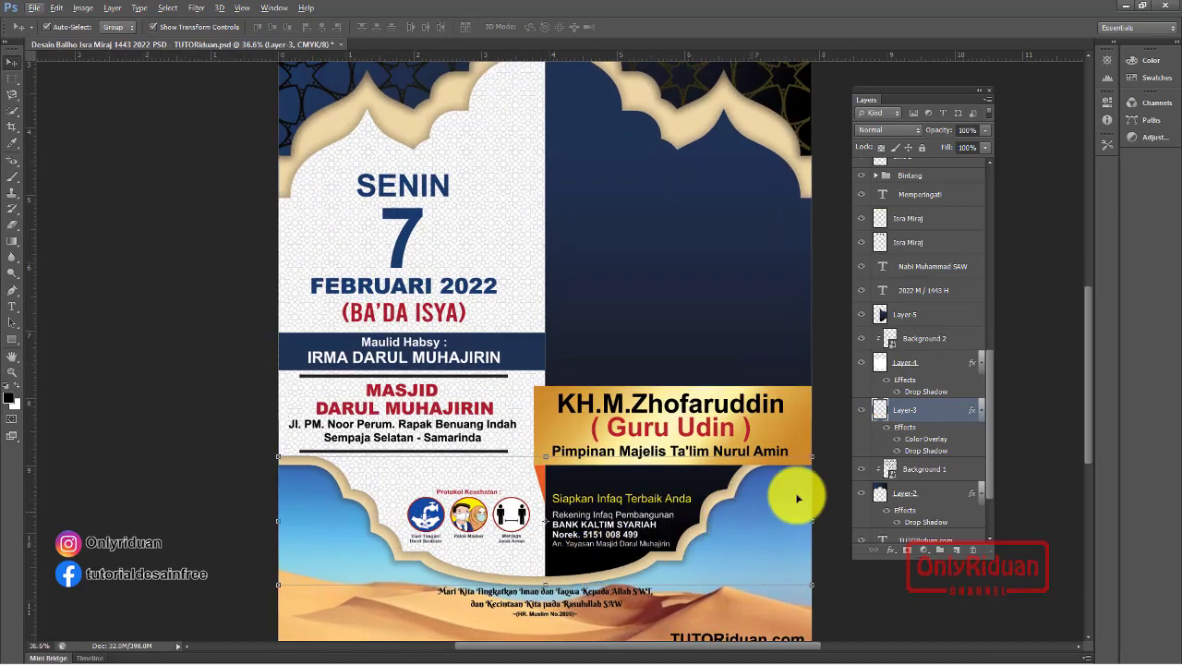
scroll(1092, 429, down, 2)
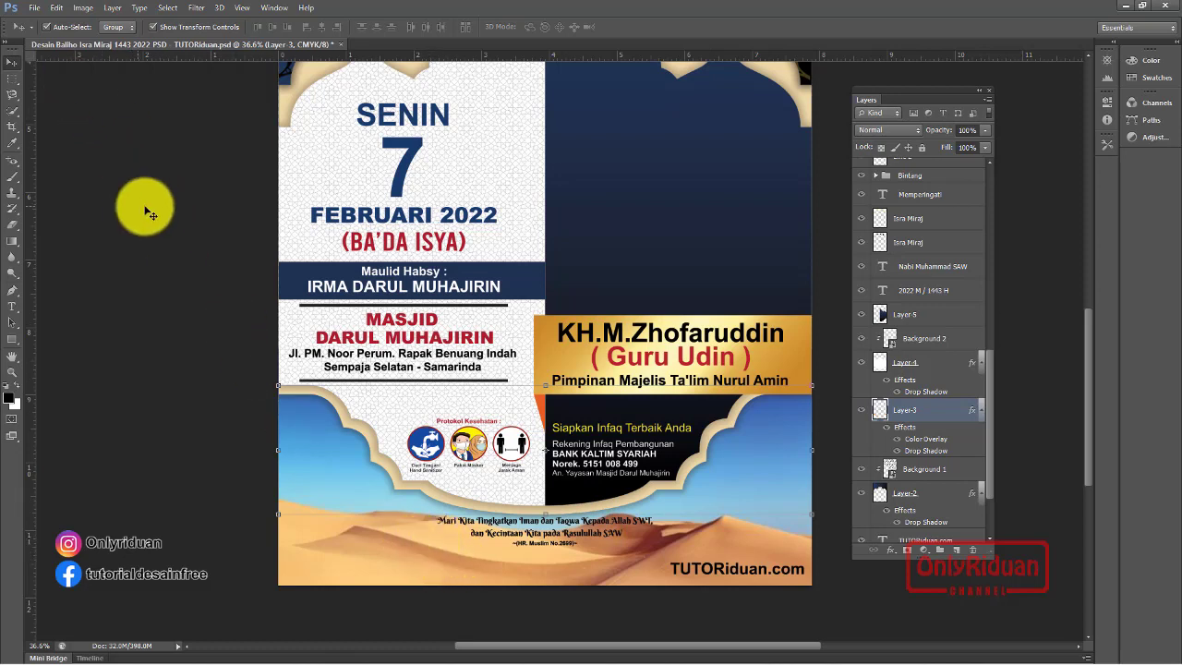
Place the Ka'bah image above the Padang Pasir layer, scaled to about 6%, in the banner's lower-left corner
click(349, 565)
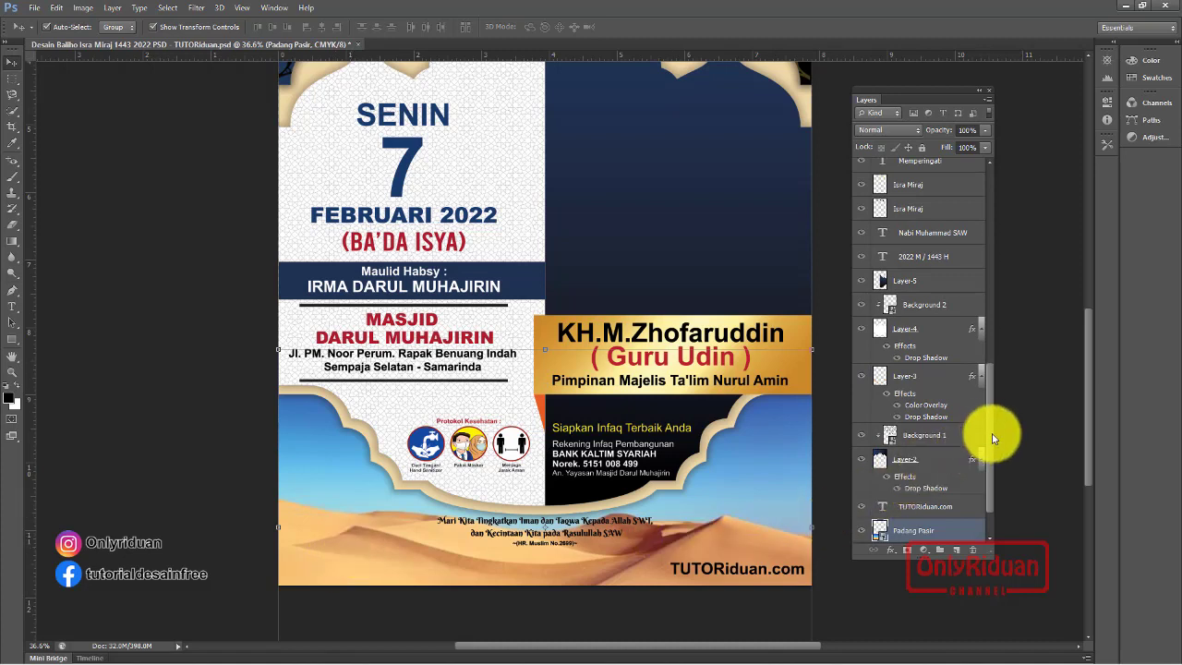
drag(992, 433, 989, 461)
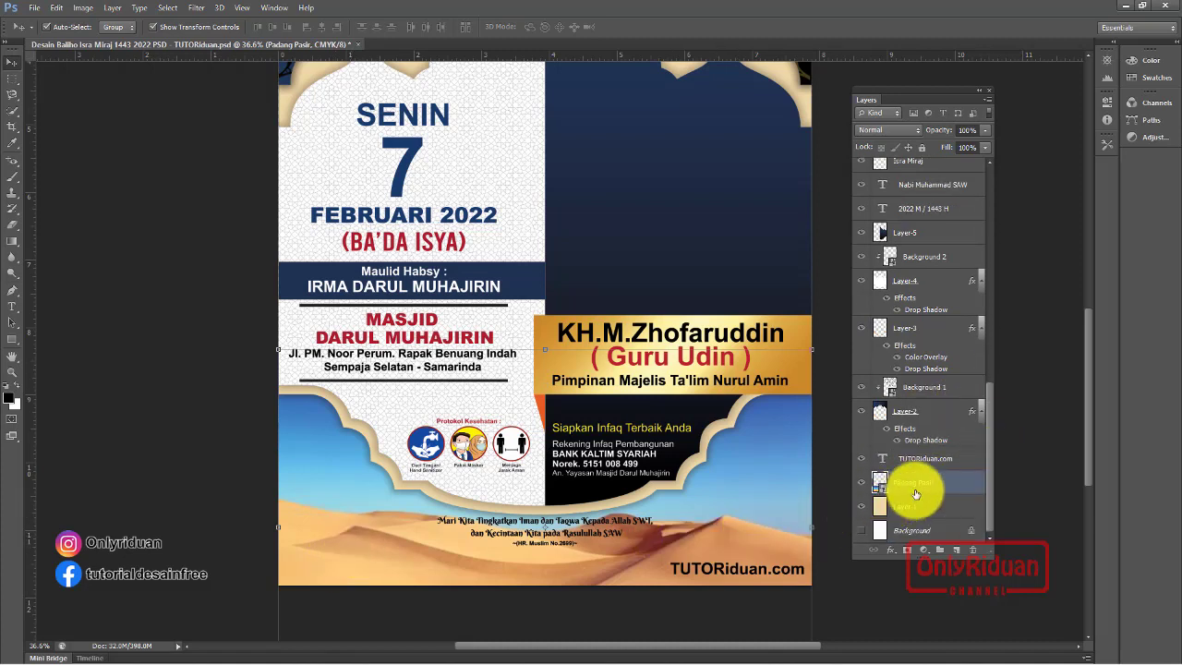
click(37, 9)
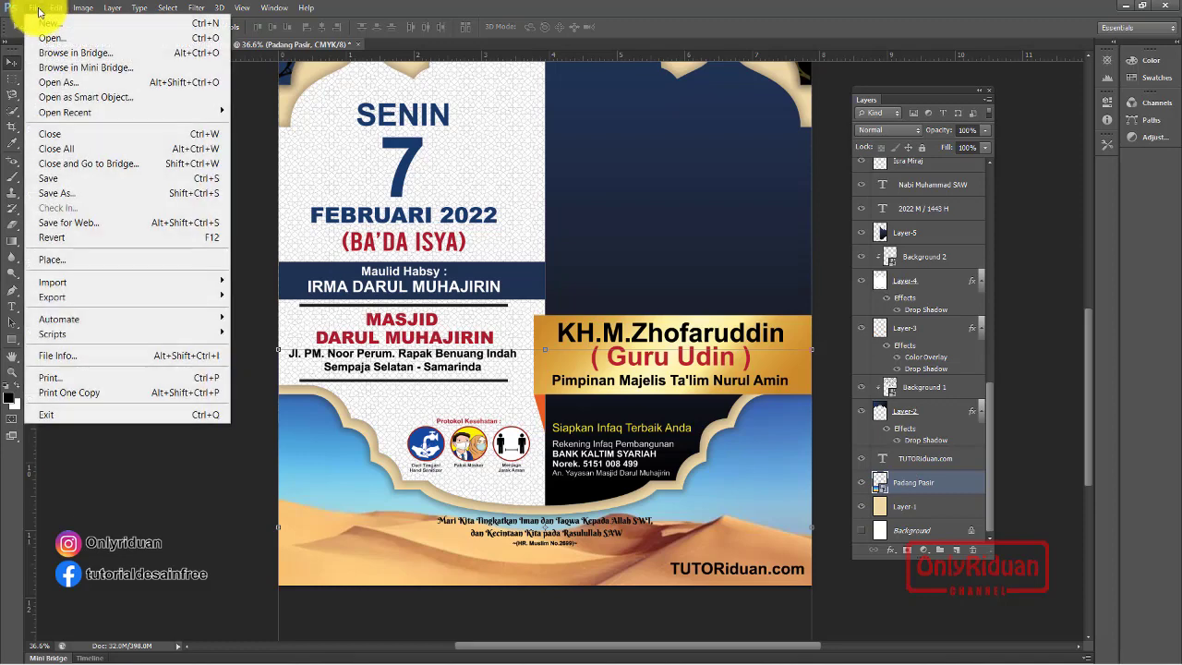
click(86, 258)
click(485, 343)
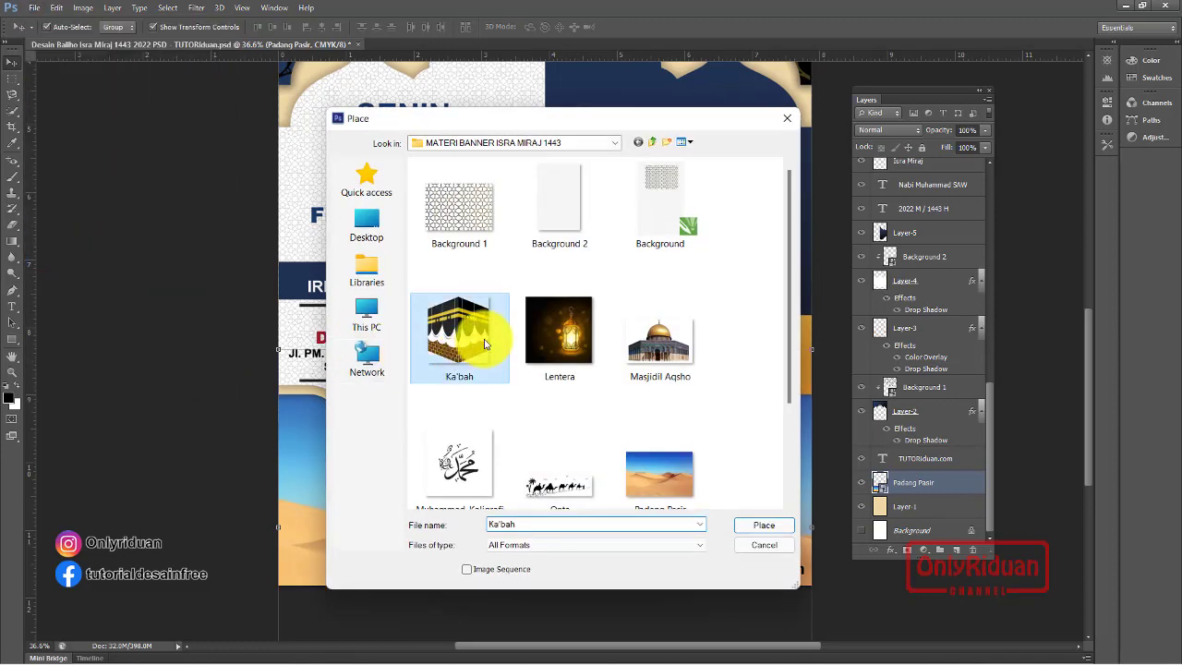
click(737, 524)
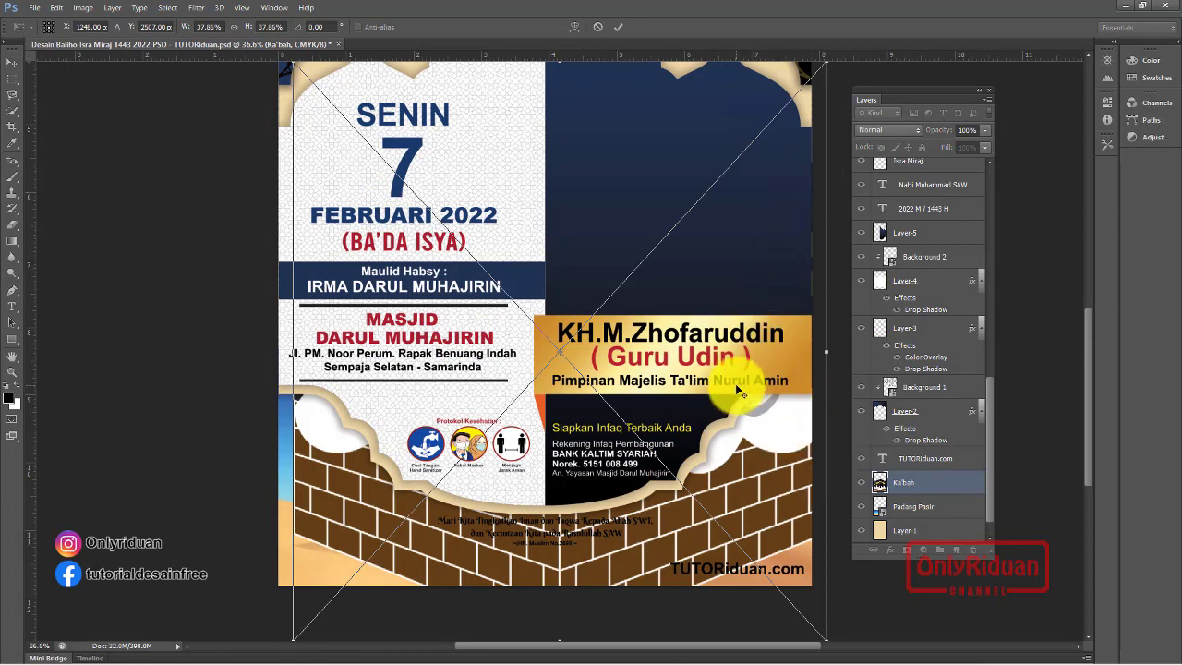
key(ctrl+minus)
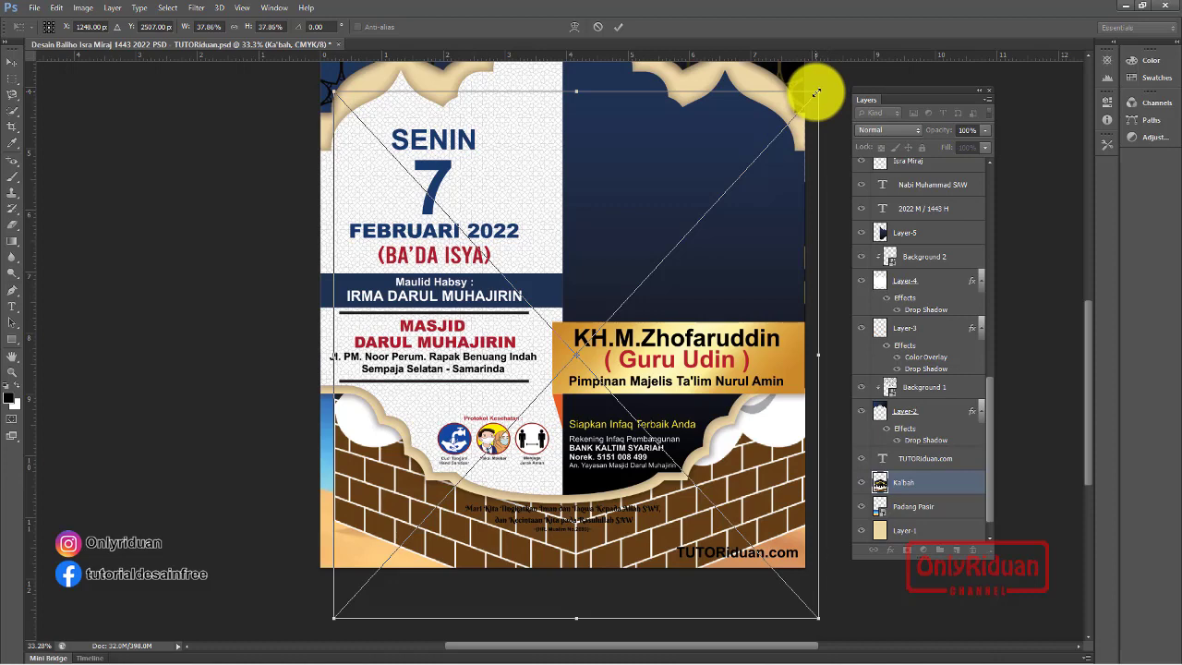
drag(816, 92, 612, 283)
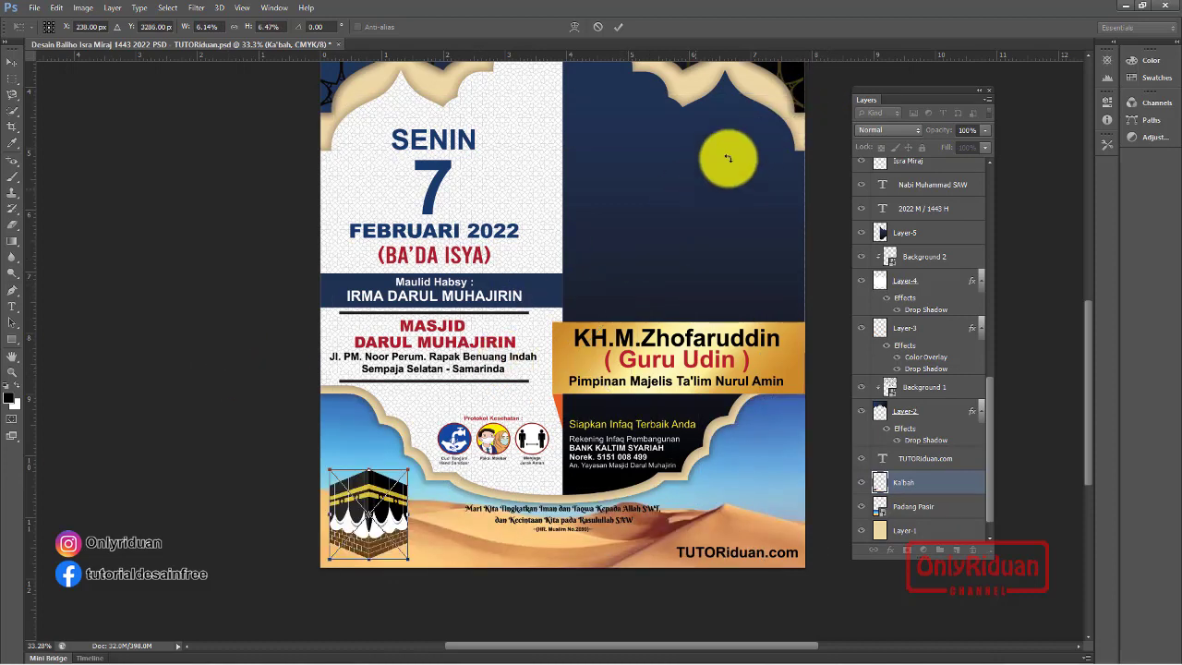
click(621, 29)
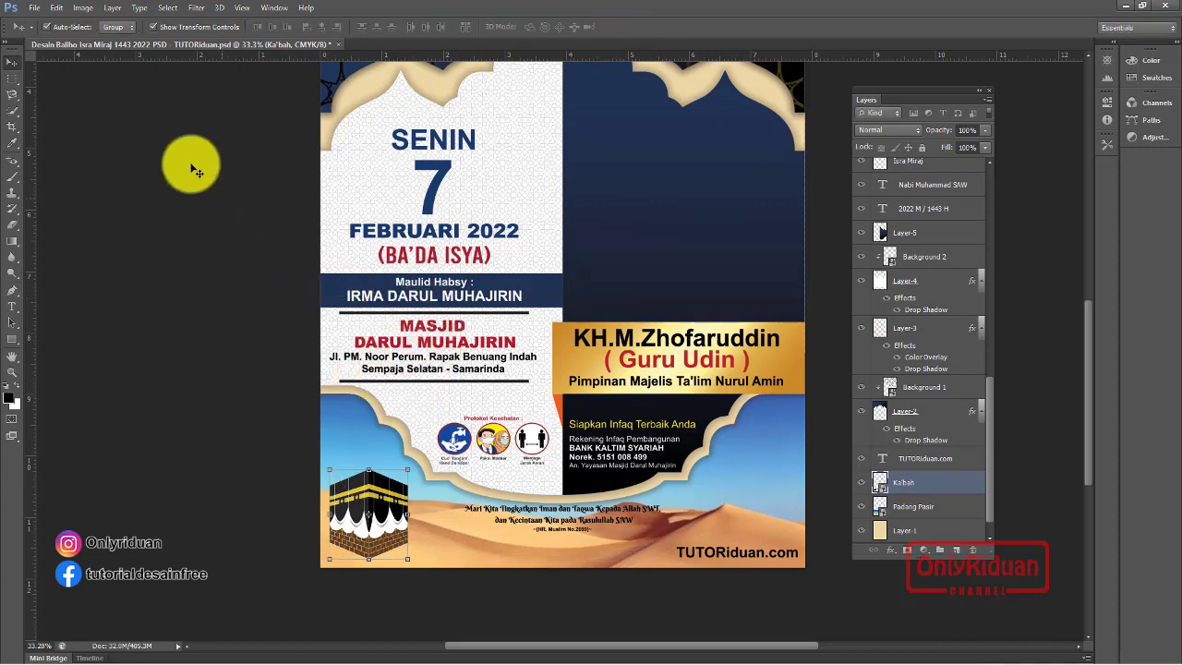
Place the Masjidil Aqsho image, scaled down into the banner's lower-right corner, with the TUTORiduan.com text there hidden
click(36, 7)
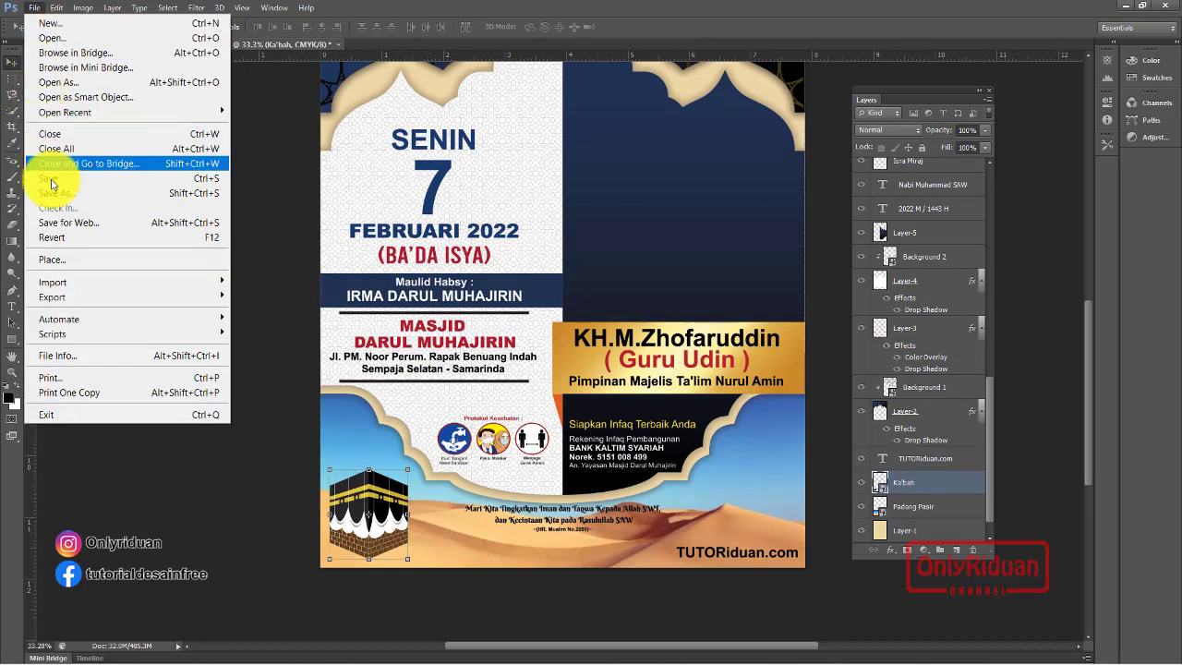
click(53, 259)
click(659, 334)
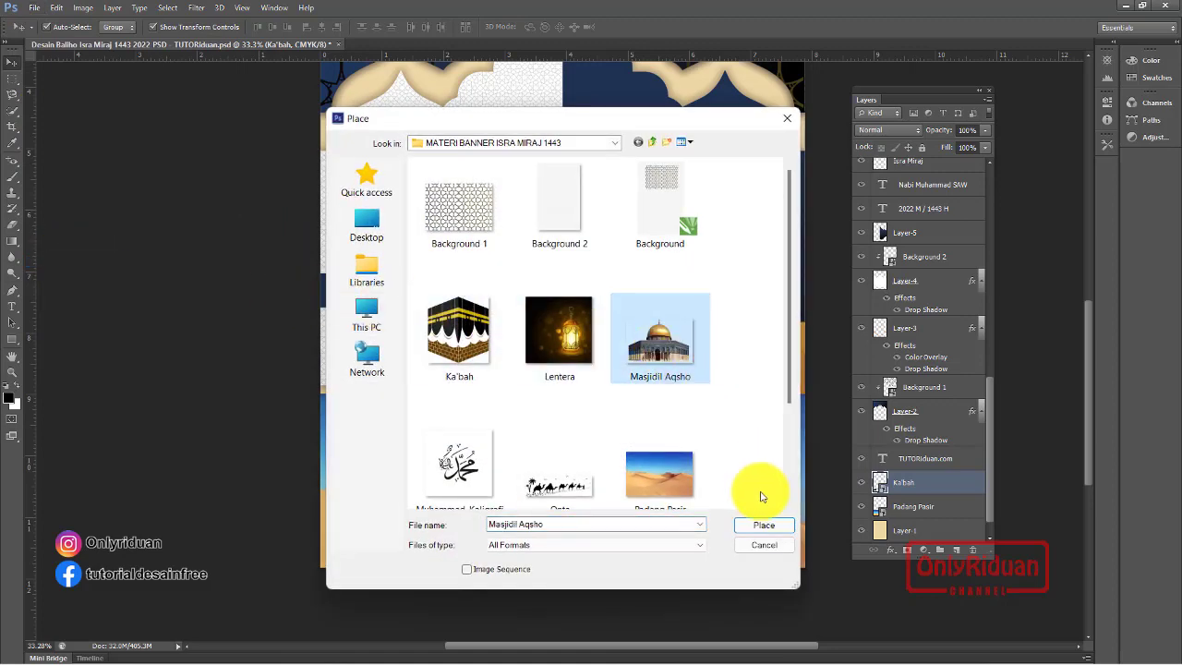
click(760, 525)
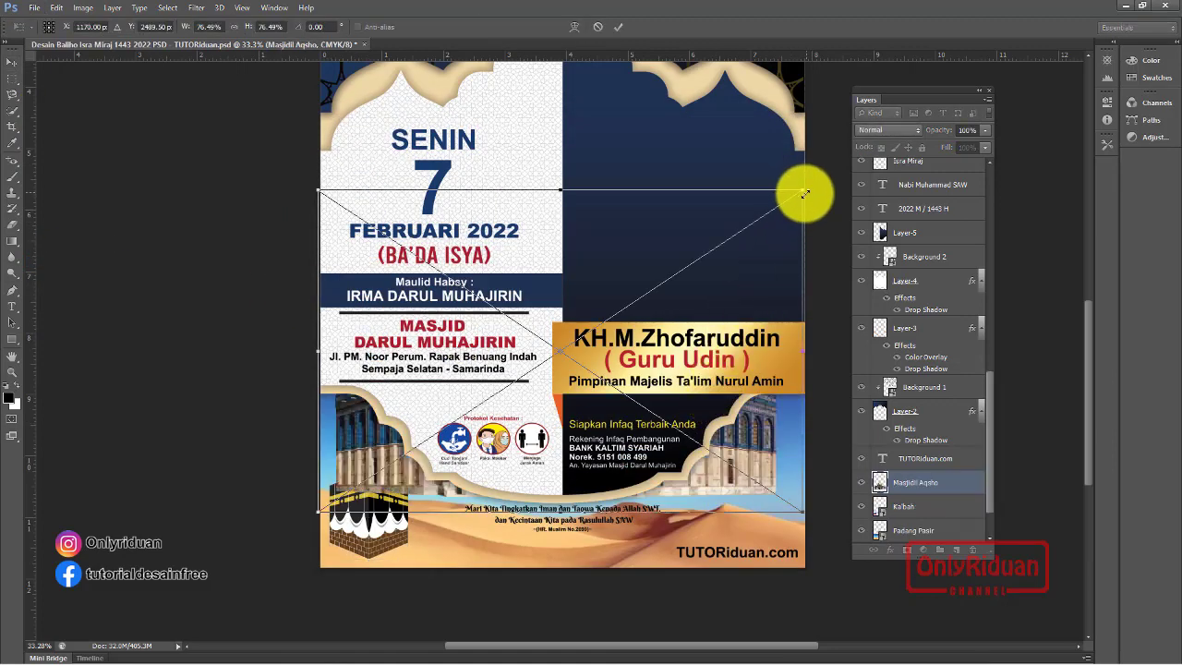
drag(801, 190, 747, 508)
click(617, 26)
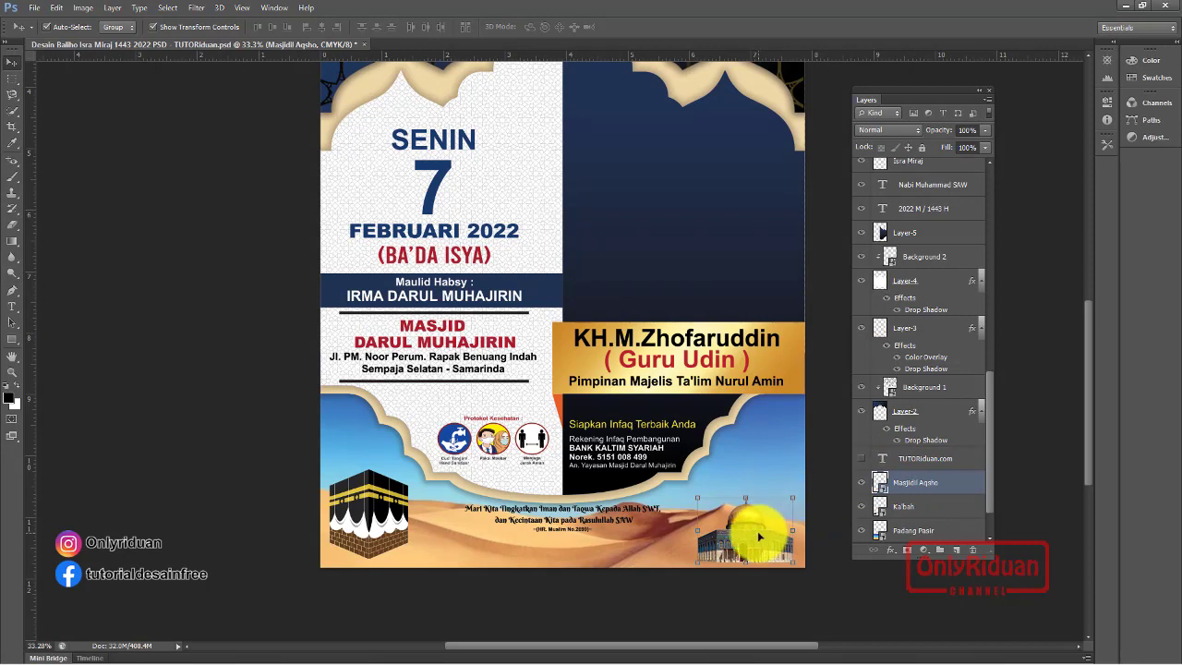
drag(762, 533, 763, 534)
Move the Ka'bah image down so its base sits almost on the banner's bottom edge
click(901, 507)
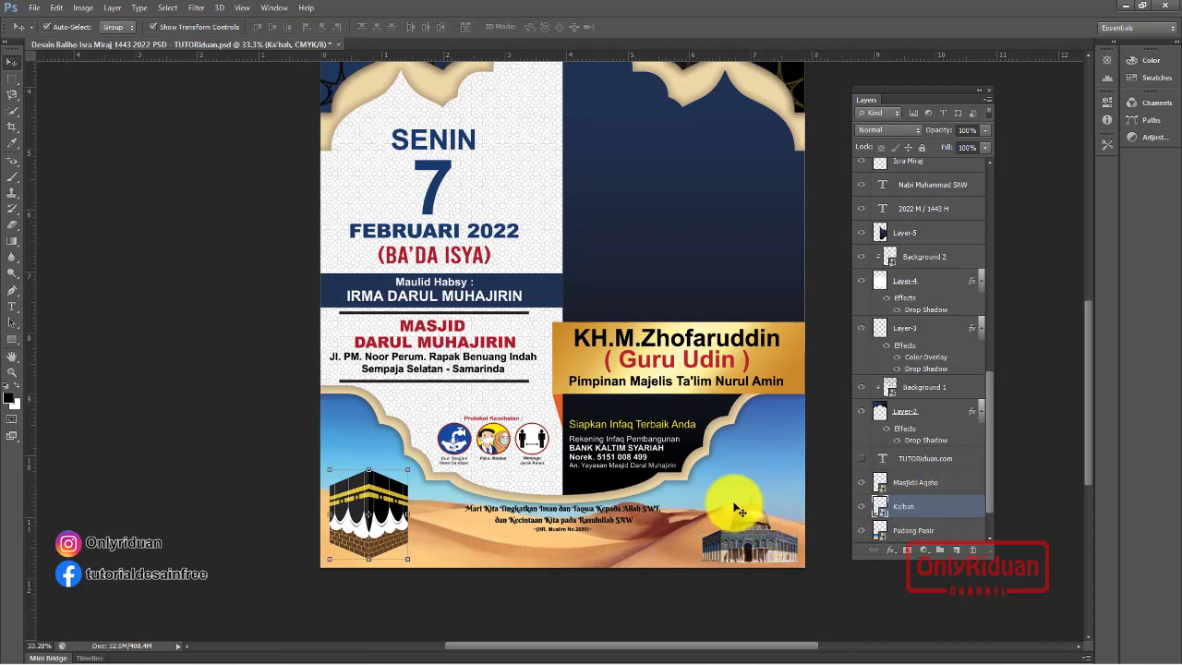
click(486, 520)
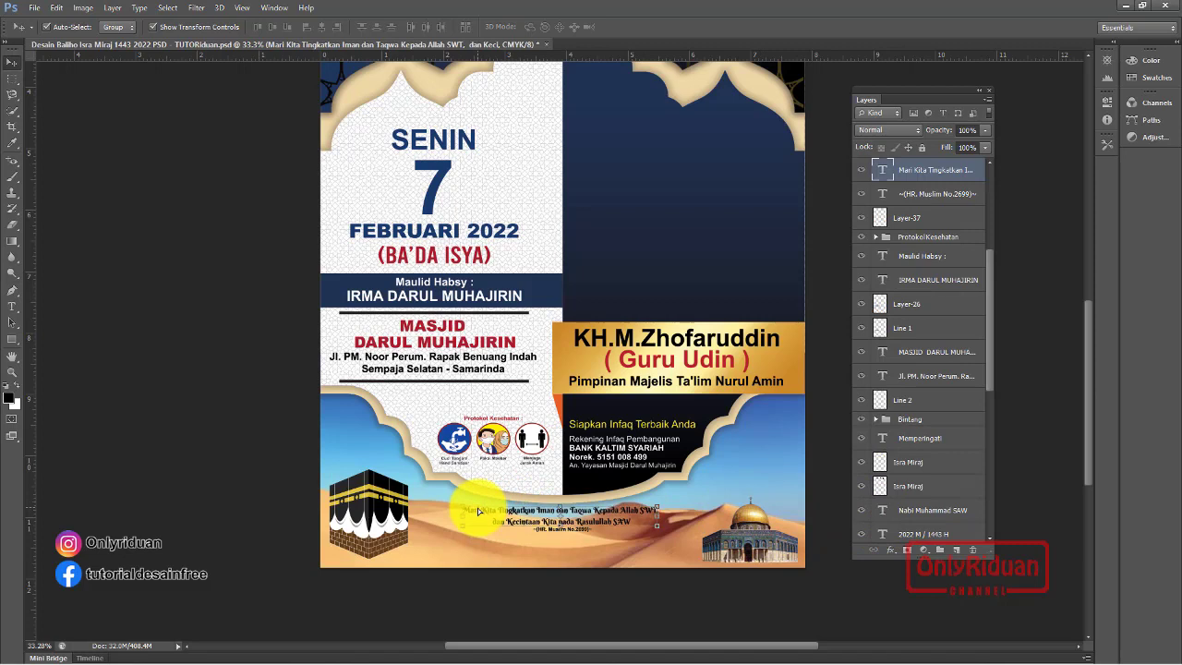
click(386, 500)
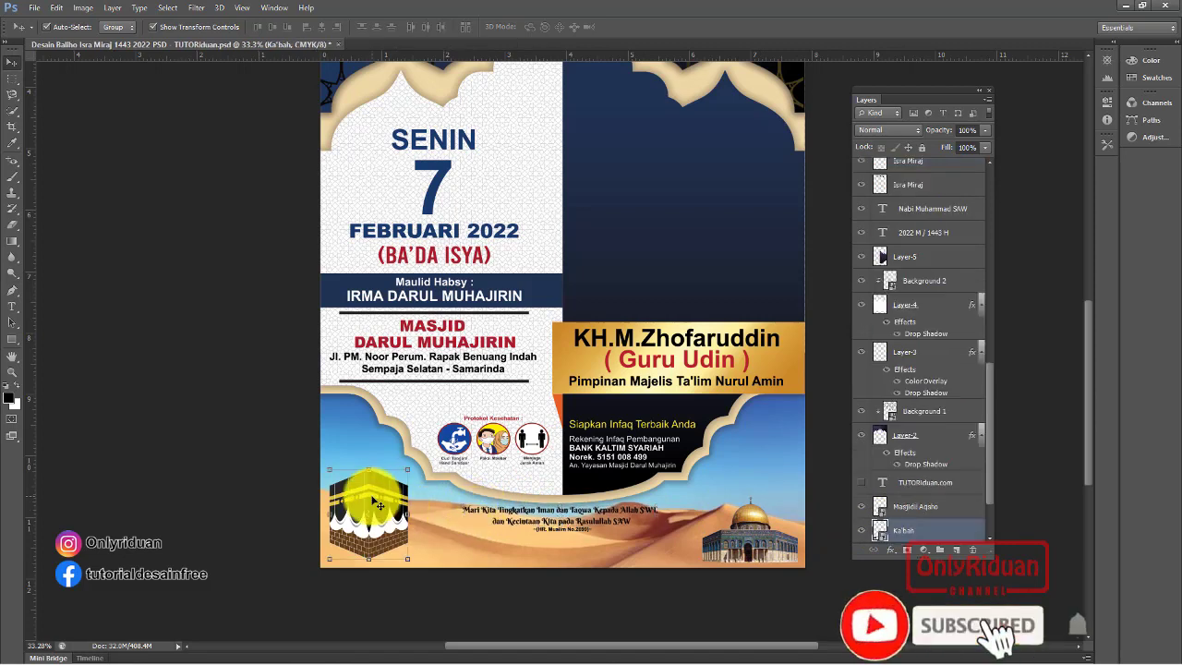
key(shift+Down)
key(shift+Down)
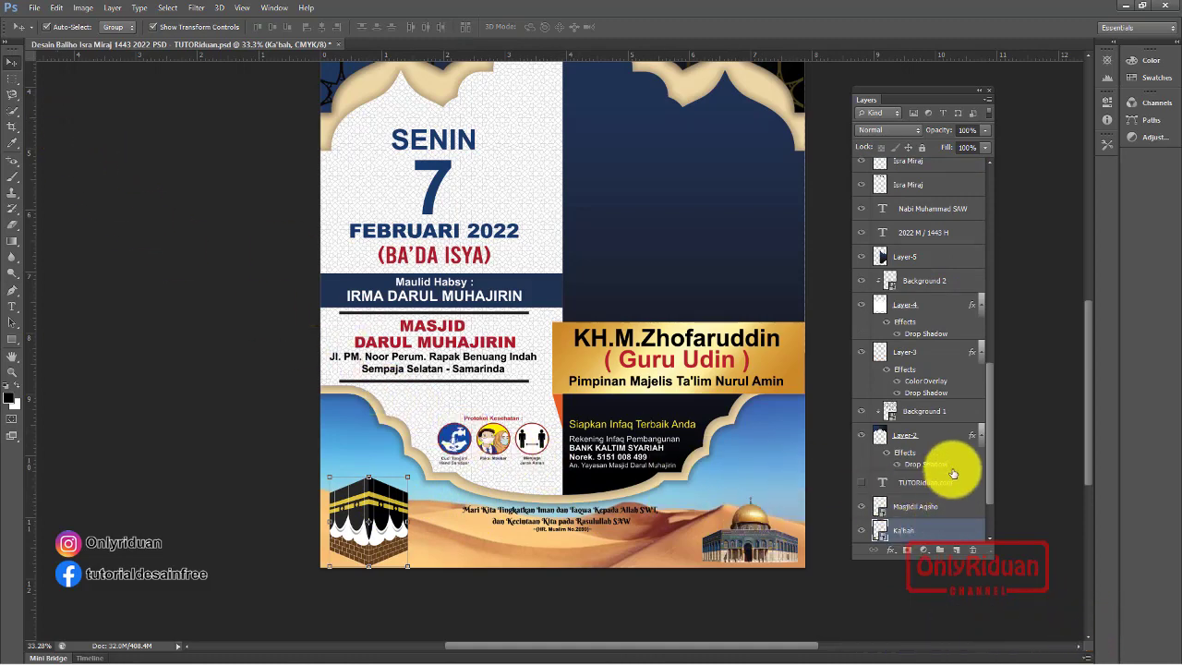
Place the Onta camel image above Padang Pasir, scaled to about 18%, on the sand to the right of the Ka'bah
scroll(922, 514, down, 2)
click(920, 510)
click(34, 7)
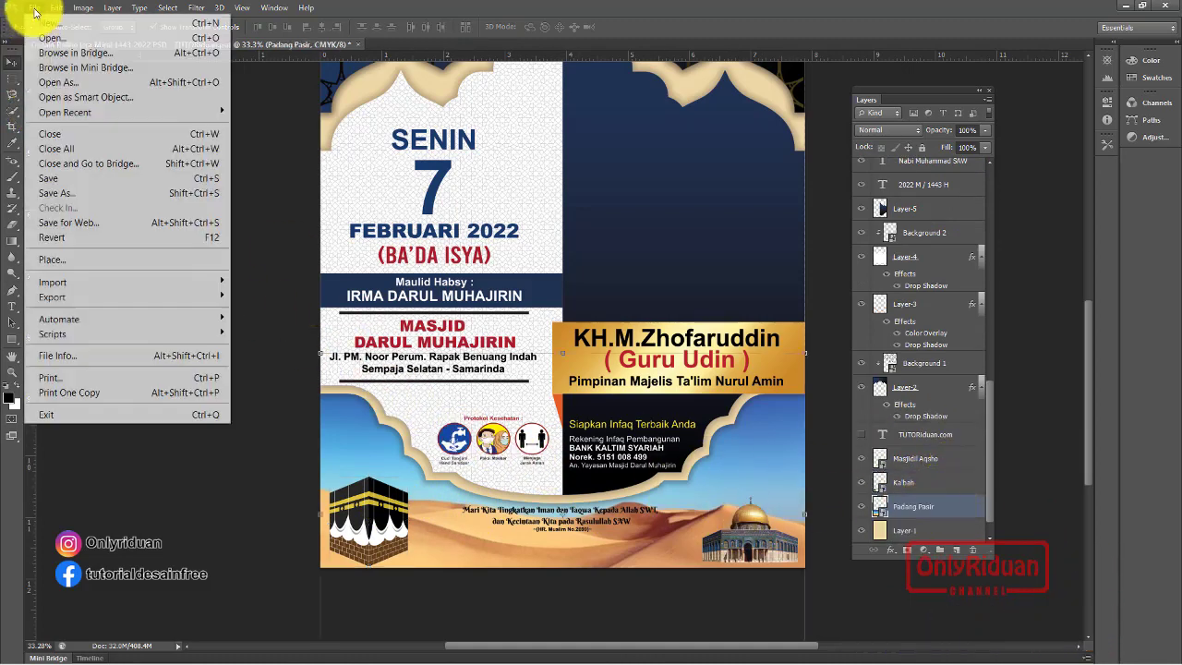
click(50, 259)
click(557, 475)
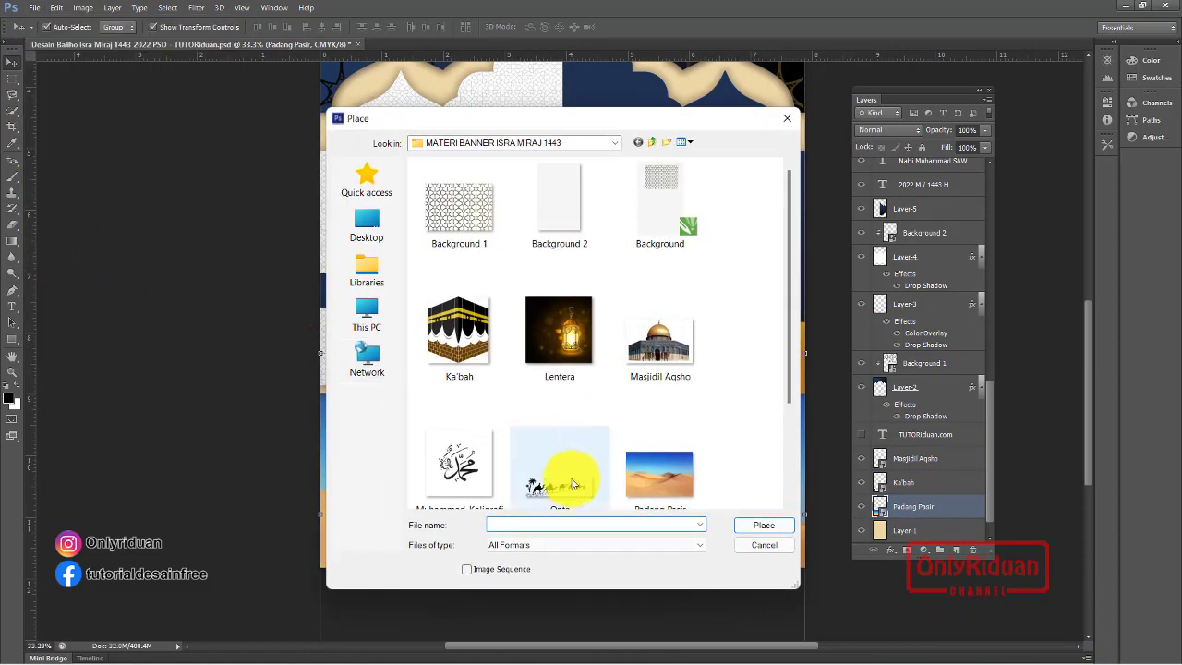
click(763, 524)
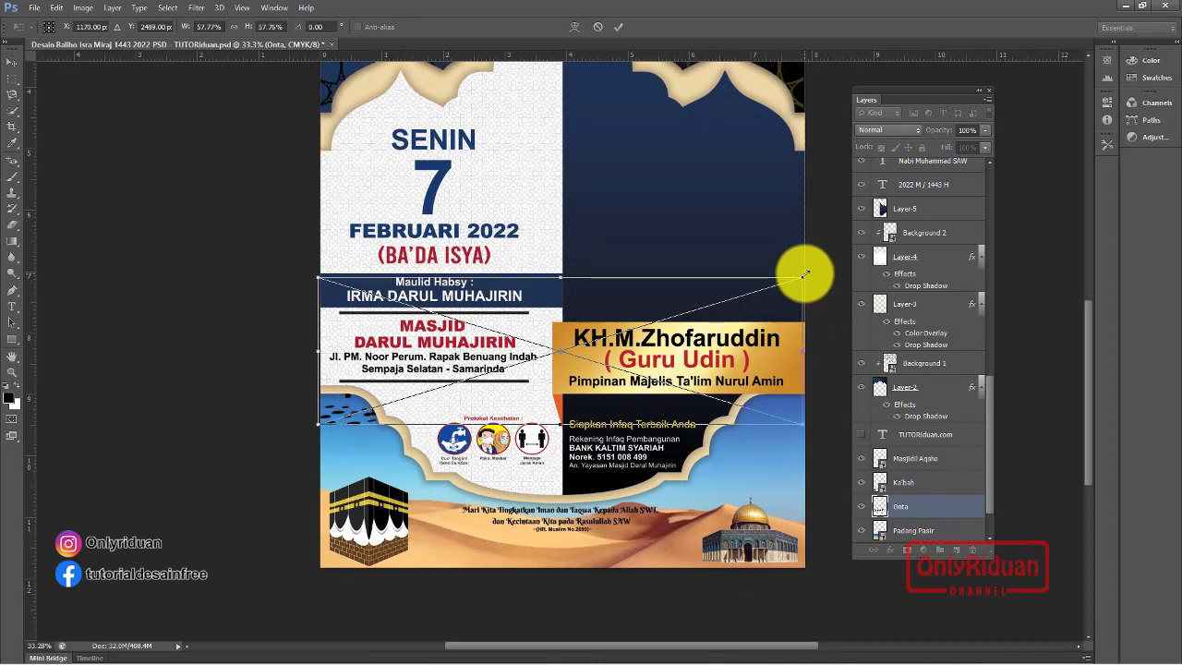
drag(805, 275, 455, 378)
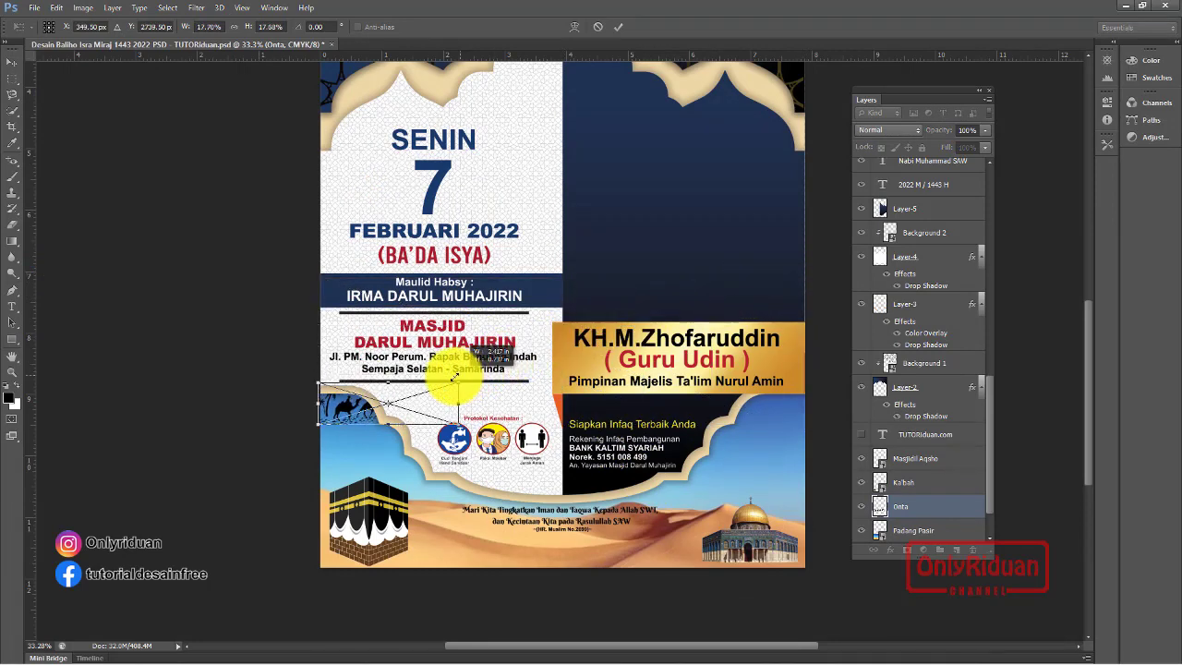
click(615, 27)
drag(343, 409, 448, 549)
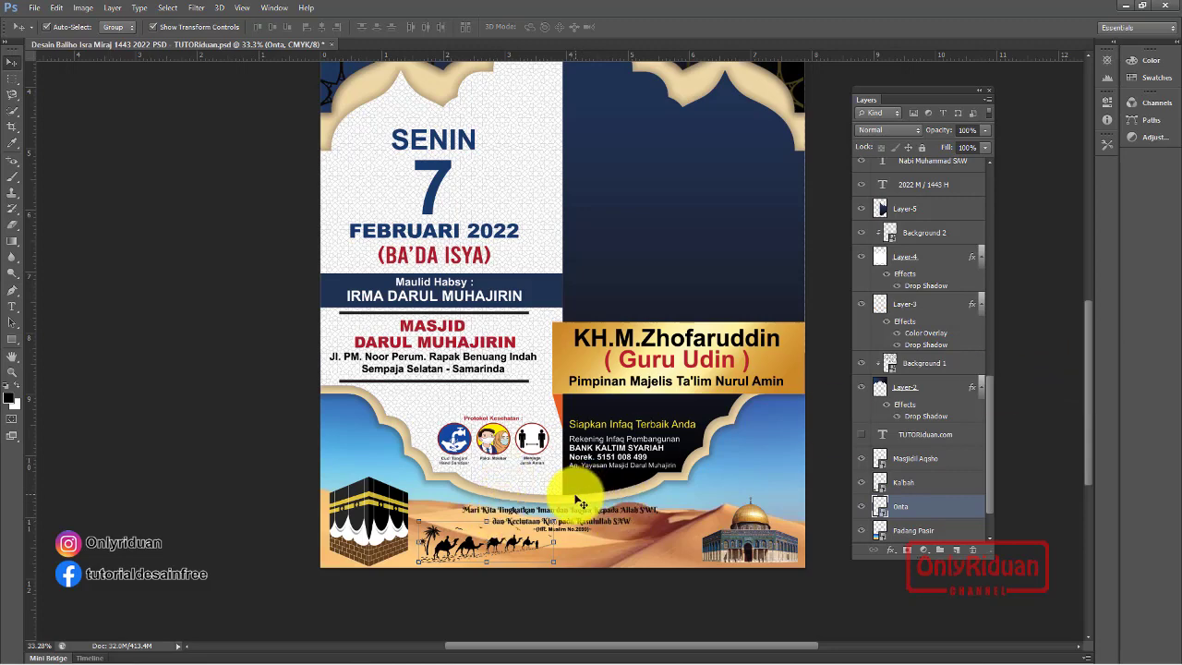
Place the Muhammad_Kaligrafi image above Layer-2, scaled to about 15%, in the blue area to the left of the title
drag(1087, 385, 1102, 268)
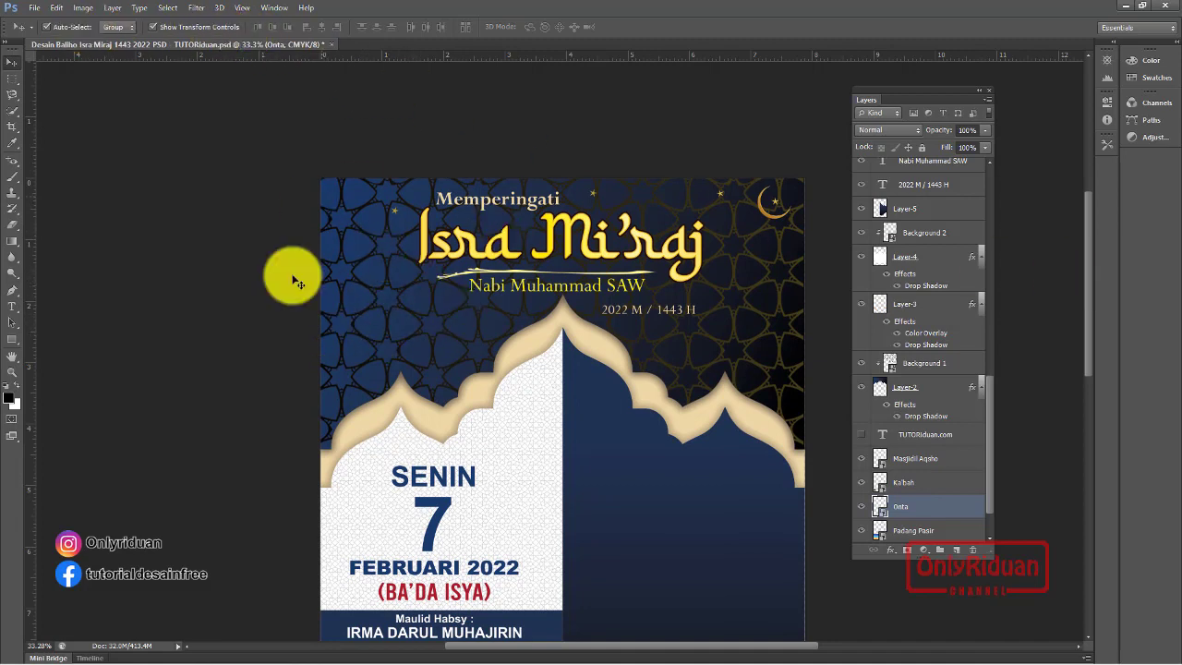
click(386, 335)
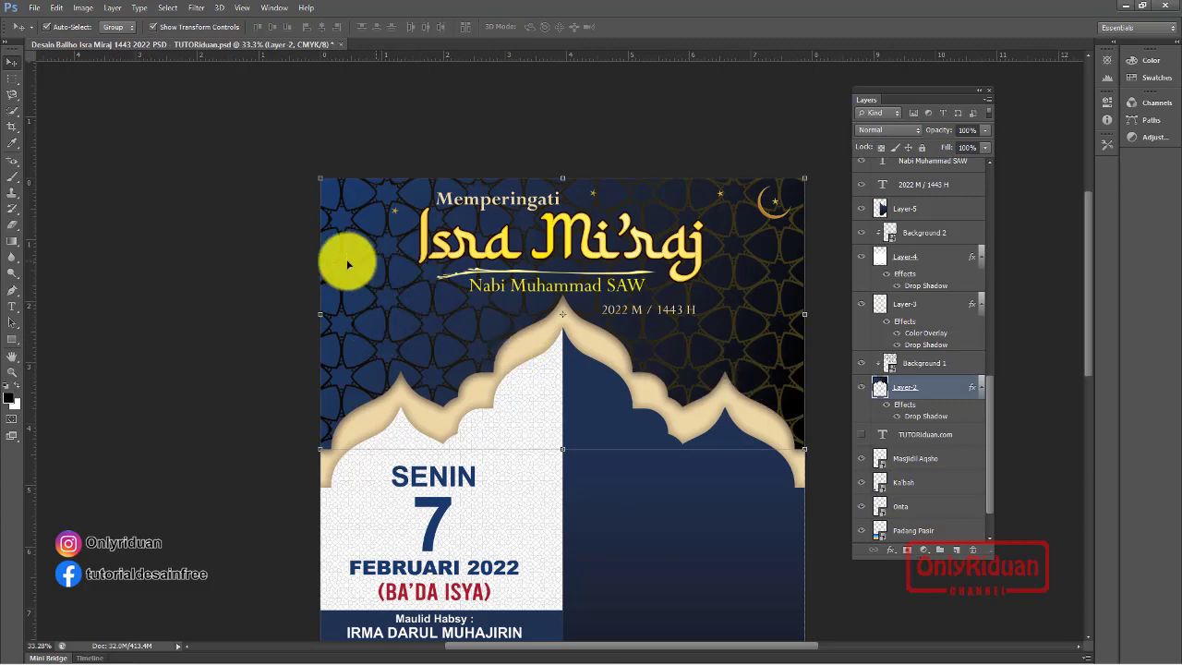
click(34, 8)
click(52, 259)
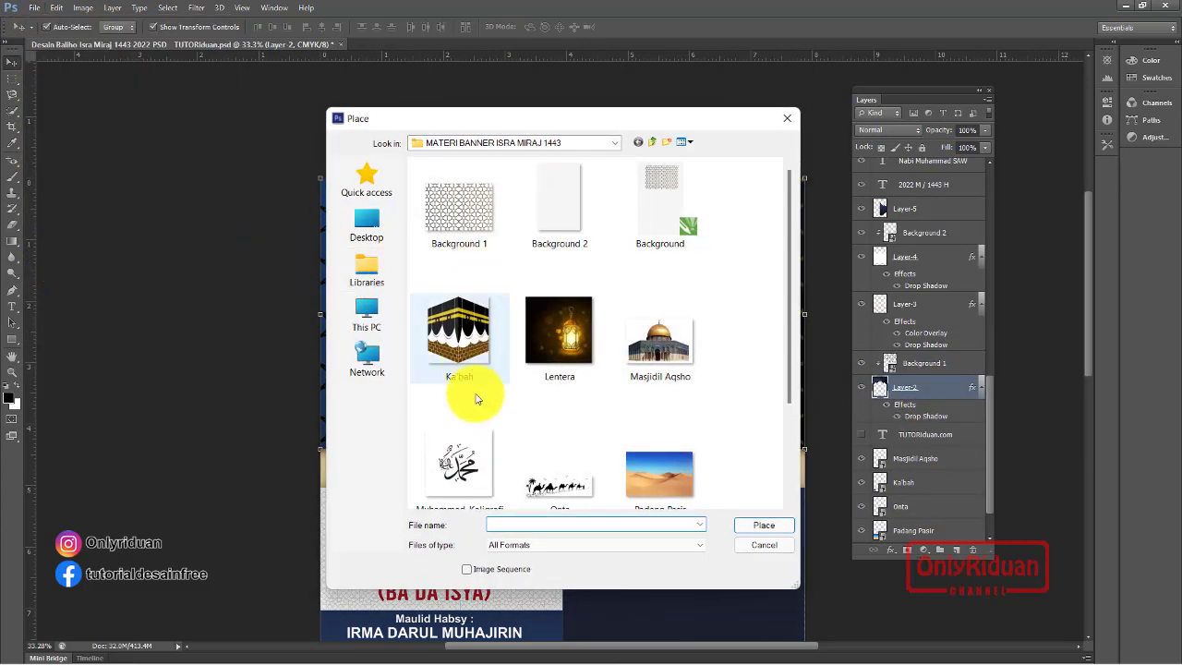
click(476, 458)
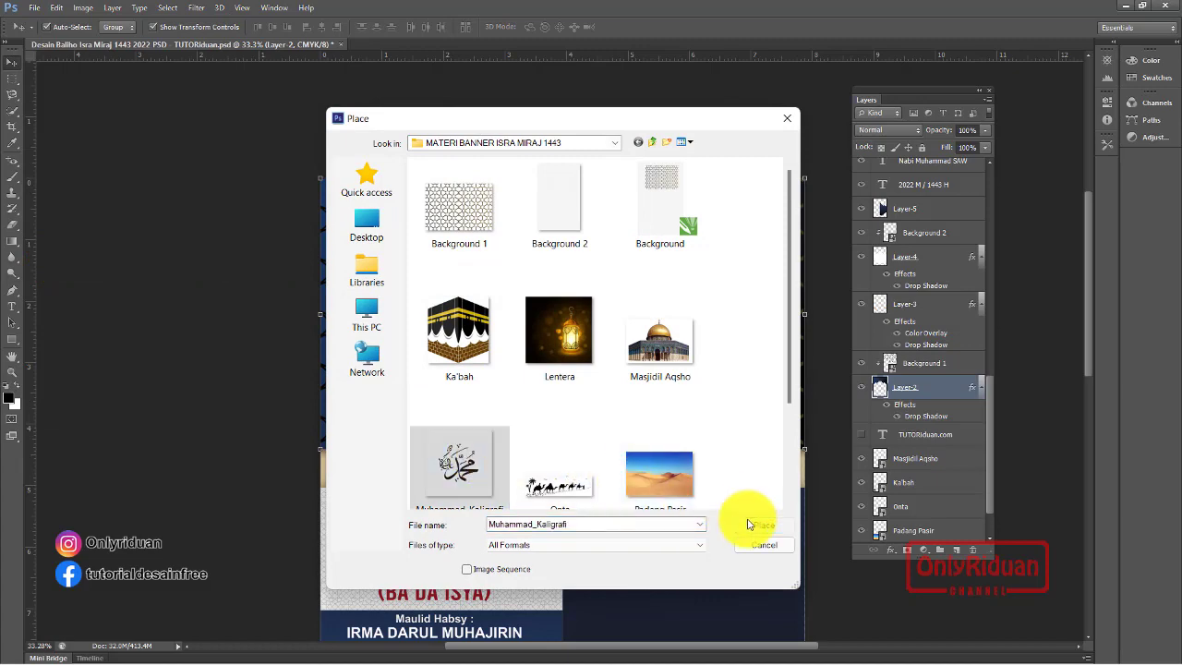
click(749, 524)
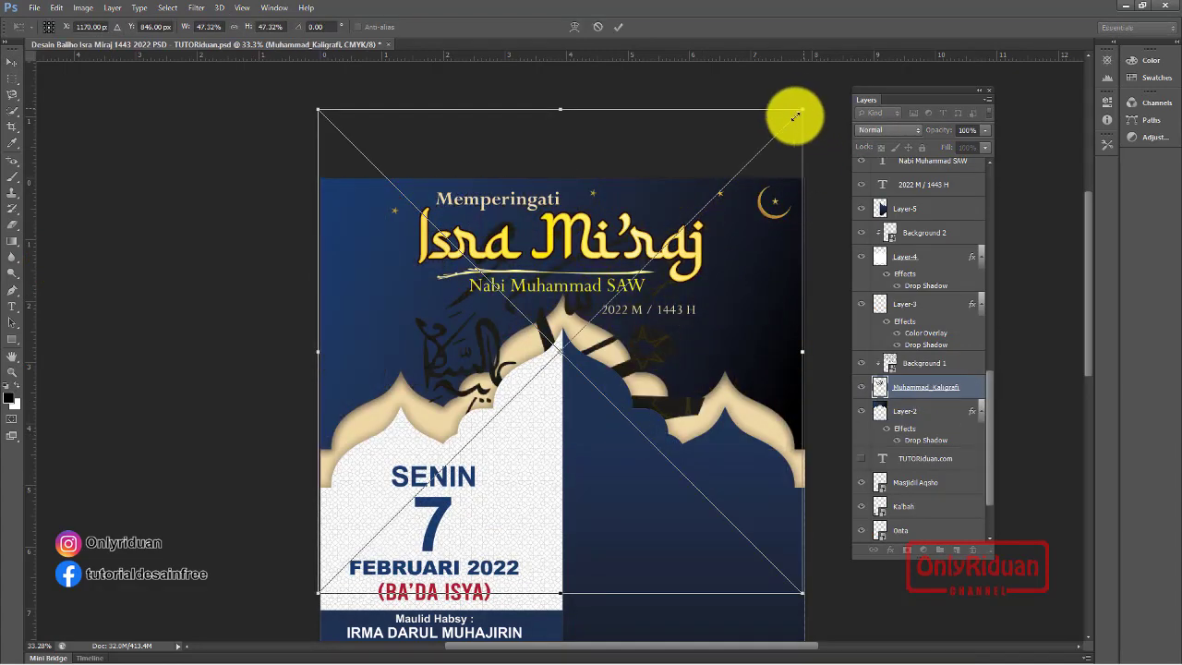
drag(795, 117, 478, 211)
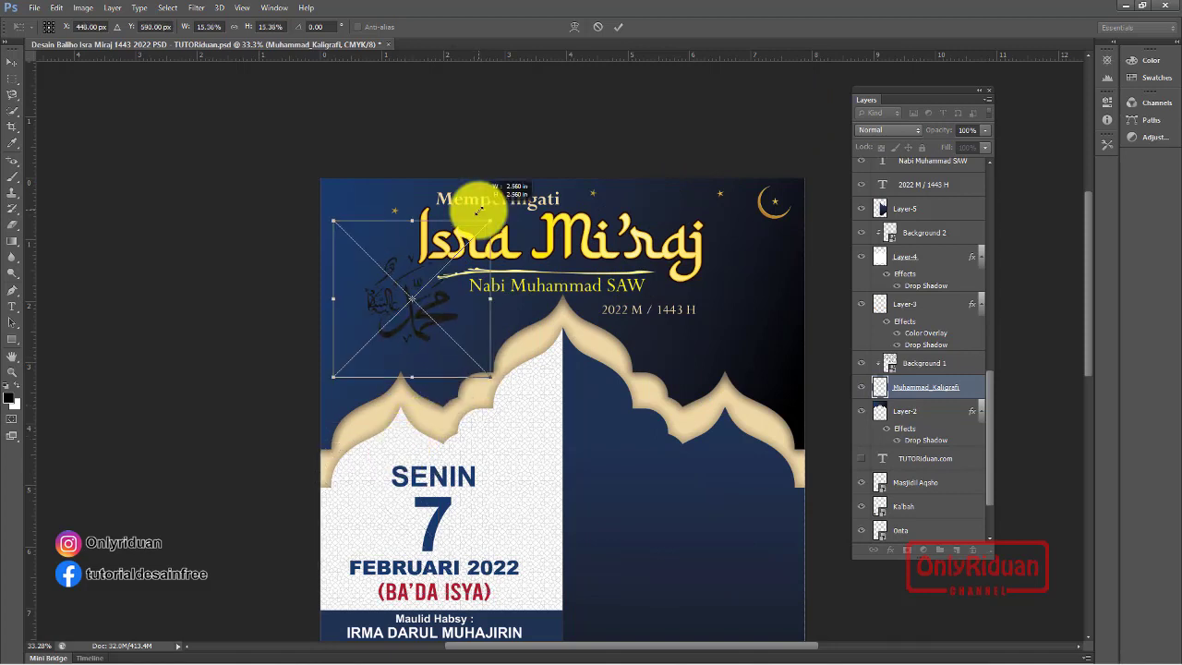
drag(441, 322, 424, 332)
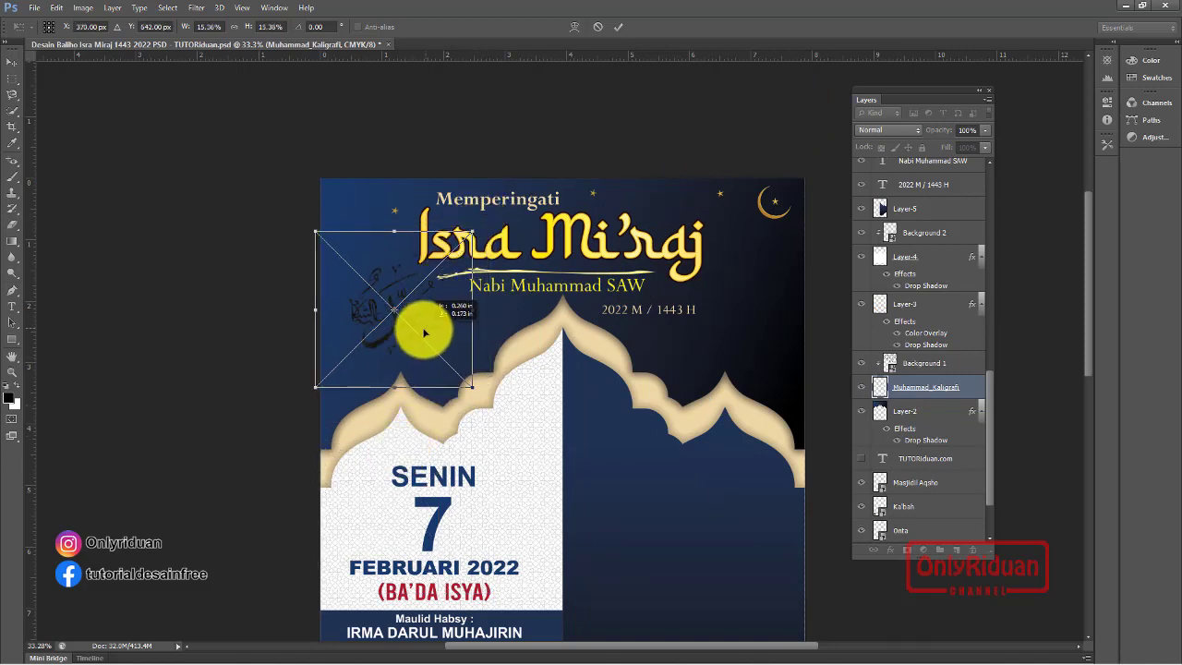
click(617, 31)
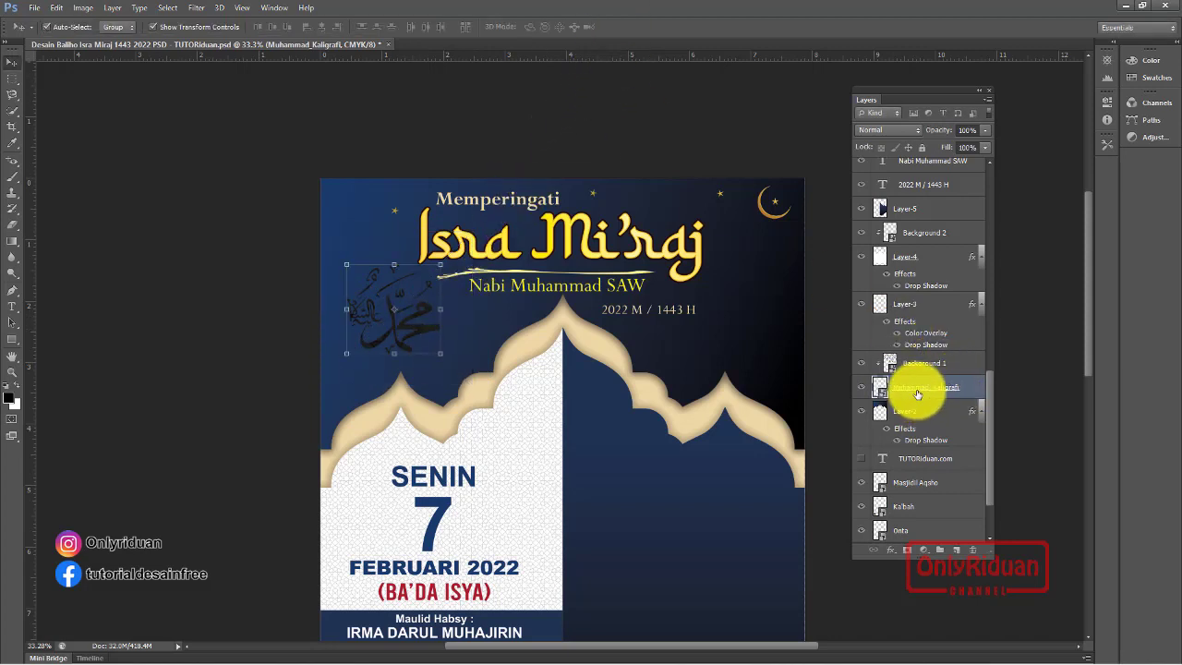
Stack Muhammad_Kaligrafi above Background 1 with Background 1 clipped to Layer-2 again, and enlarge the calligraphy slightly
drag(917, 394, 921, 359)
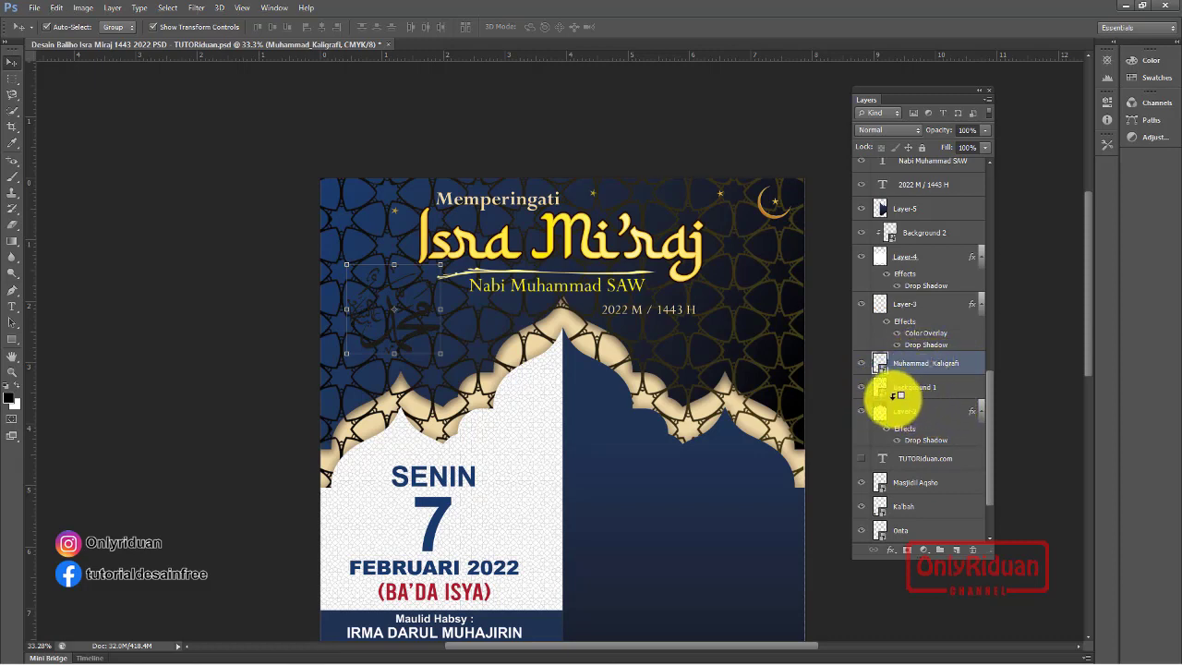
alt+click(897, 395)
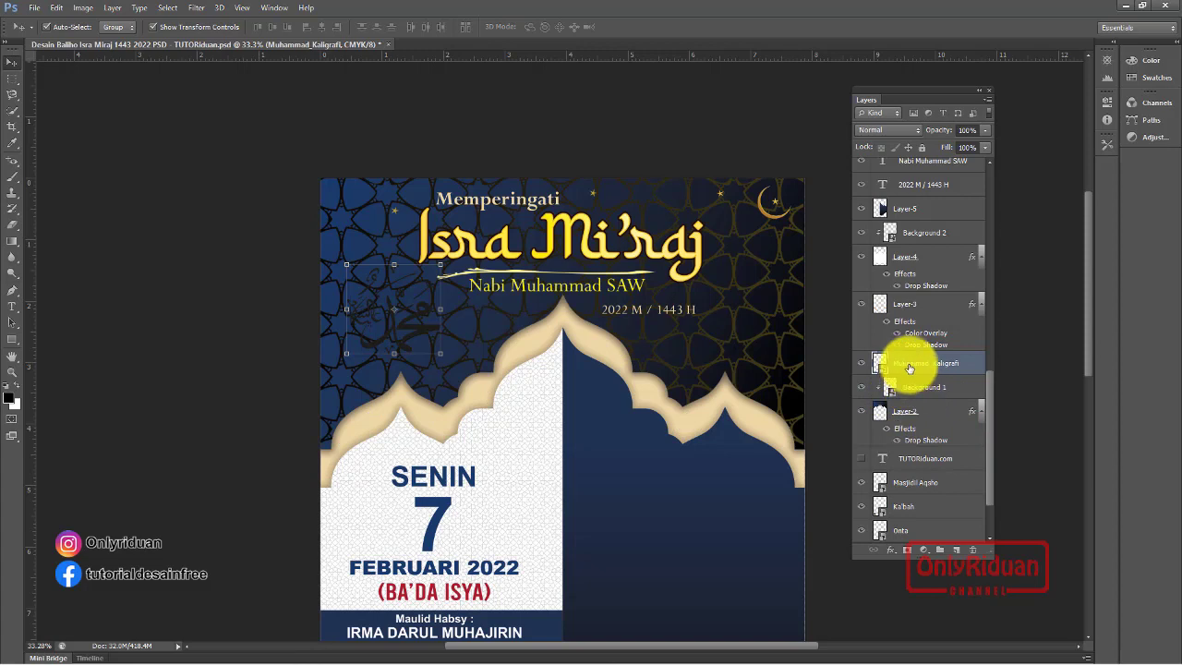
click(347, 265)
drag(347, 265, 338, 256)
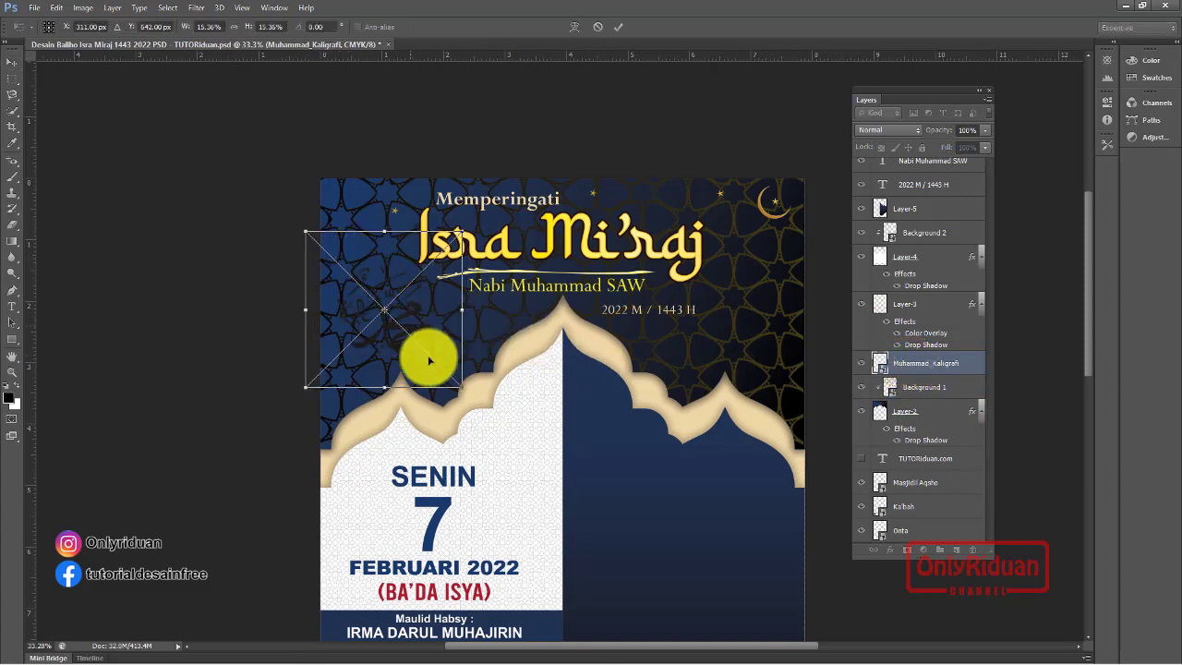
key(Return)
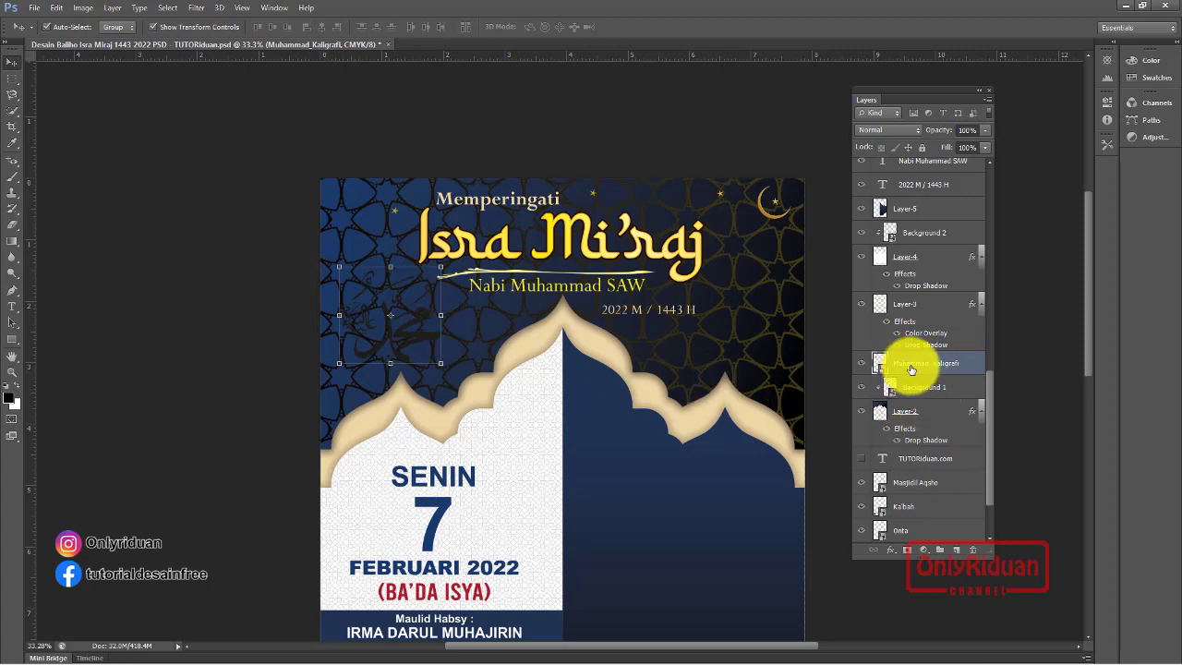
Add a Color Overlay in bright yellow to the Muhammad_Kaligrafi layer
click(889, 550)
click(937, 479)
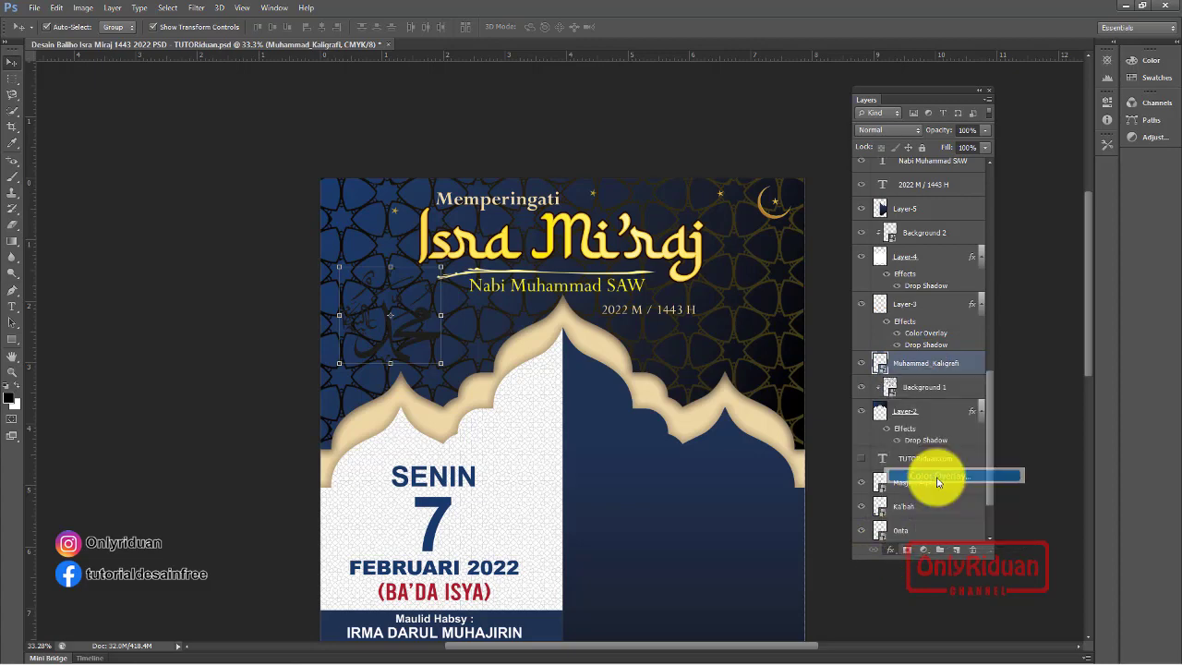
click(942, 244)
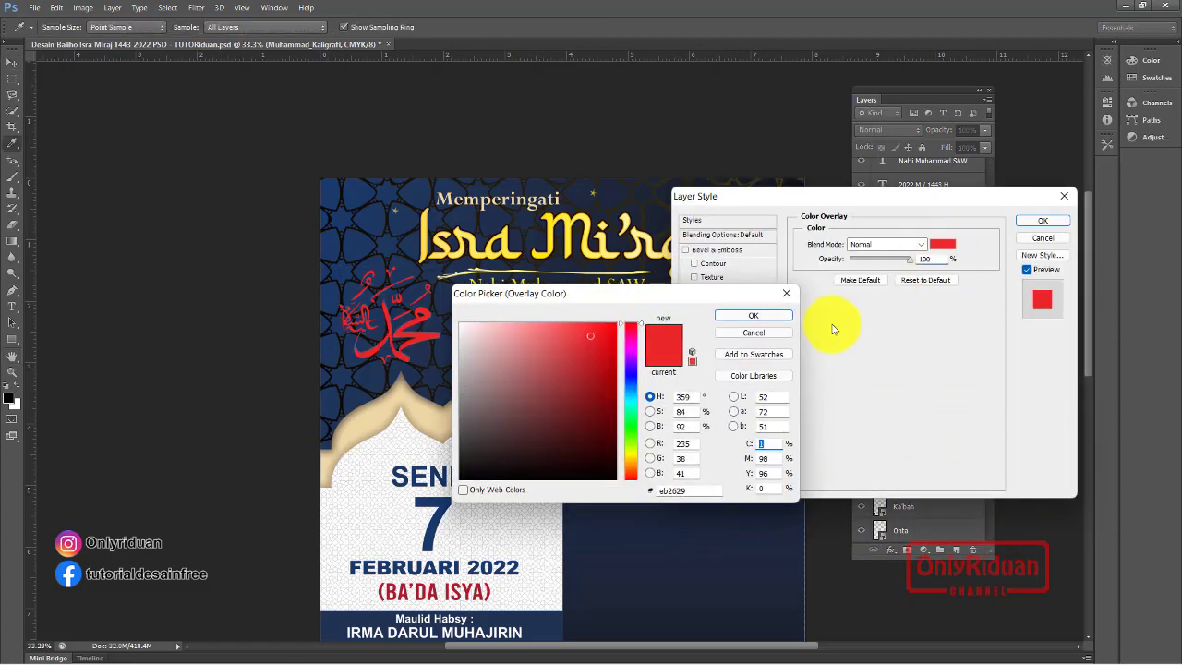
drag(632, 464, 631, 456)
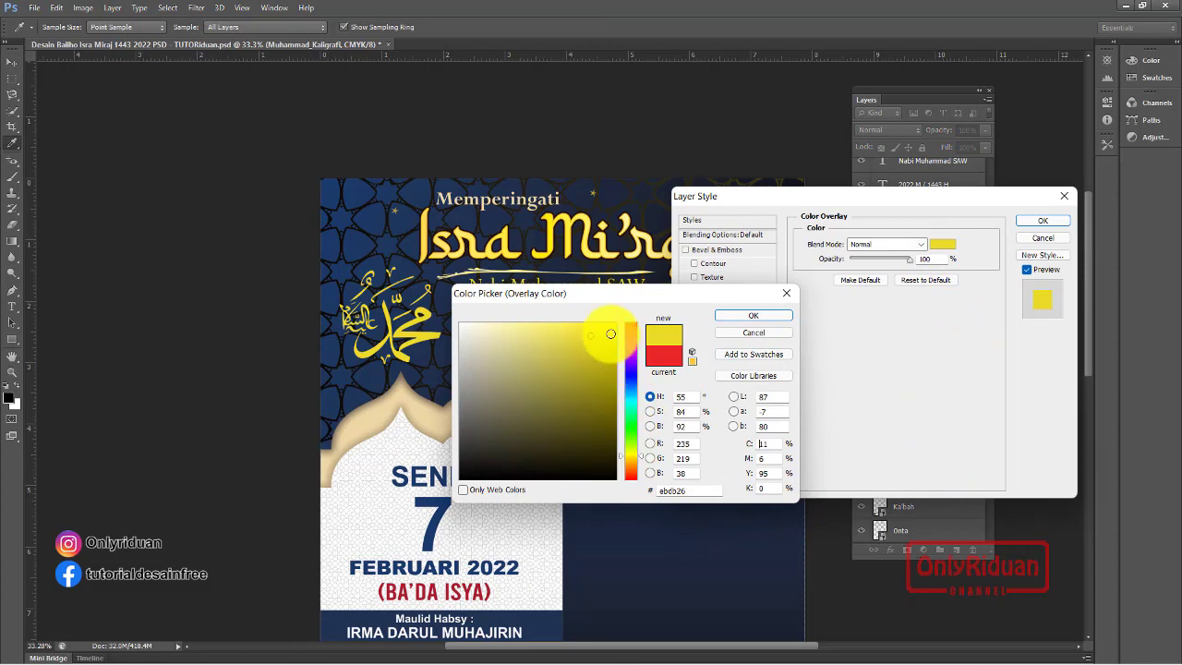
click(734, 318)
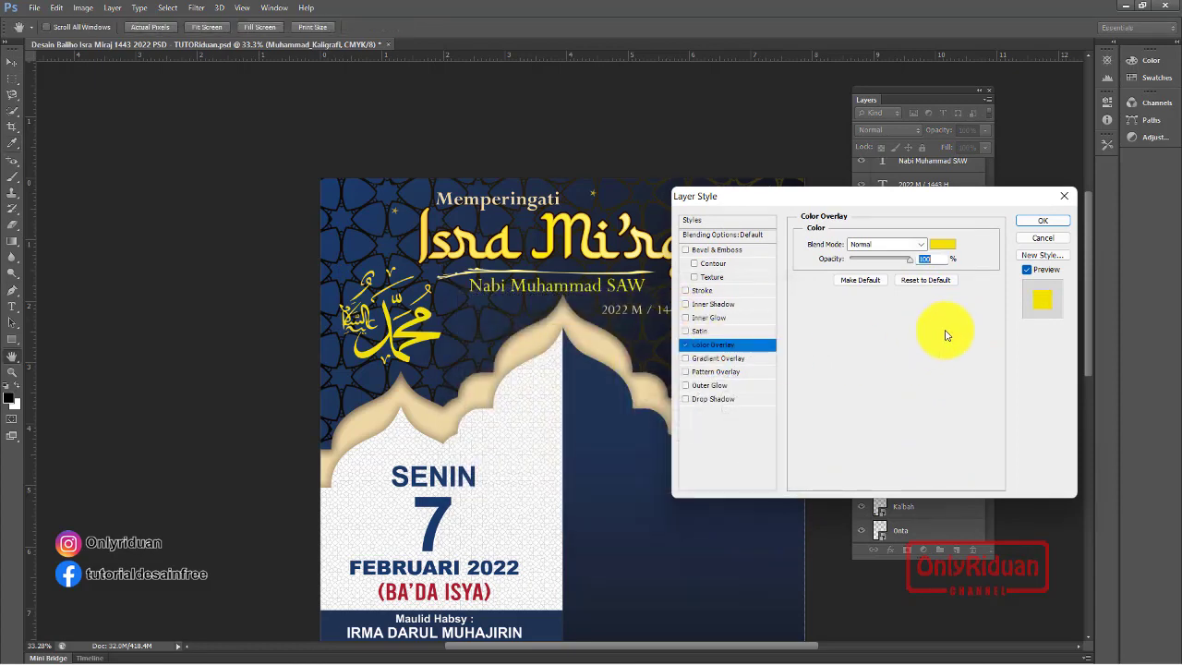
click(1041, 221)
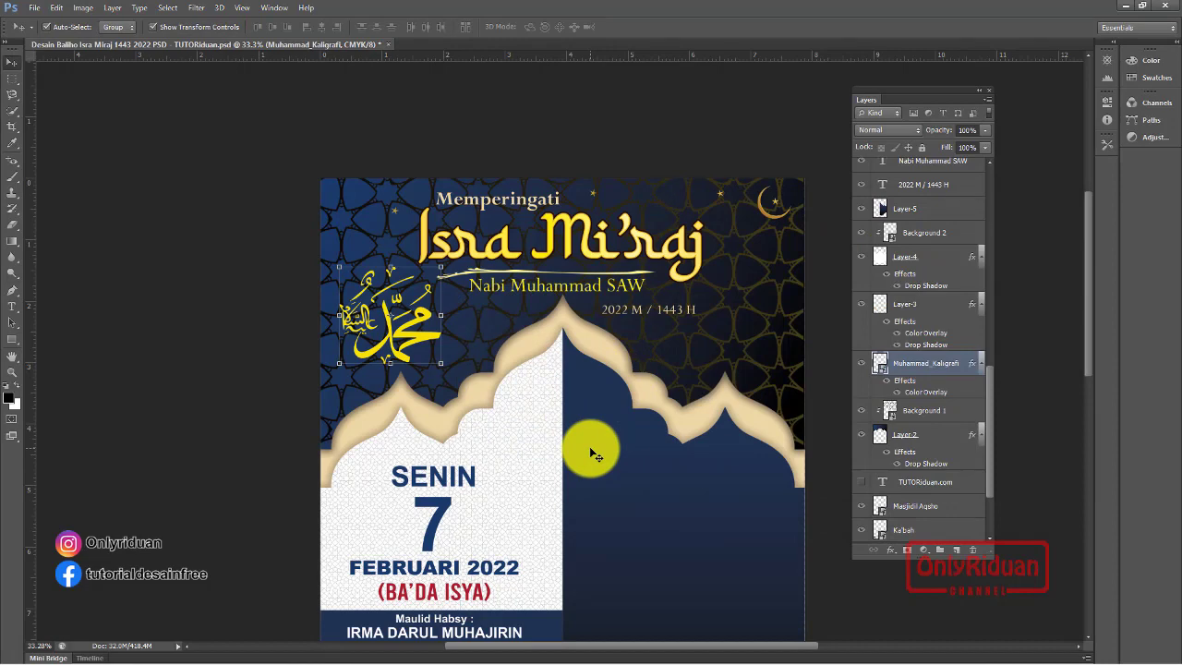
Place the Lentera image above Muhammad_Kaligrafi, scaled to about 68%, flush with the banner's top-right corner
scroll(986, 427, up, 3)
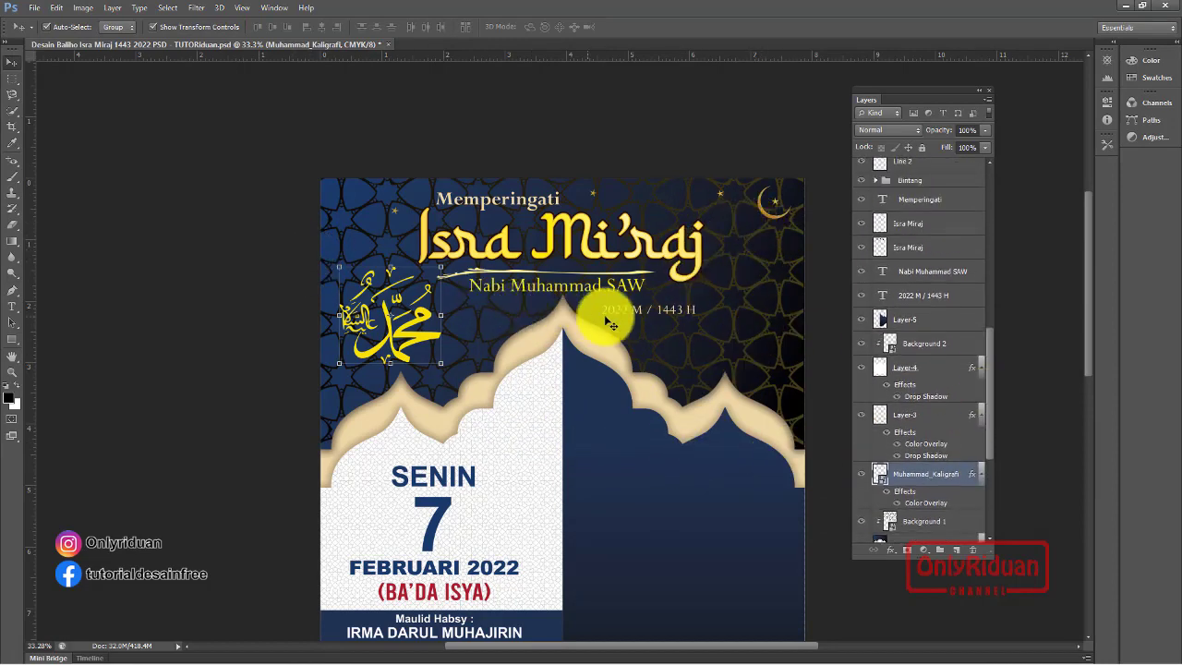
click(34, 7)
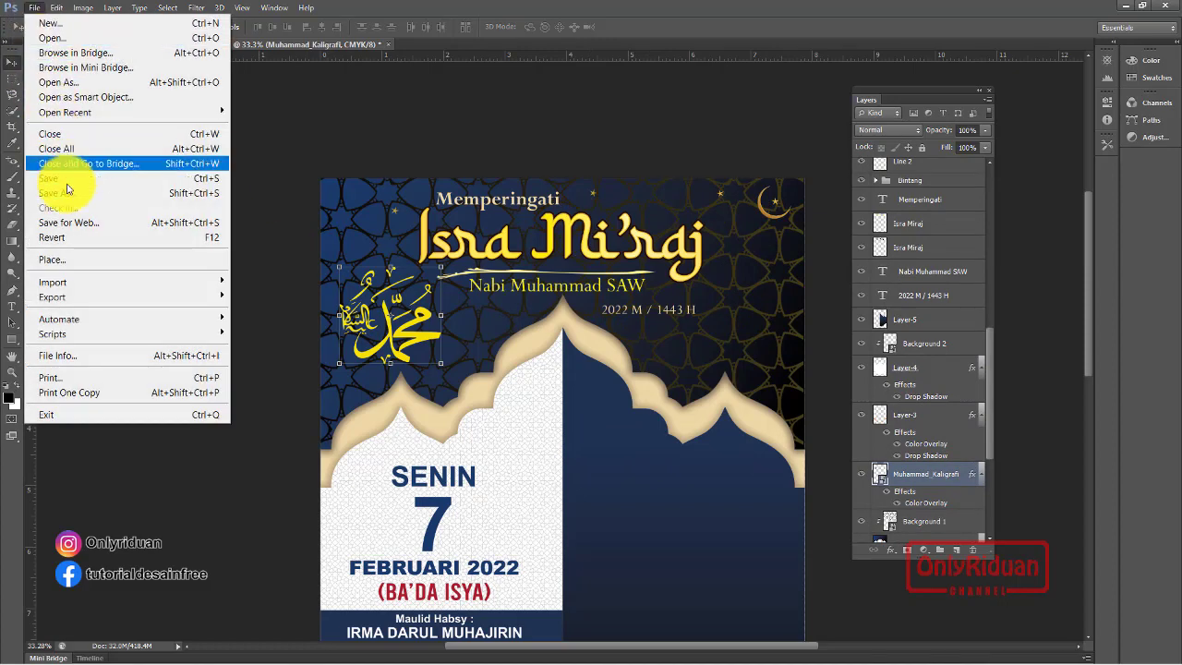
click(52, 260)
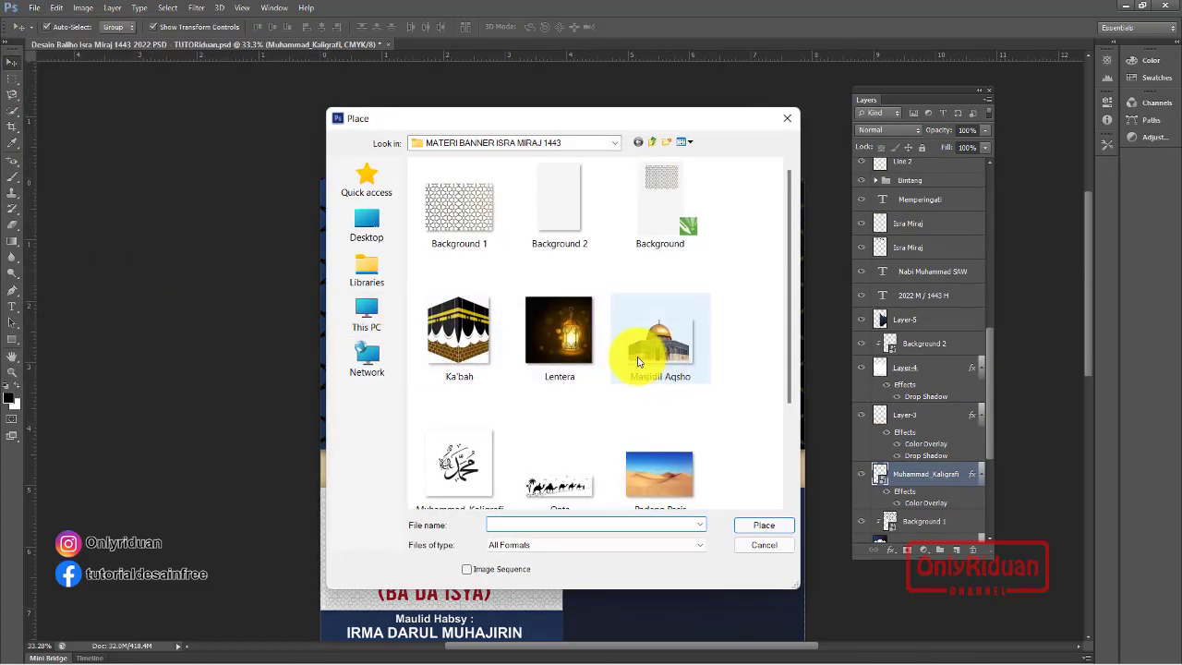
click(598, 362)
click(755, 523)
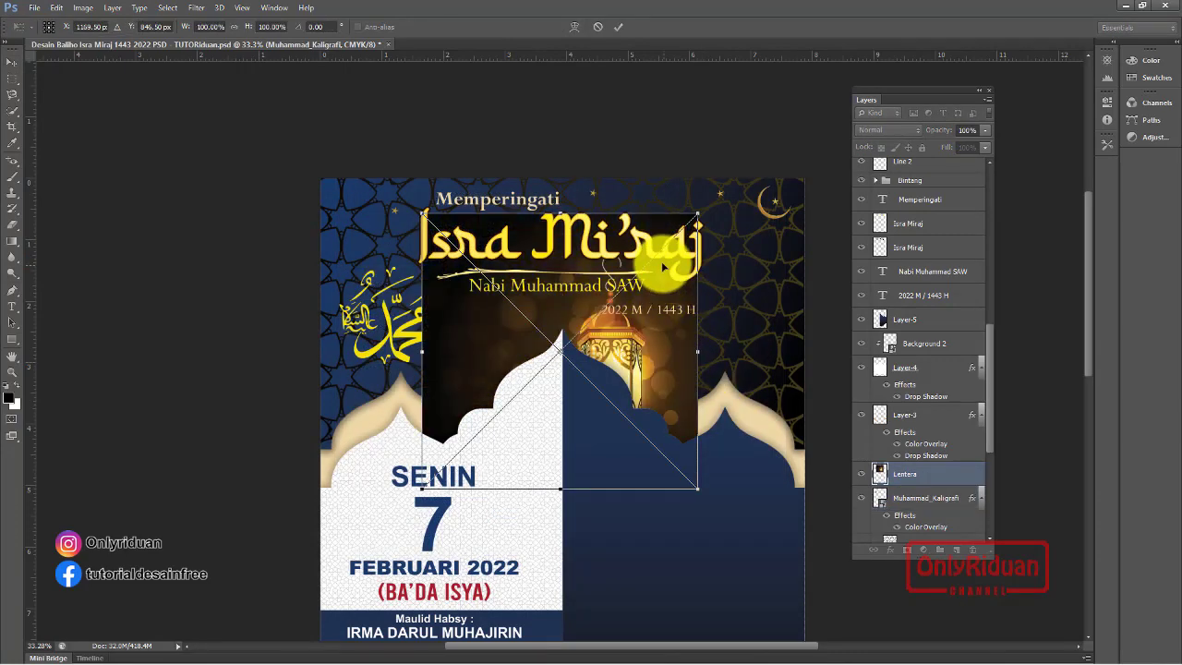
drag(685, 296, 790, 259)
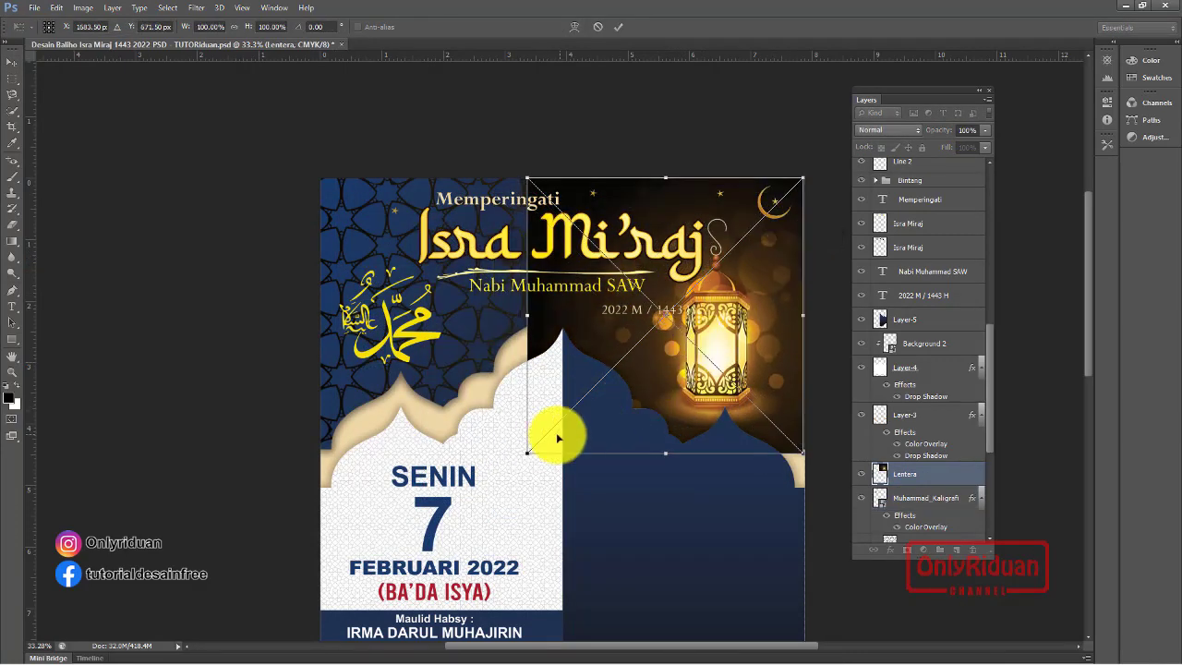
drag(526, 451, 617, 362)
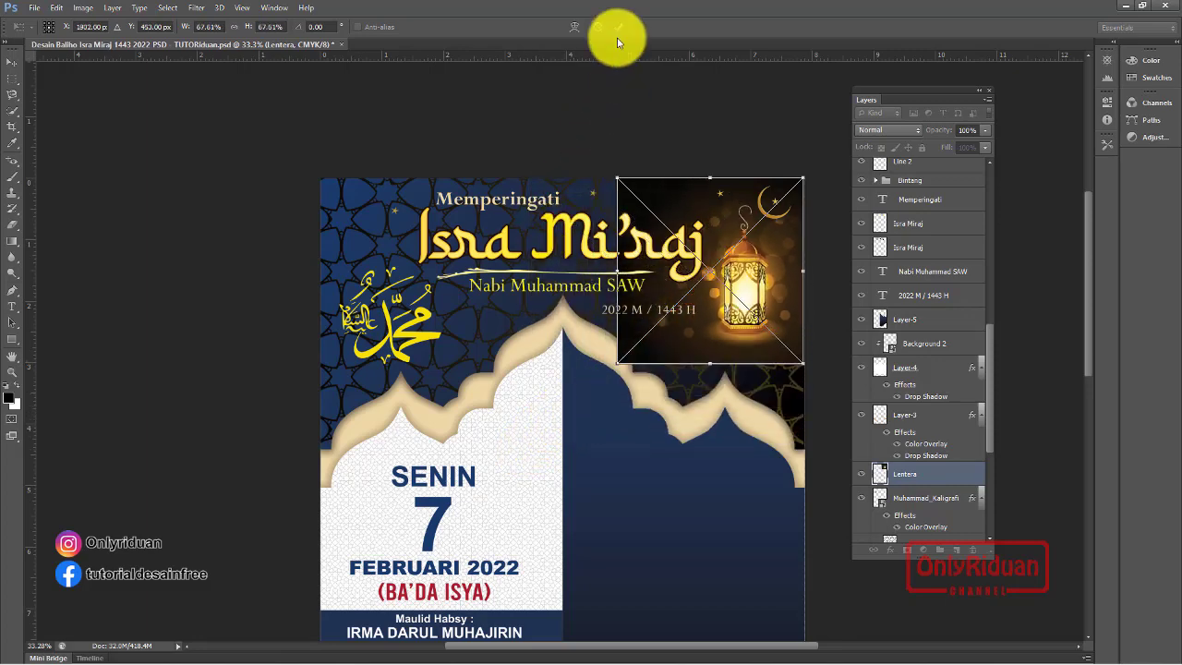
key(Return)
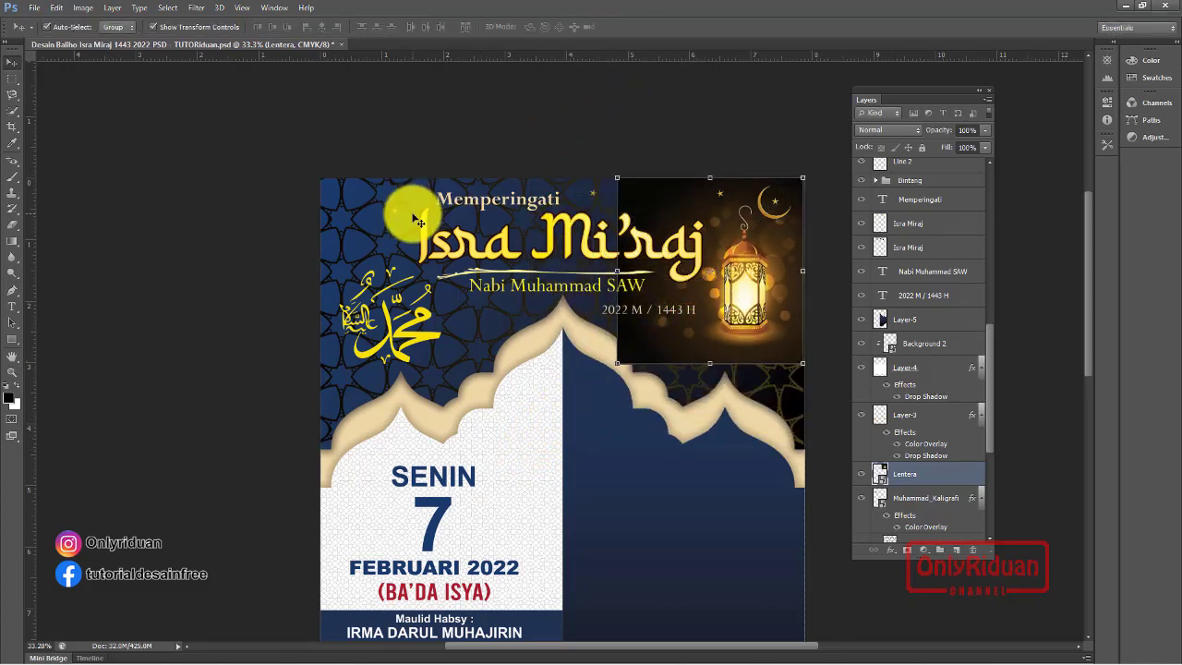
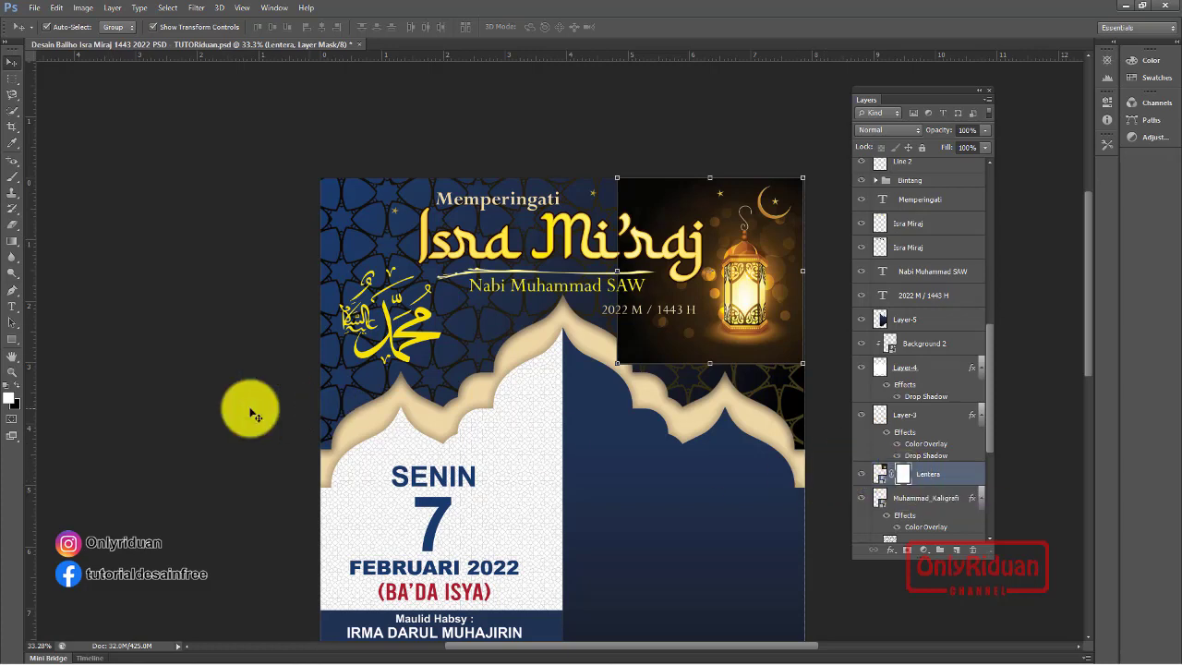
Fade the Lentera image's left and lower edges into the background with black Foreground to Transparent gradients on its layer mask
click(13, 242)
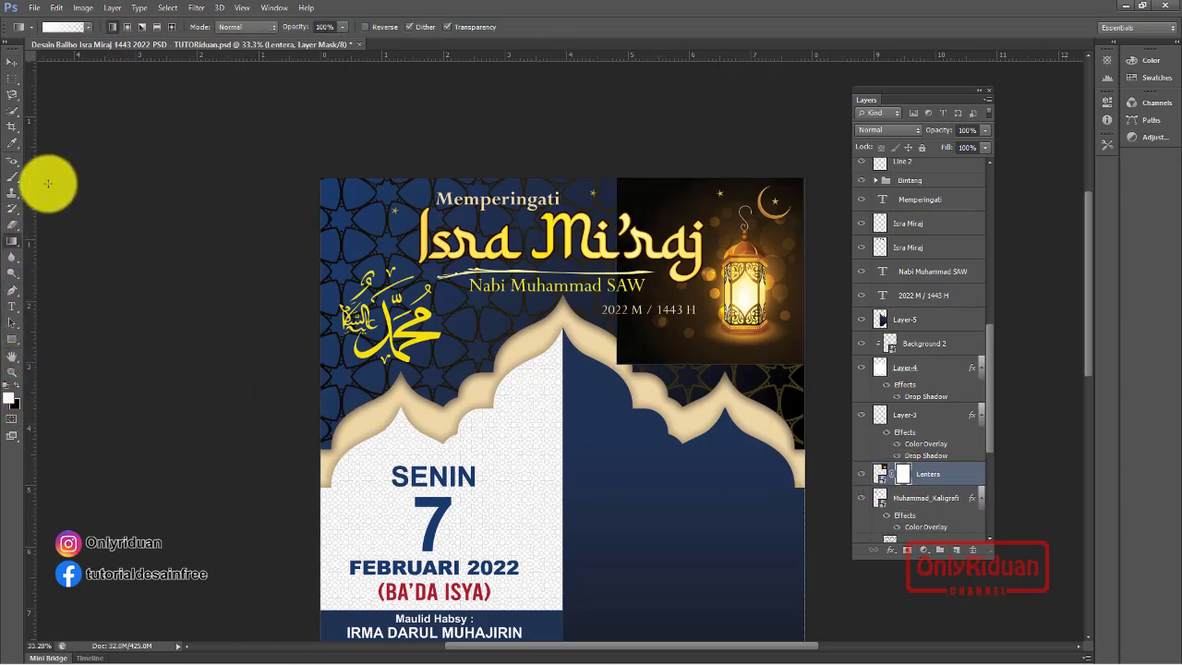
click(16, 395)
click(68, 31)
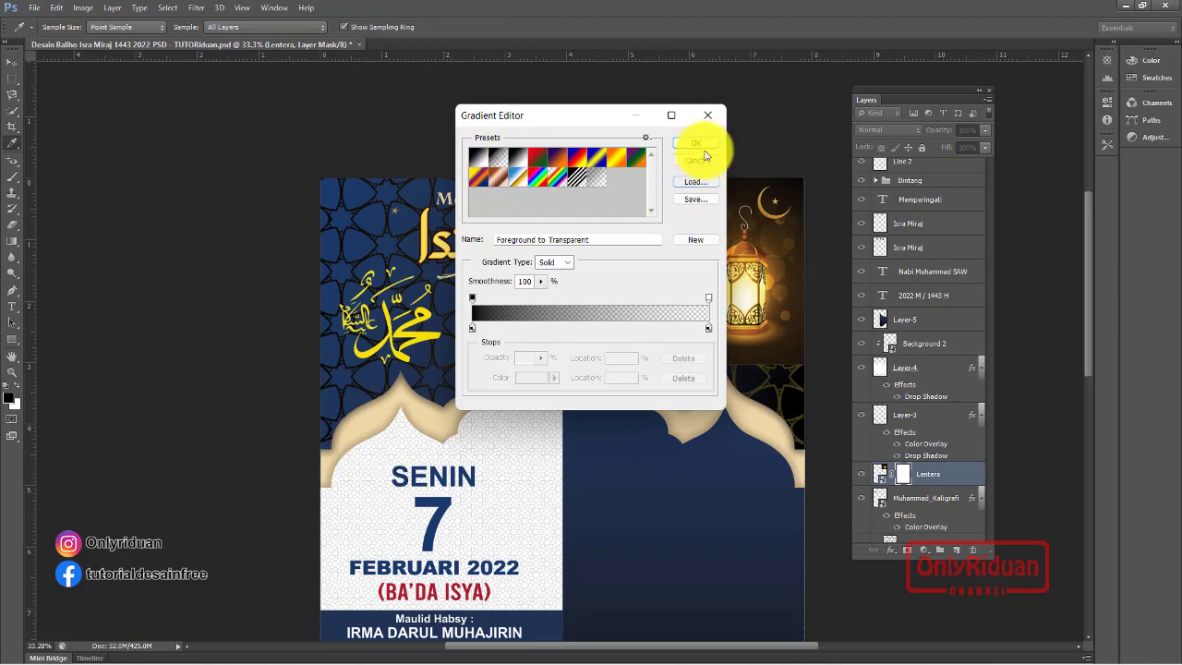
click(696, 144)
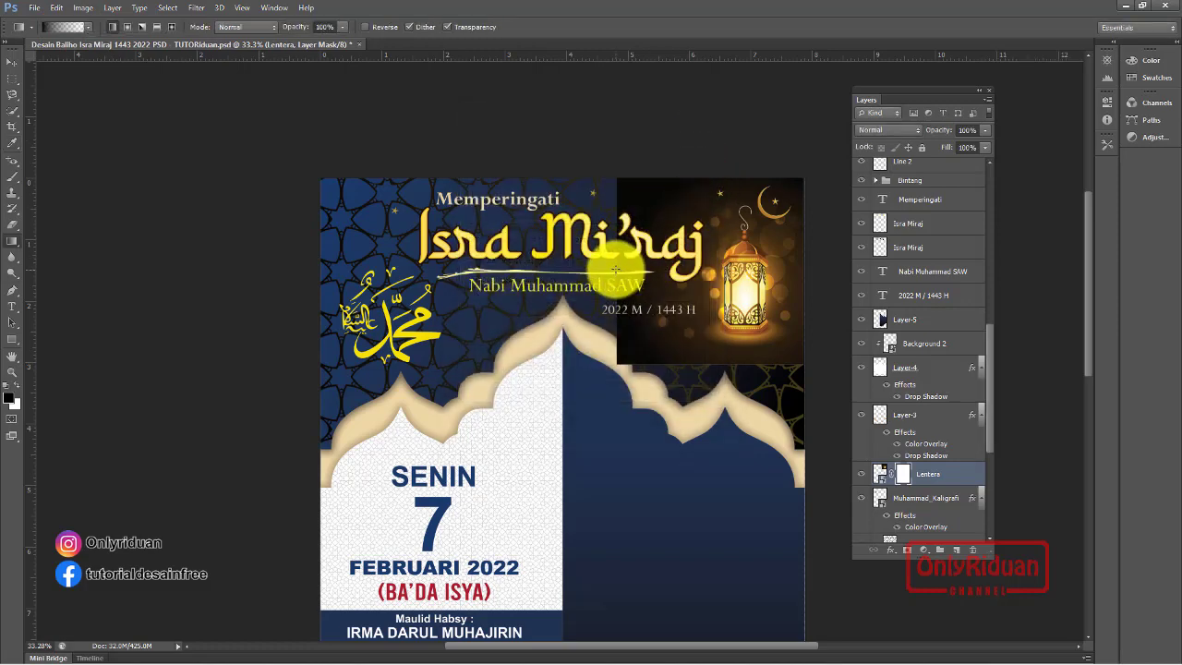
drag(670, 266, 669, 269)
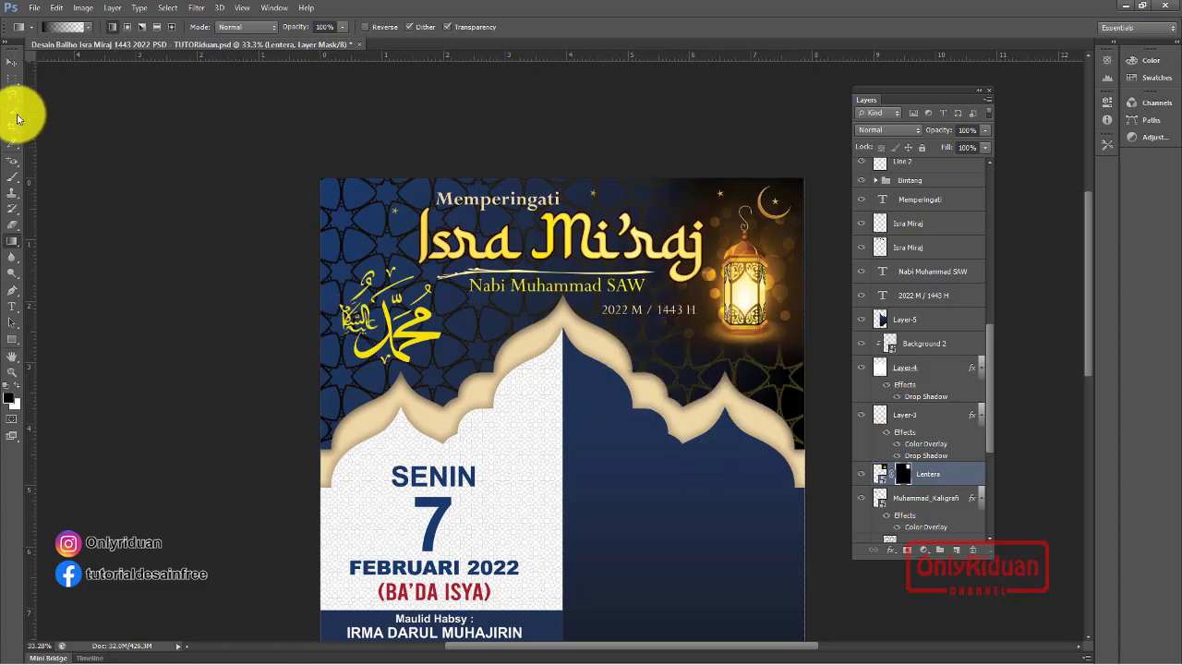
click(9, 62)
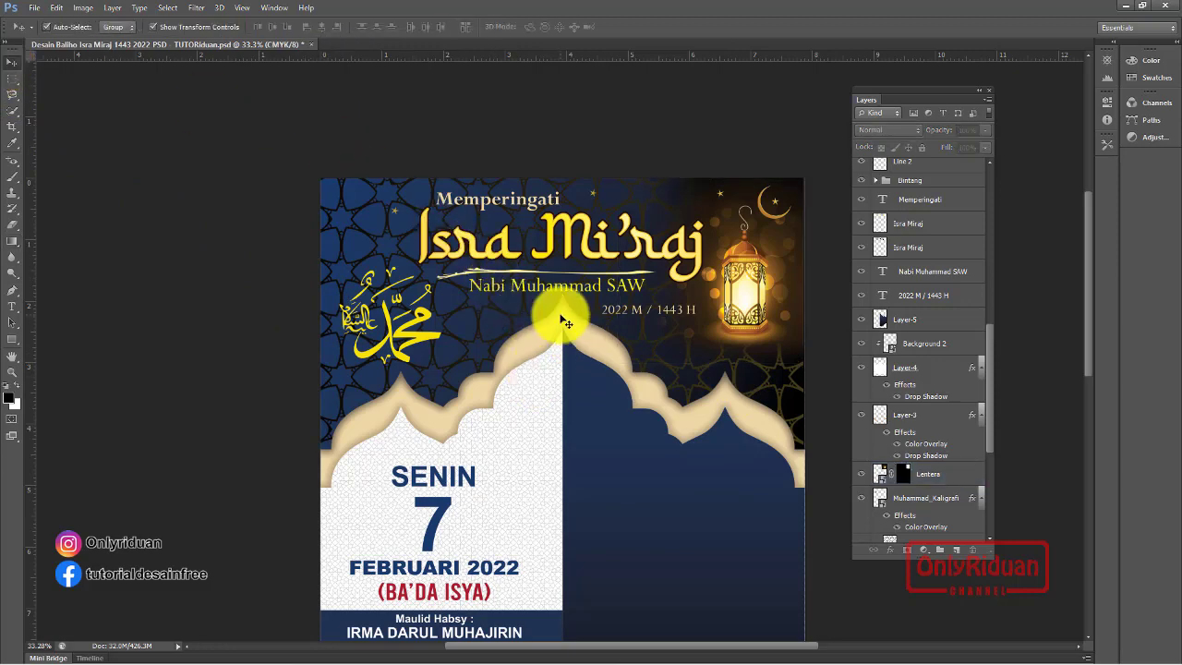
Place the photo of the speaker in the white turban from the Banner Isra Miraj 1443 2022 folder
drag(1090, 261, 1089, 304)
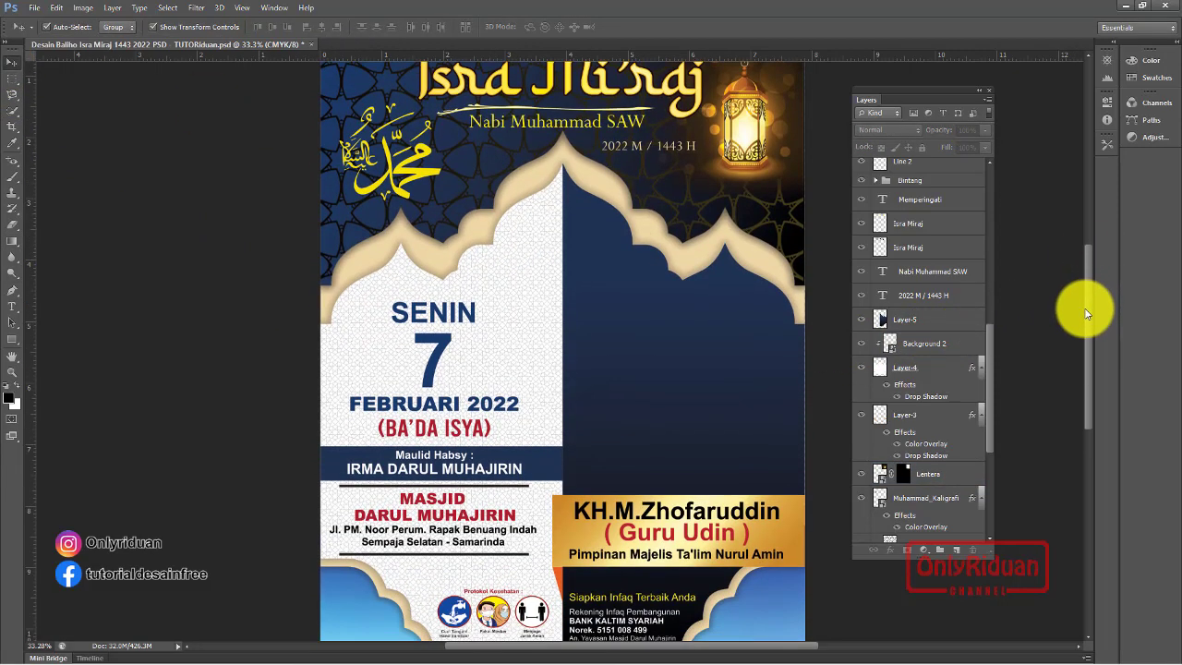
click(33, 13)
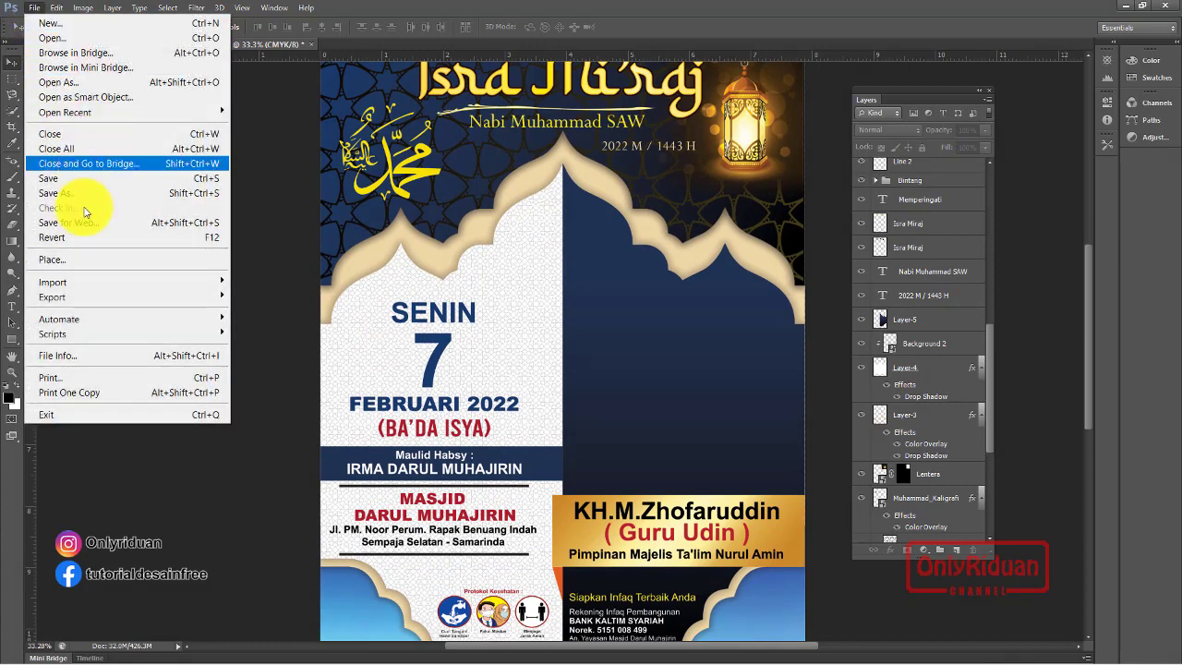
click(84, 256)
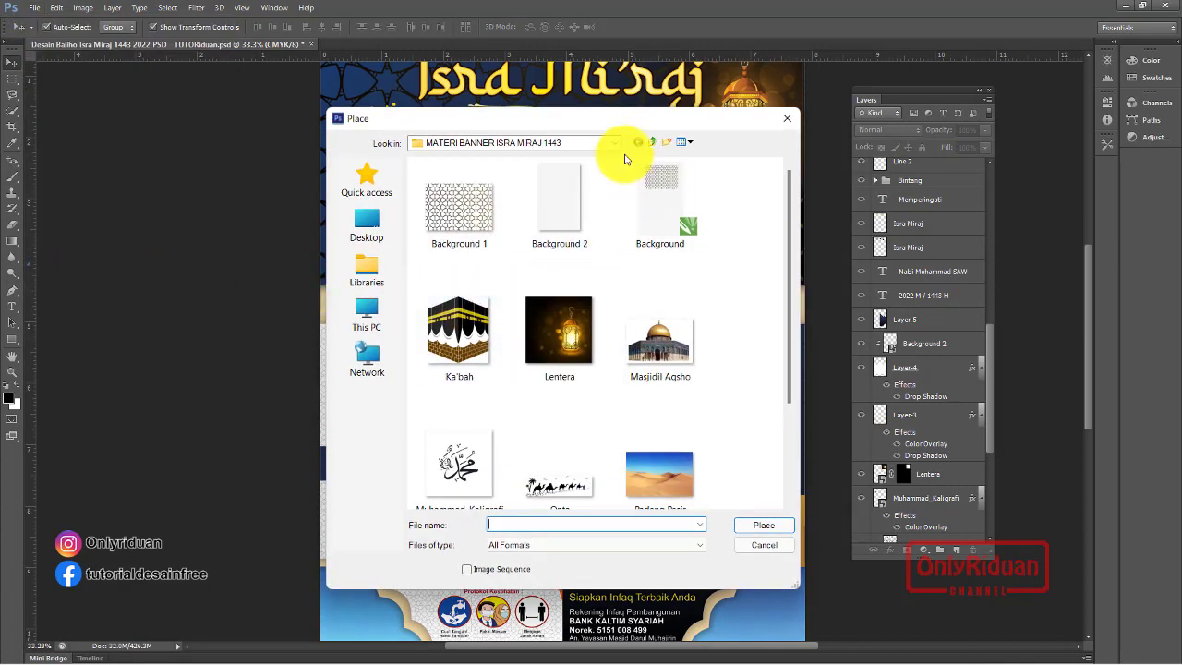
click(617, 145)
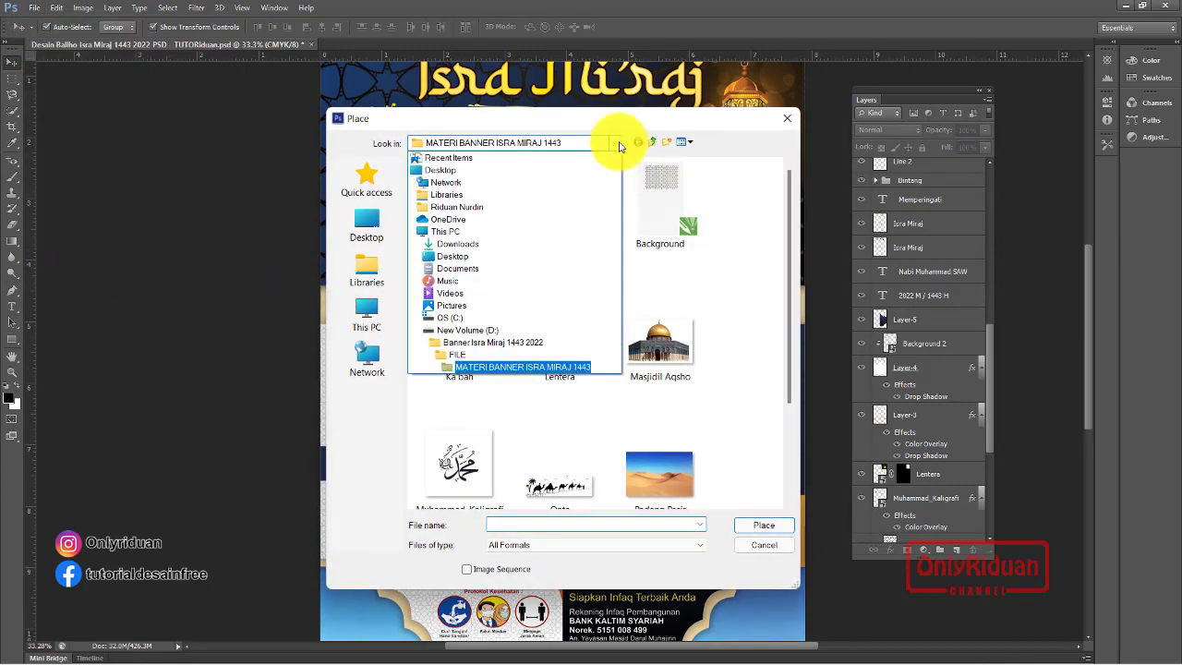
click(489, 342)
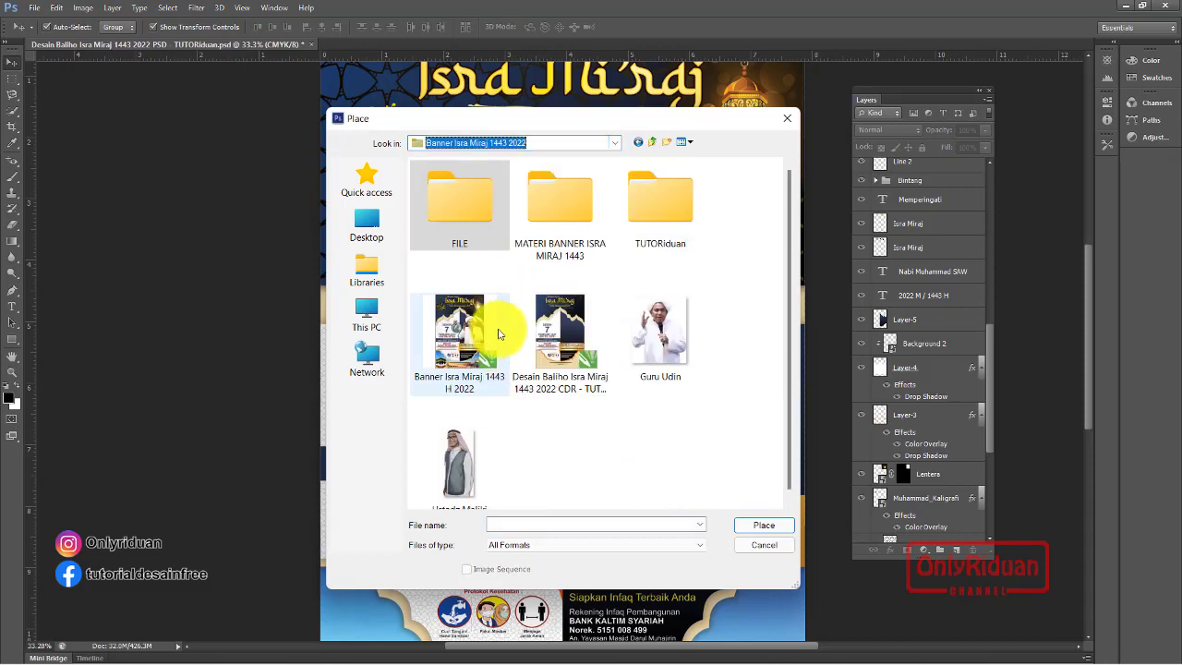
click(638, 342)
click(757, 525)
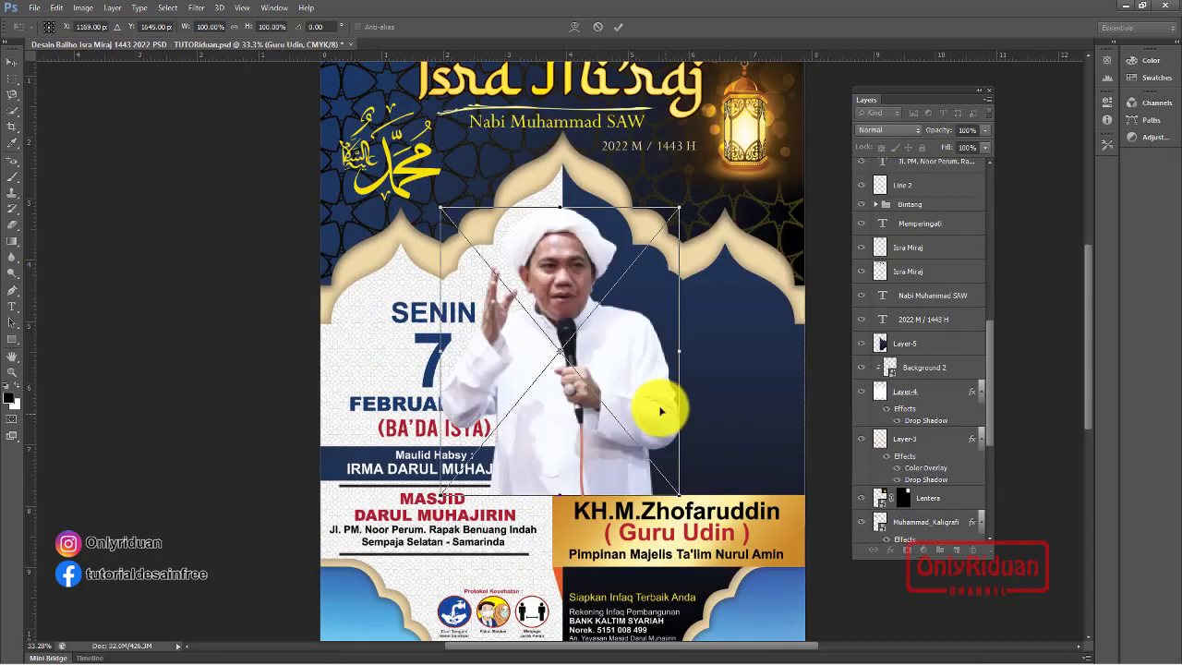
Position the speaker's photo in the dark blue panel, overlapping the gold name plate, and stack it between Layer-40 and Layer-42
drag(623, 377, 732, 391)
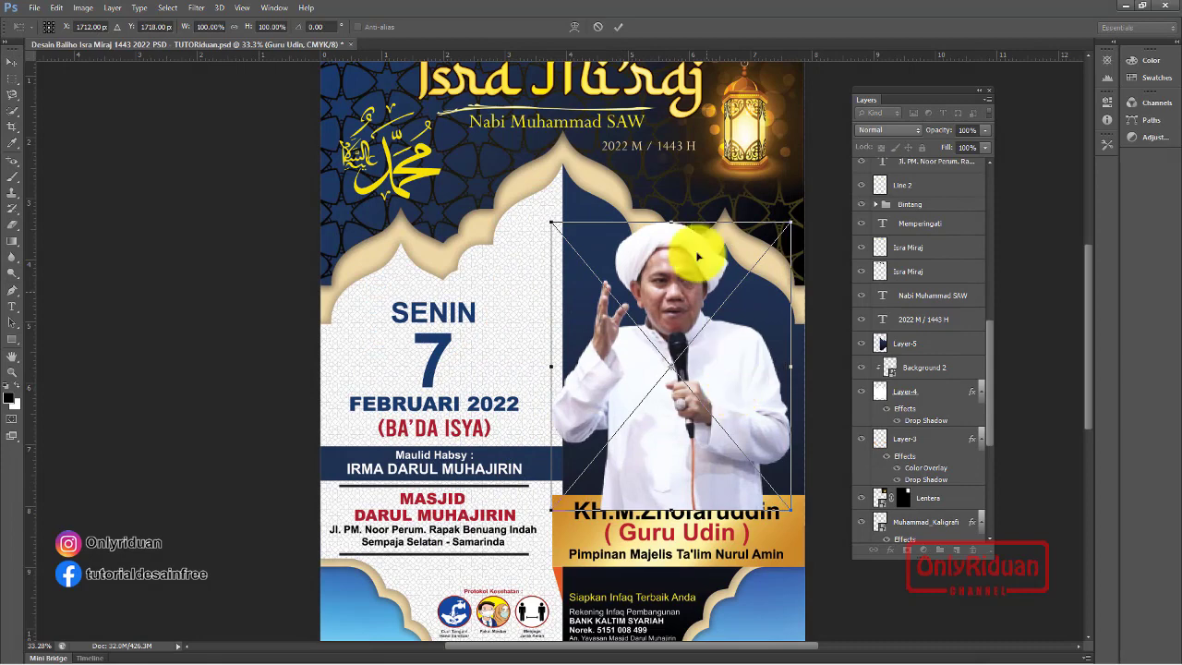
click(615, 29)
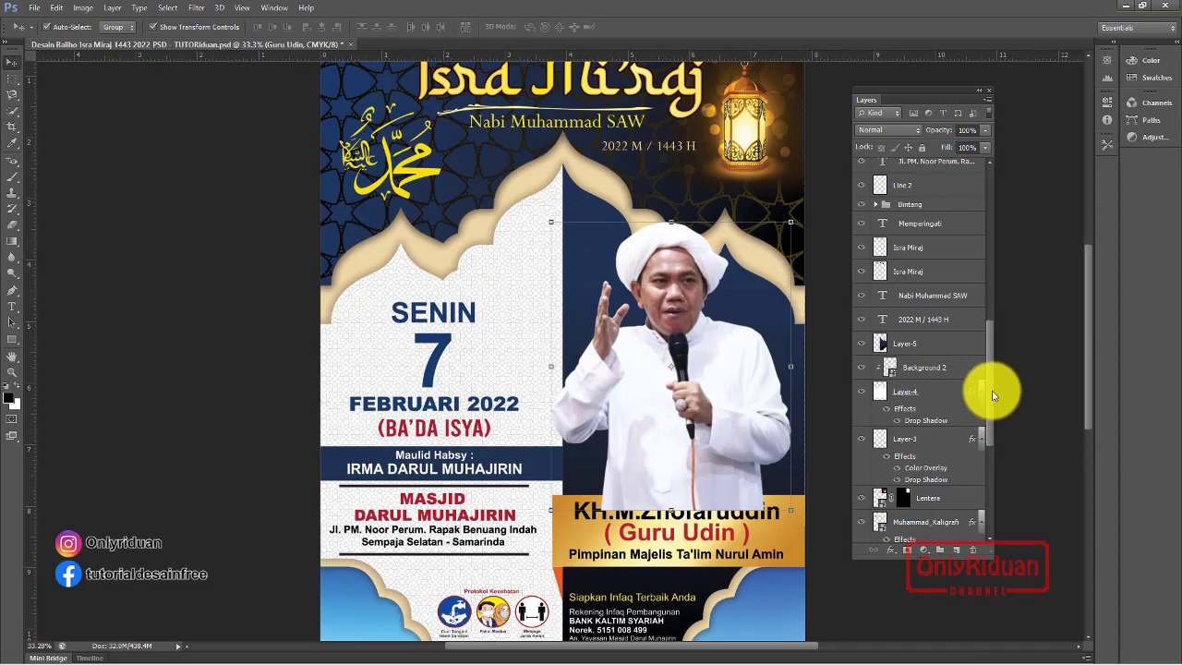
drag(993, 396, 997, 212)
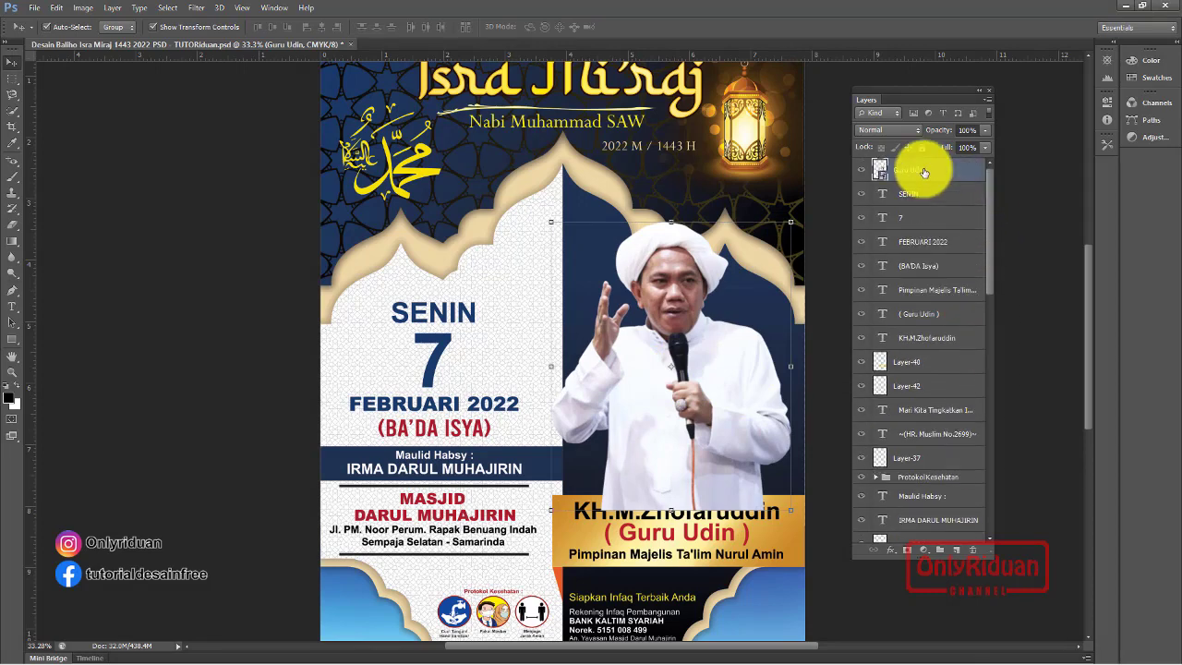
drag(923, 172, 927, 370)
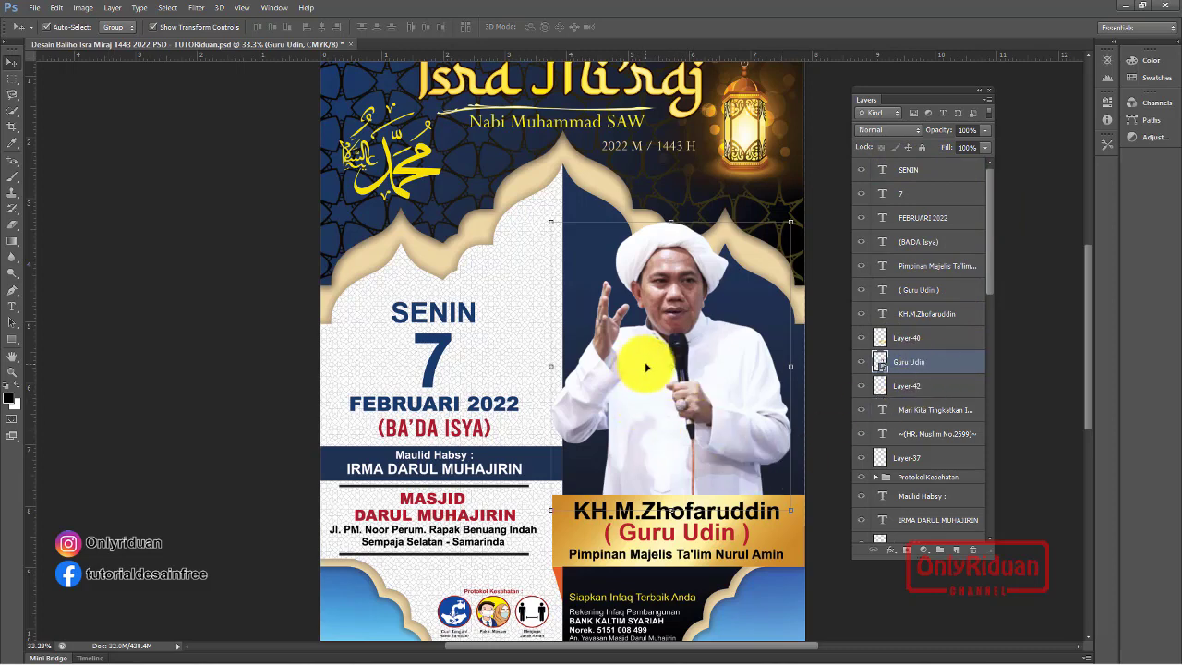
Add a white 4 px outside stroke to the "Mari Kita Tingkatkan Iman dan Taqwa" text above the desert
scroll(645, 361, down, 3)
scroll(551, 580, up, 2)
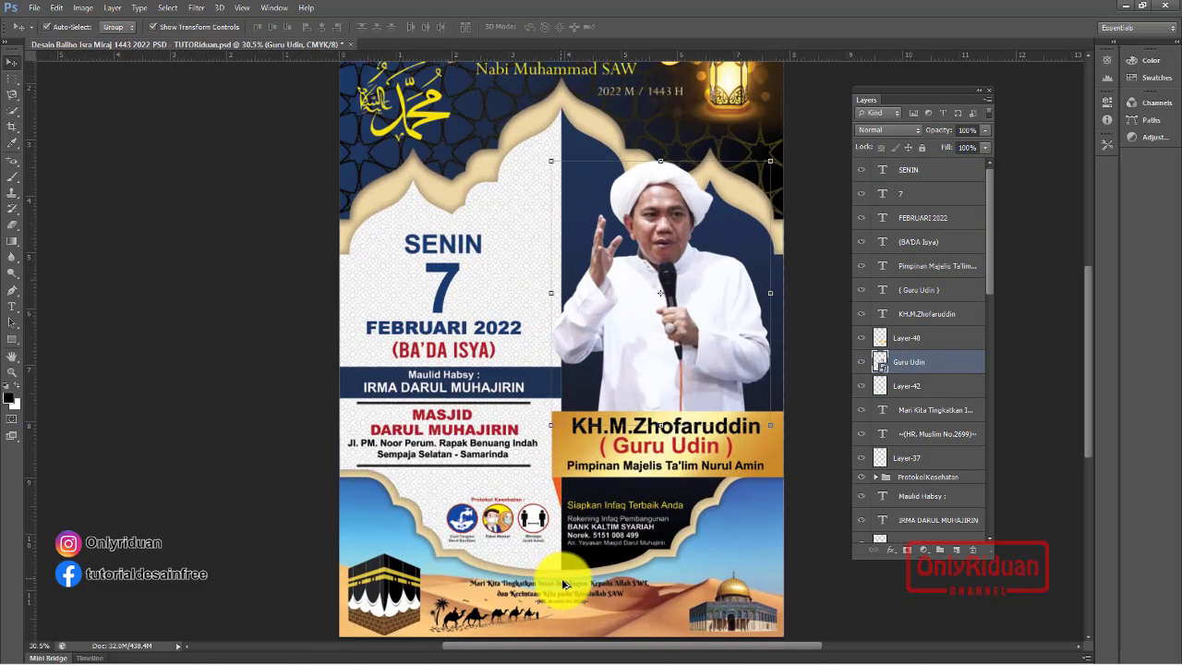
scroll(566, 583, up, 5)
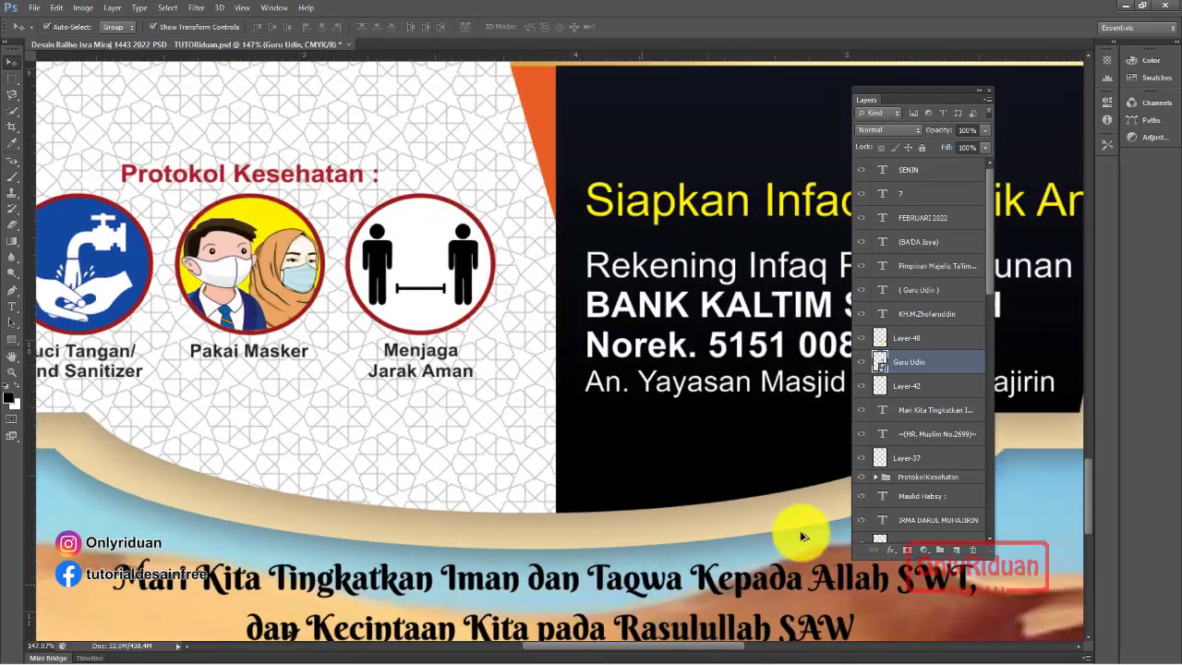
scroll(1081, 490, down, 3)
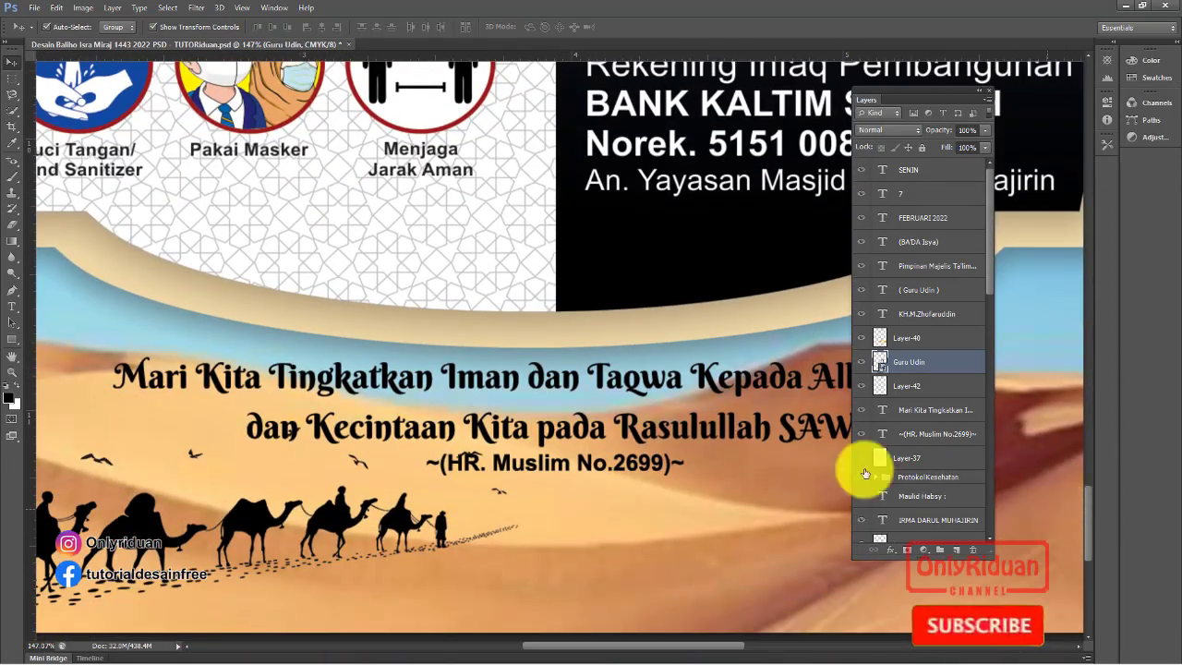
scroll(617, 388, down, 2)
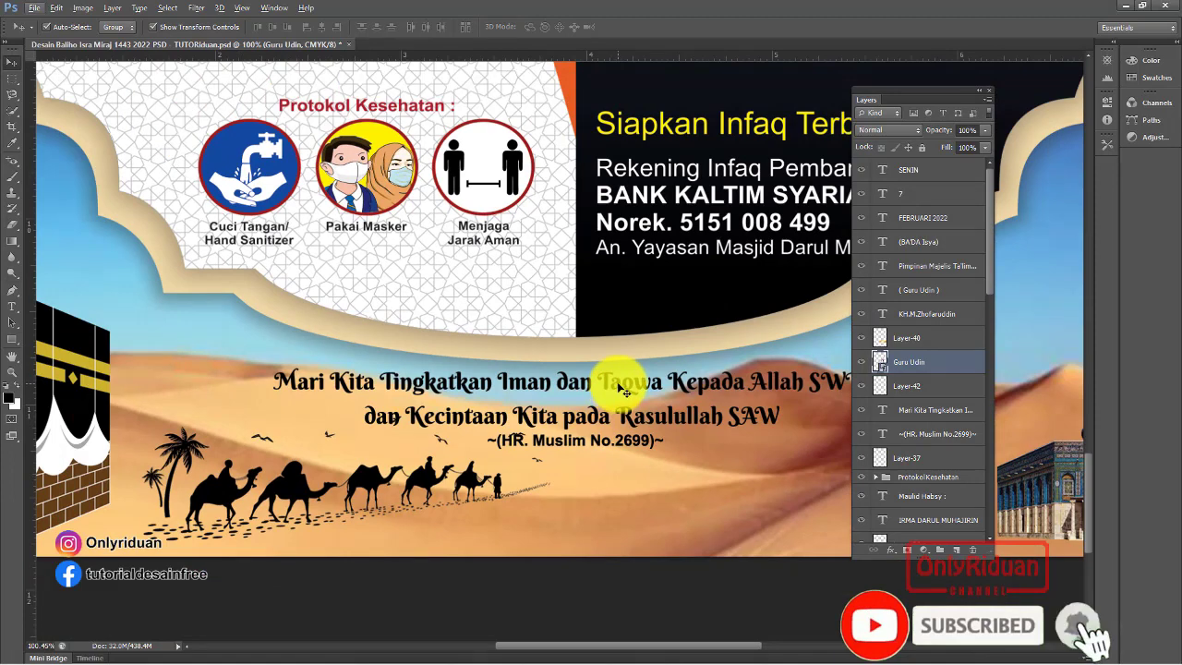
click(623, 391)
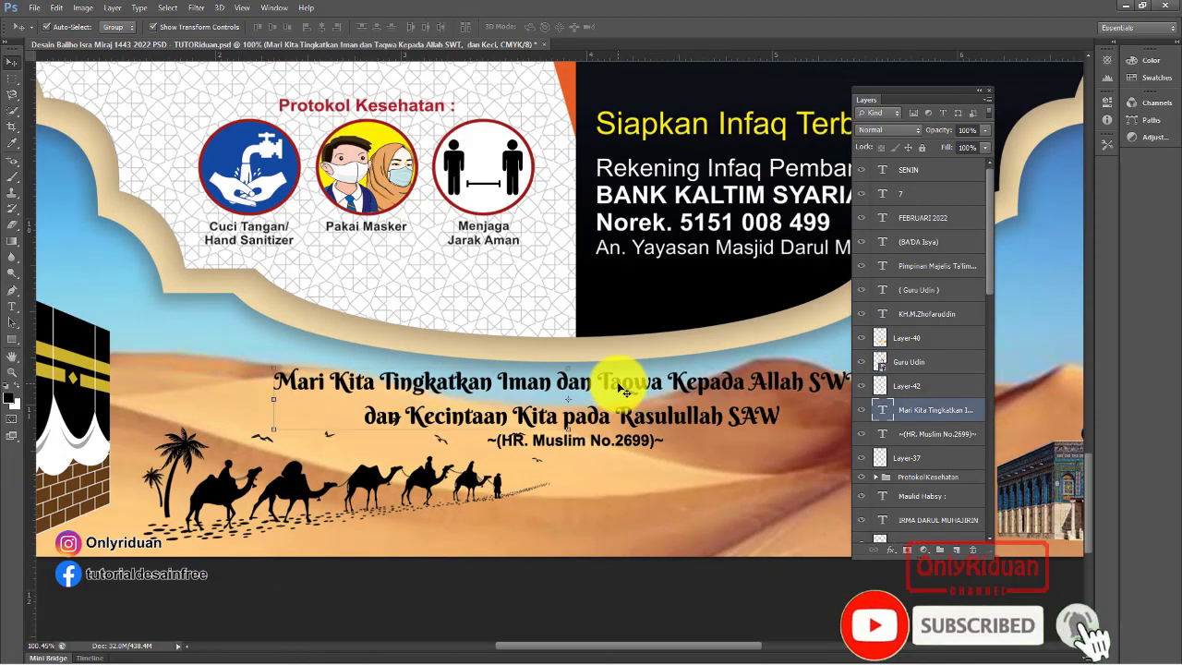
click(892, 554)
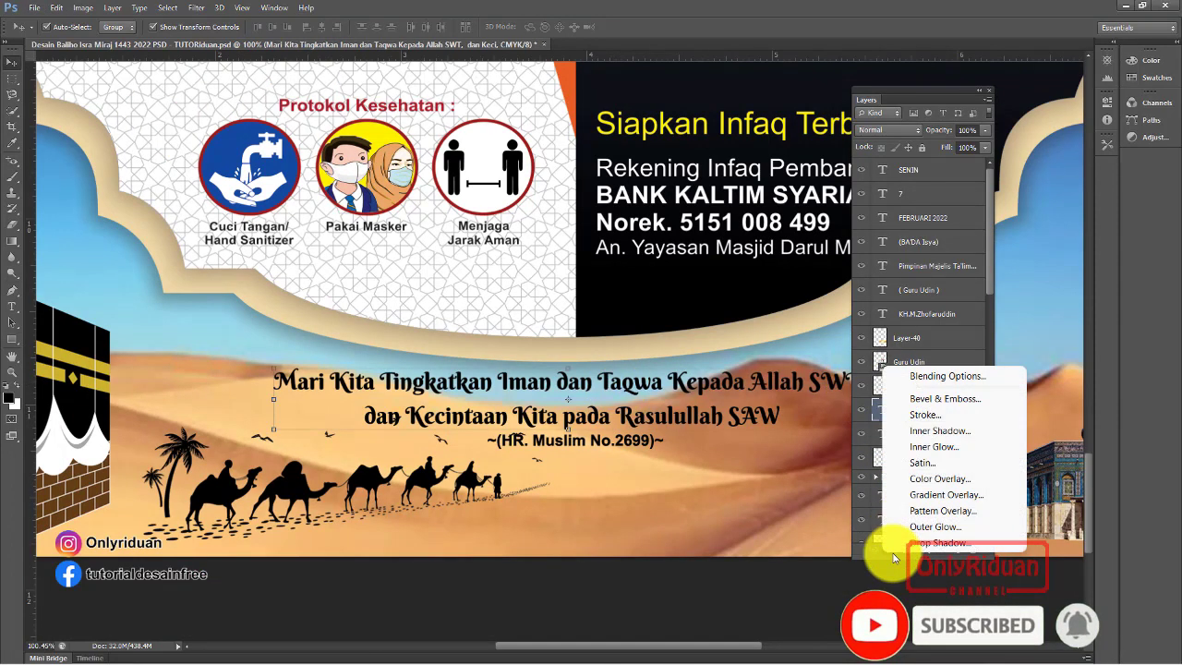
click(935, 417)
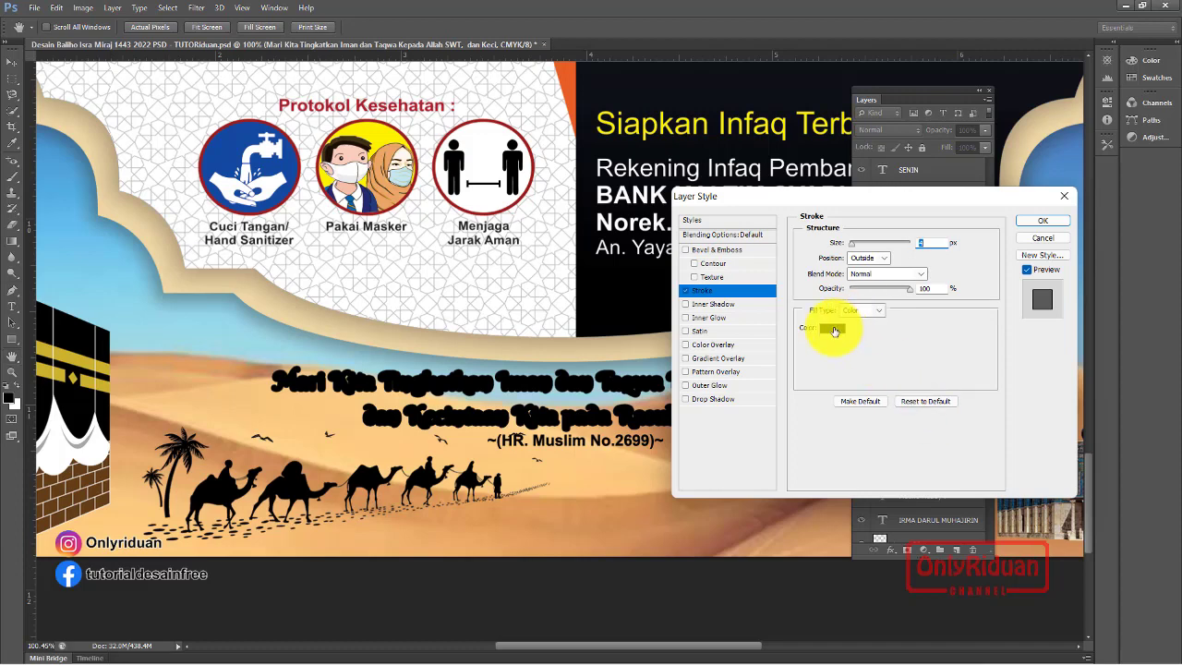
click(834, 331)
drag(585, 370, 462, 285)
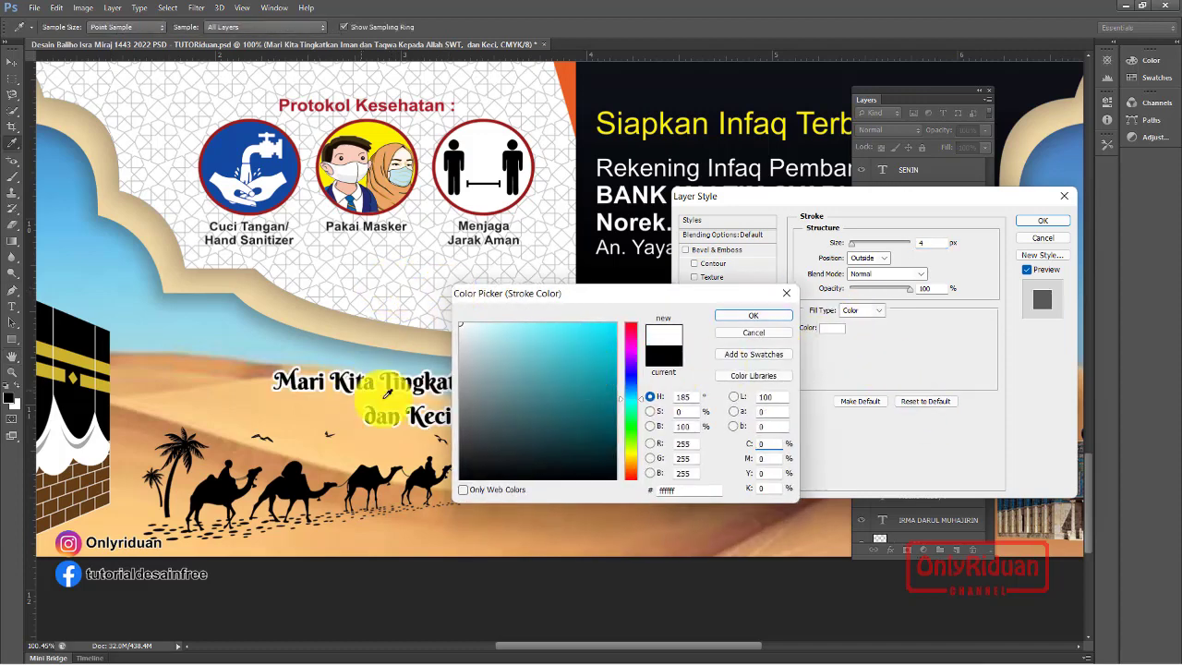
click(742, 317)
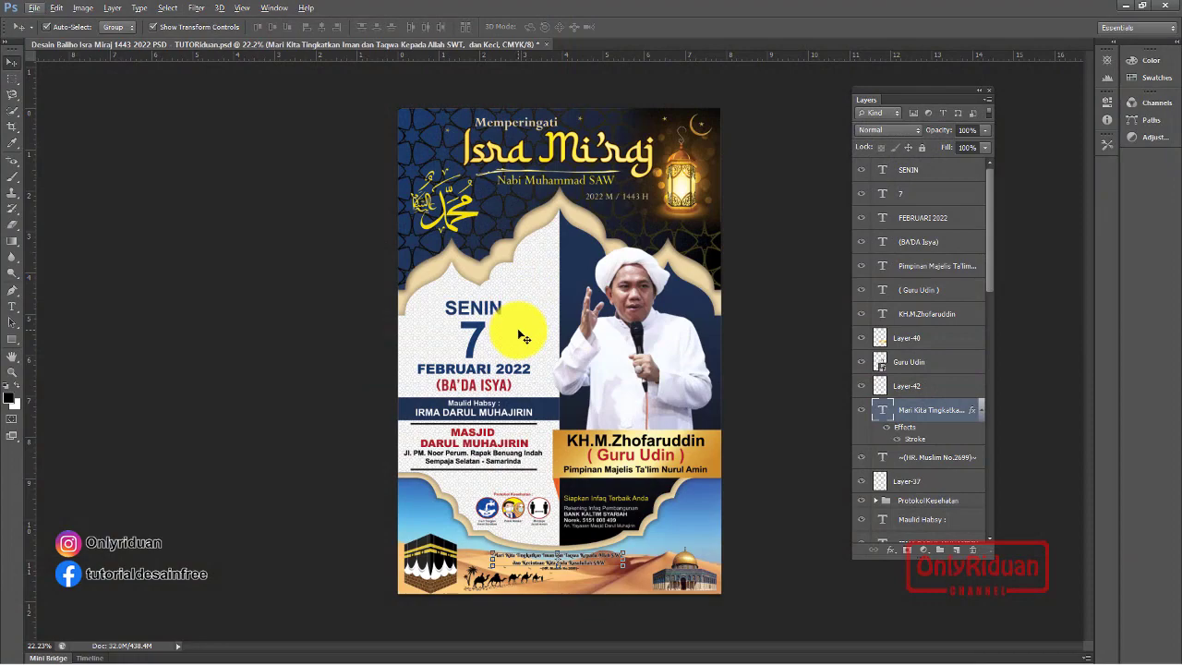
Add a drop shadow to the lower Isra Miraj title layer and set its colour to yellow f7e902
scroll(448, 120, up, 3)
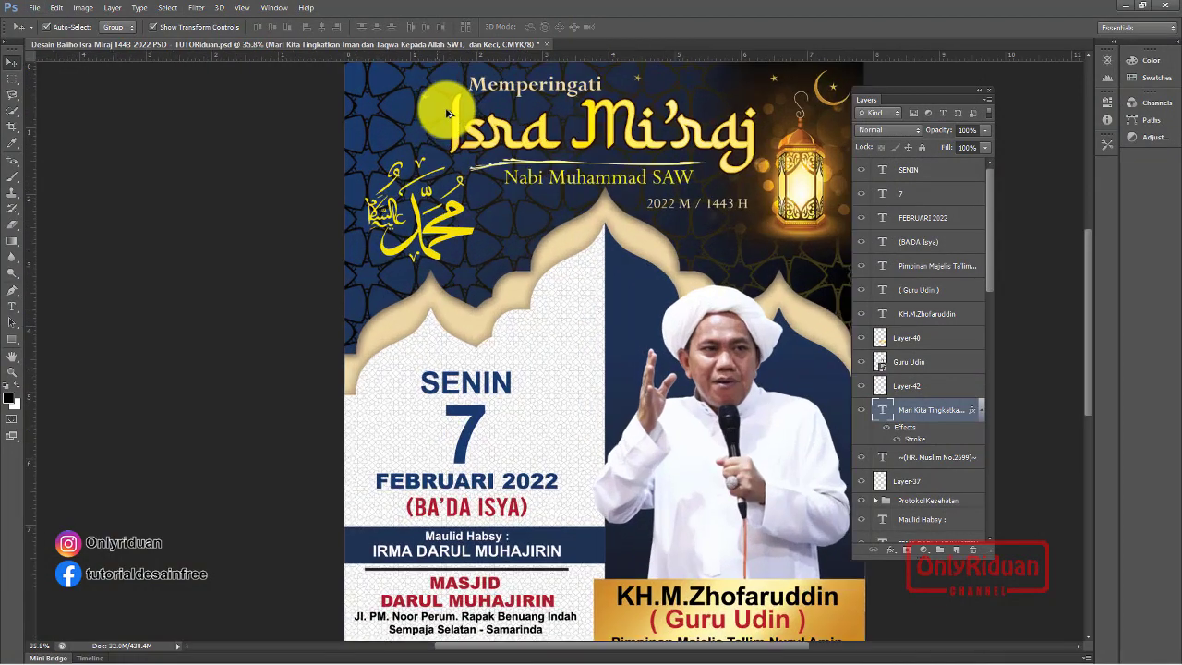
scroll(448, 113, up, 8)
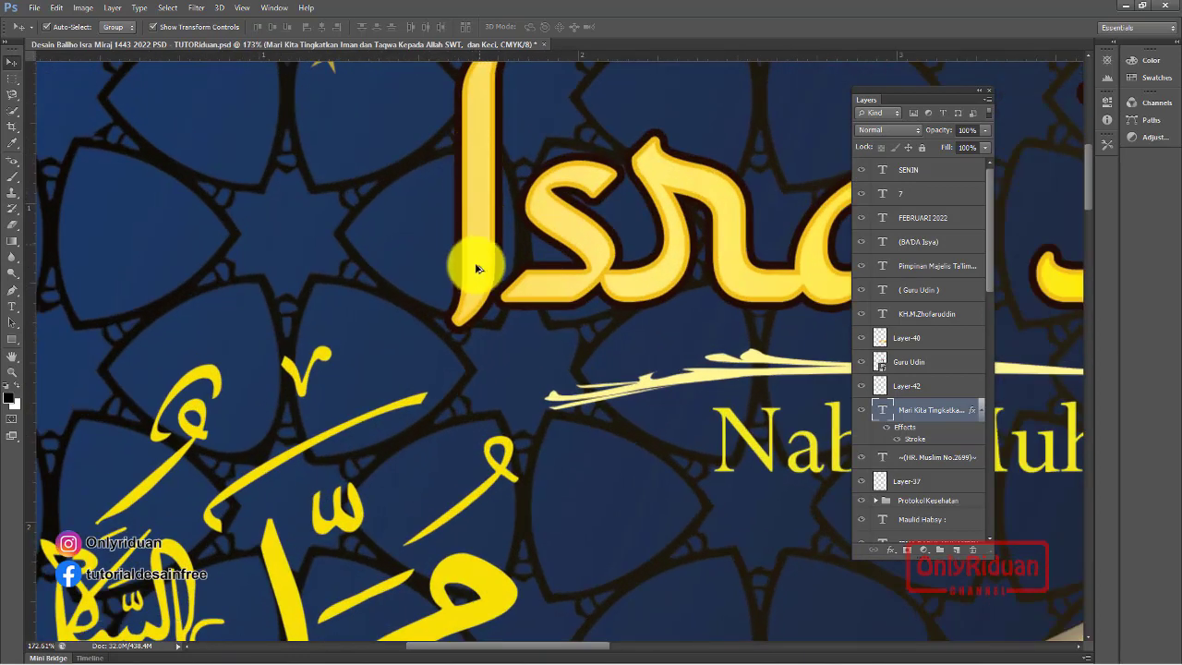
click(454, 325)
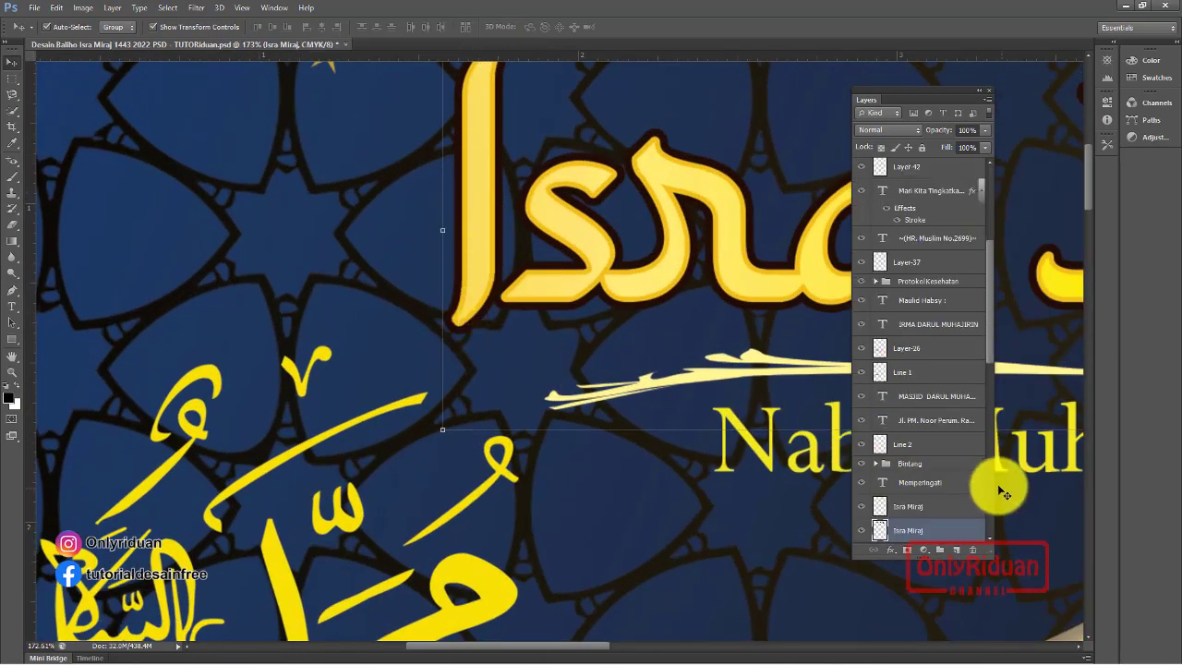
scroll(988, 332, down, 4)
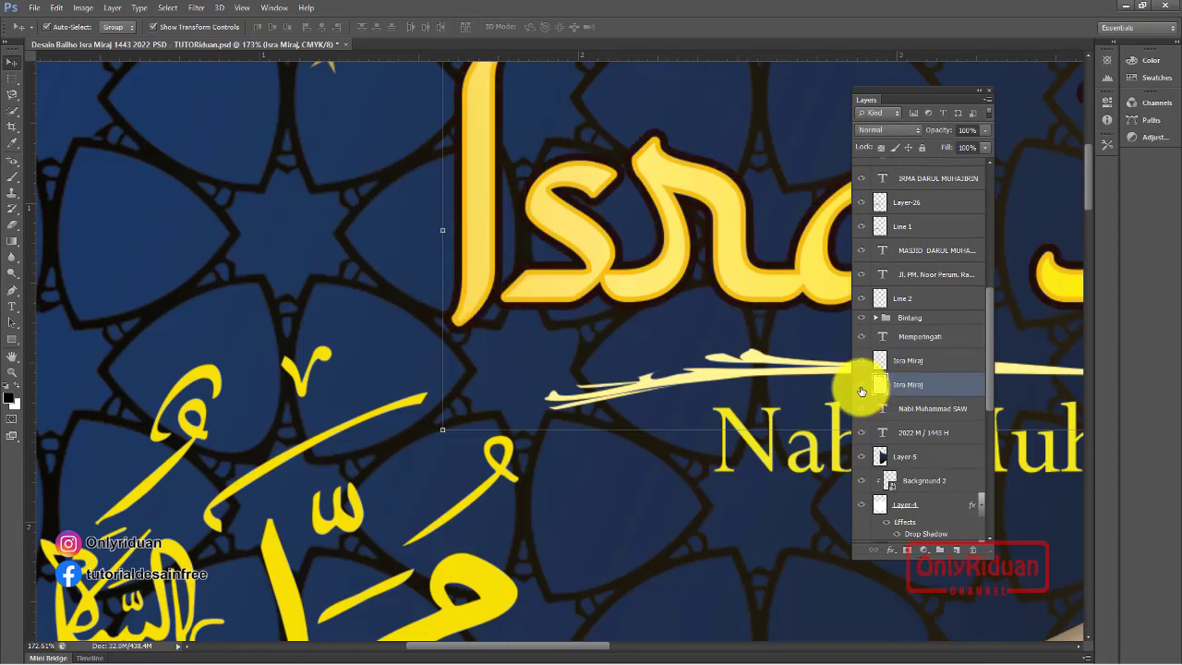
click(892, 549)
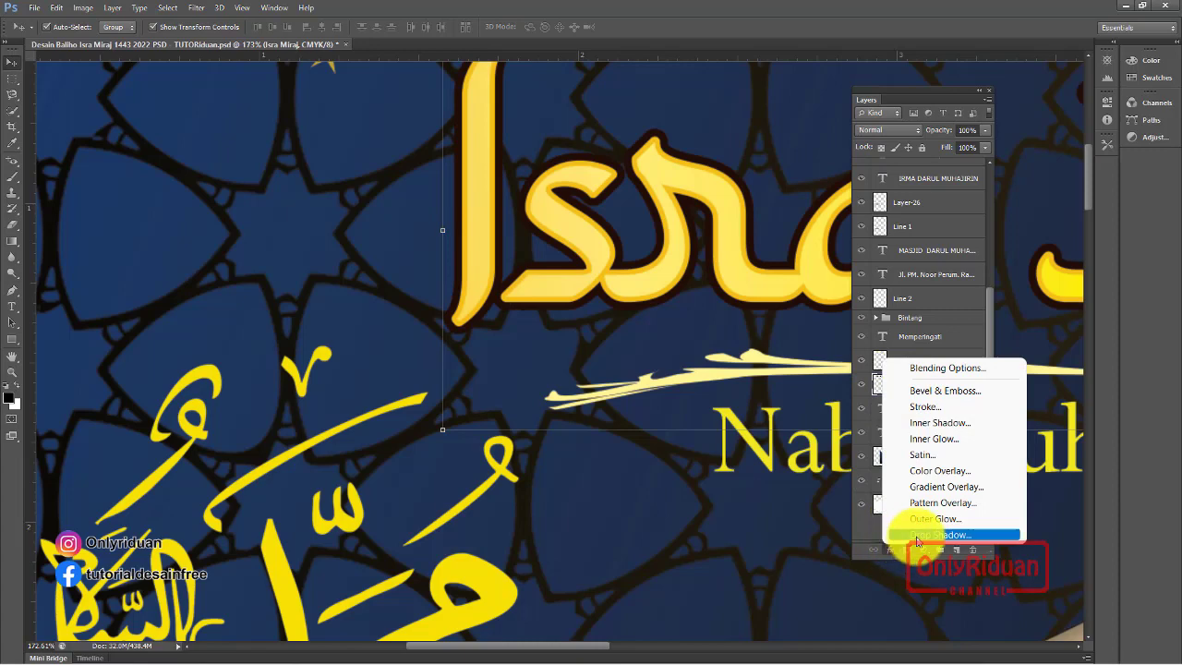
click(916, 536)
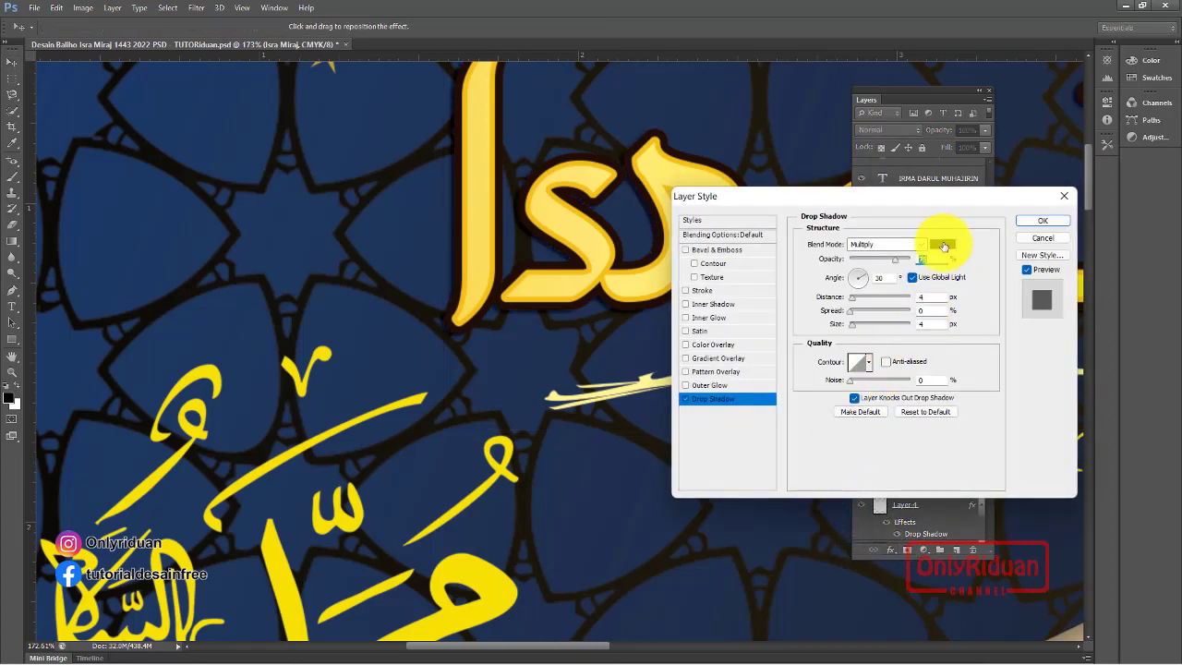
click(943, 245)
click(629, 454)
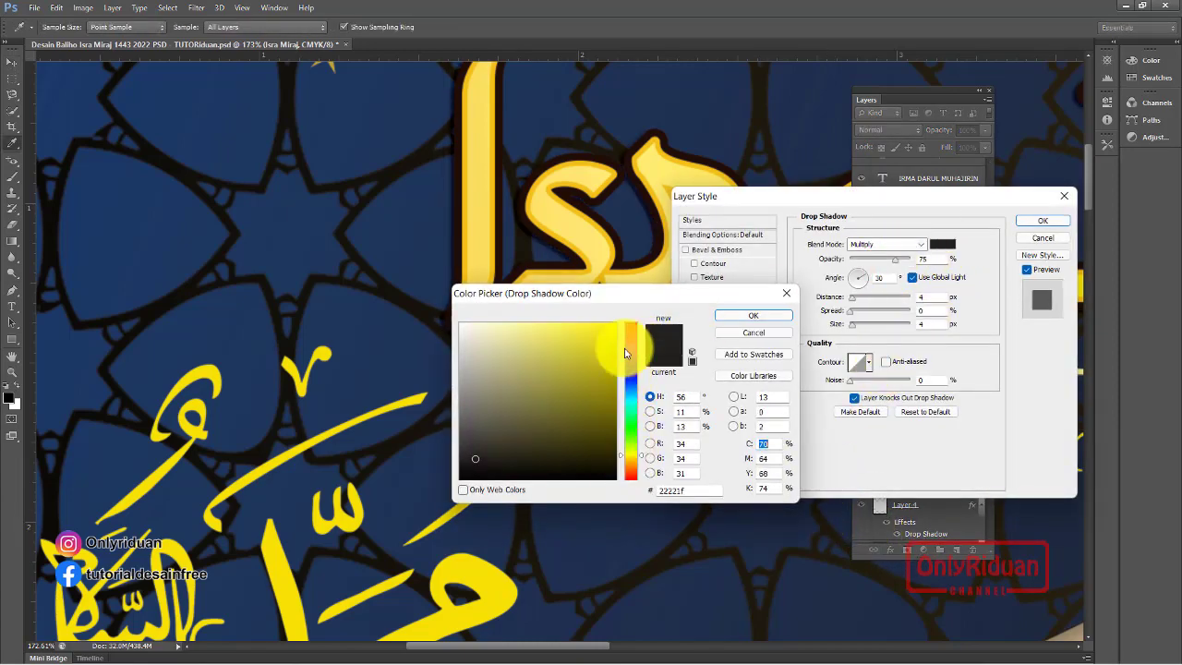
click(615, 328)
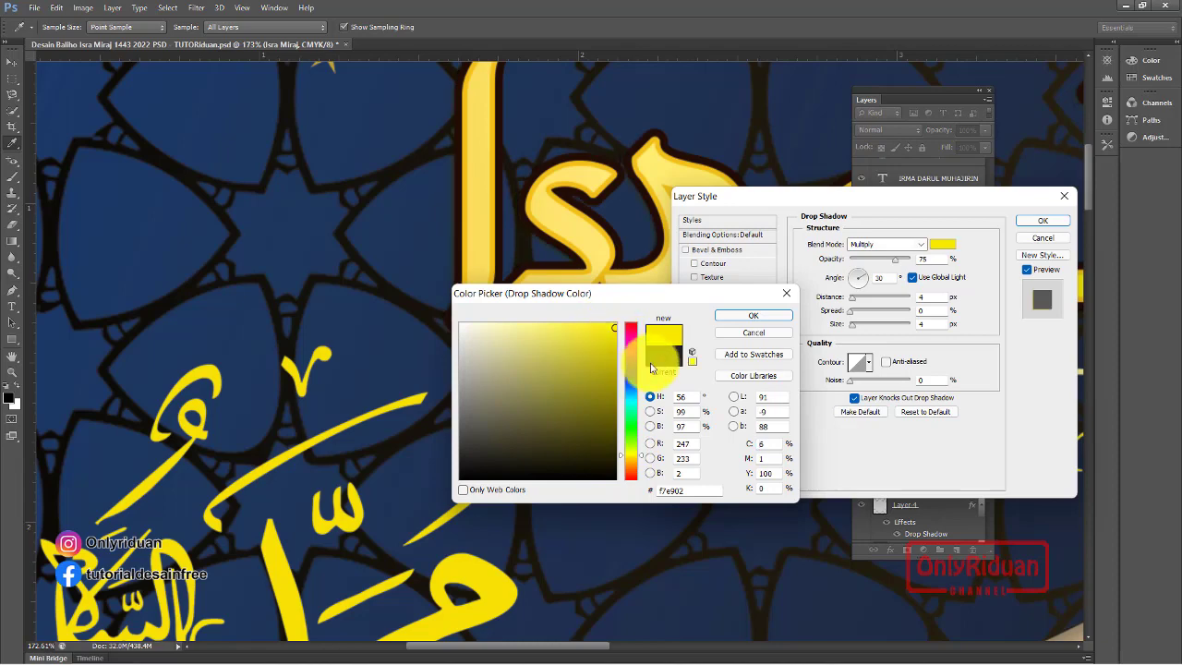
click(753, 315)
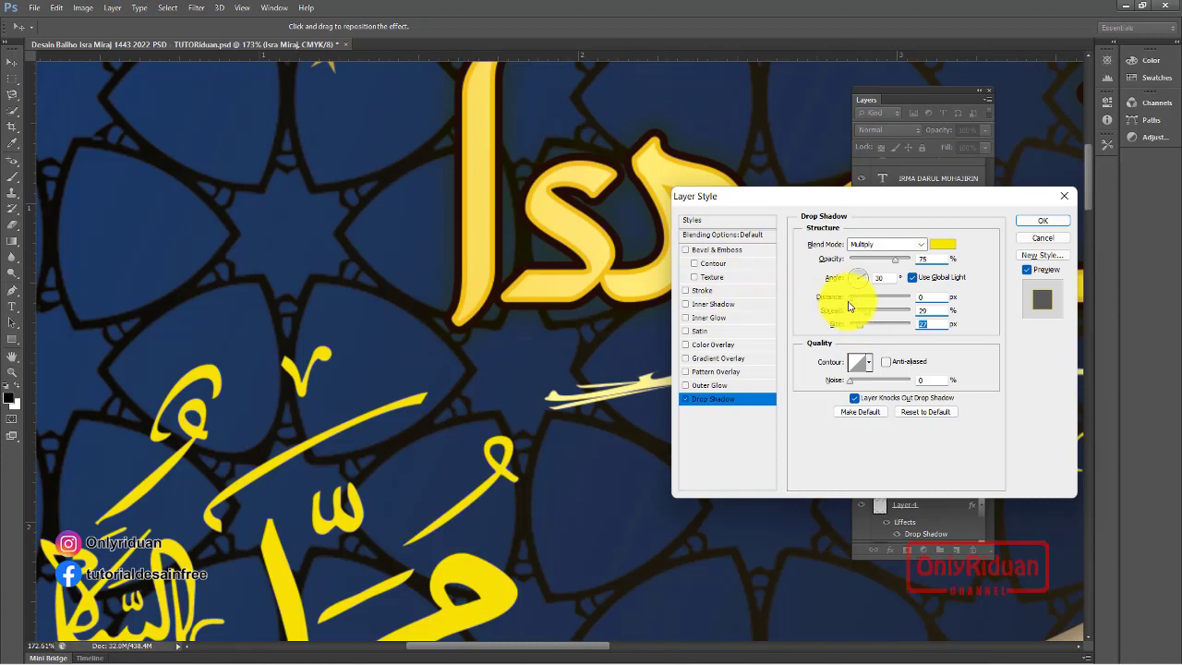
Set the title's drop shadow to Normal blending, 100% opacity, 7 px distance, 4% spread and 13 px size, and apply it
click(885, 243)
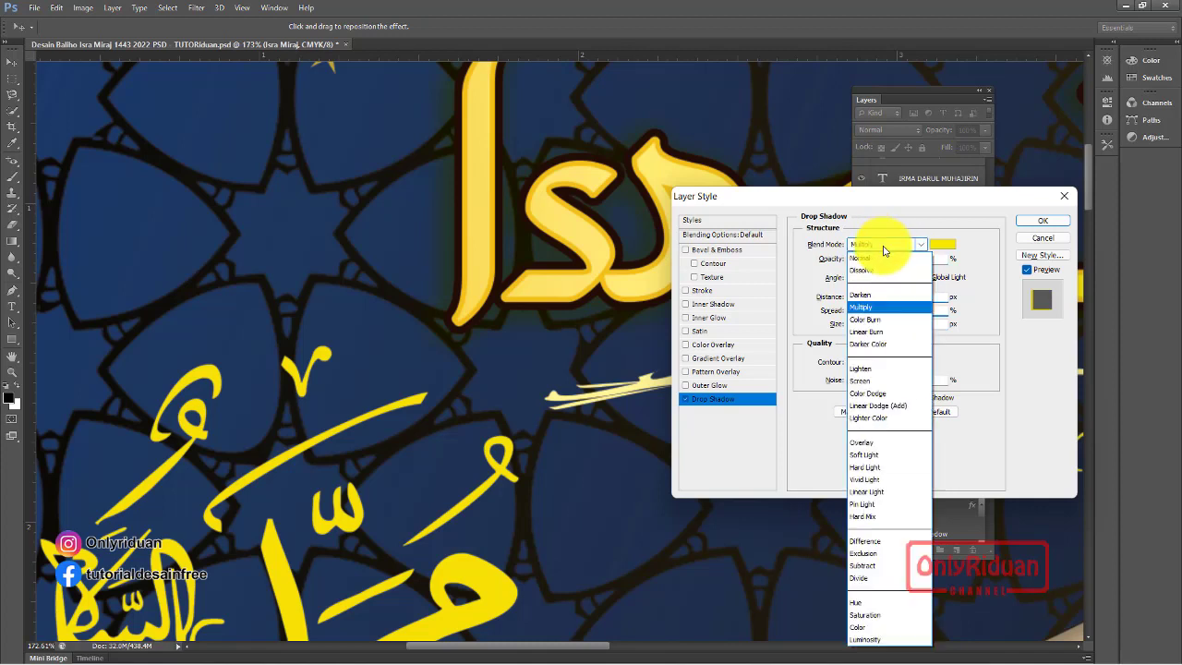
click(879, 264)
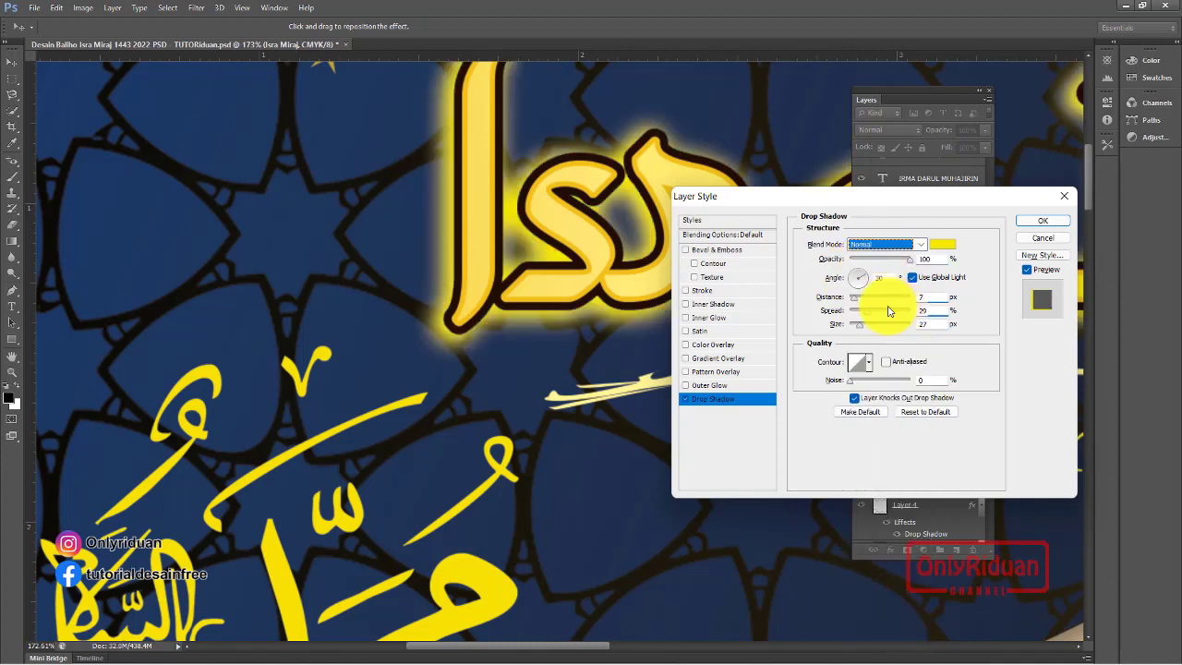
drag(868, 317, 854, 319)
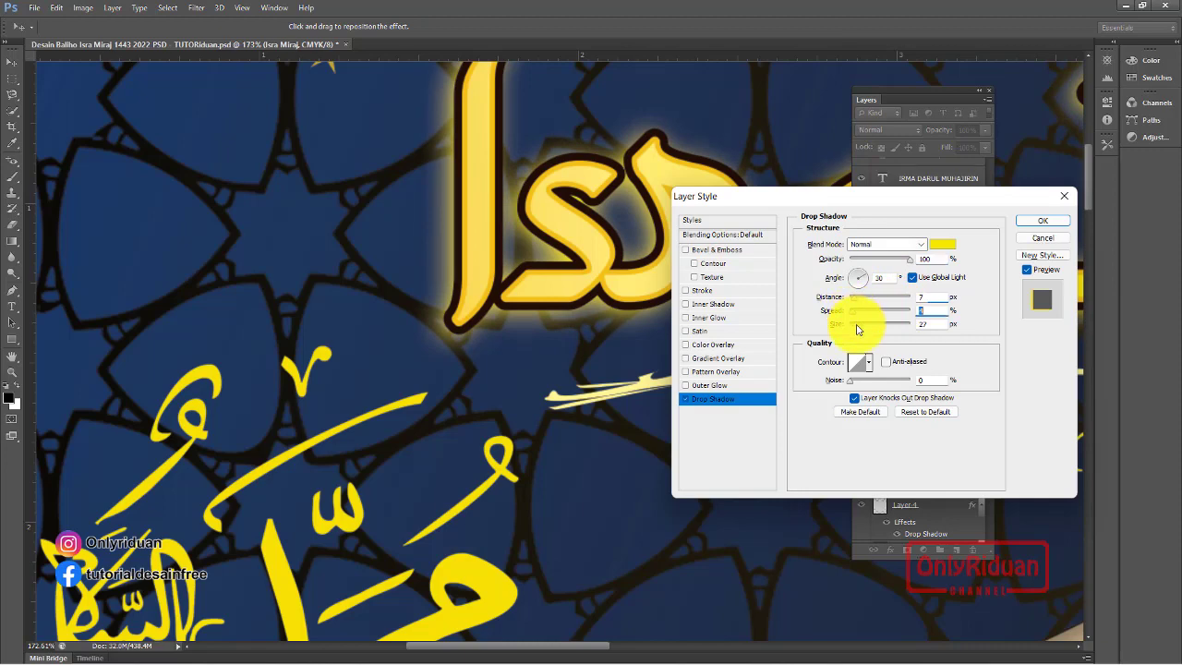
text(4)
key(Tab)
text(13)
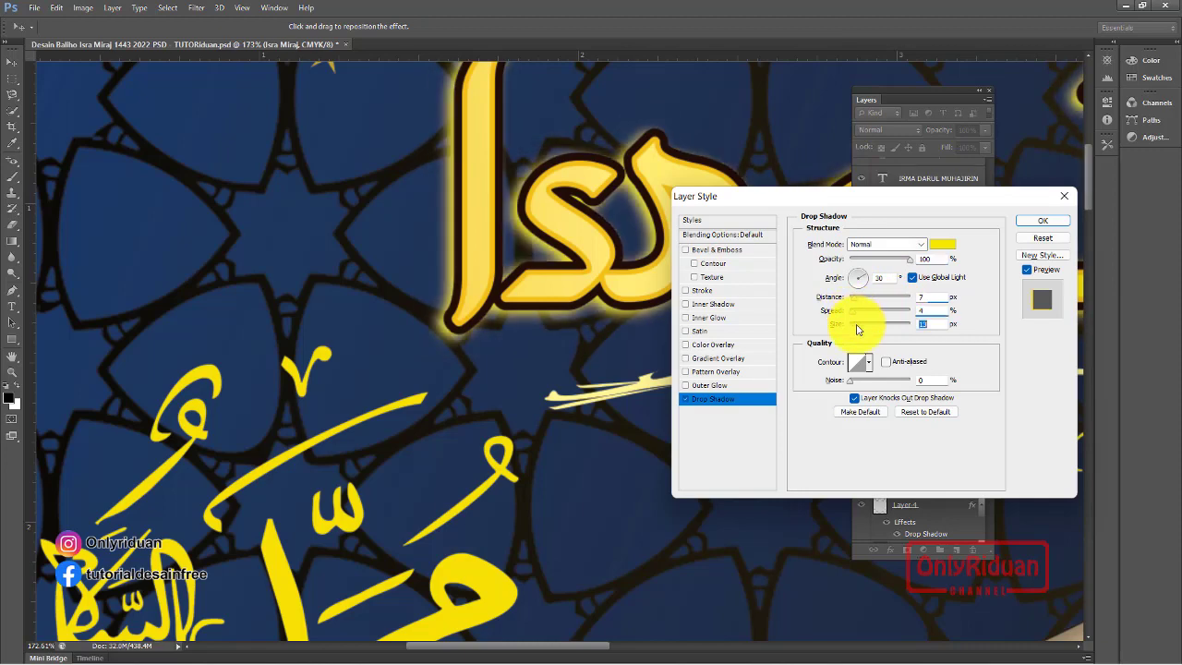
click(1042, 220)
scroll(572, 332, down, 5)
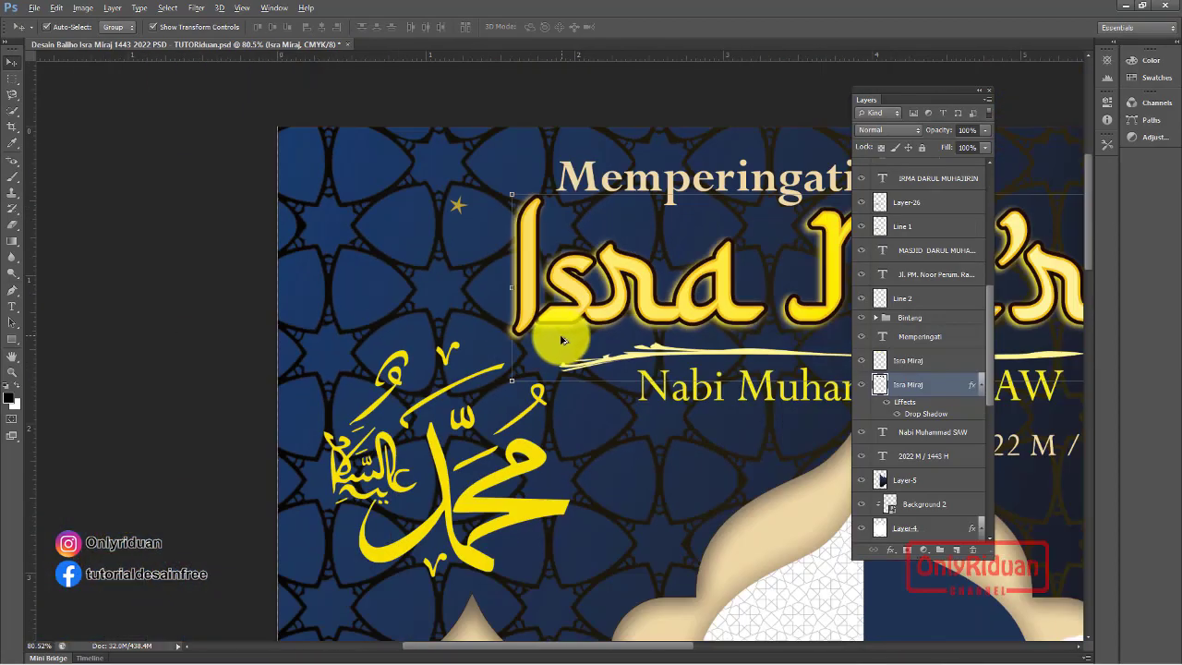
scroll(554, 339, down, 4)
scroll(600, 337, up, 4)
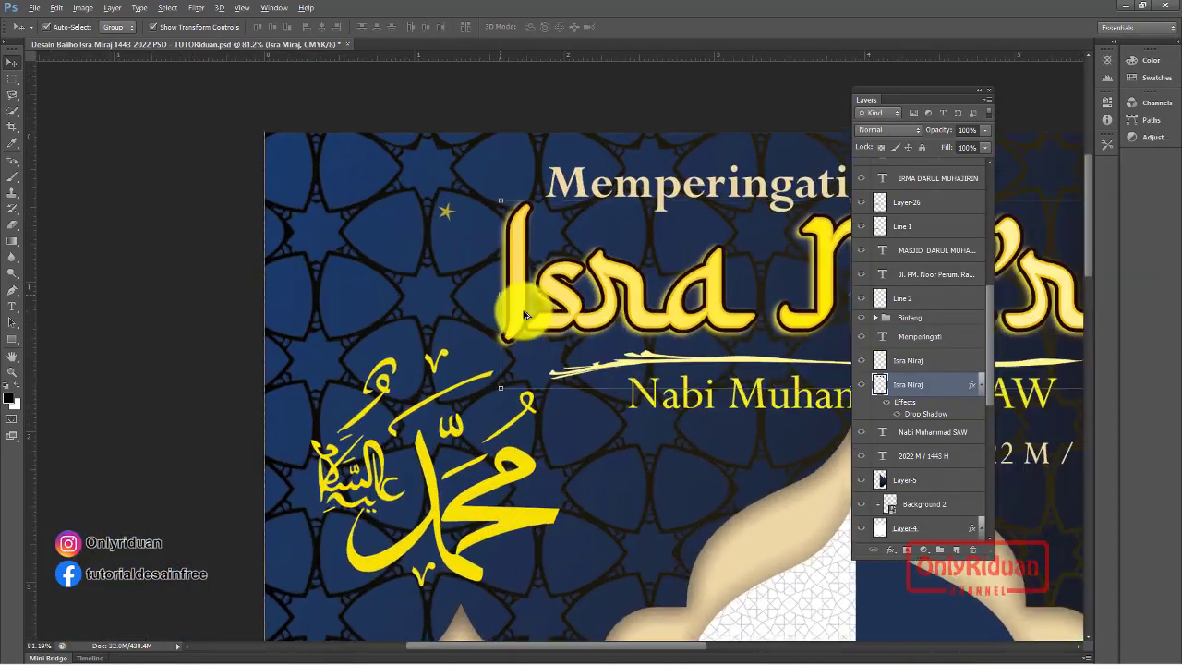
scroll(524, 315, up, 4)
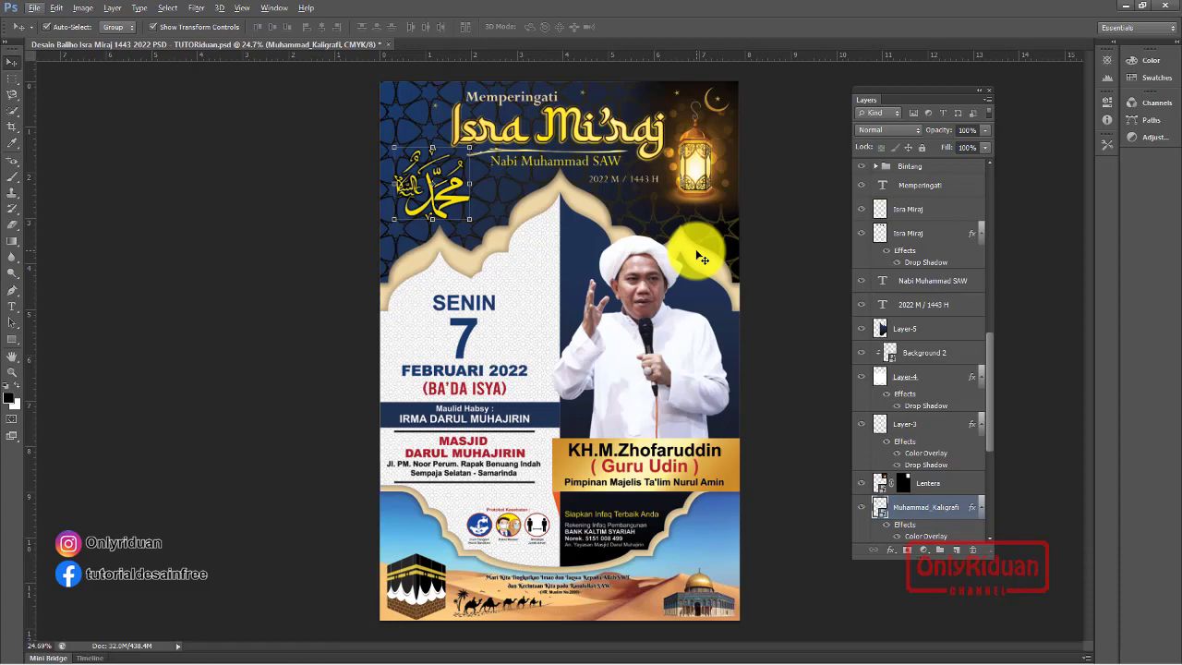
Switch to CorelDRAW with the Desain Baliho Isra Miraj 1443 2022 CDR document
click(1127, 8)
mouse_move(729, 650)
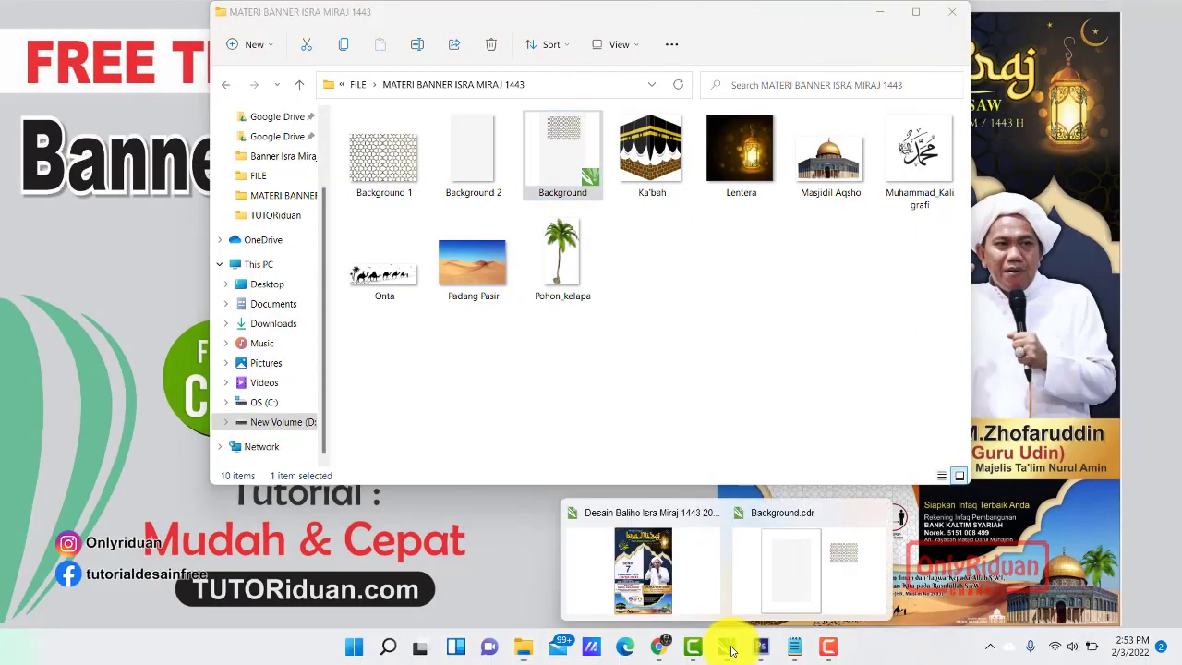
click(672, 599)
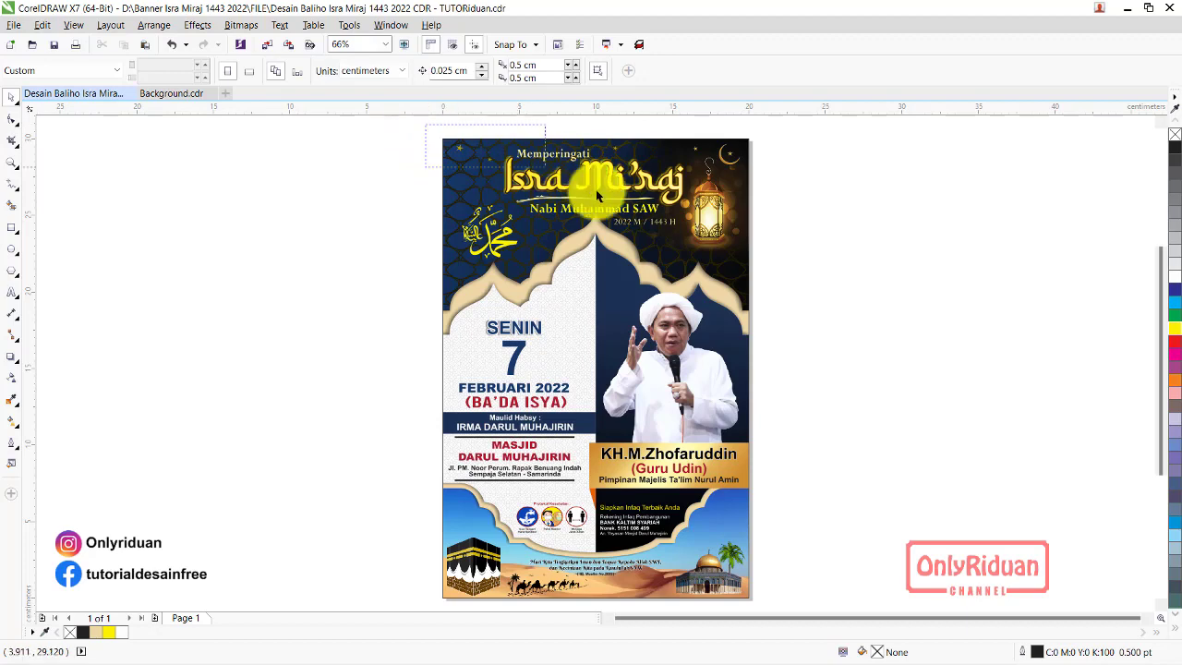
Group all objects of the CorelDRAW banner and dismiss the text update notice
scroll(776, 608, down, 1)
scroll(775, 609, down, 4)
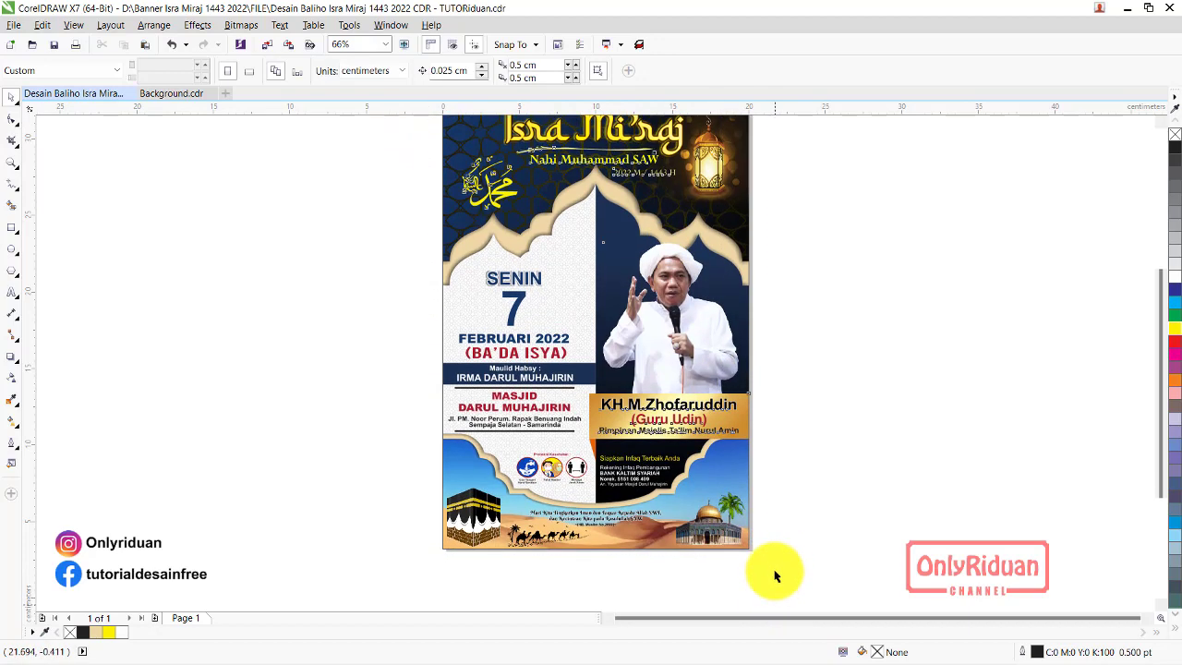
key(ctrl+a)
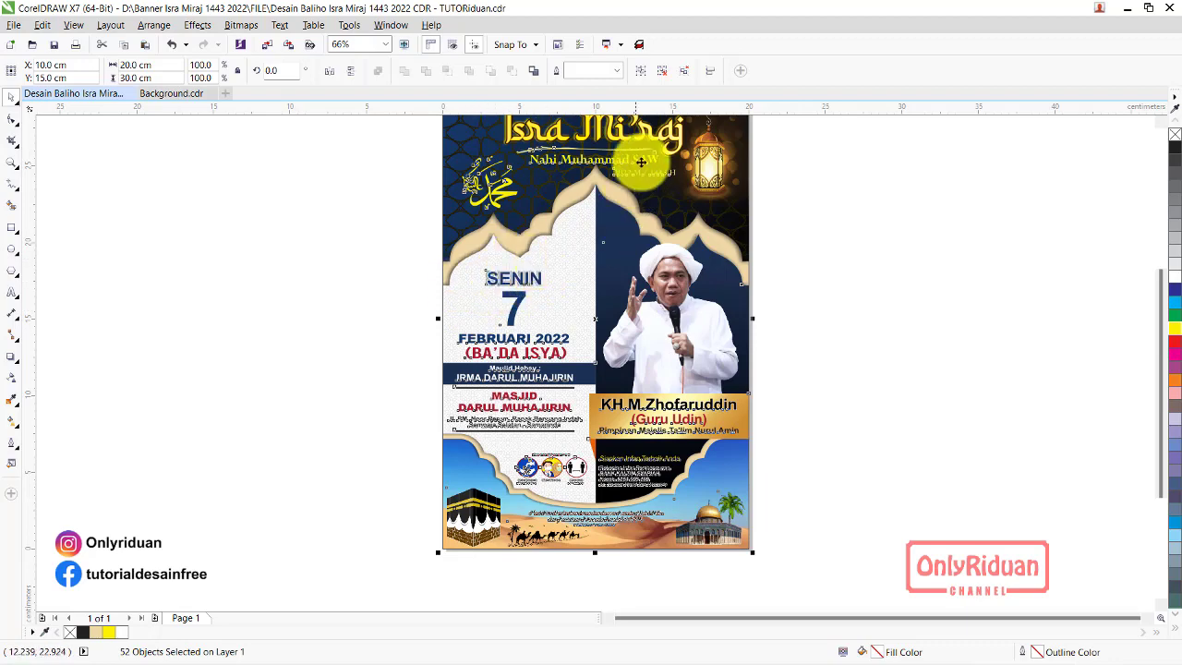
click(638, 44)
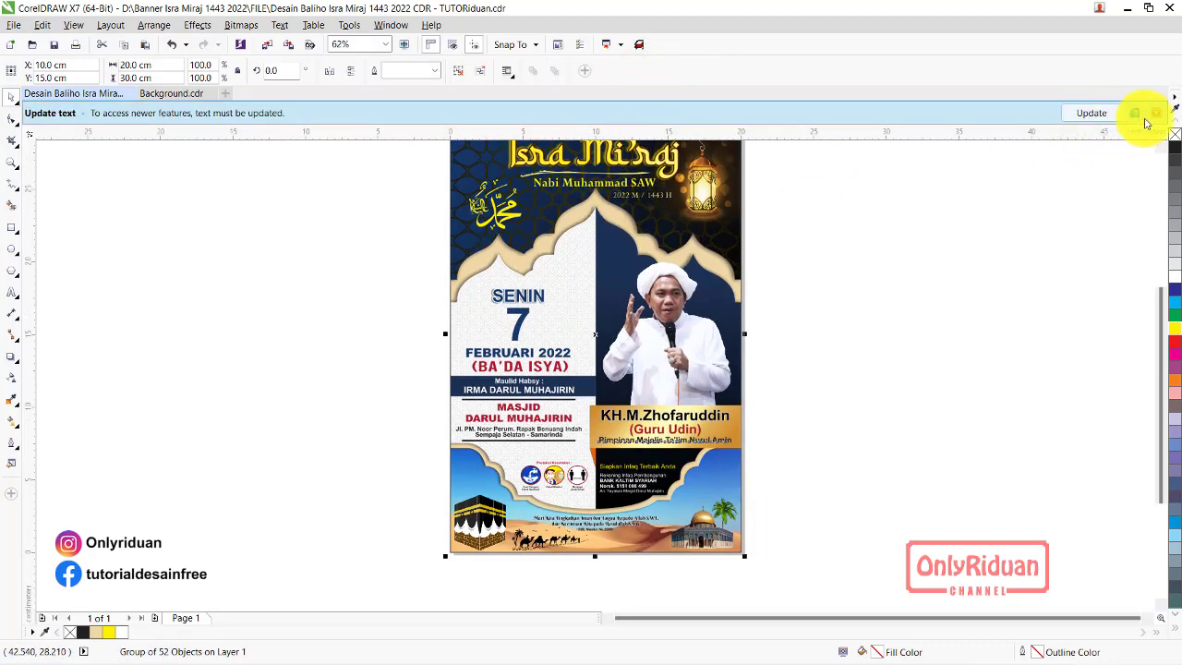
click(1144, 120)
Start exporting the grouped banner and choose the Banner Isra Miraj 1443 2022 folder on drive D as the location
click(16, 27)
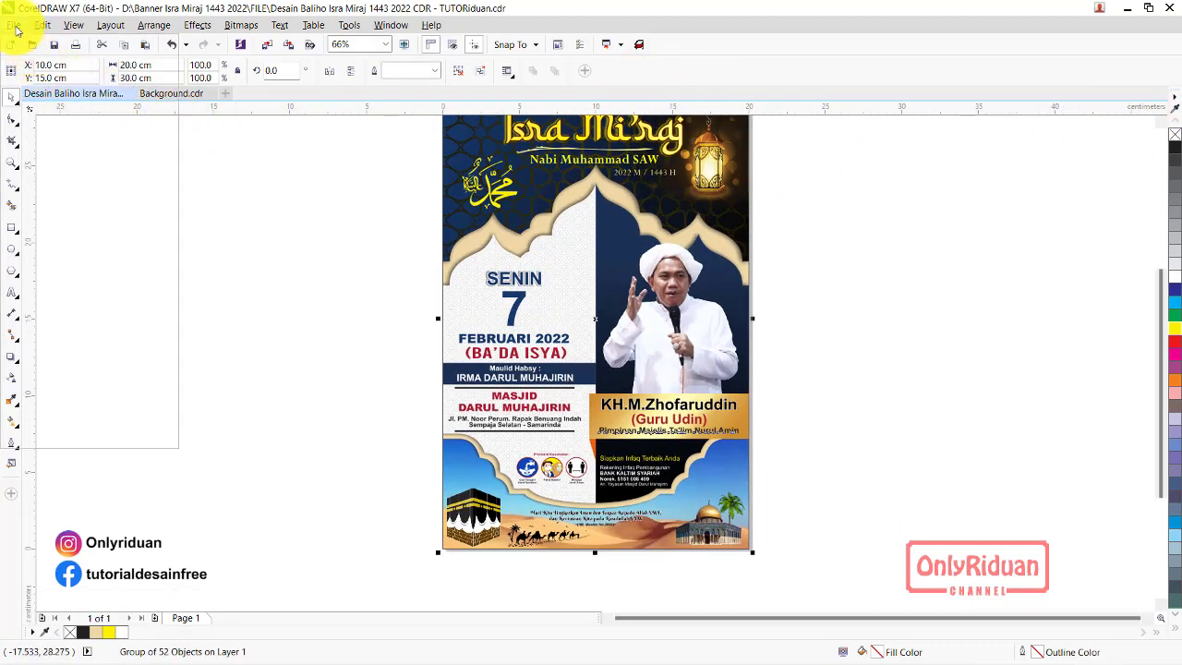
click(54, 268)
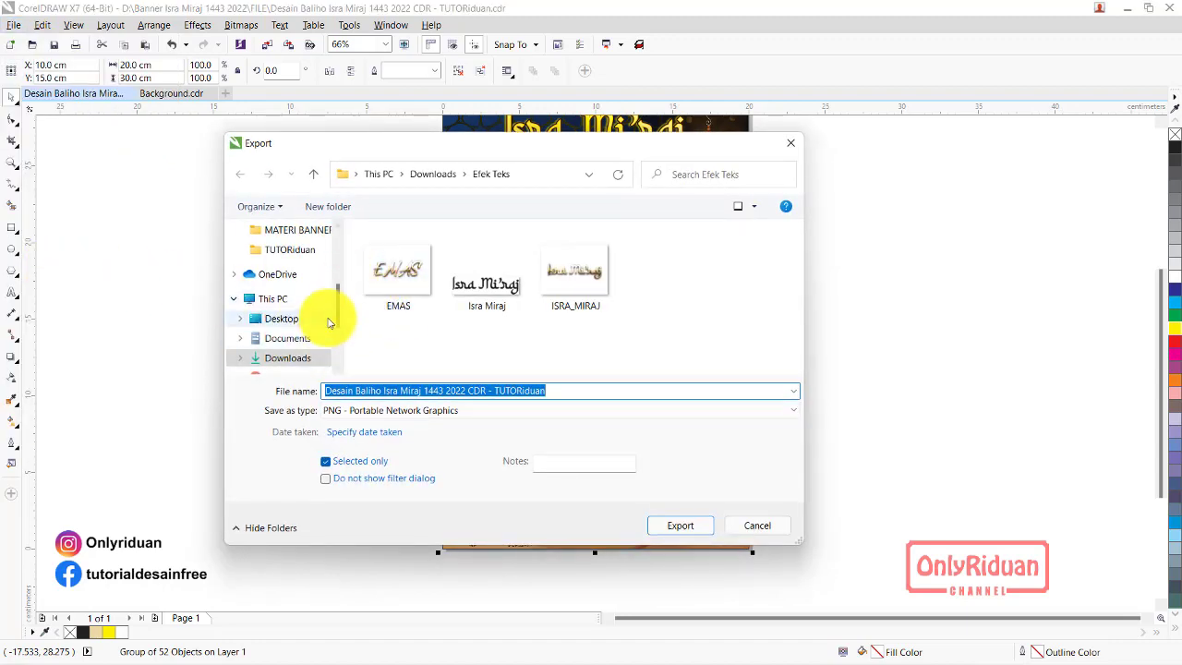
scroll(314, 323, down, 2)
click(295, 347)
click(416, 277)
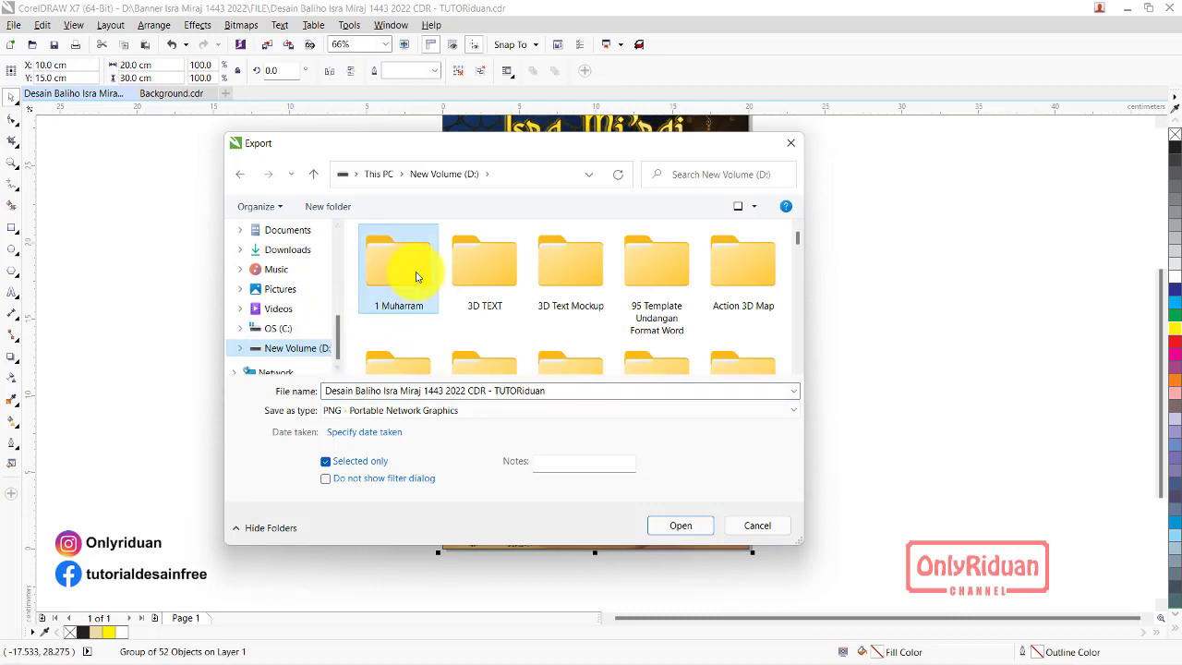
scroll(410, 268, down, 5)
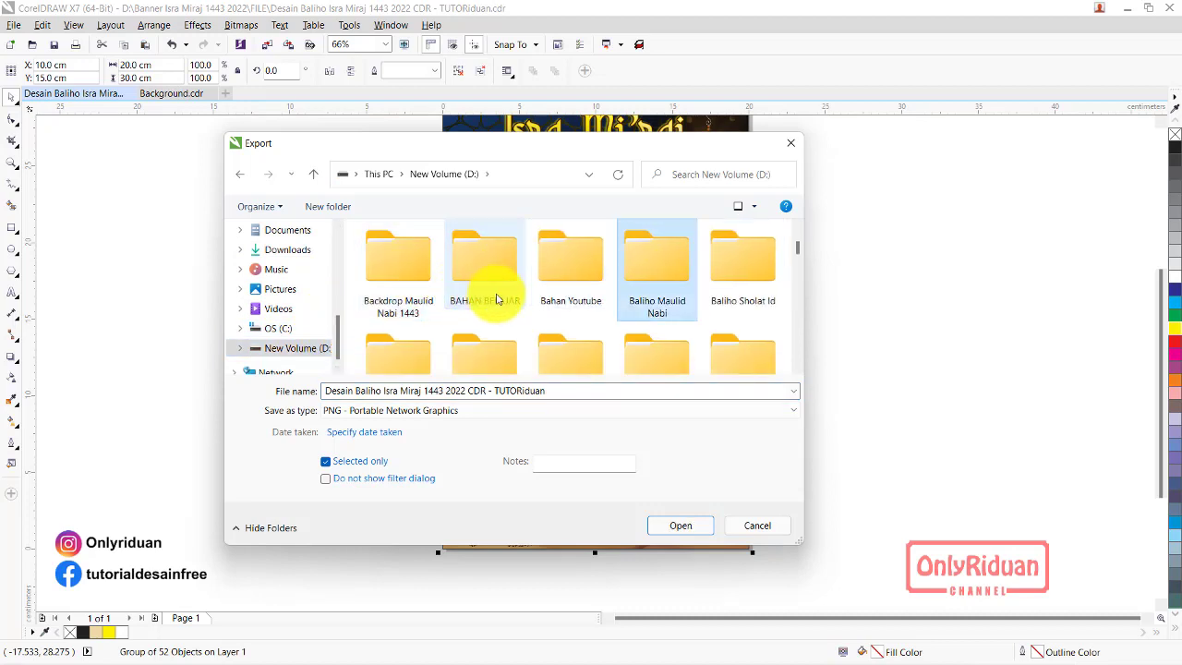
scroll(503, 300, down, 2)
double_click(496, 266)
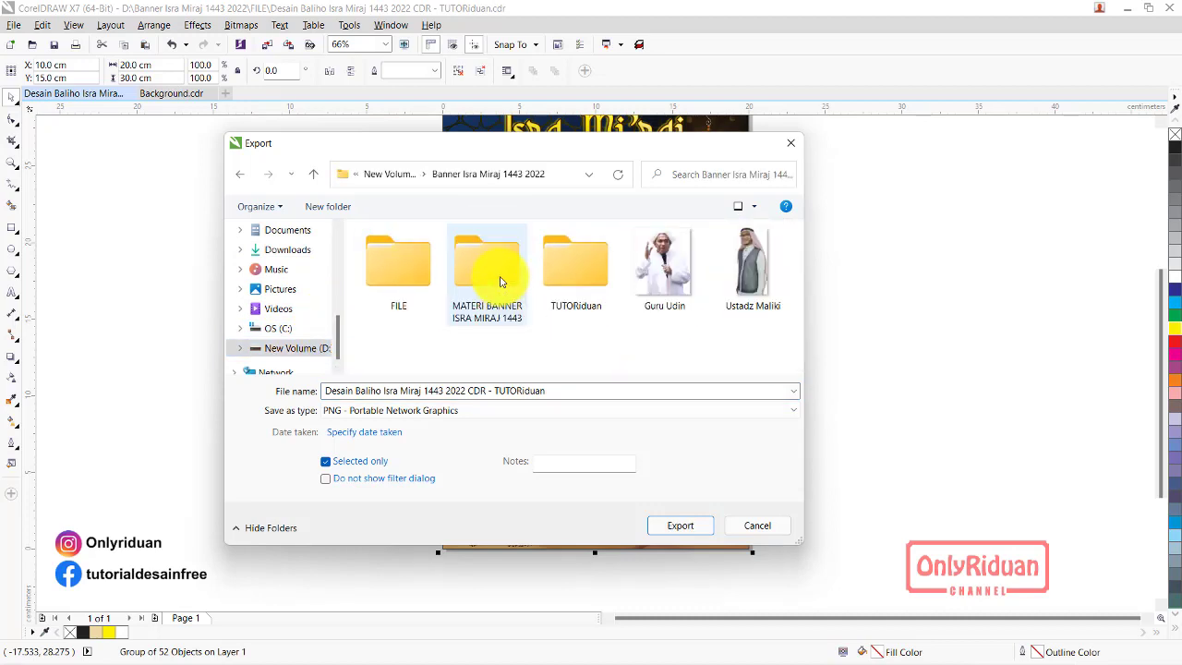
Create a folder named CETAK inside the banner folder and open it as the export destination
click(325, 206)
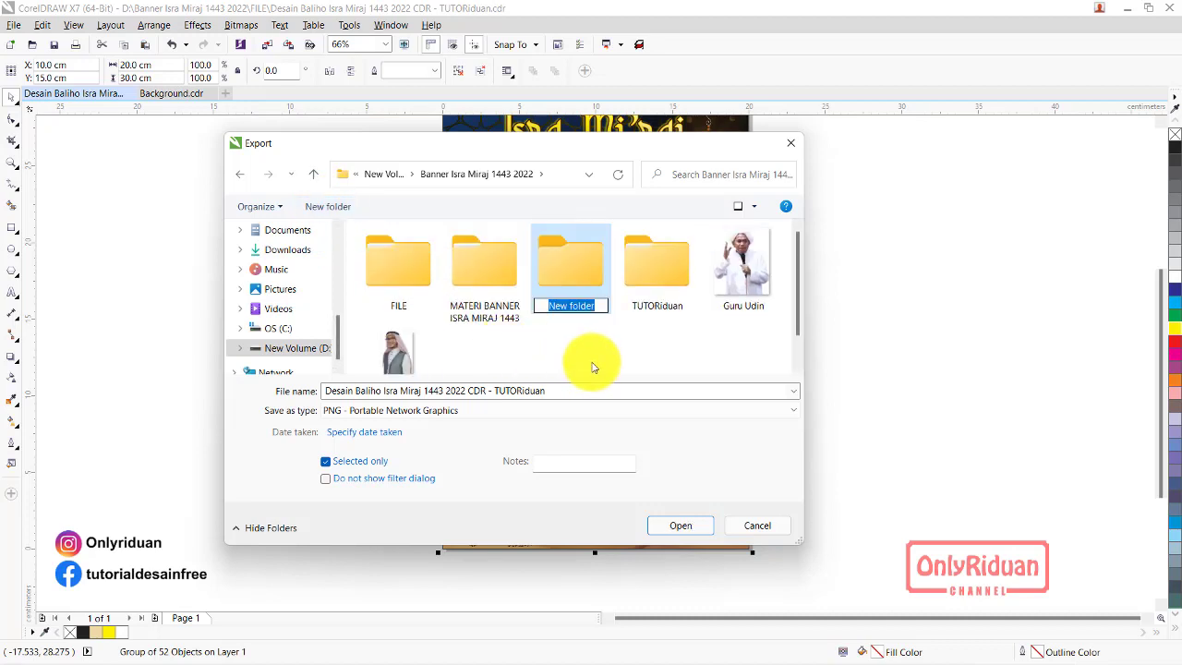
text(C)
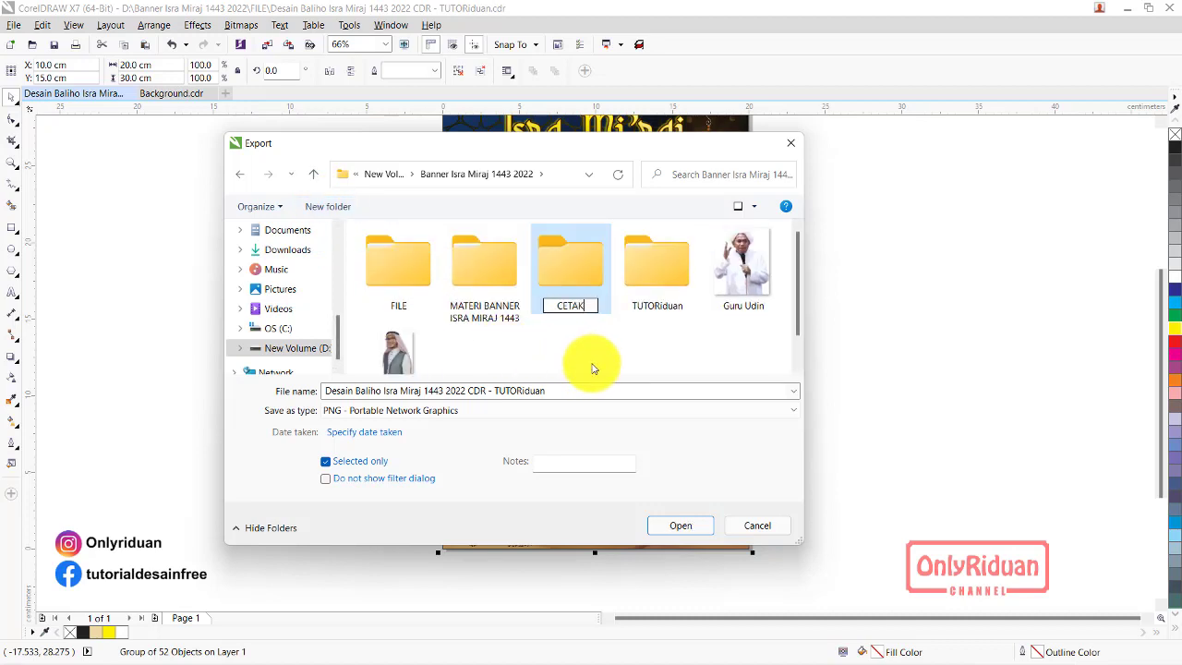
text(ETAK)
key(Return)
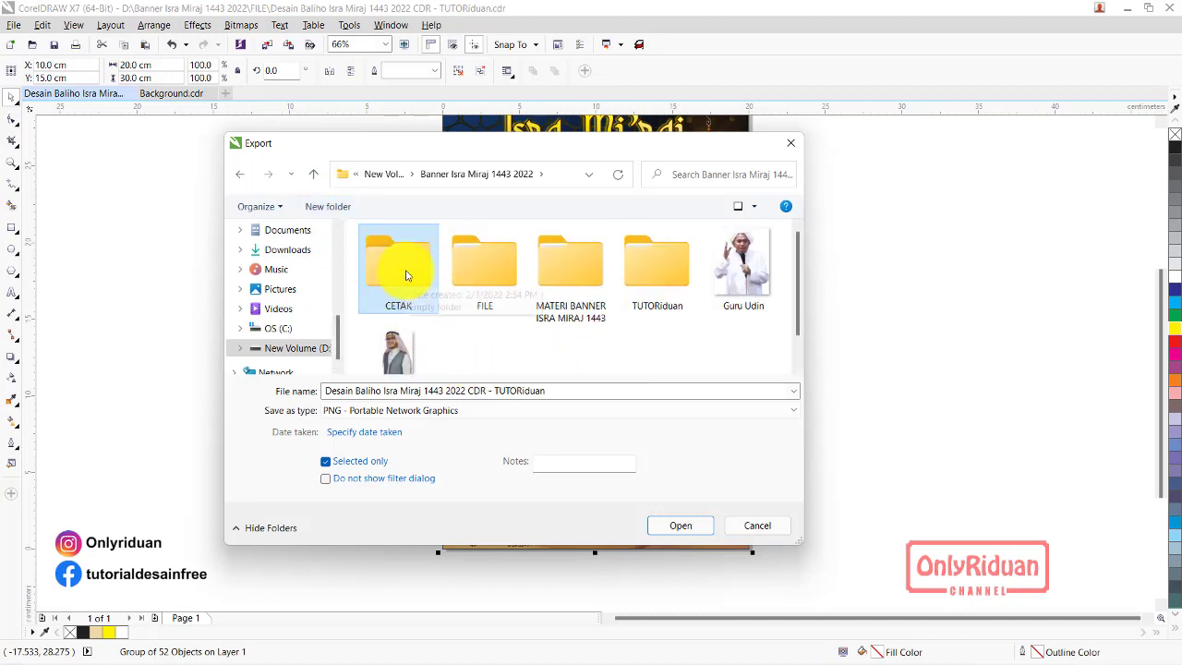
double_click(400, 298)
Set the export format to JPG, name the file "Baliho Isra Miraj 2x3 M 1 Lembar MA", and continue to the JPEG options
click(474, 392)
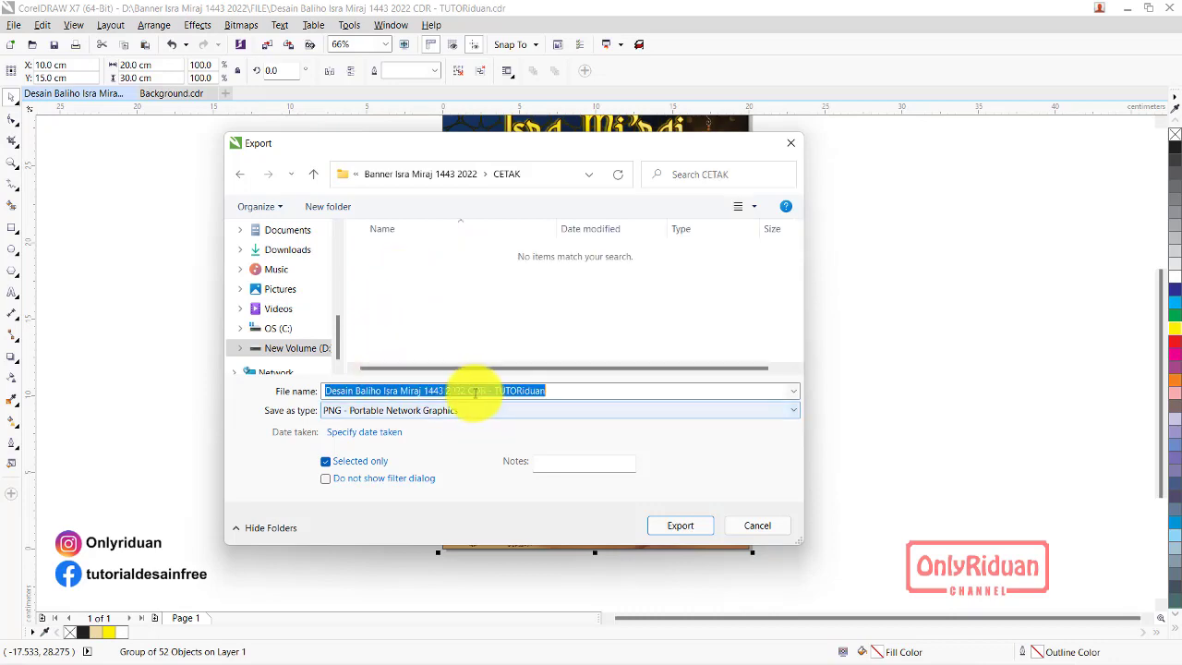
click(423, 410)
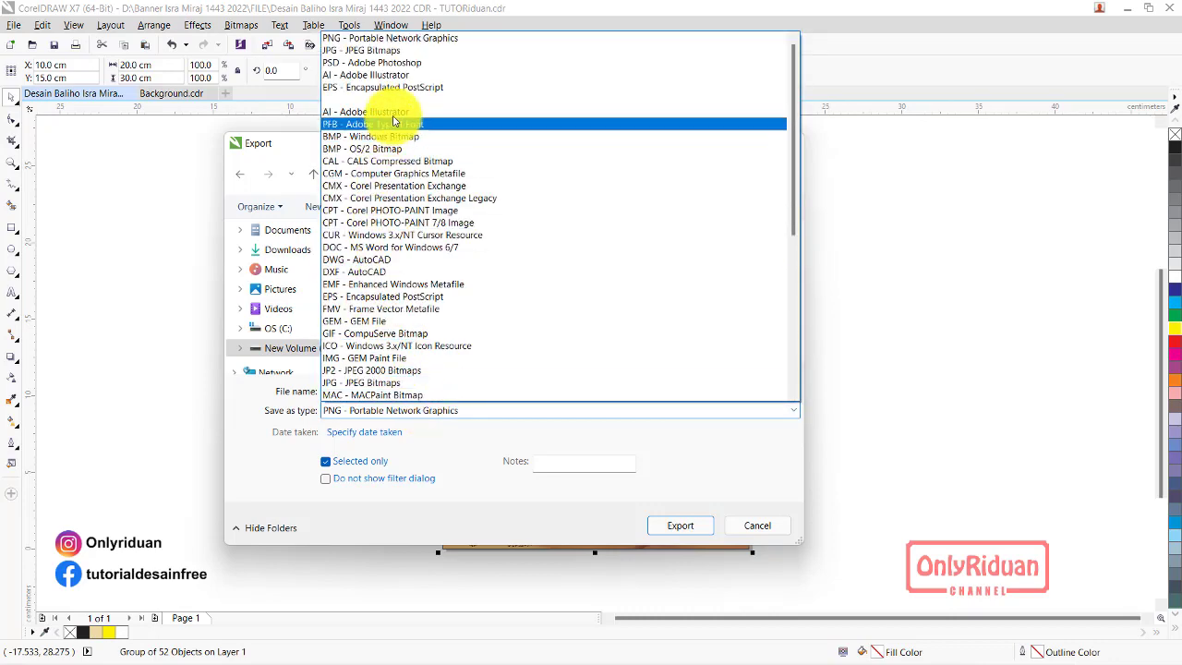
click(376, 52)
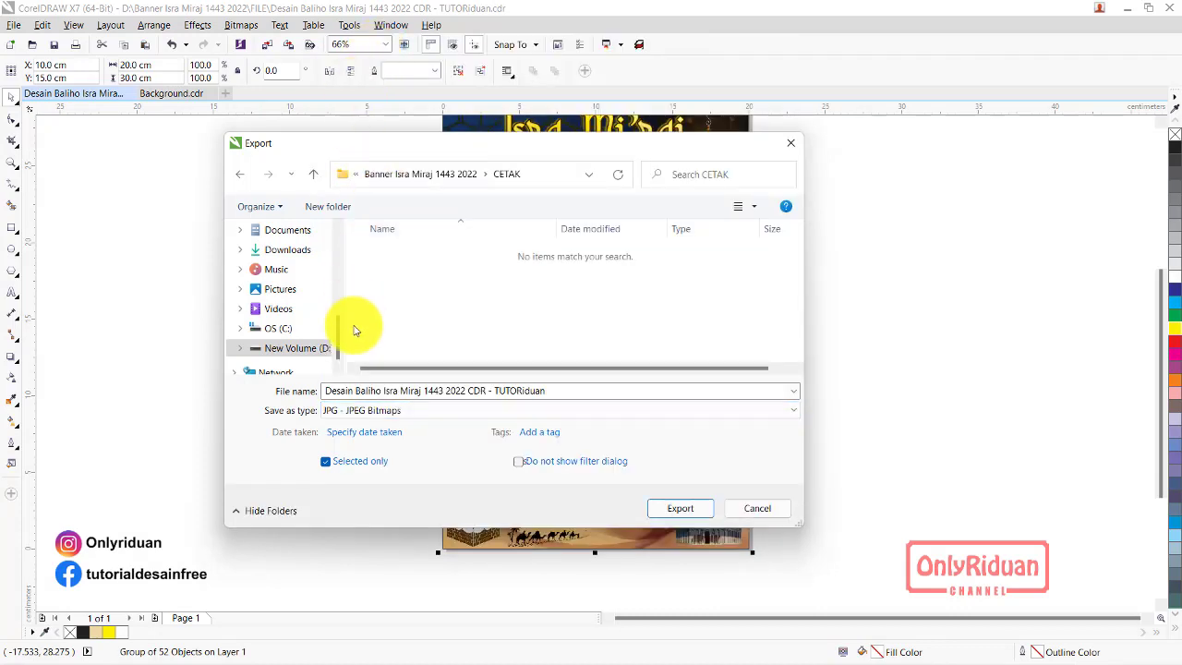
click(544, 390)
click(545, 390)
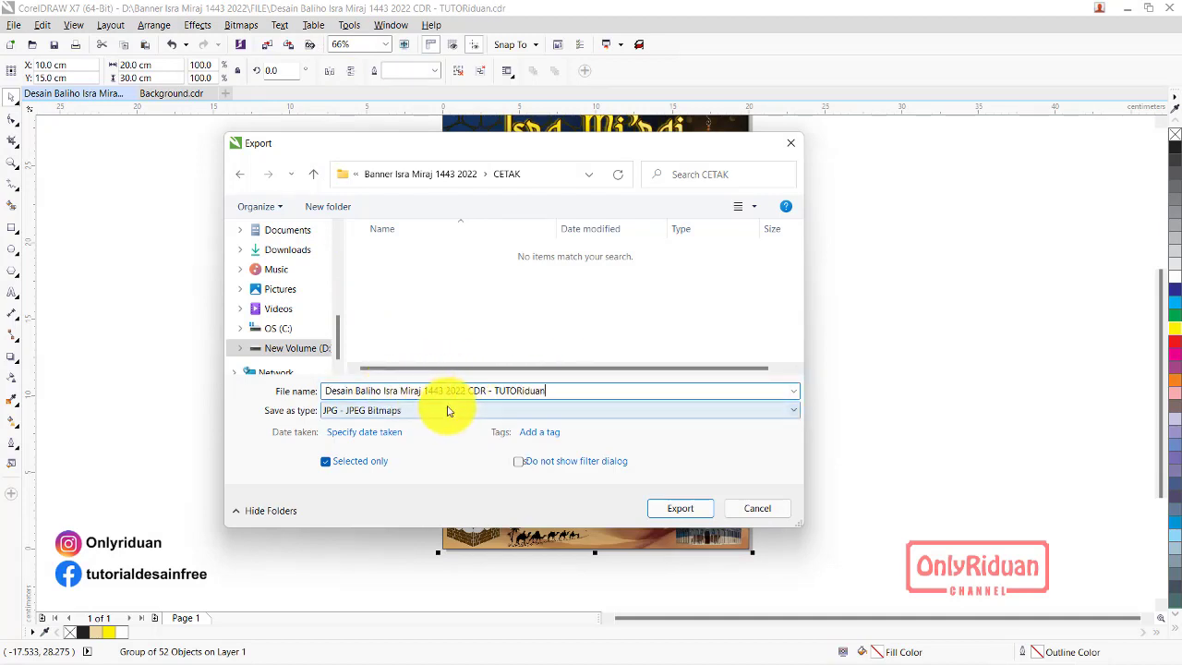
drag(561, 391, 290, 396)
text(B)
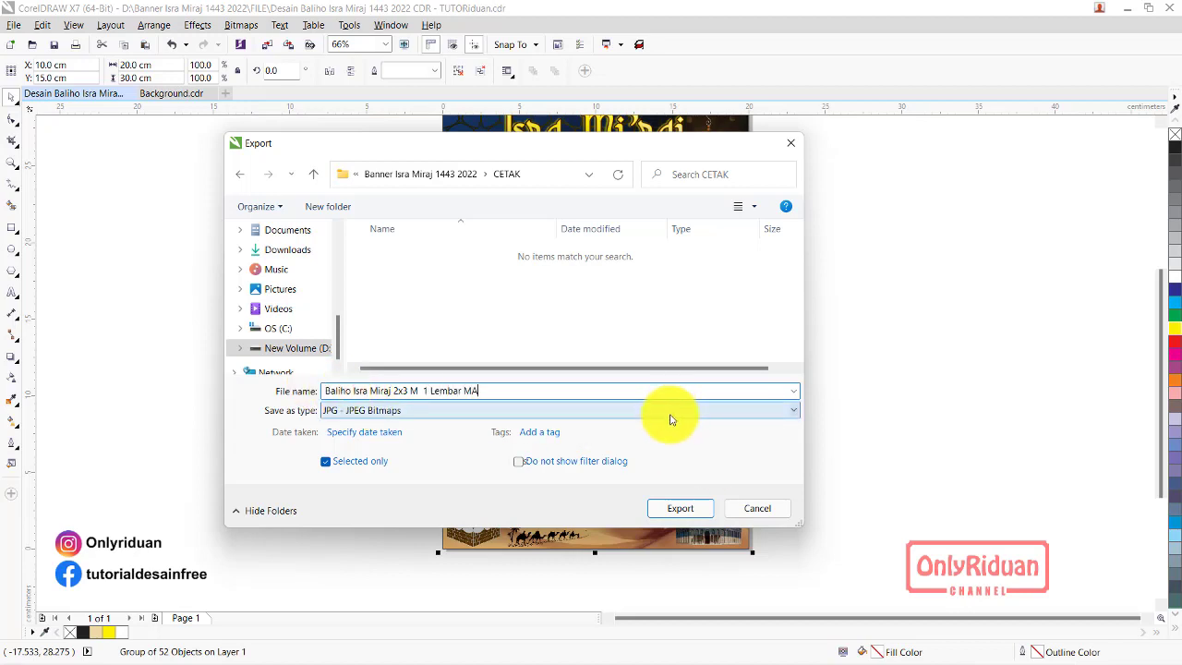
click(680, 508)
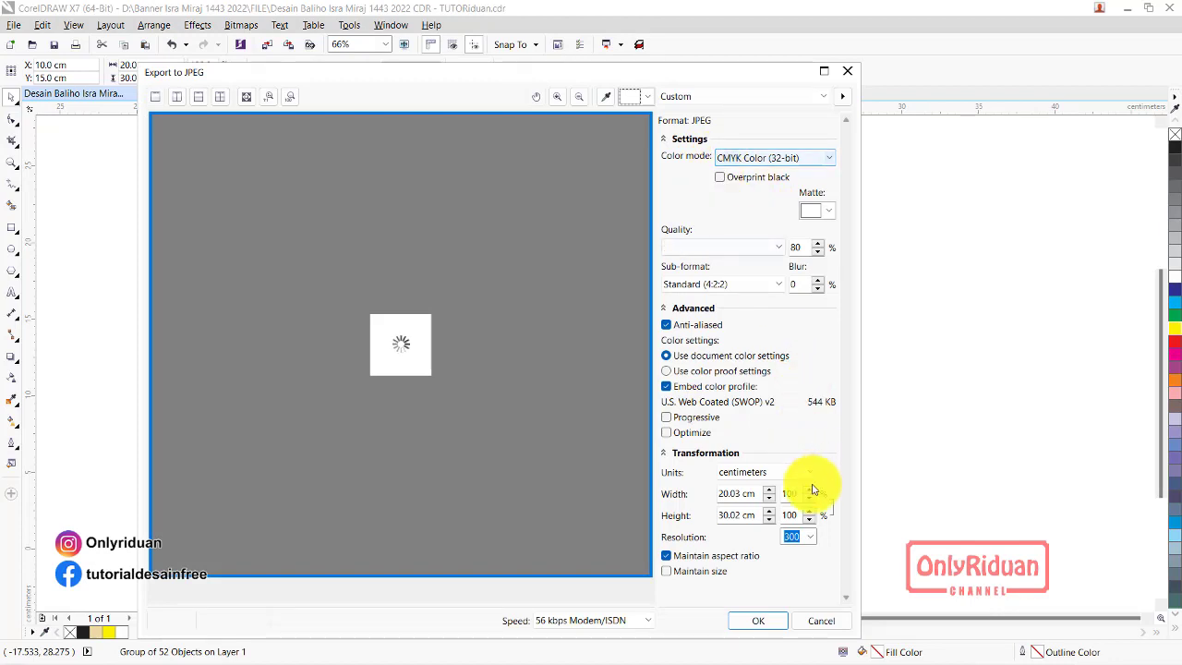
Set the JPEG export width to 200 cm, trying a resolution of 96 before reducing it to 72
click(810, 536)
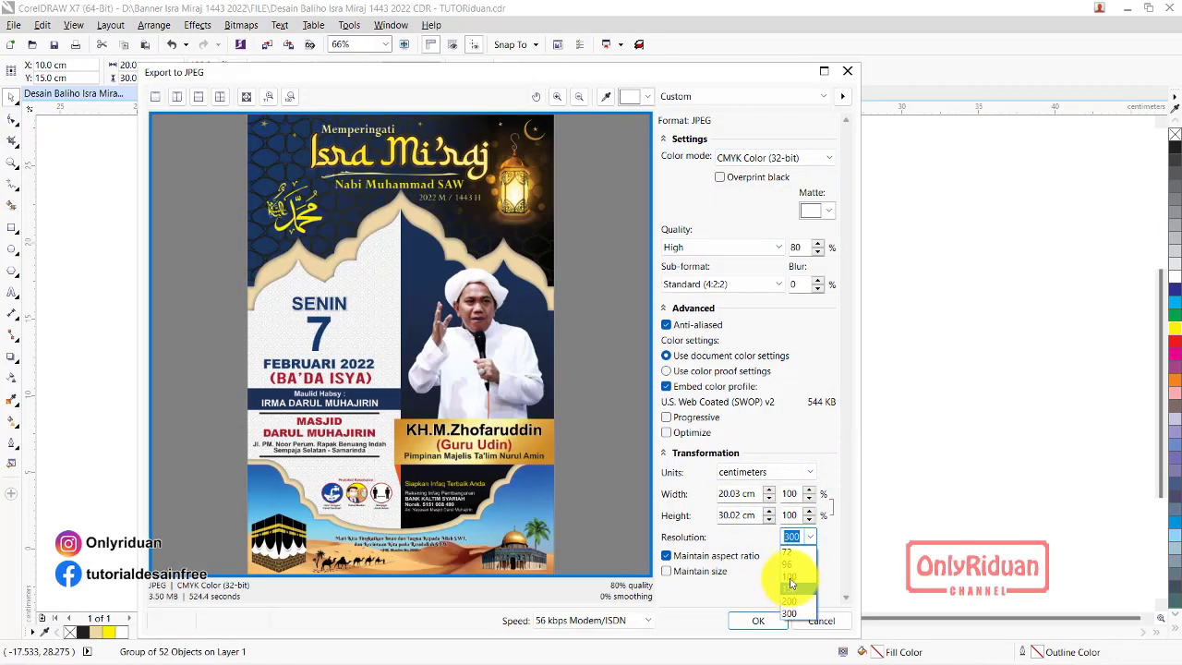
click(794, 566)
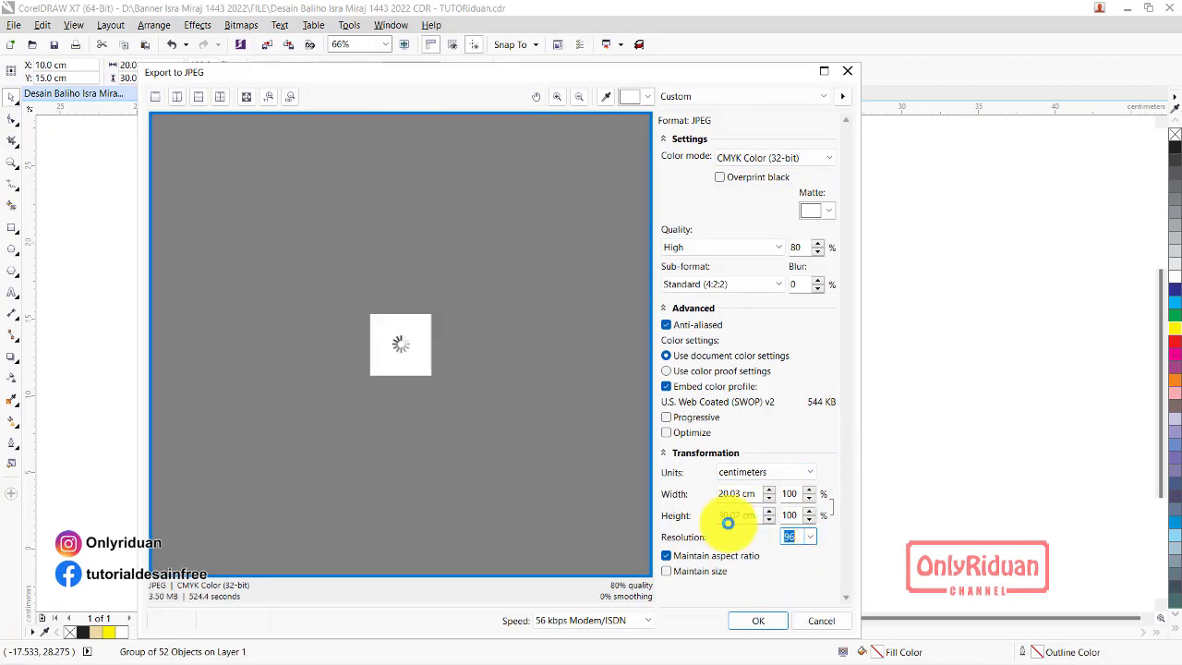
drag(746, 495, 699, 492)
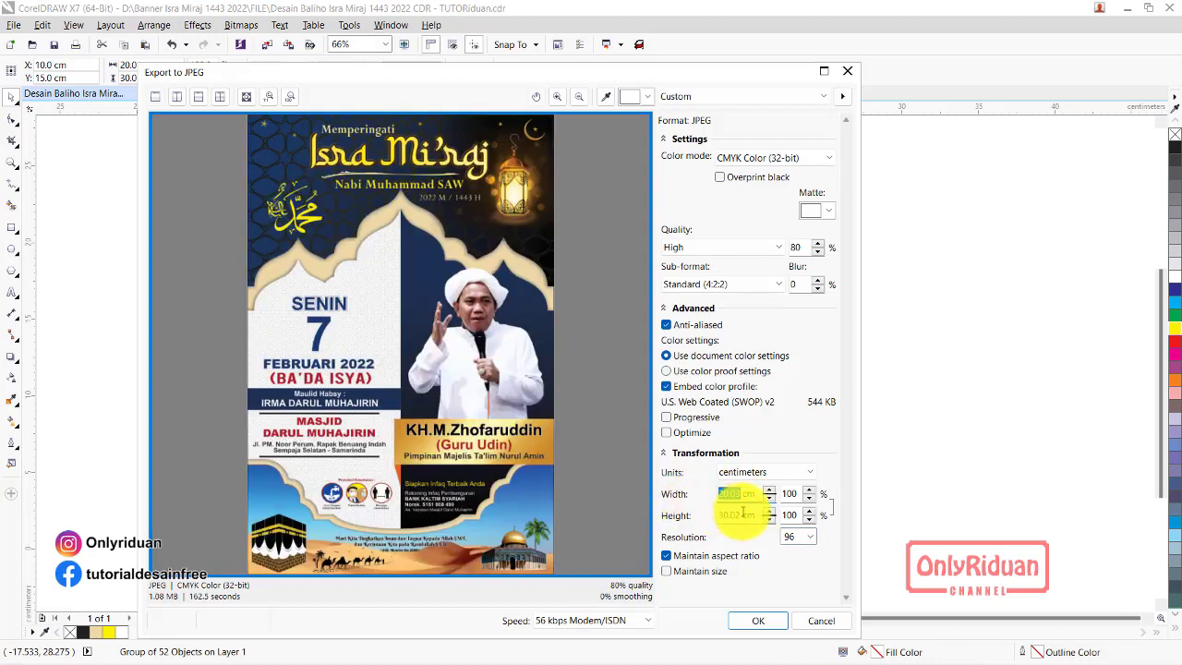
text(200)
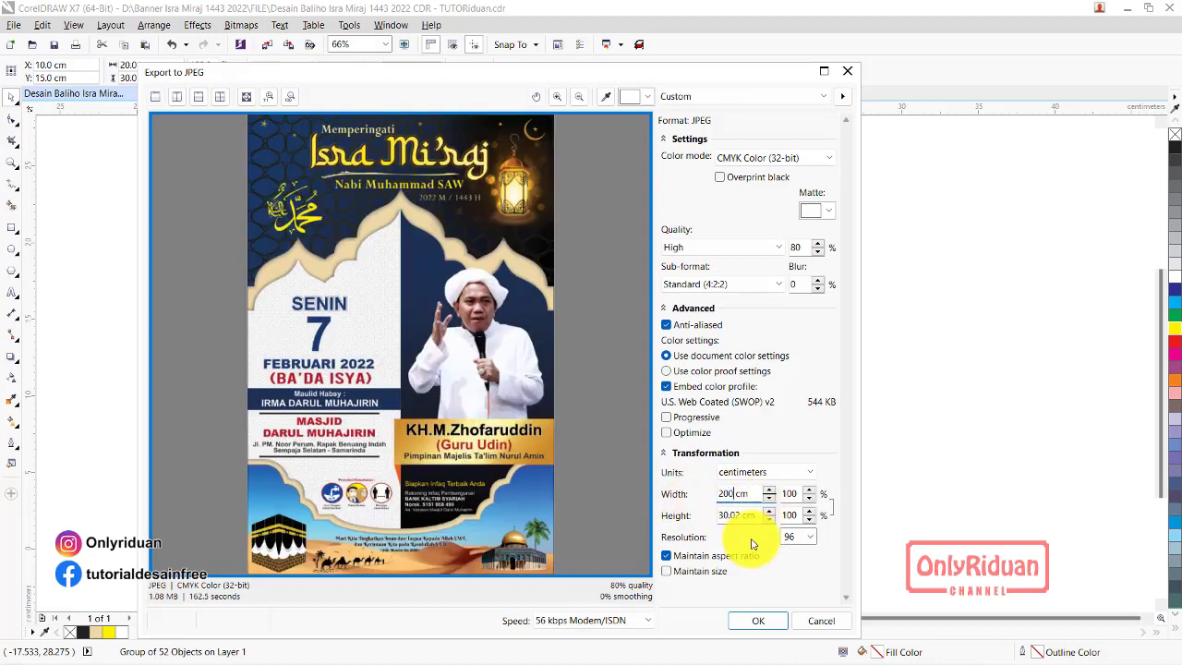
key(Tab)
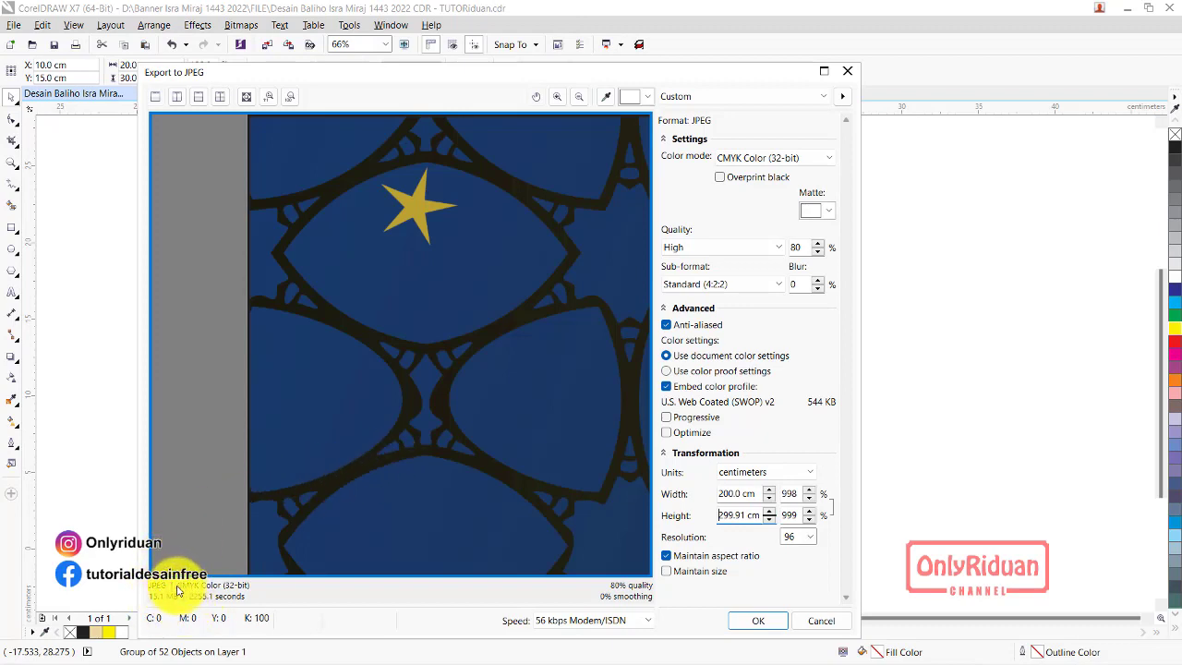
click(803, 537)
click(793, 552)
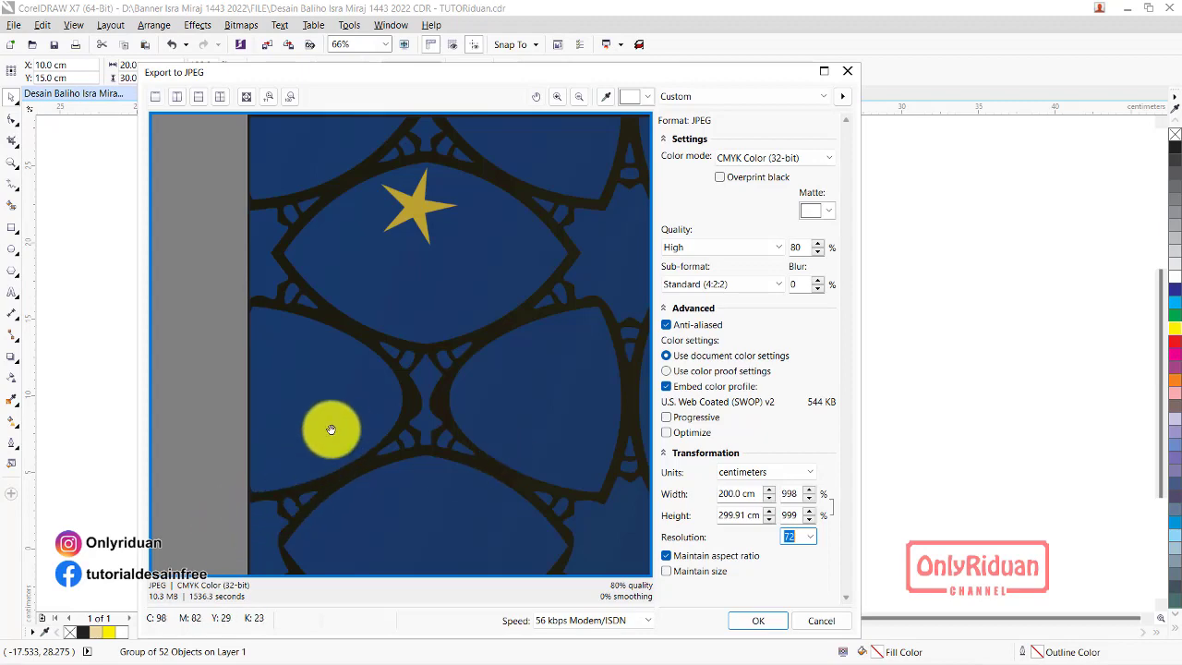
Examine the JPEG preview for sharpness in the title, the date text and the speaker's photo
scroll(370, 407, down, 3)
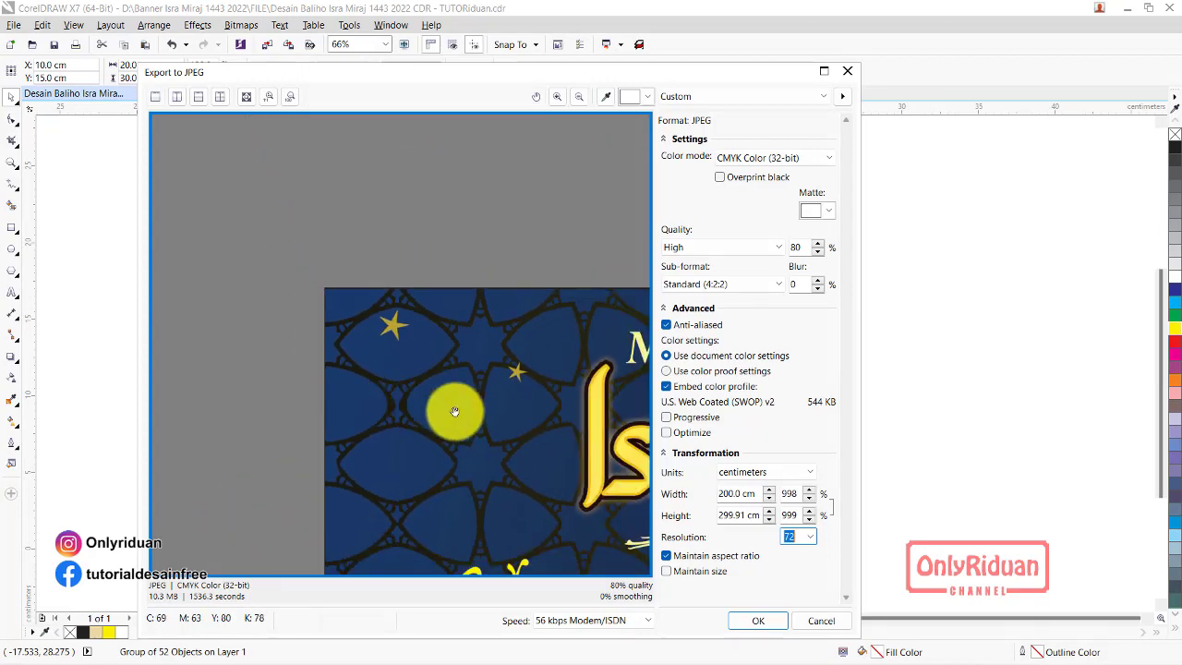
scroll(454, 411, down, 5)
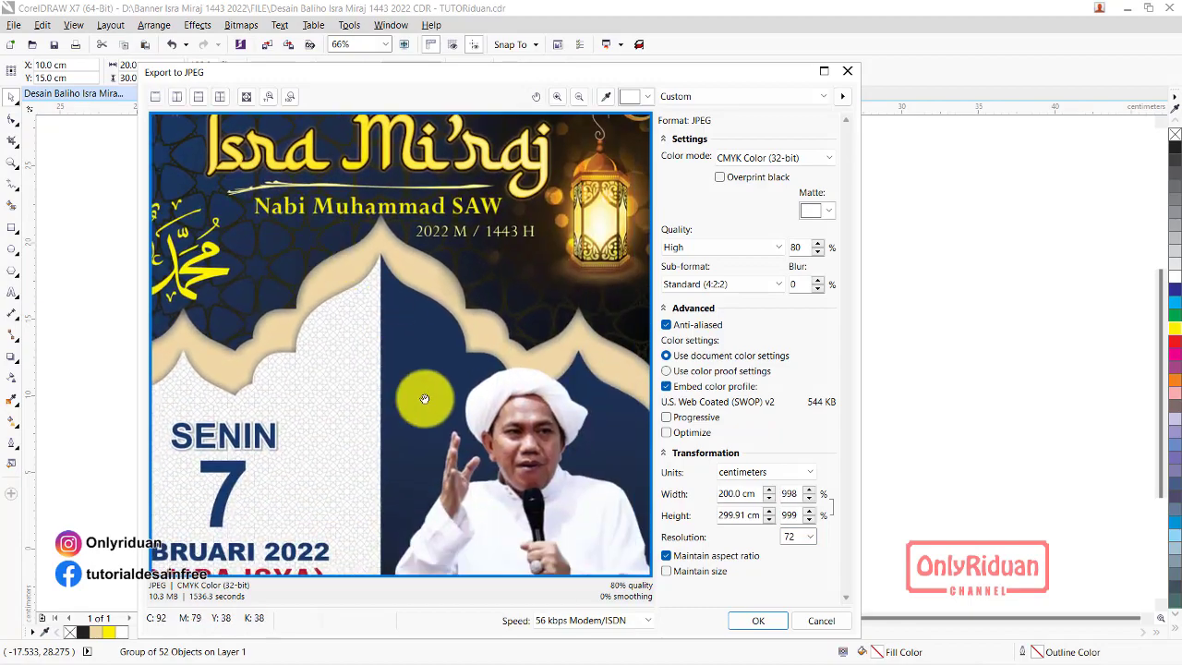
scroll(397, 453, down, 2)
scroll(390, 469, up, 1)
scroll(406, 397, up, 3)
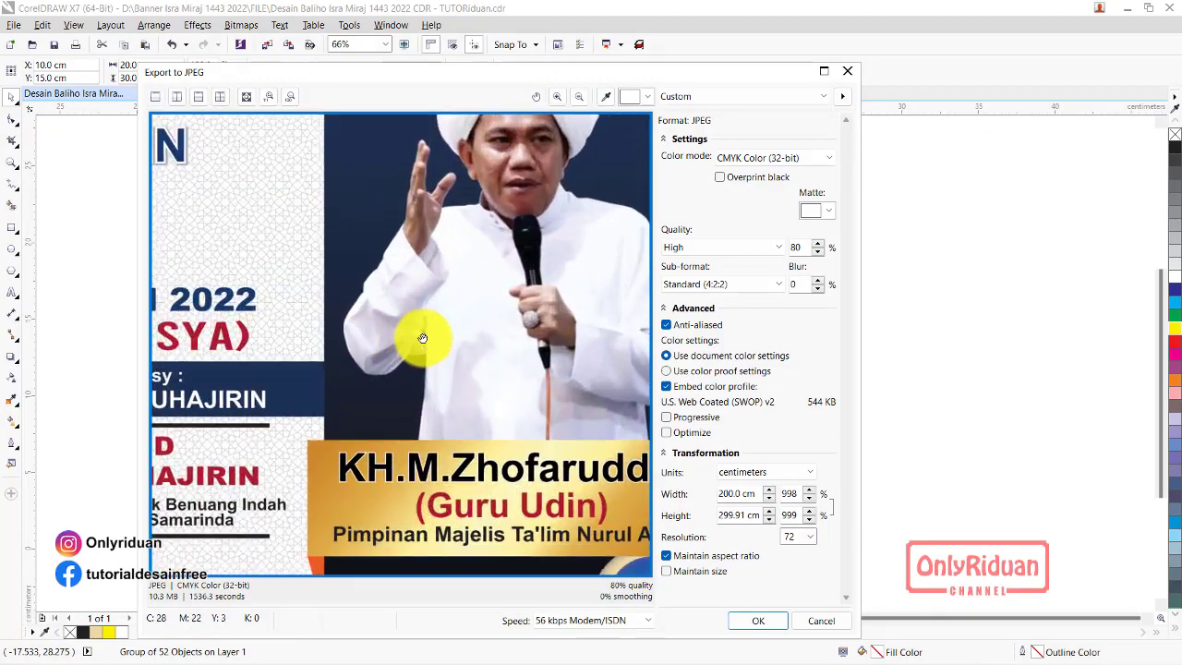
scroll(422, 338, down, 1)
drag(422, 335, 438, 298)
scroll(435, 301, up, 2)
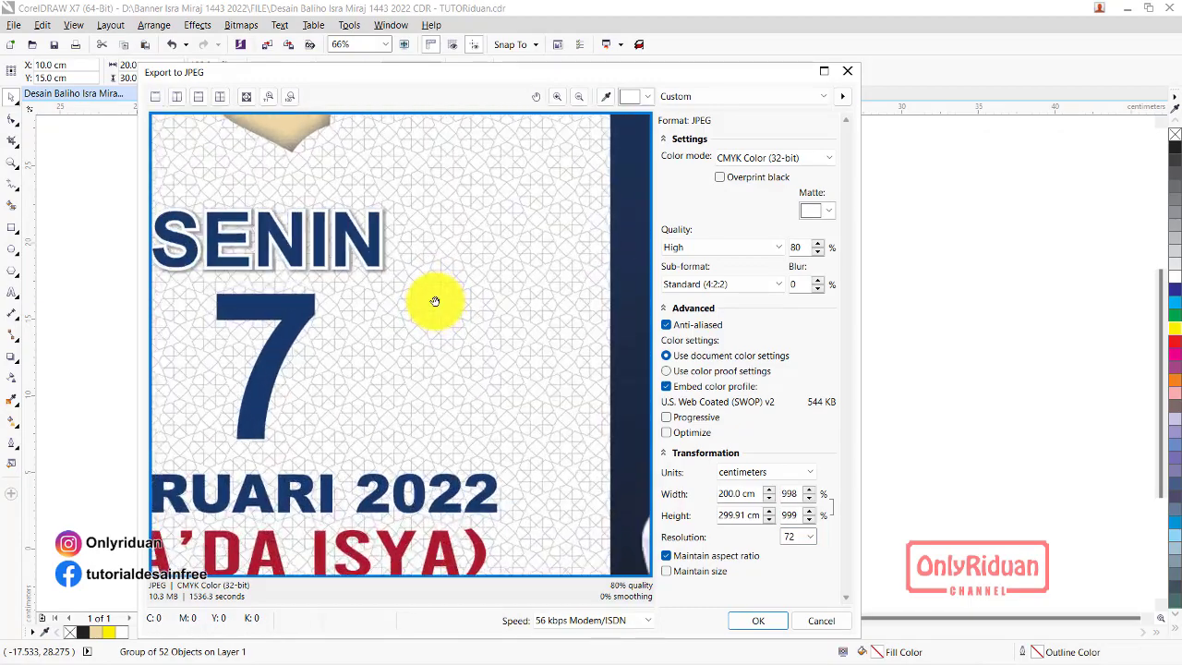
scroll(434, 300, down, 3)
Complete the JPEG export and switch to Photoshop with the Desain Baliho Isra Miraj 1443 2022 PSD document
click(758, 620)
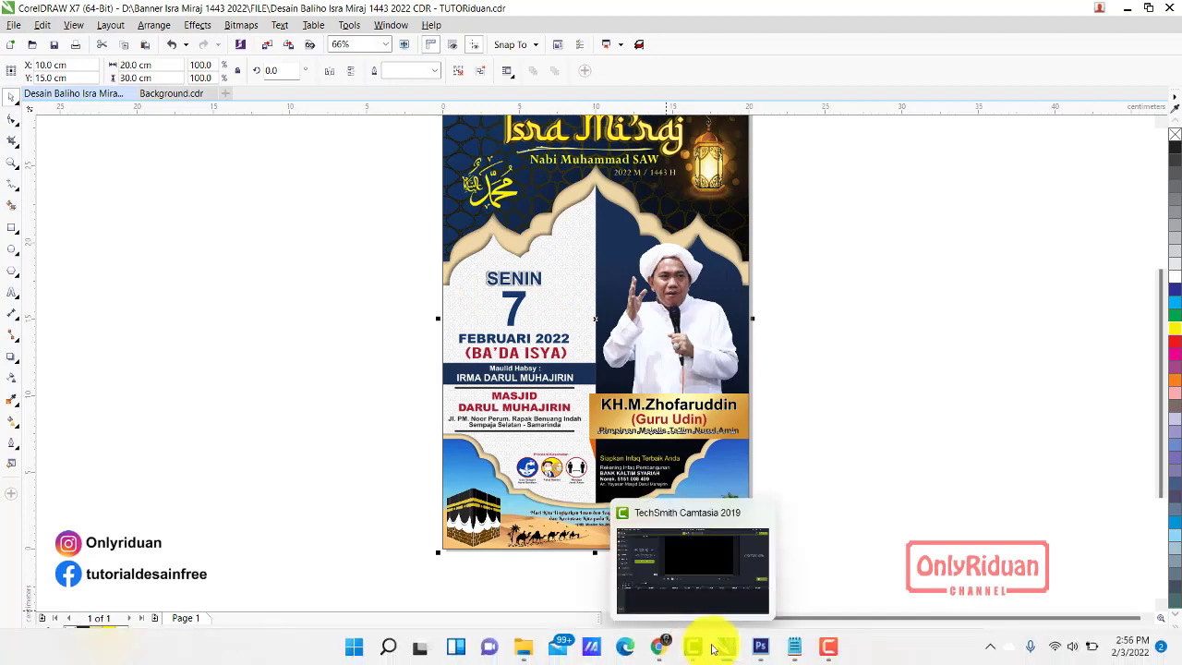
mouse_move(755, 638)
click(746, 616)
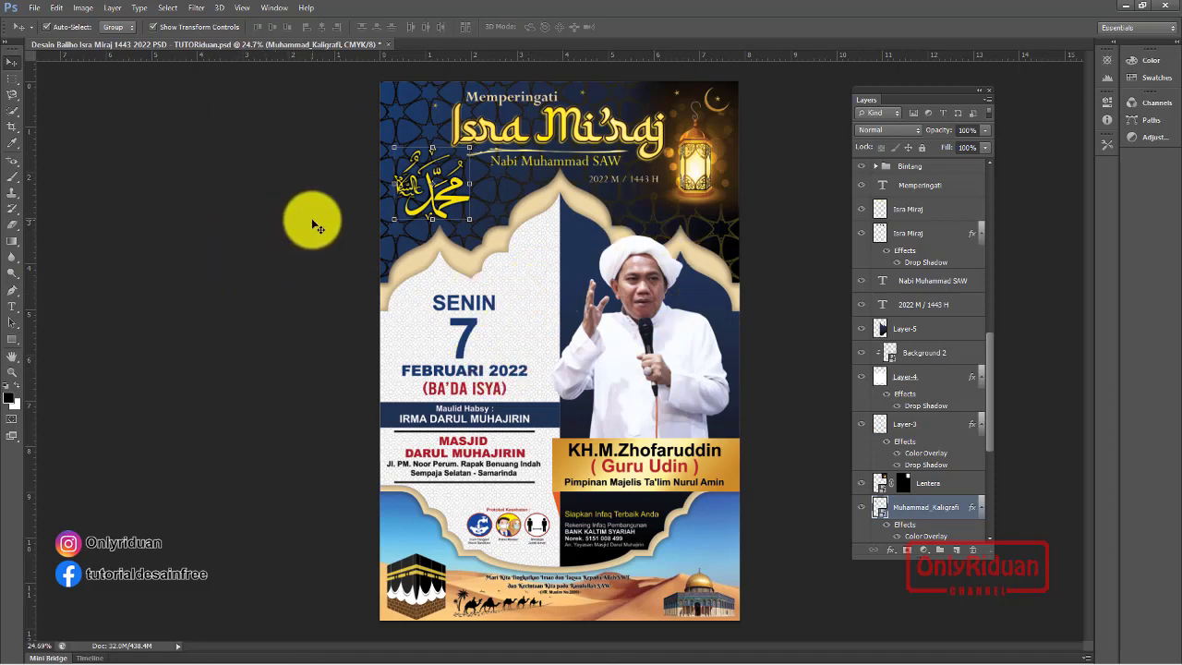
Open the banner's Image Size settings and set the resolution to 72 pixels per inch
click(82, 9)
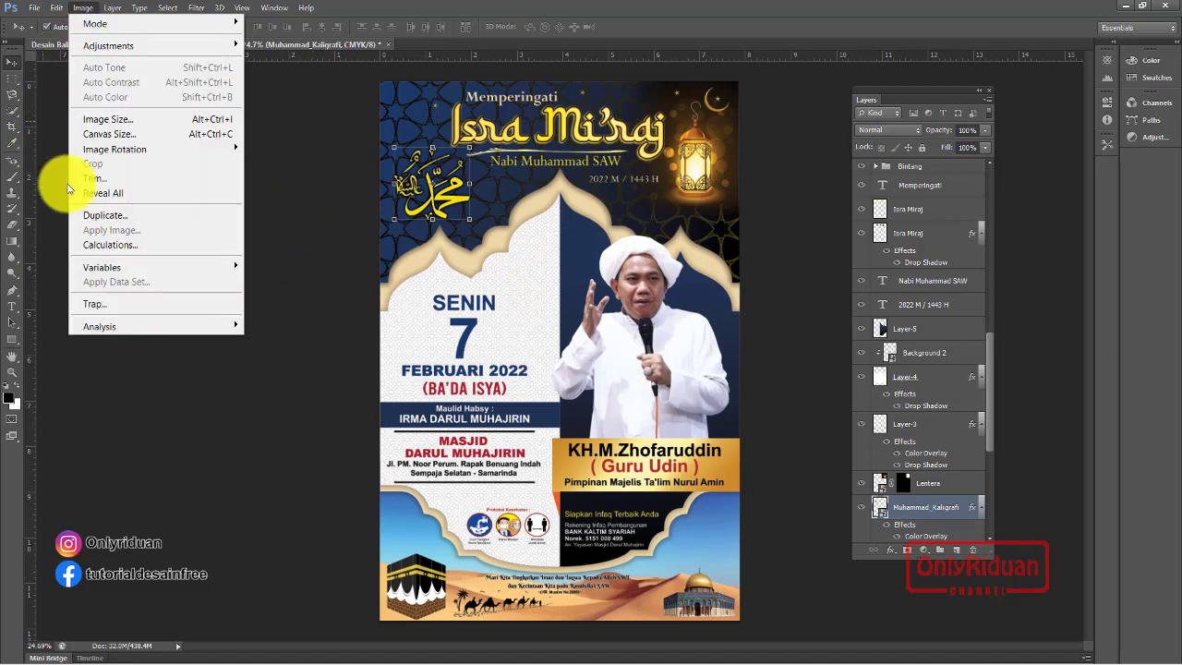
click(97, 119)
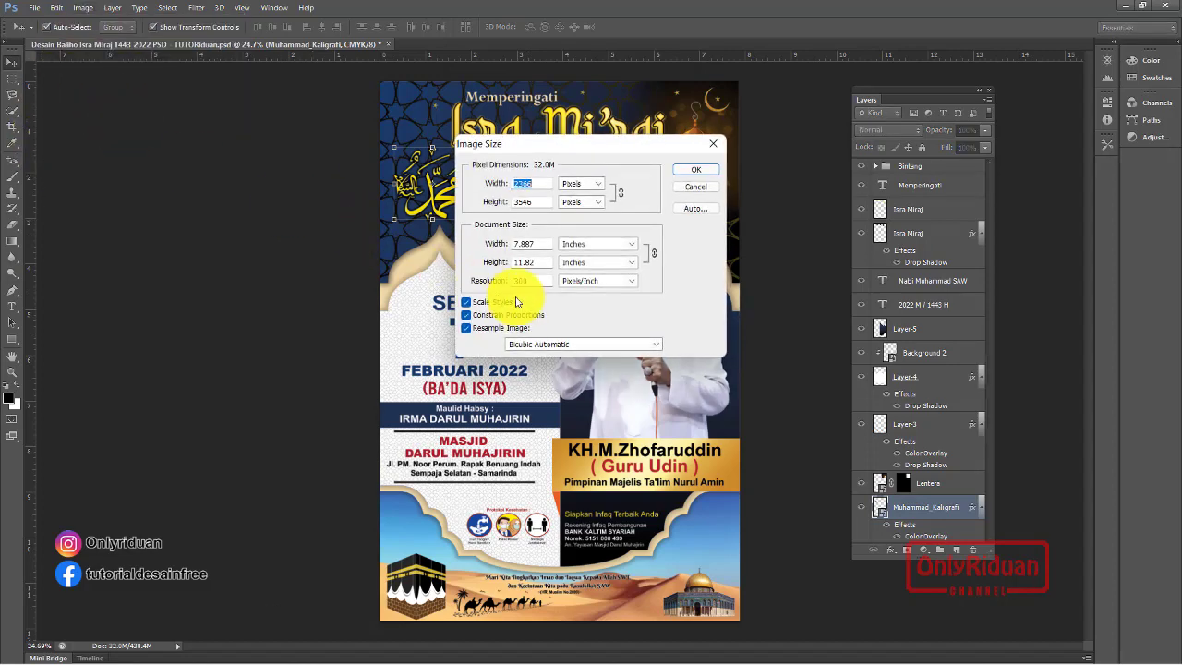
drag(531, 281, 471, 283)
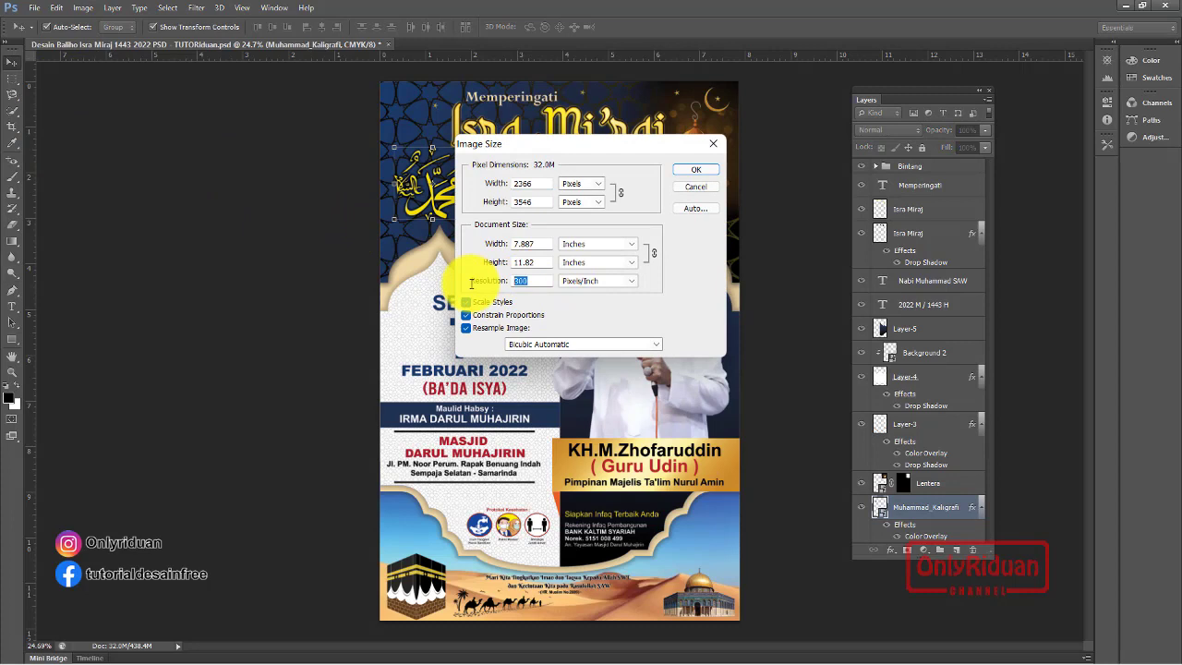
text(72)
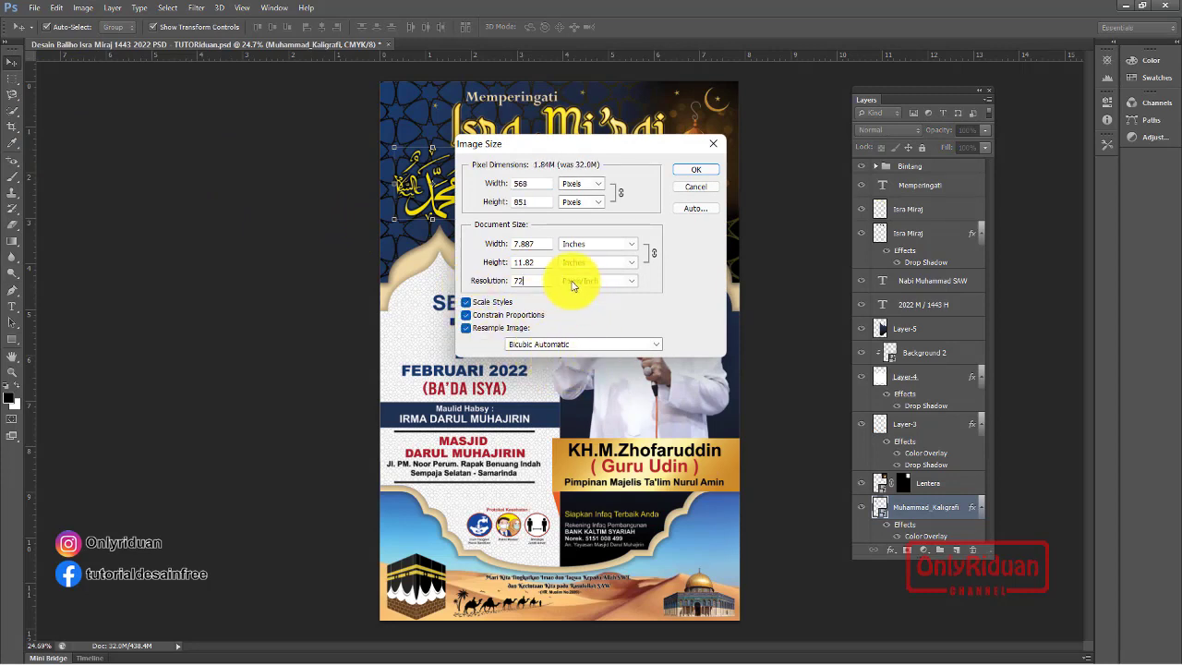
Set the document size unit to centimeters and the width to 200 cm with proportions constrained, and apply the resize
click(595, 244)
click(600, 270)
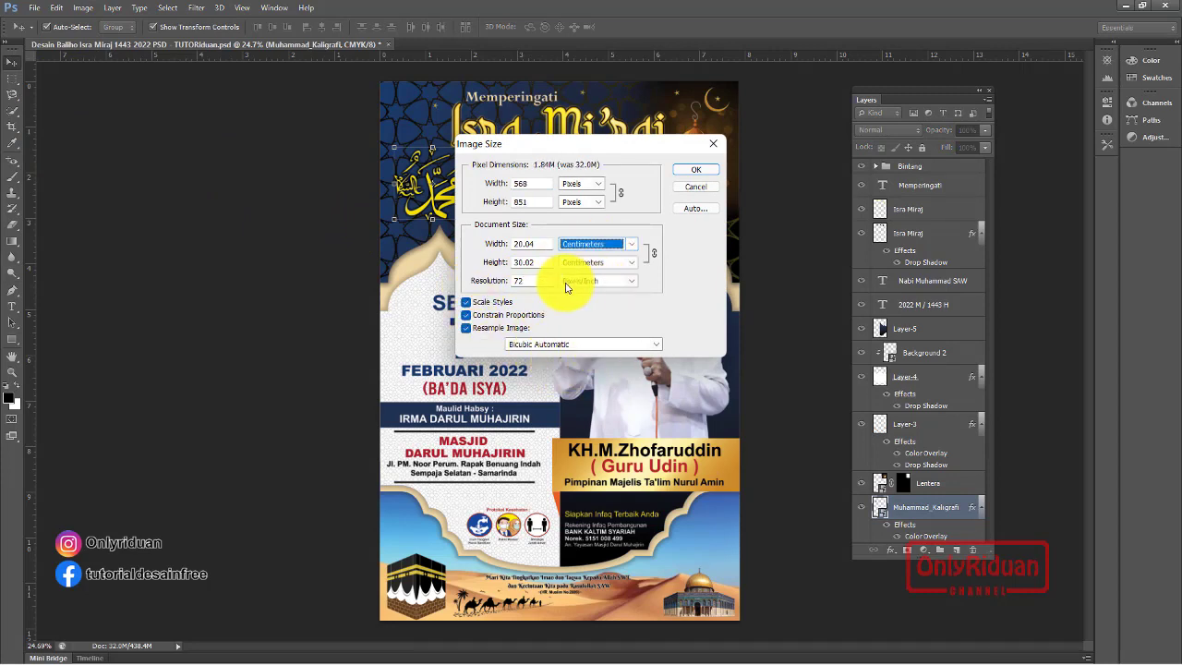
drag(532, 244, 488, 245)
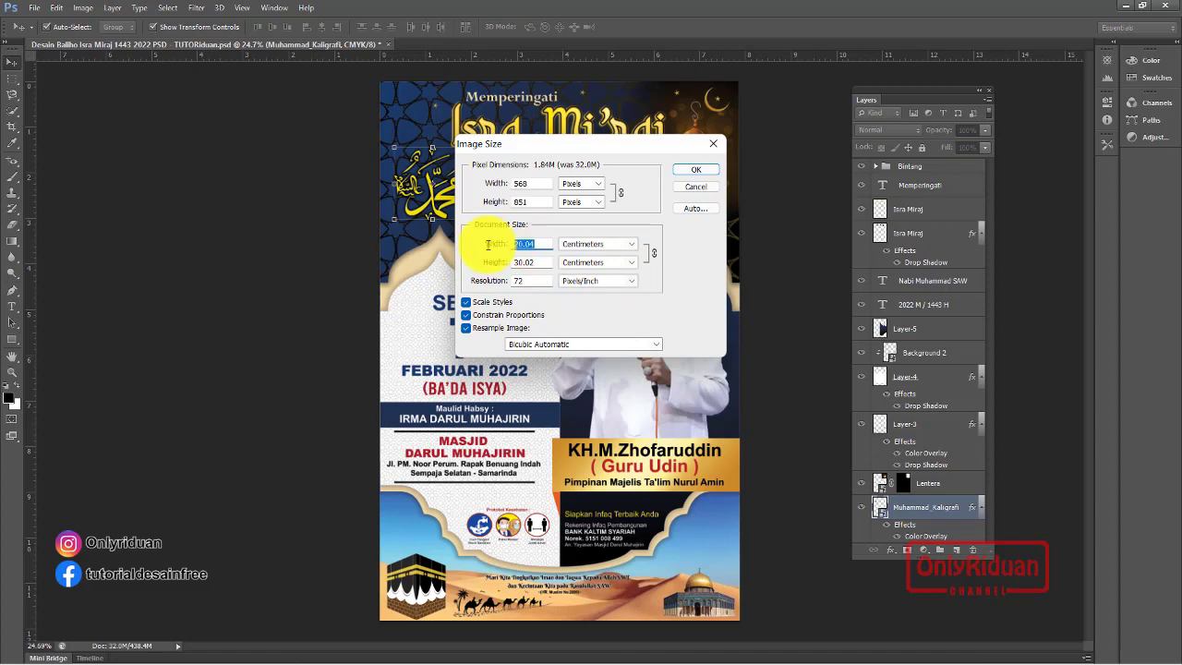
text(200)
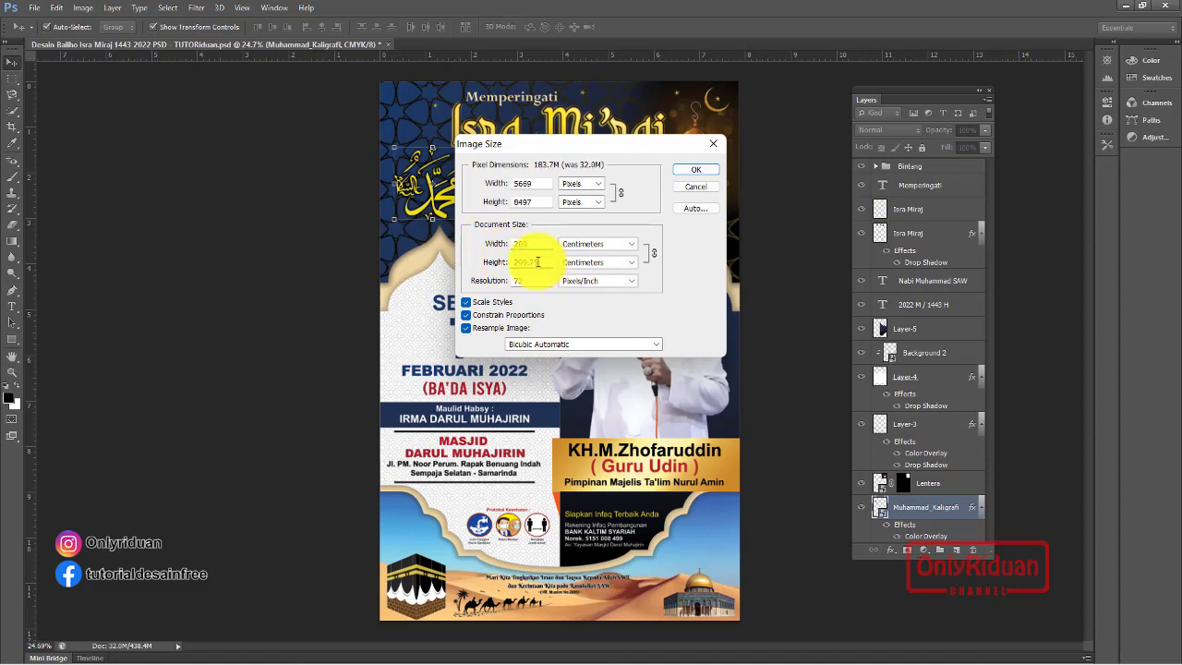
click(537, 262)
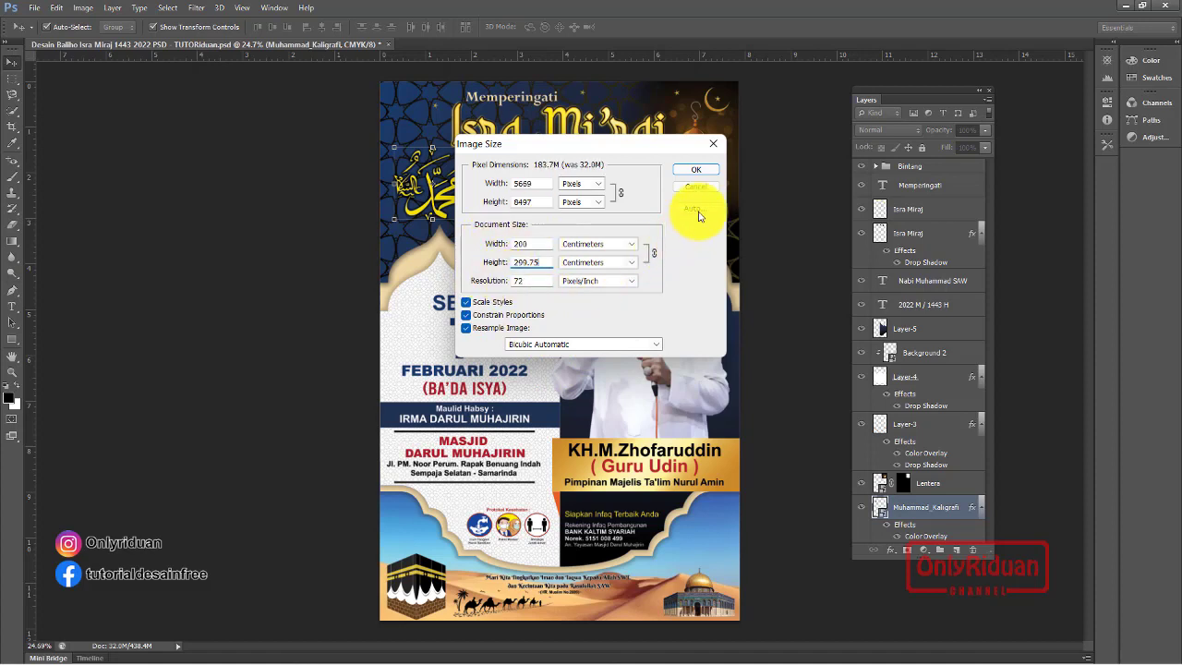
click(696, 169)
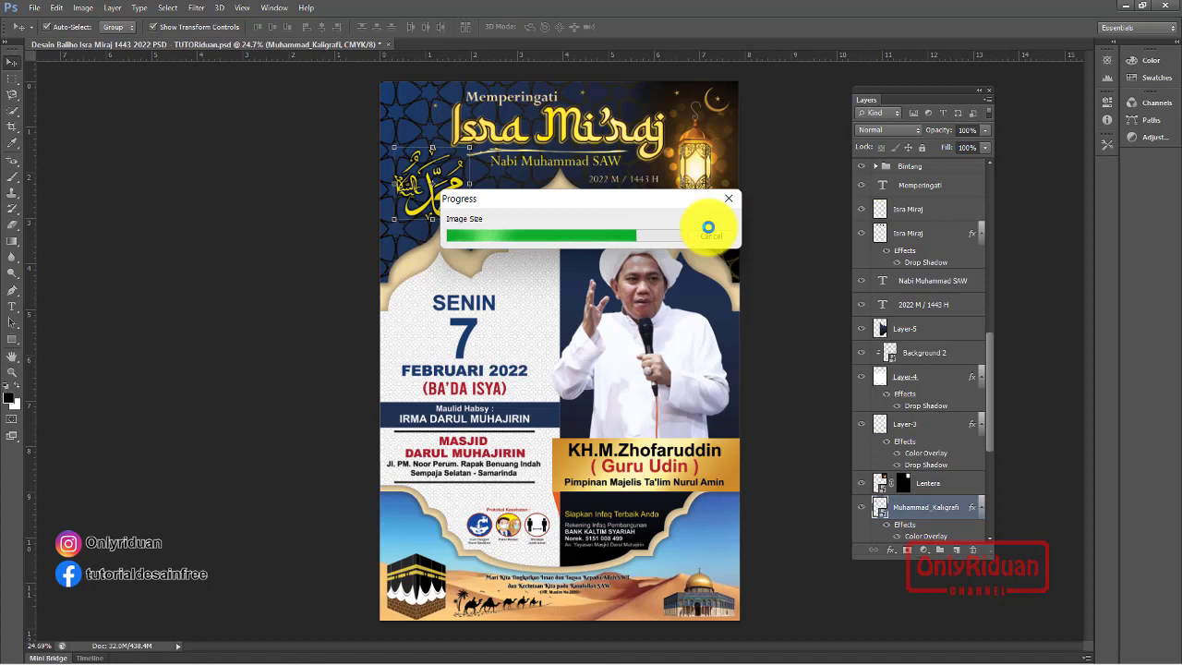
Start saving a copy of the resized banner in the CETAK folder, with JPEG as the format
key(ctrl+plus)
key(ctrl+plus)
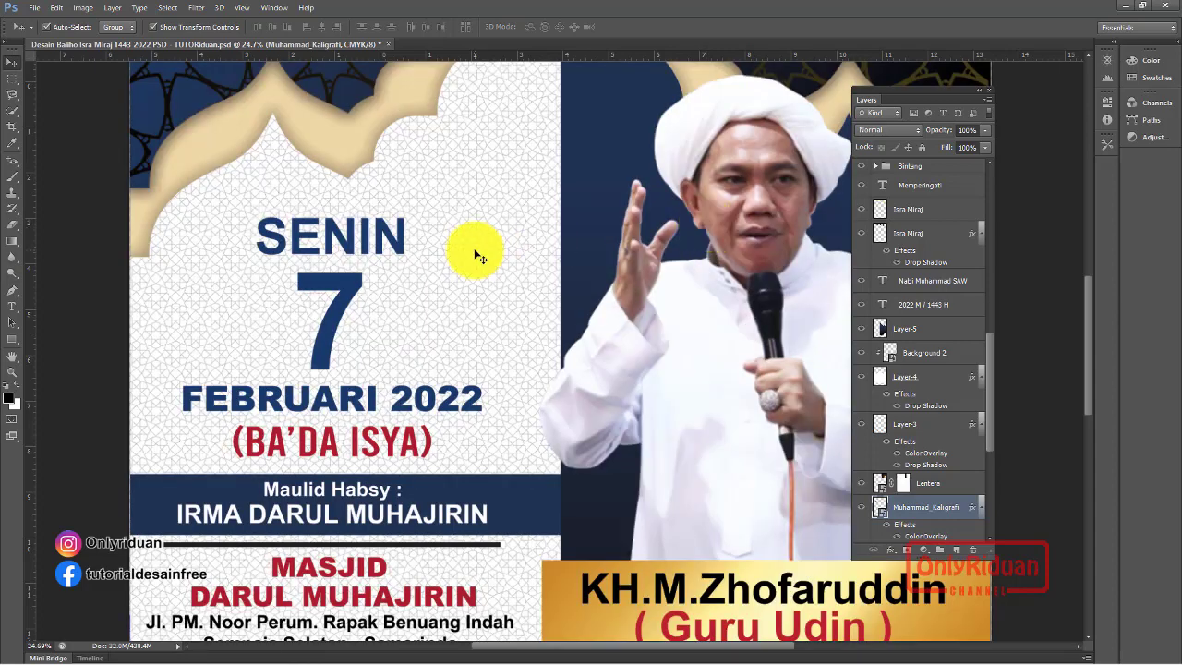
scroll(477, 252, down, 2)
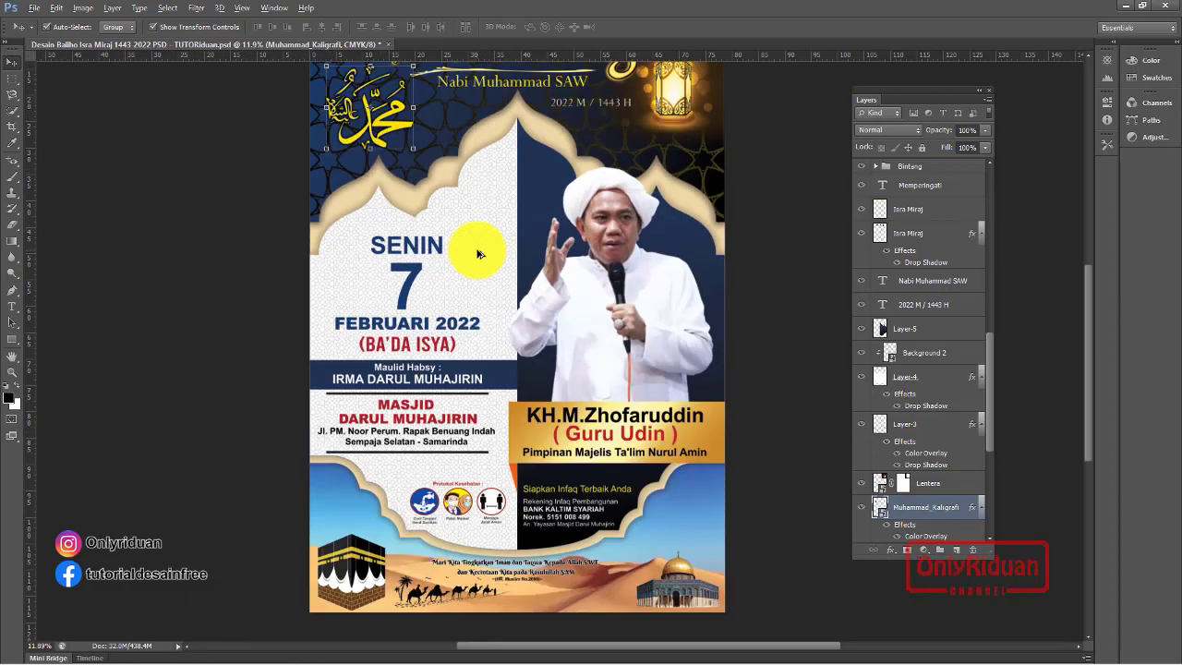
scroll(477, 253, down, 1)
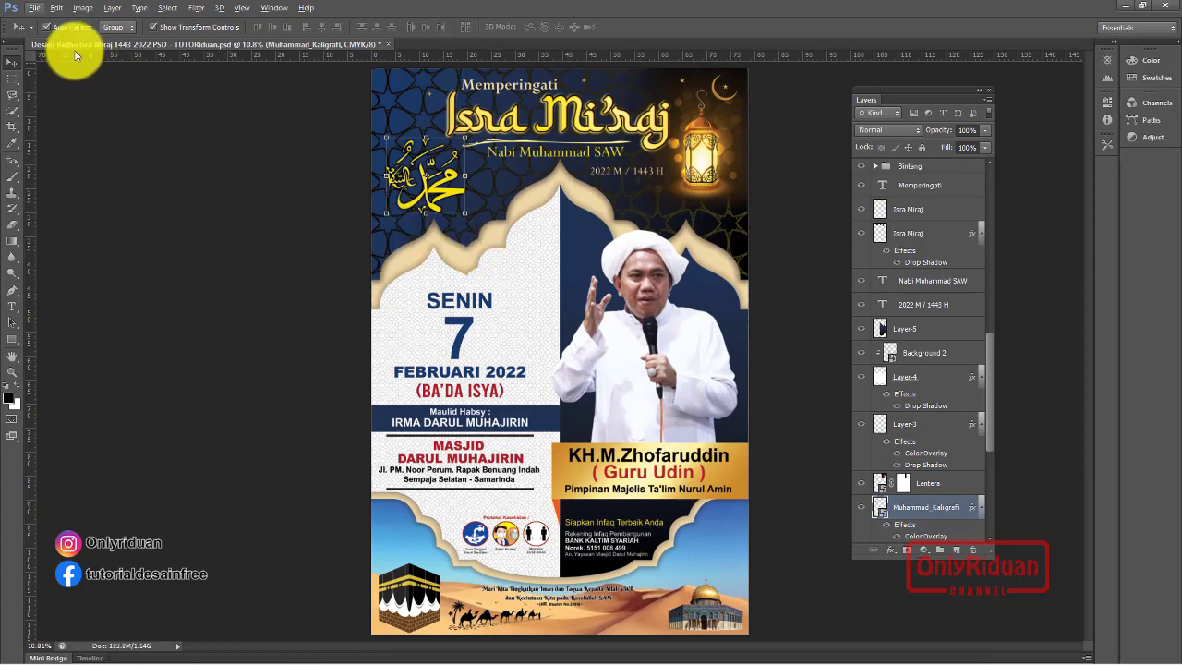
click(34, 8)
click(101, 196)
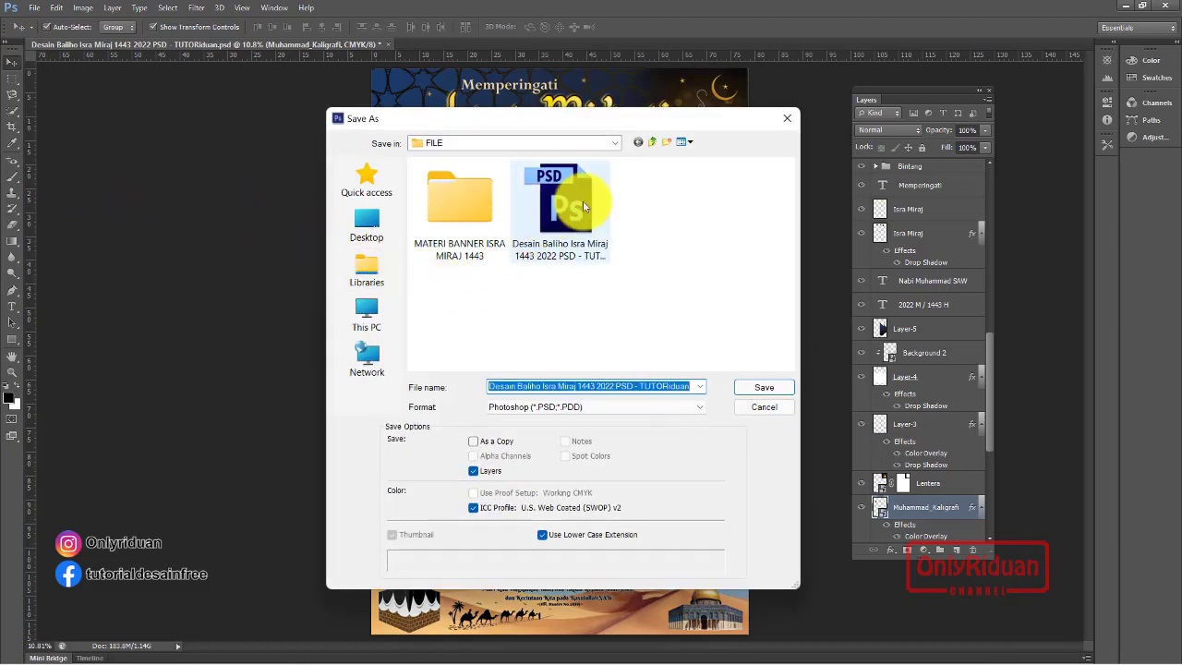
click(652, 148)
double_click(468, 205)
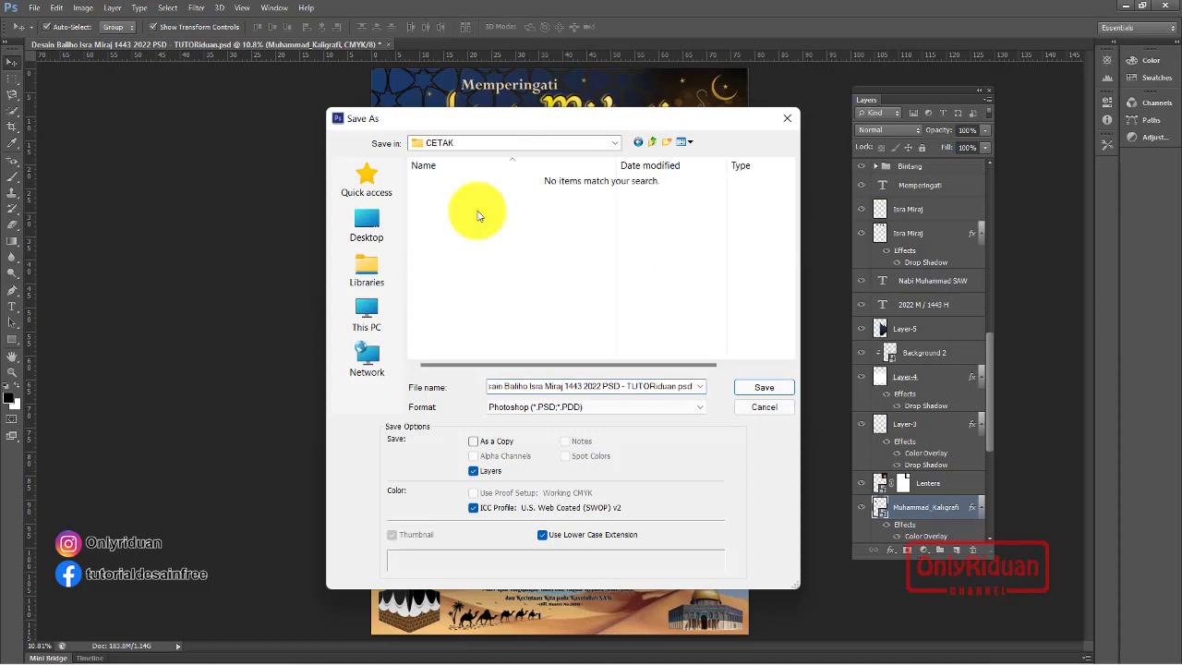
click(566, 406)
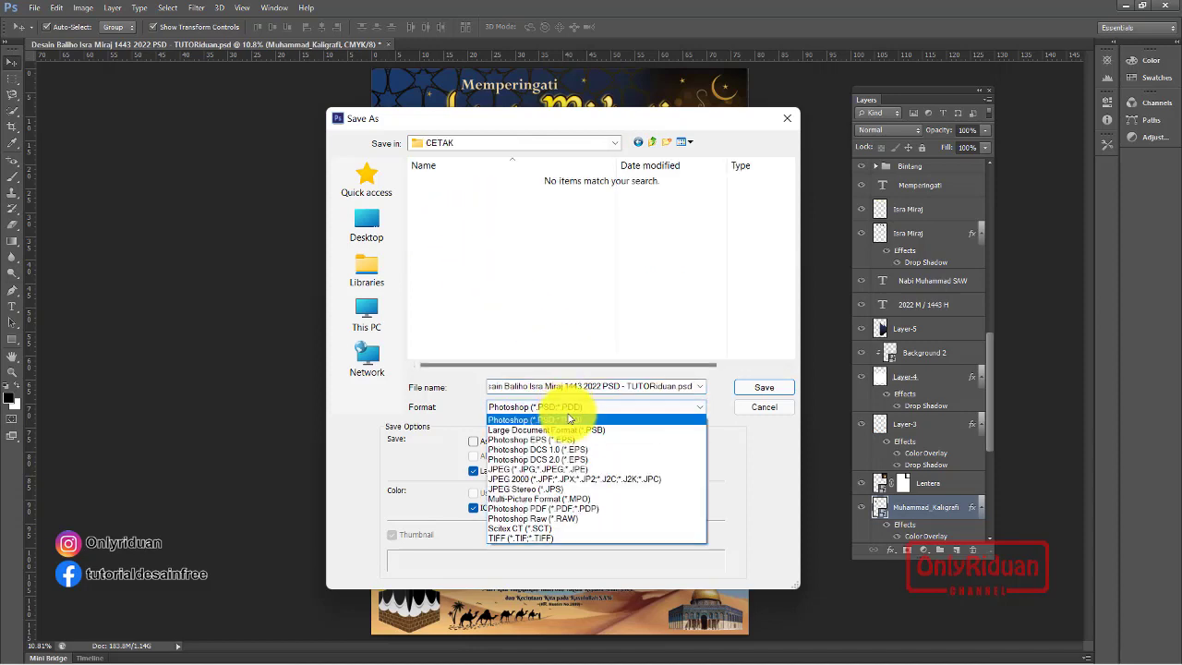
click(578, 471)
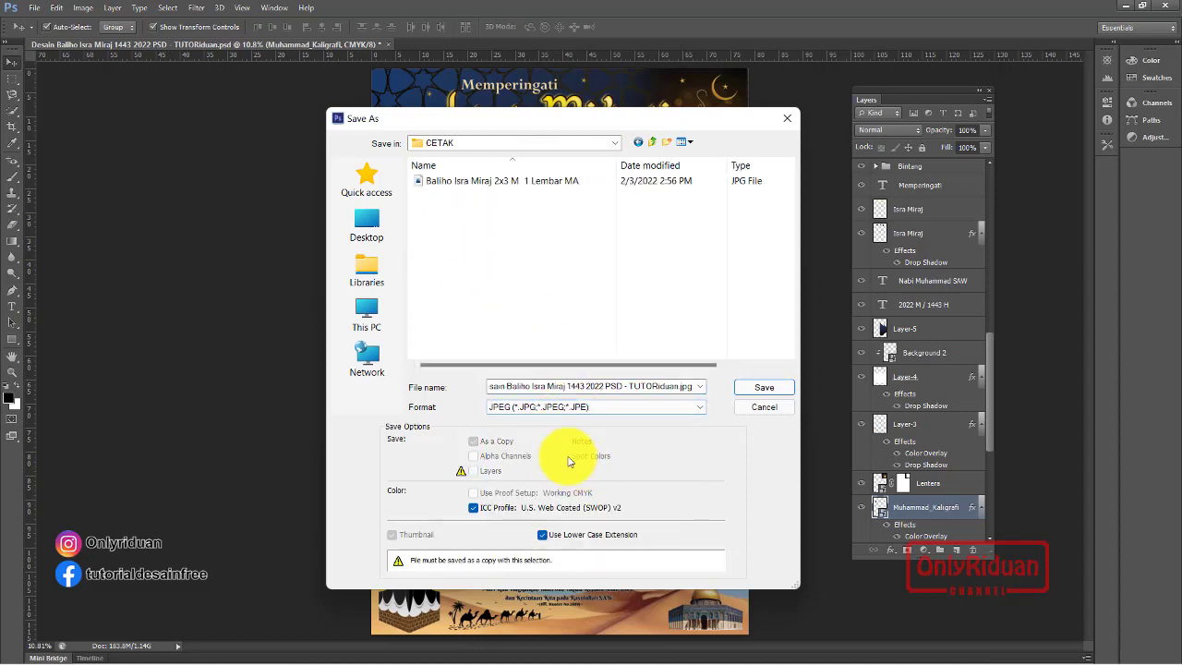
Name the file "Baliho Isra Miraj 2x3 M (PSD) 1 Lembar MA" and save it, accepting JPEG quality 11 with the Progressive format
click(481, 185)
click(633, 383)
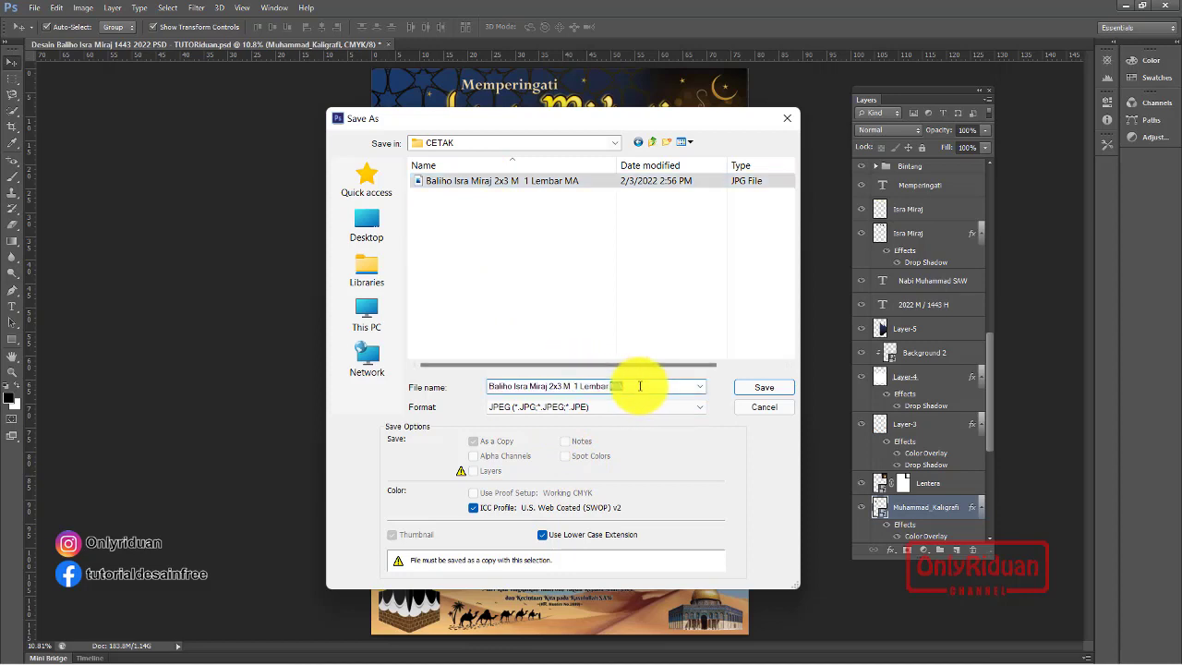
drag(633, 382, 598, 386)
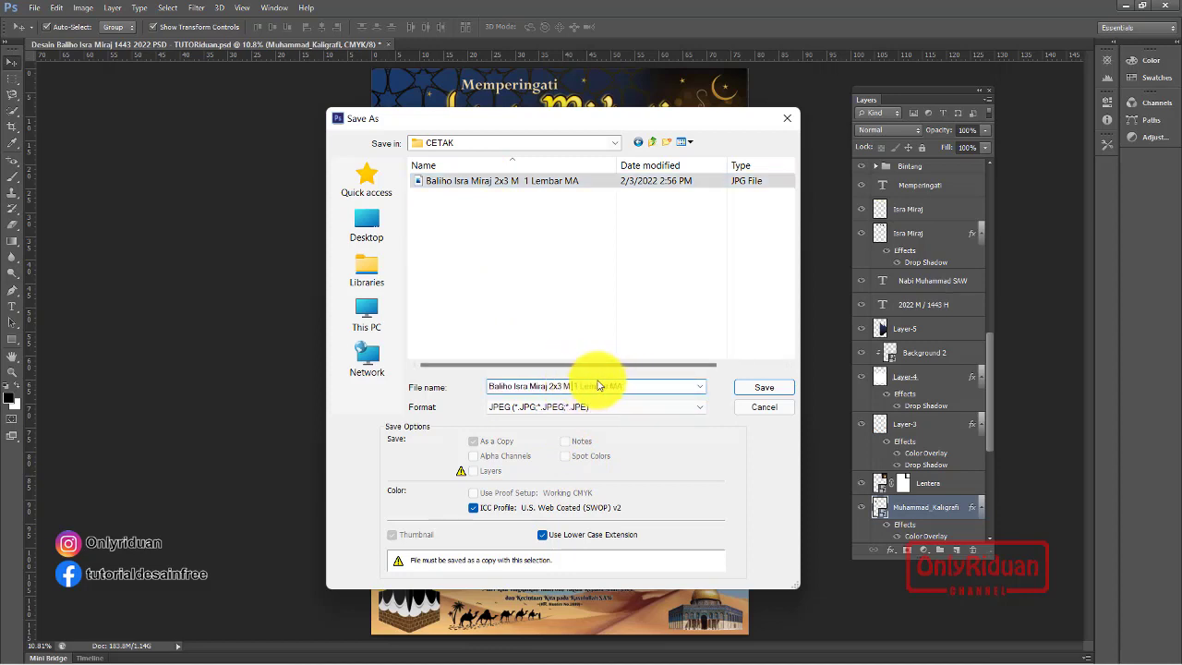
text((PSD)
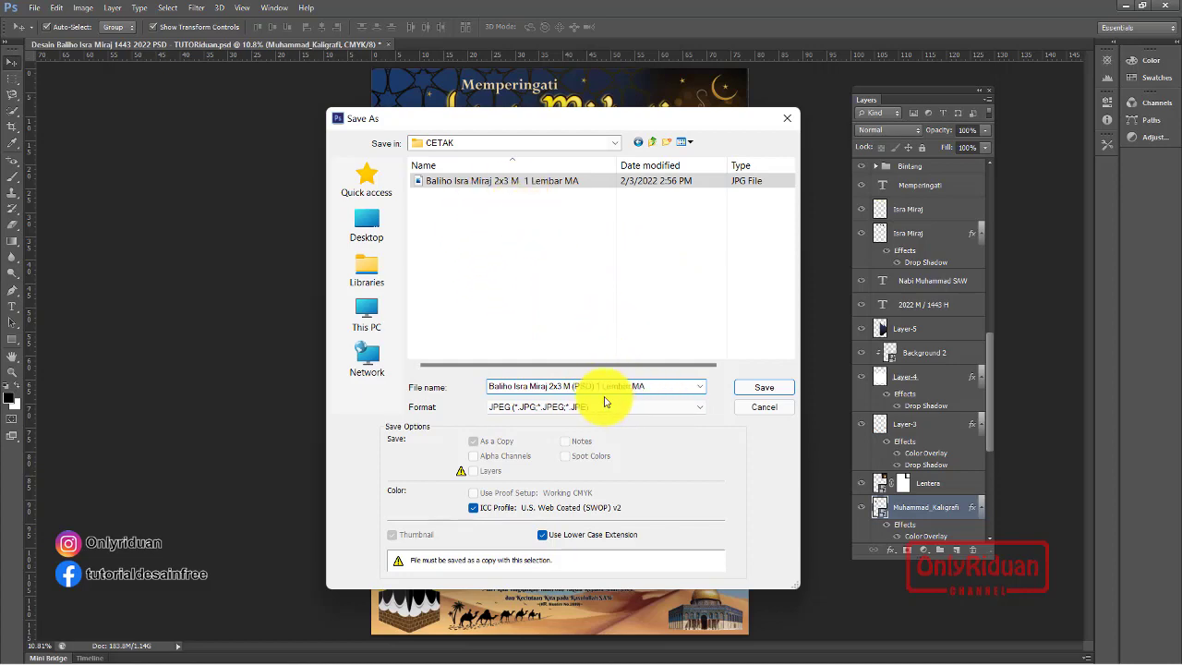
drag(594, 386, 554, 385)
click(765, 388)
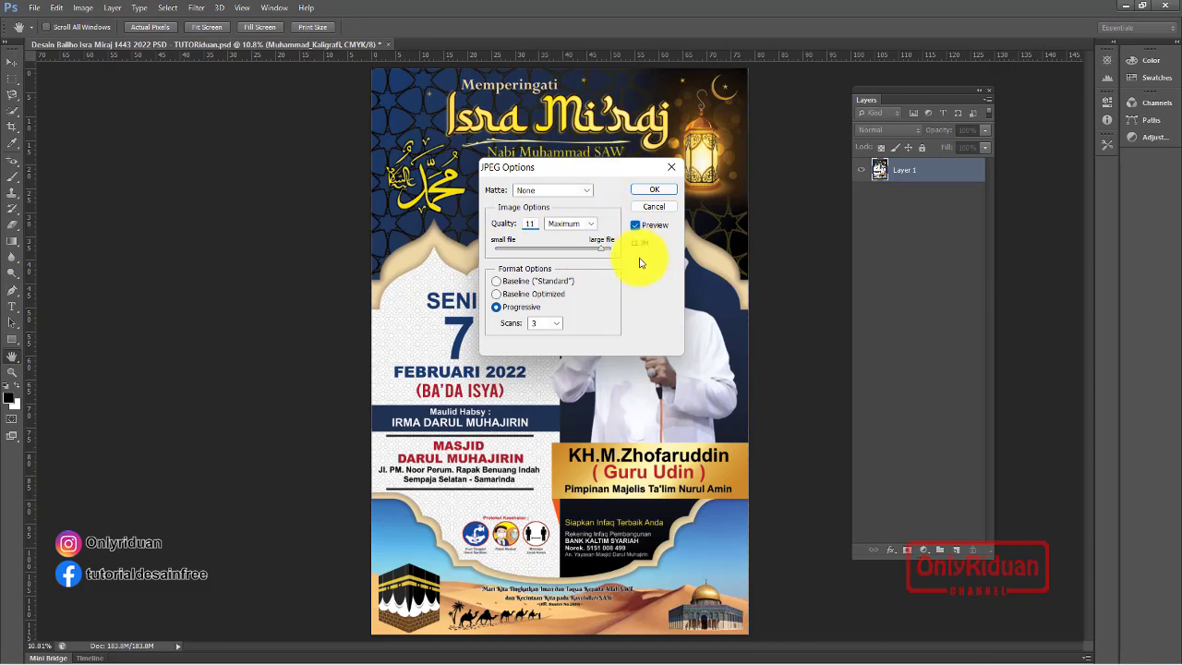
click(657, 191)
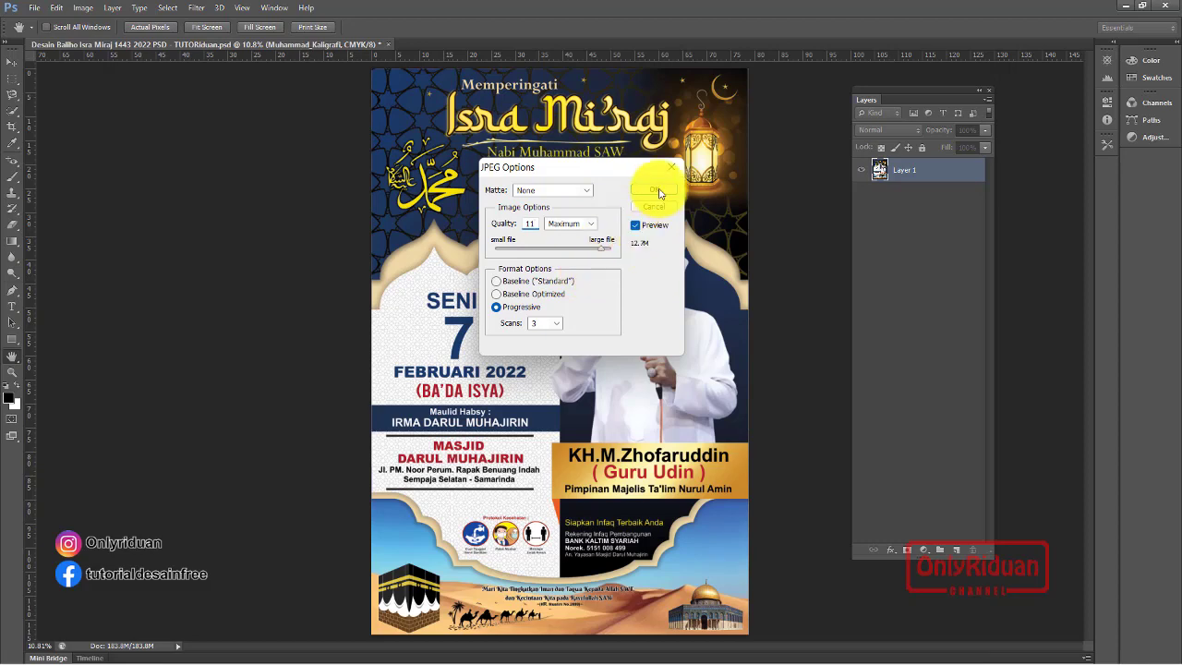
Switch to File Explorer, open the CETAK folder and compare the CorelDRAW and Photoshop banner JPEGs, closing the viewer and folder when done
mouse_move(673, 646)
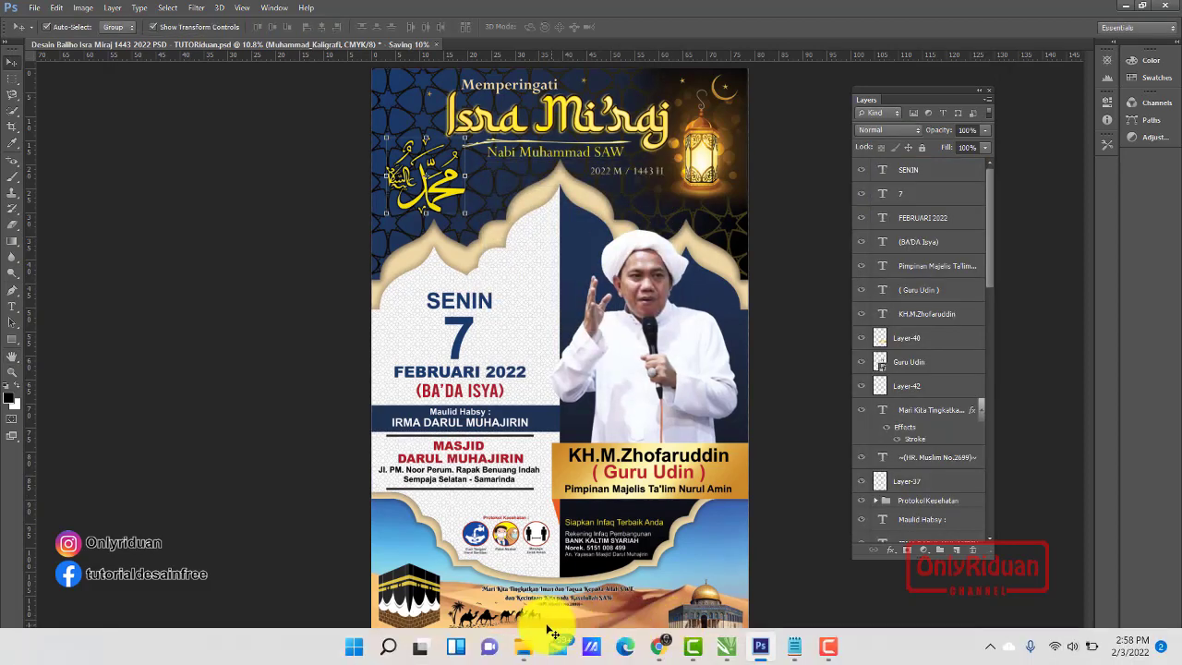
click(522, 645)
key(alt+Up)
click(367, 167)
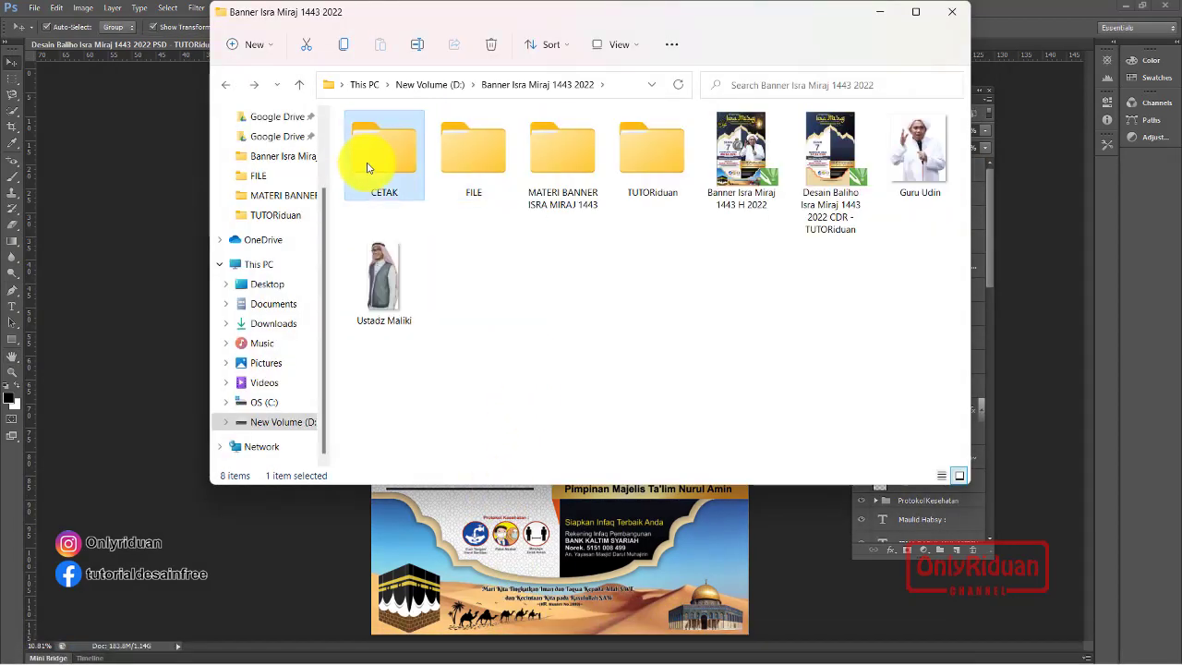
double_click(368, 167)
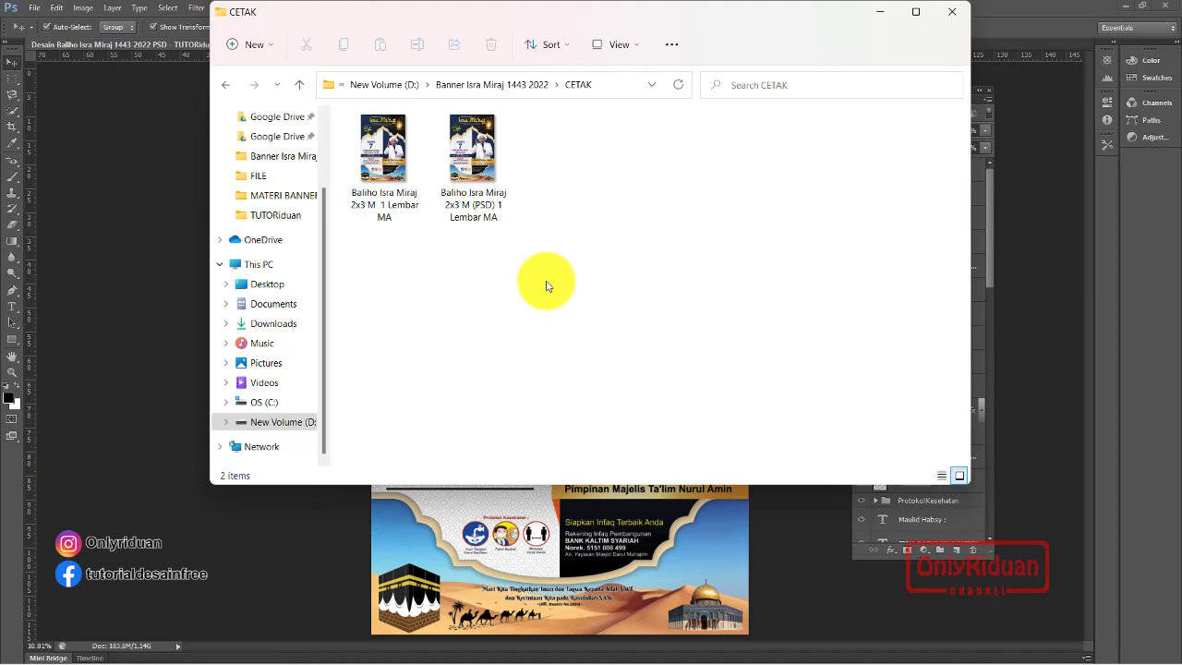
click(400, 175)
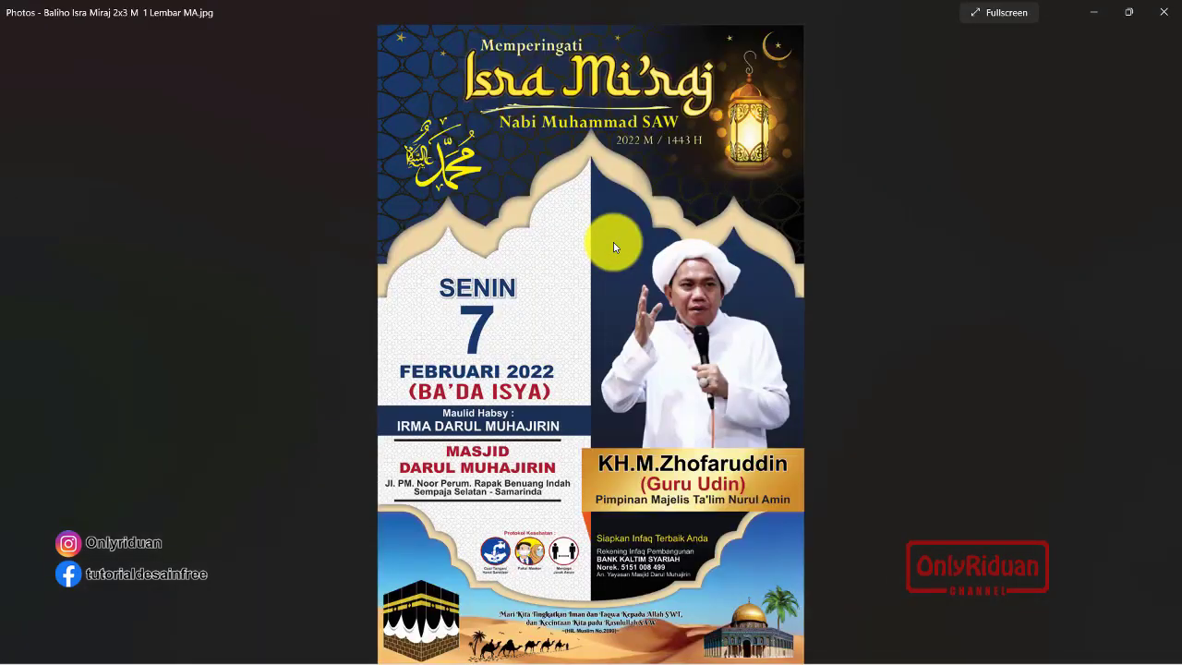
click(1168, 345)
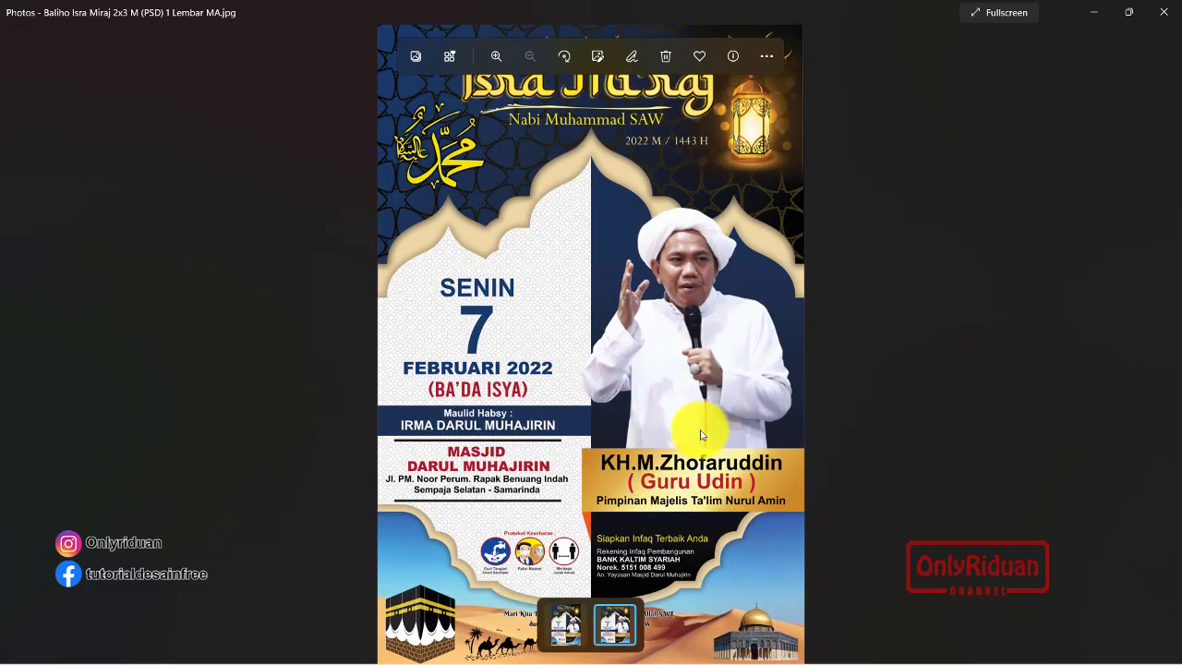
click(1162, 12)
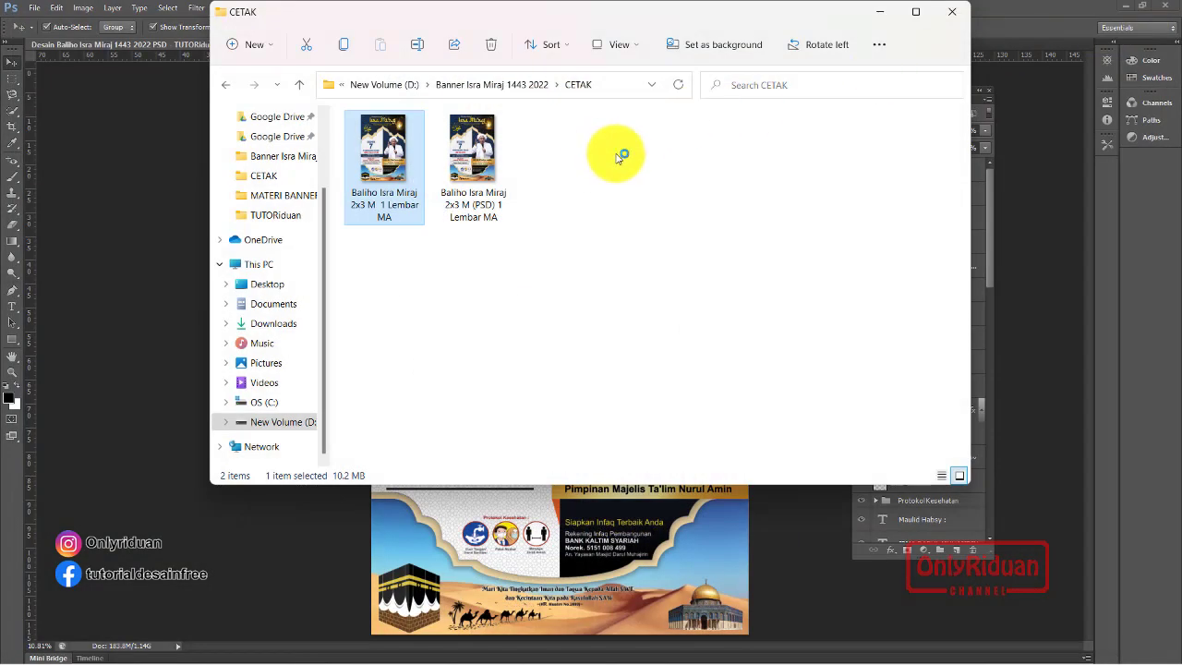
click(952, 12)
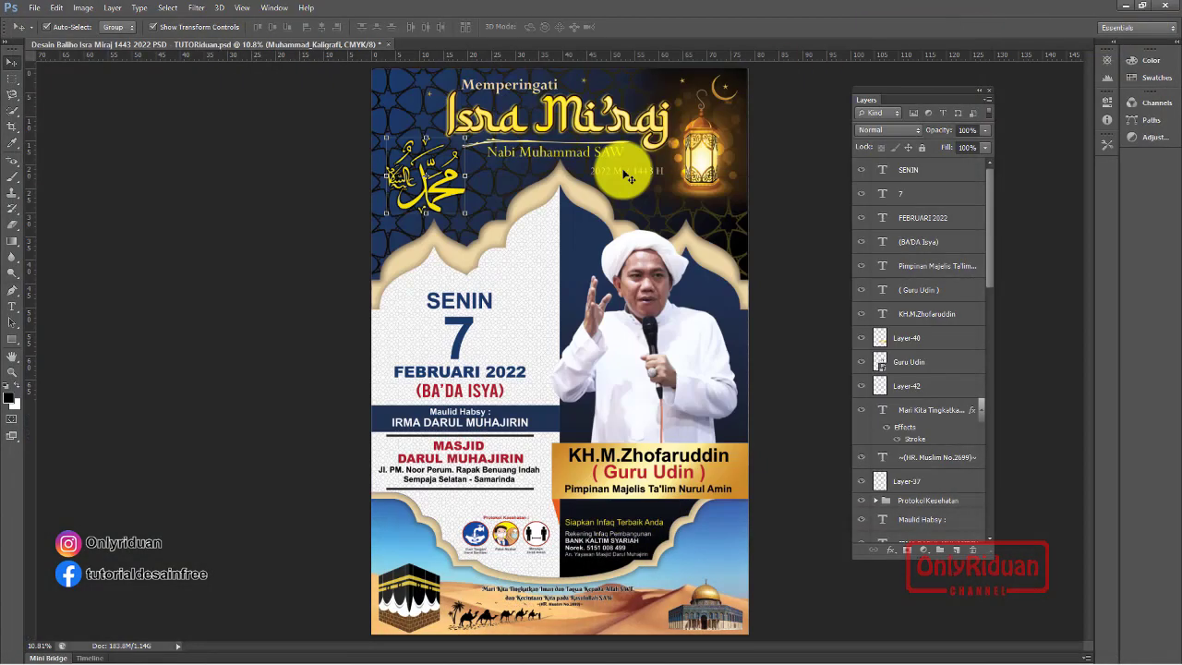
Deselect the calligraphy layer and switch back to the banner document in CorelDRAW
click(279, 307)
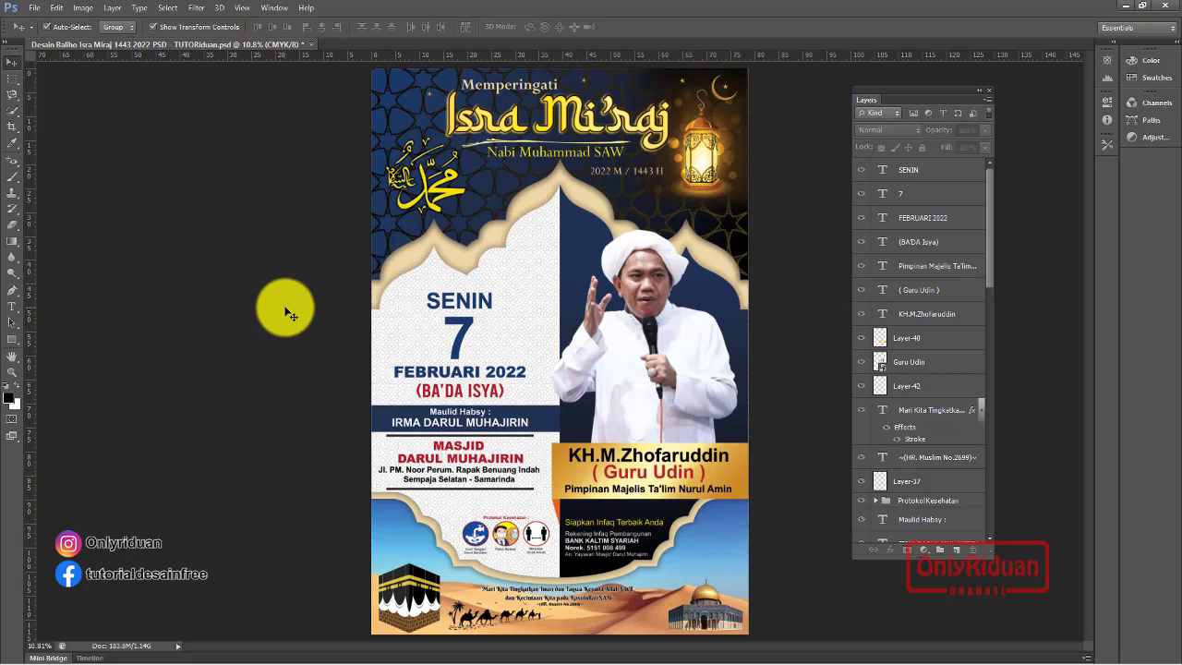
click(1124, 5)
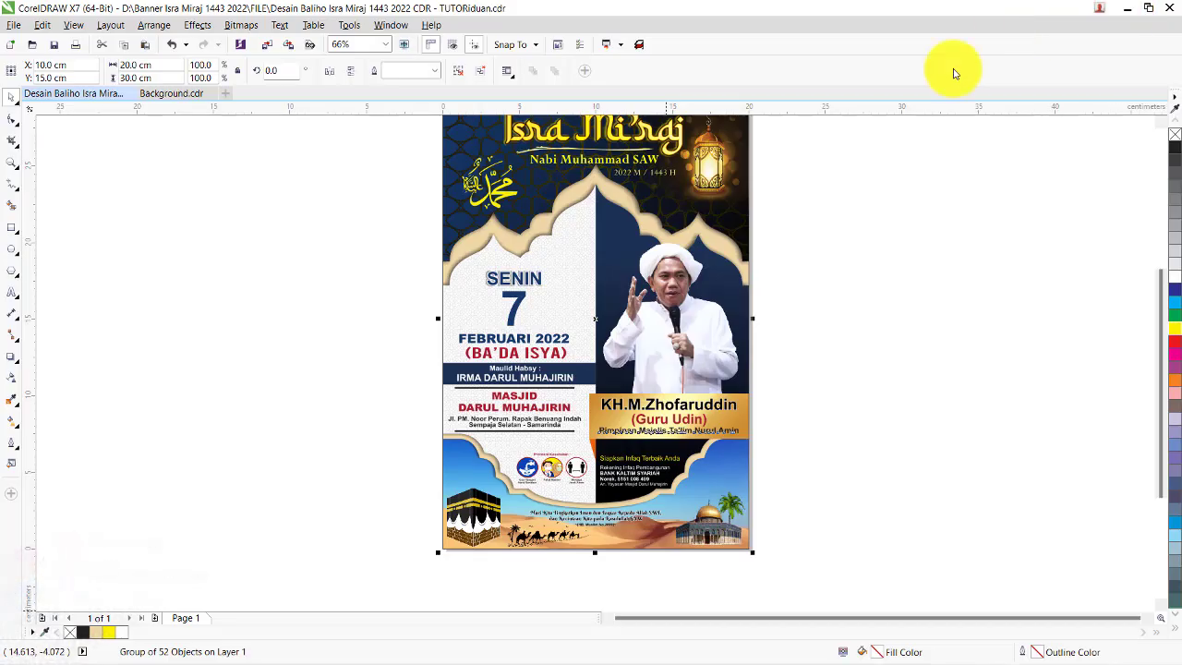